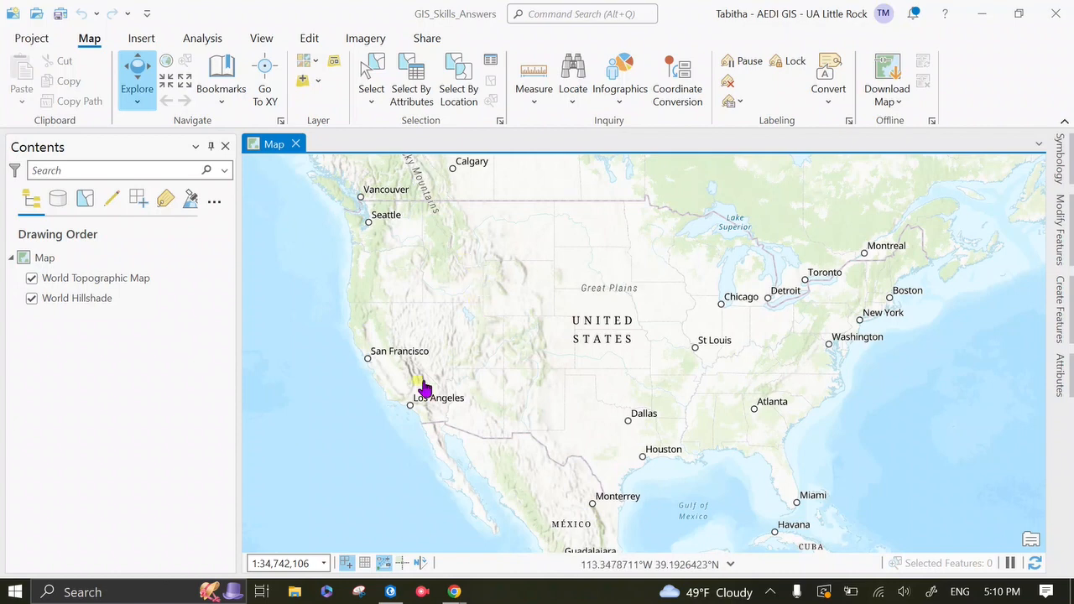
Start adding a folder connection and browse from This PC to Desktop > GISII > Week1 > 1.2
mouse_move(389, 596)
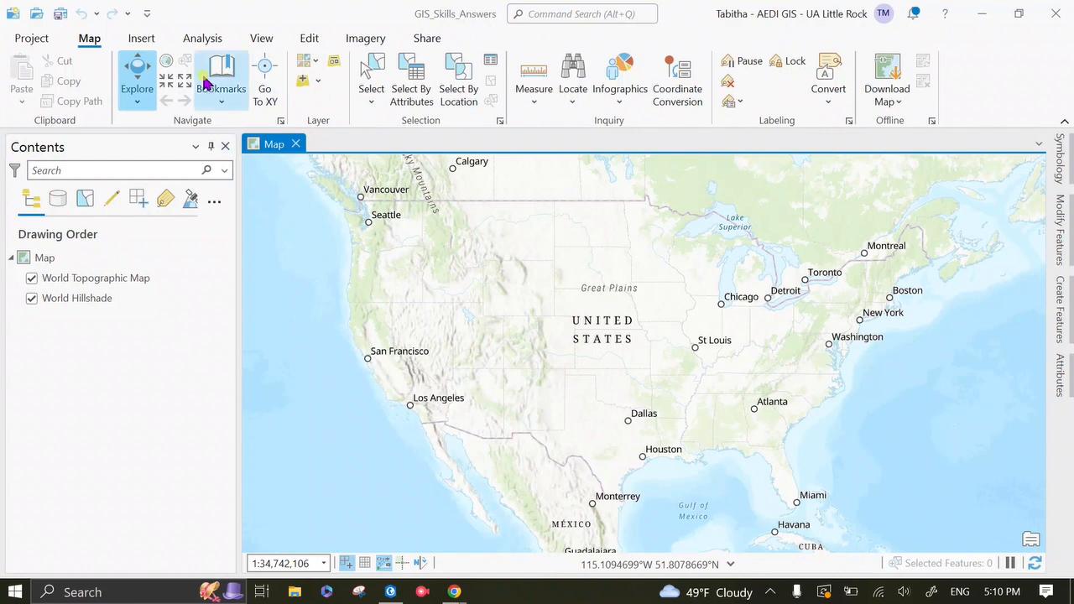
left_click(138, 42)
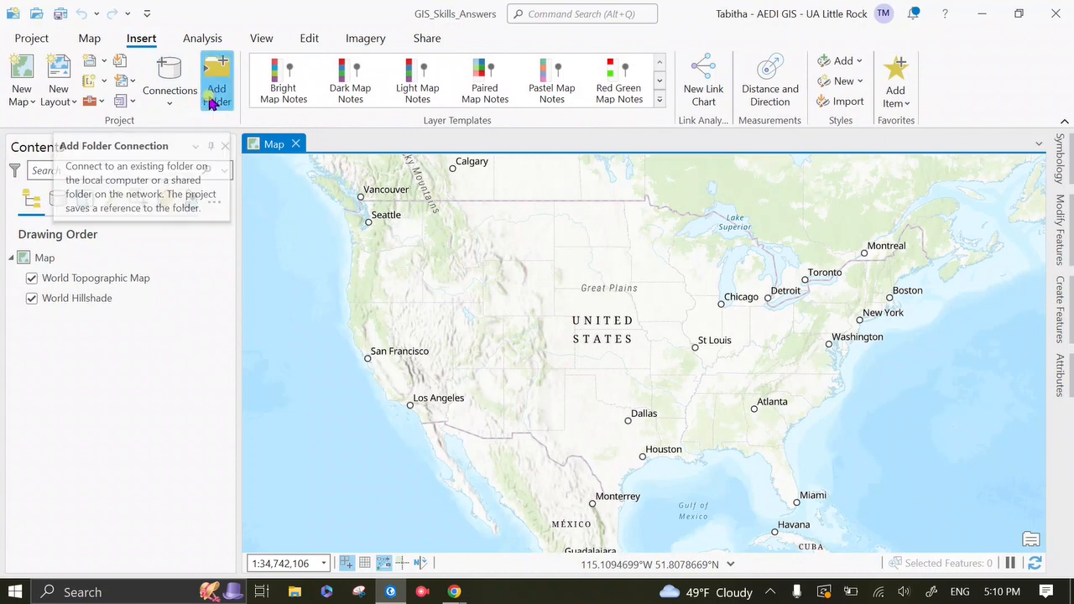
left_click(212, 101)
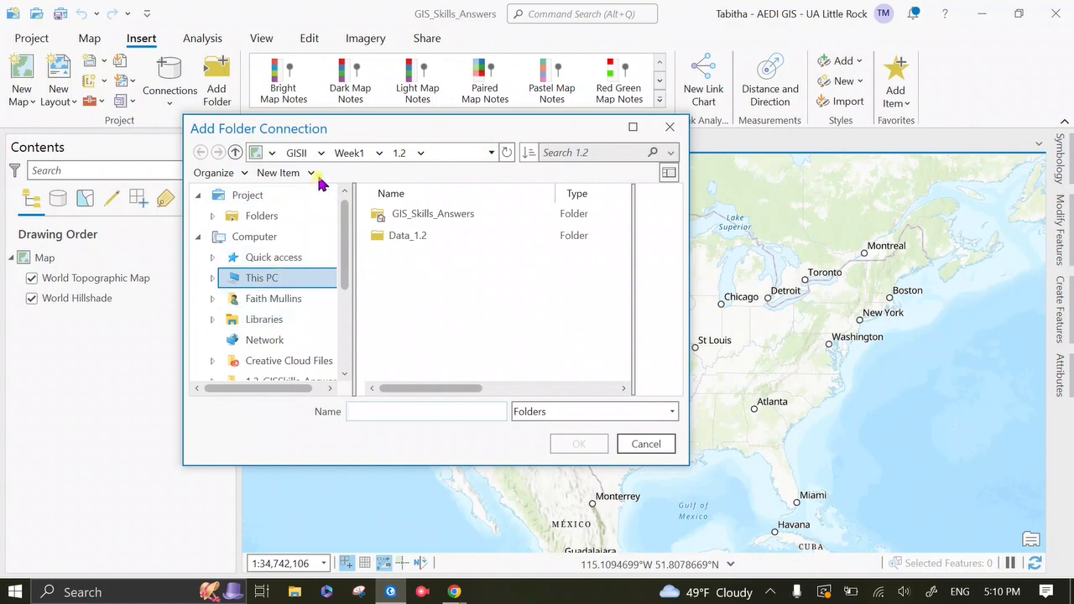
left_click(262, 278)
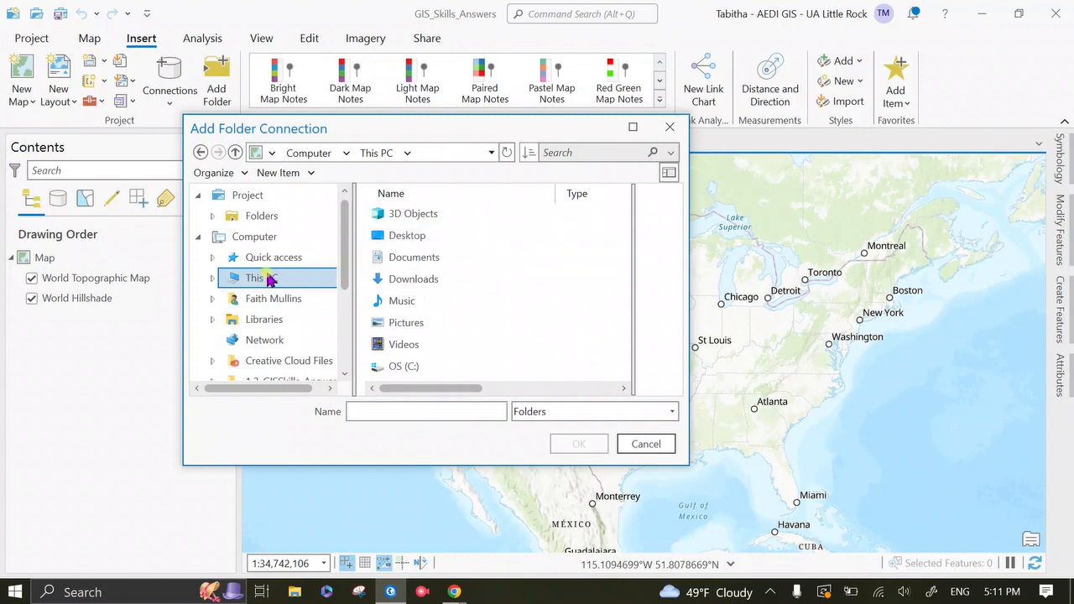
double_click(386, 244)
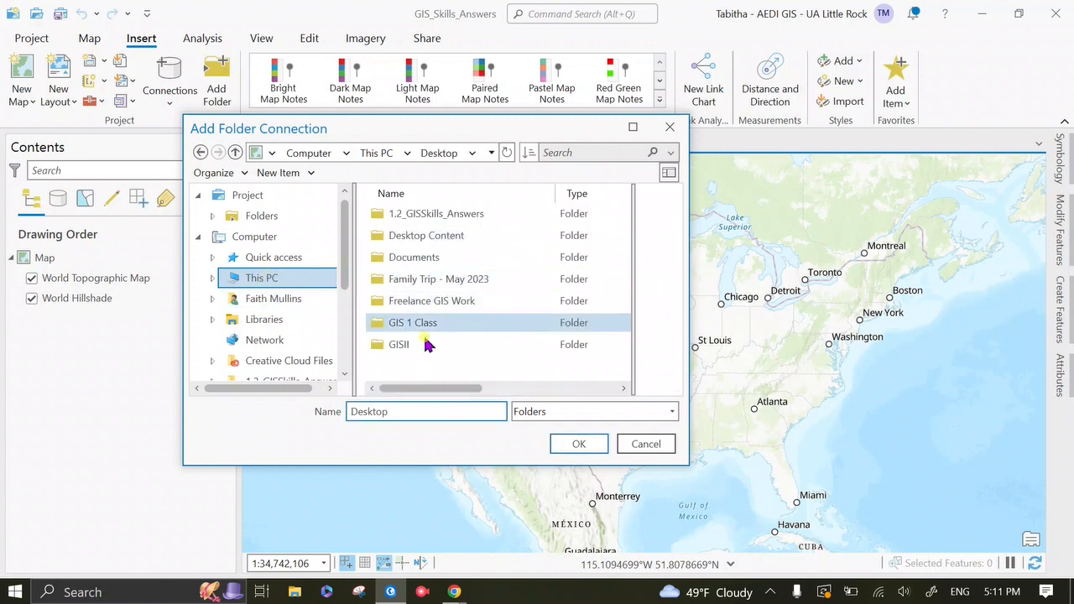
left_click(424, 344)
double_click(425, 345)
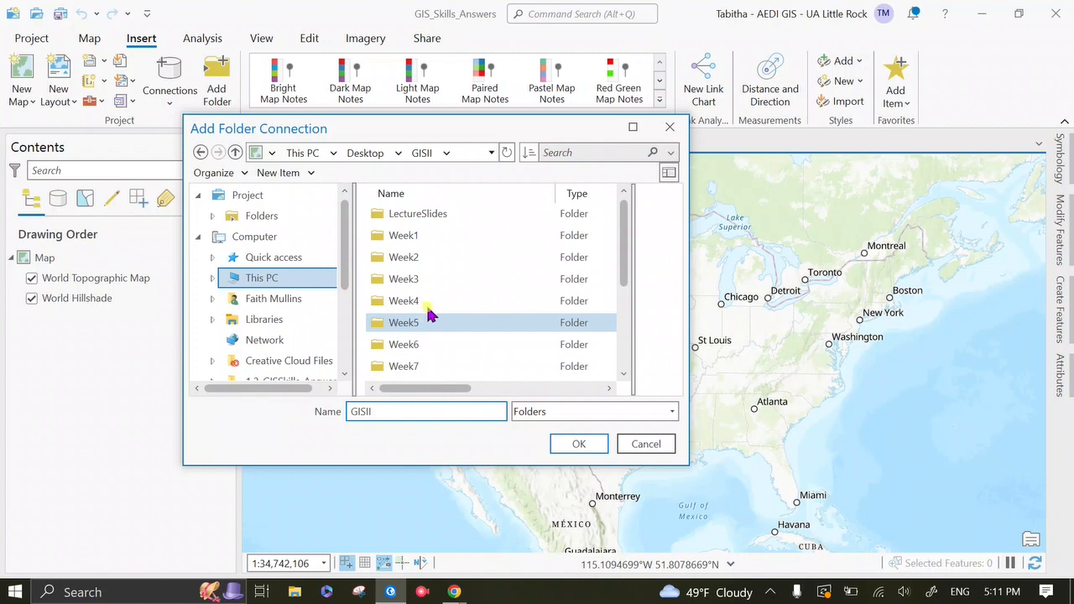
double_click(422, 236)
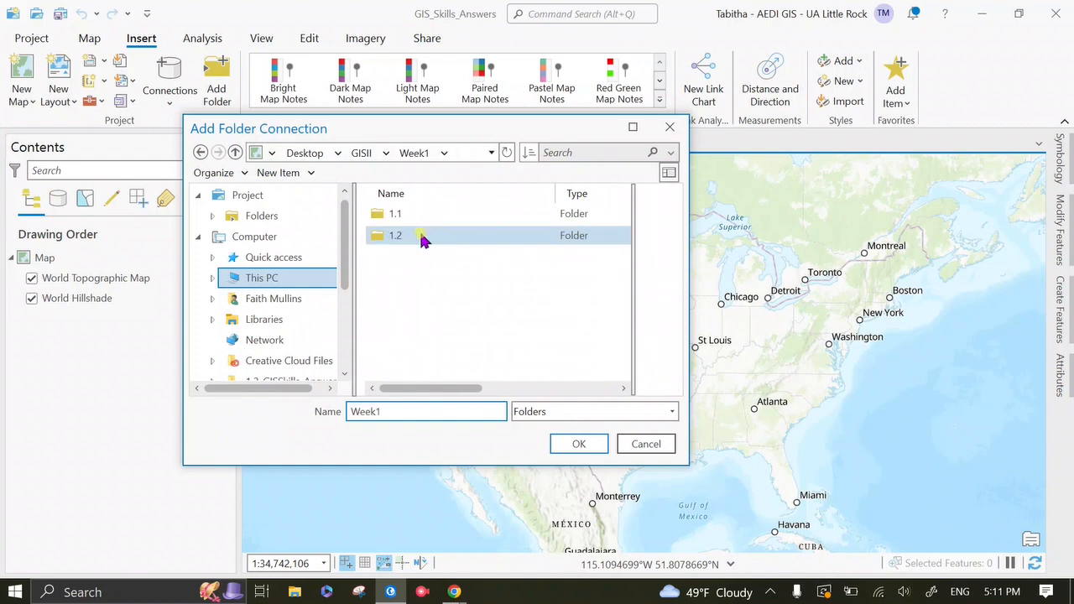
double_click(422, 237)
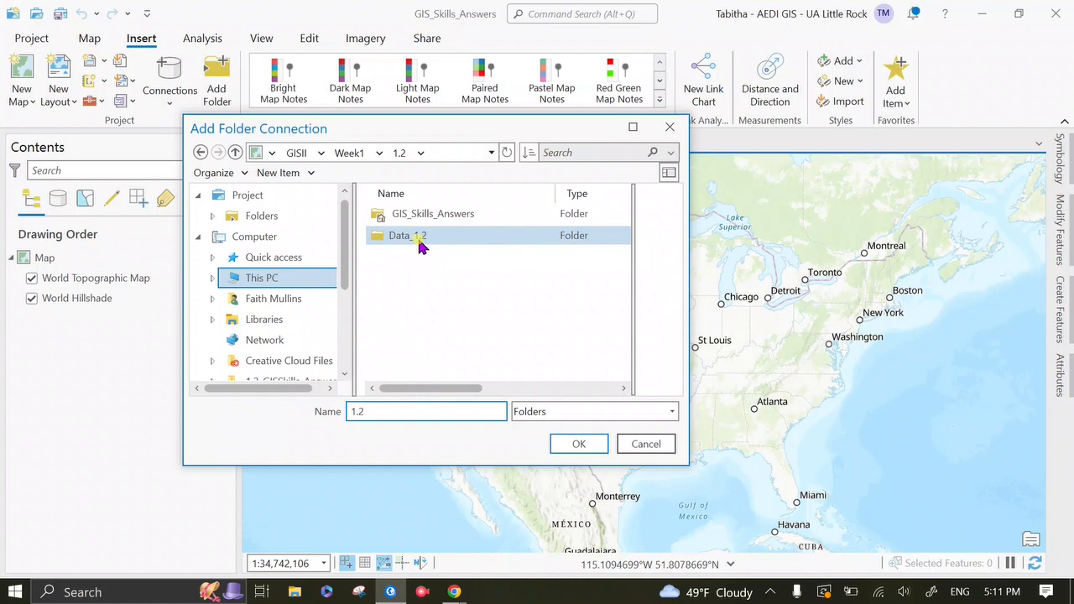
Look inside the Data_1.2 folder and its 1.2_Project subfolder, and return to the 1.2 folder
left_click(421, 244)
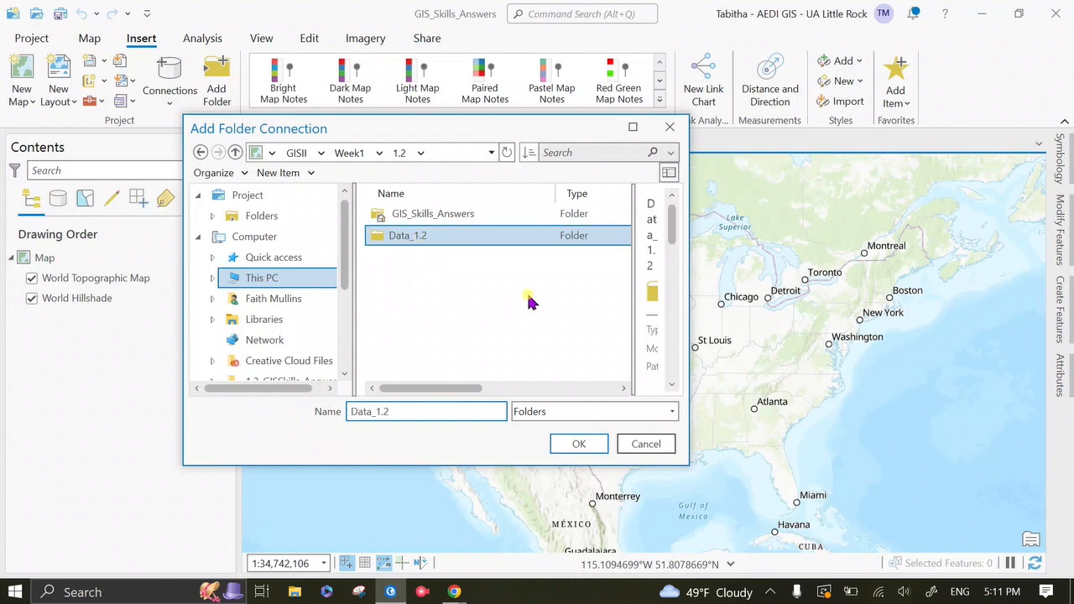
double_click(459, 243)
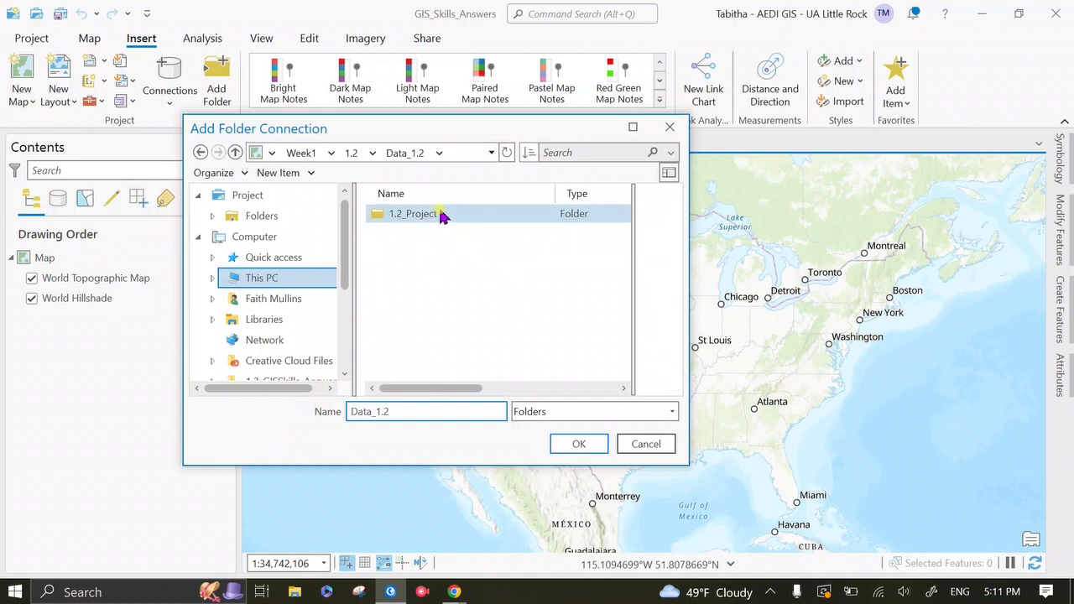
double_click(436, 220)
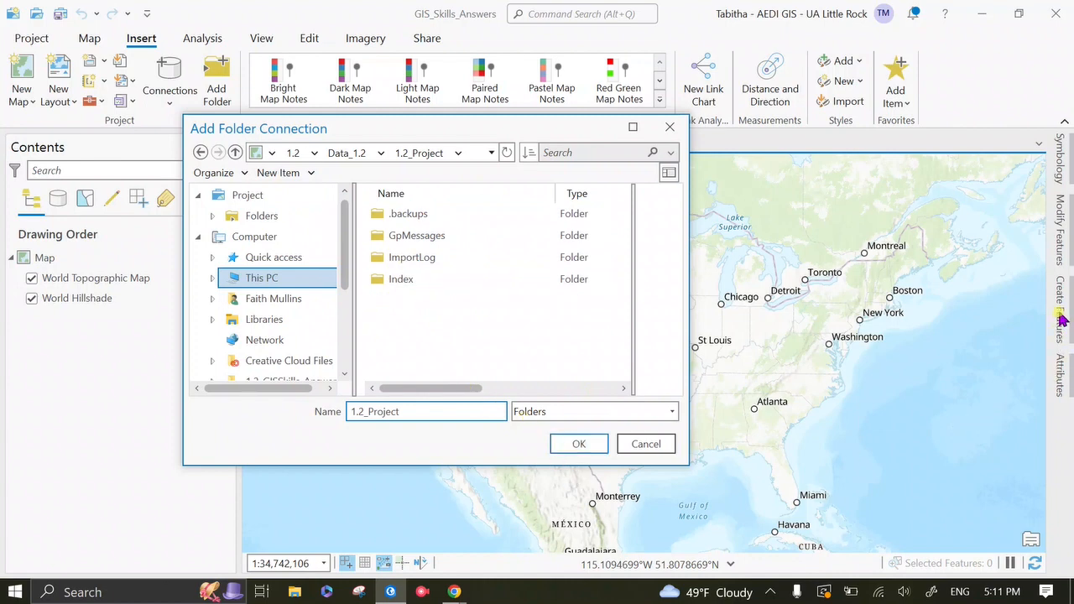
left_click(327, 153)
left_click(306, 154)
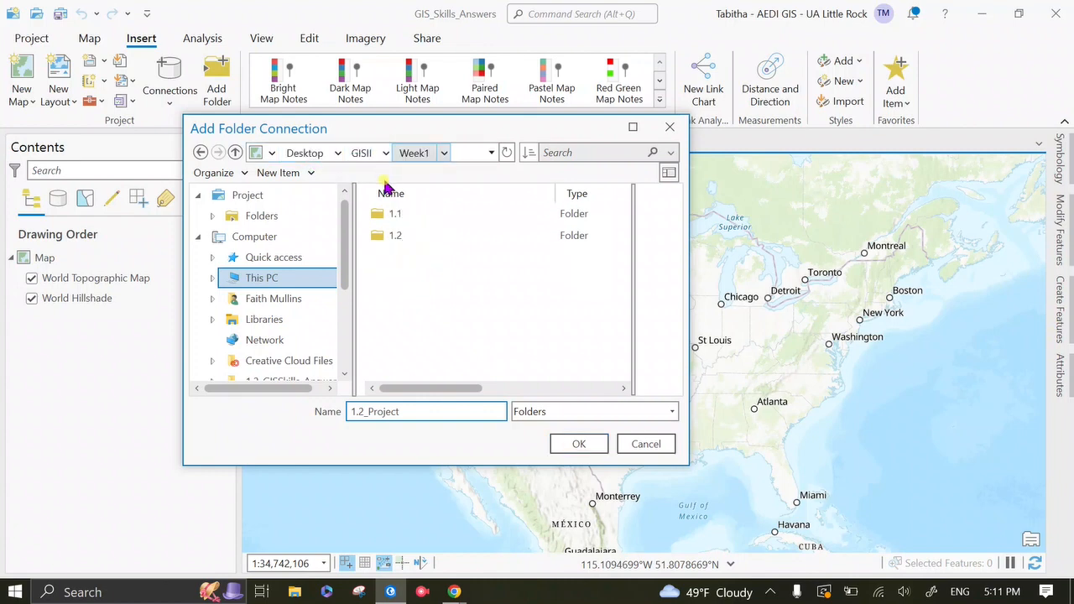
left_click(408, 237)
double_click(408, 236)
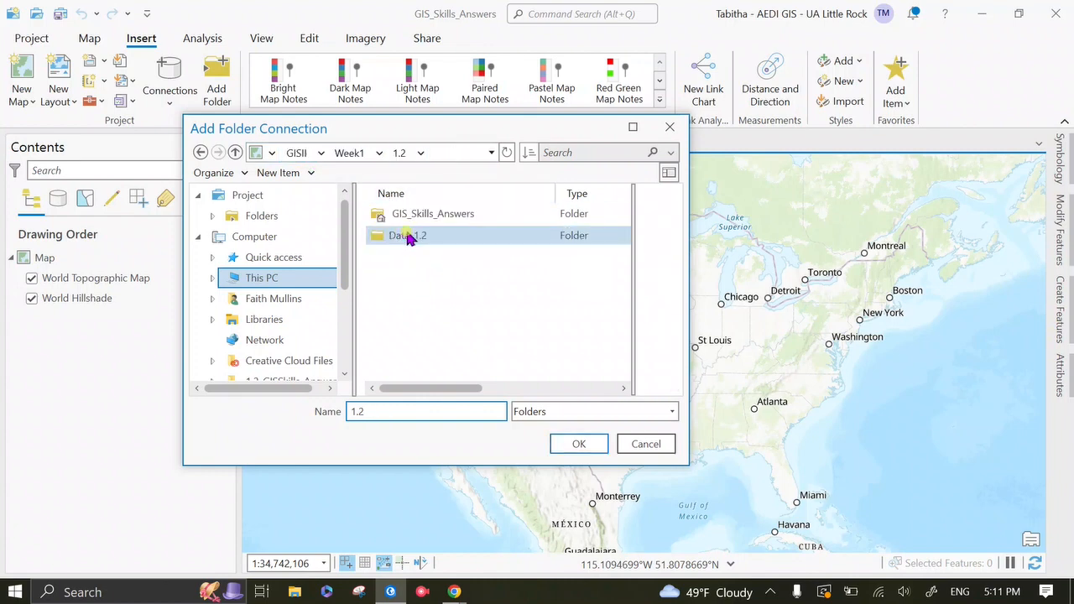
Connect the Data_1.2 folder to the project
left_click(432, 244)
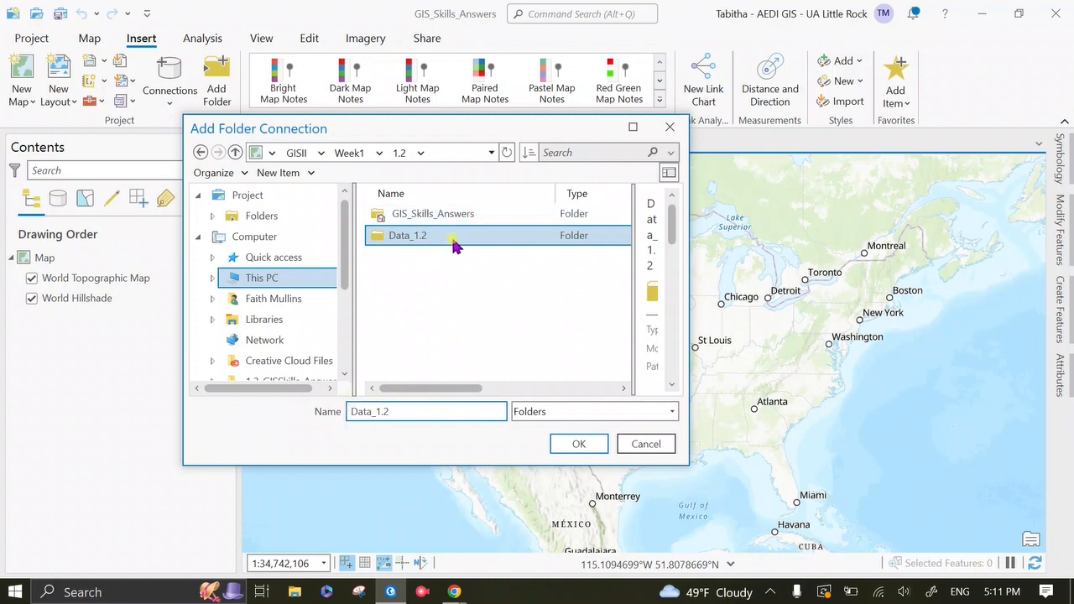
left_click(579, 444)
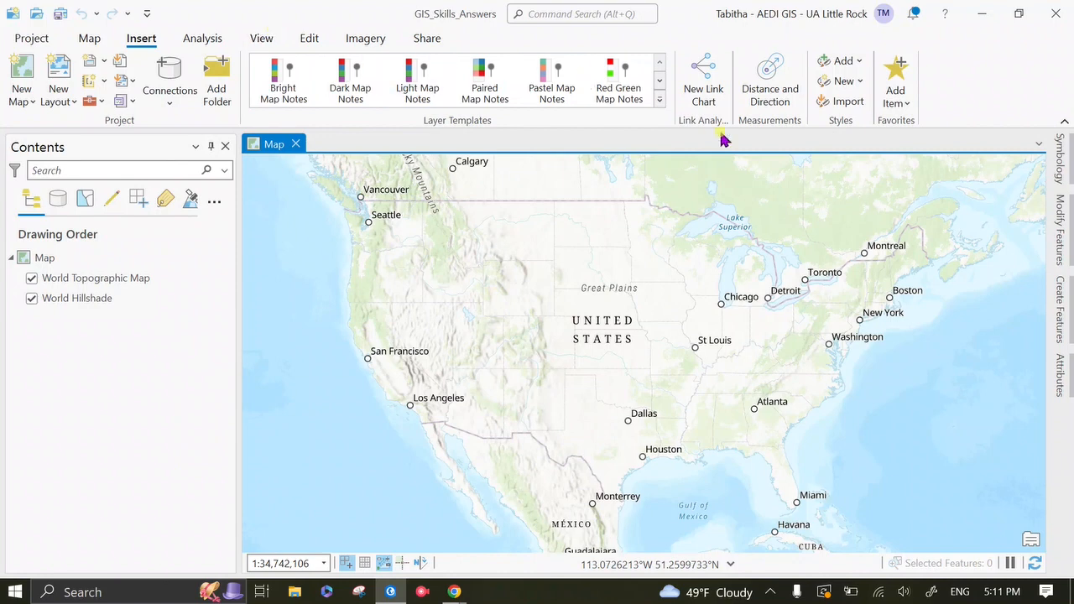
Show the Catalog pane and expand the project's Folders down to the contents of Data_1.2
left_click(252, 41)
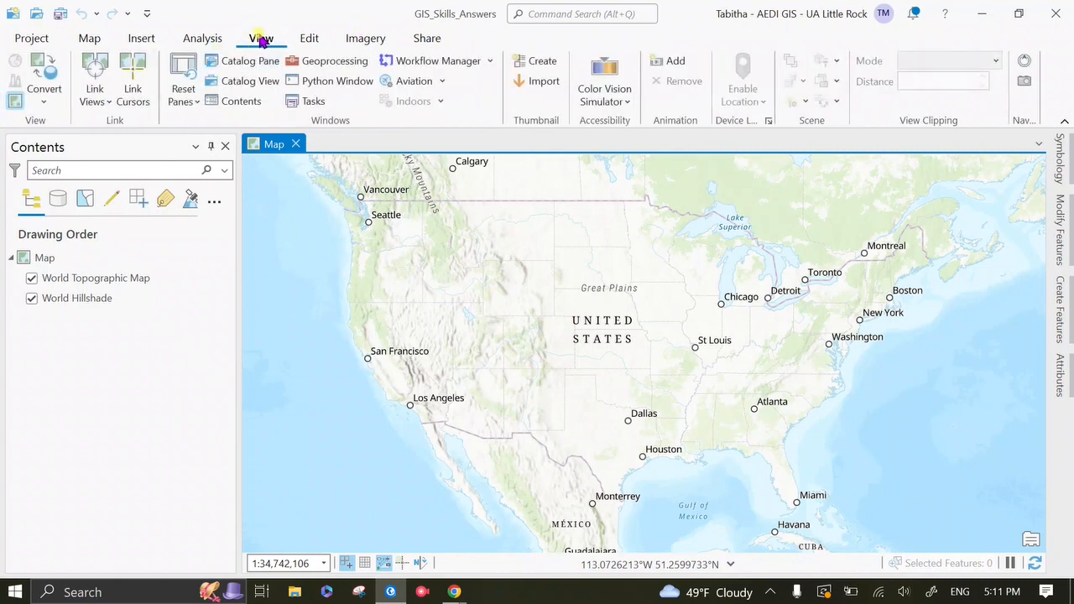
left_click(251, 61)
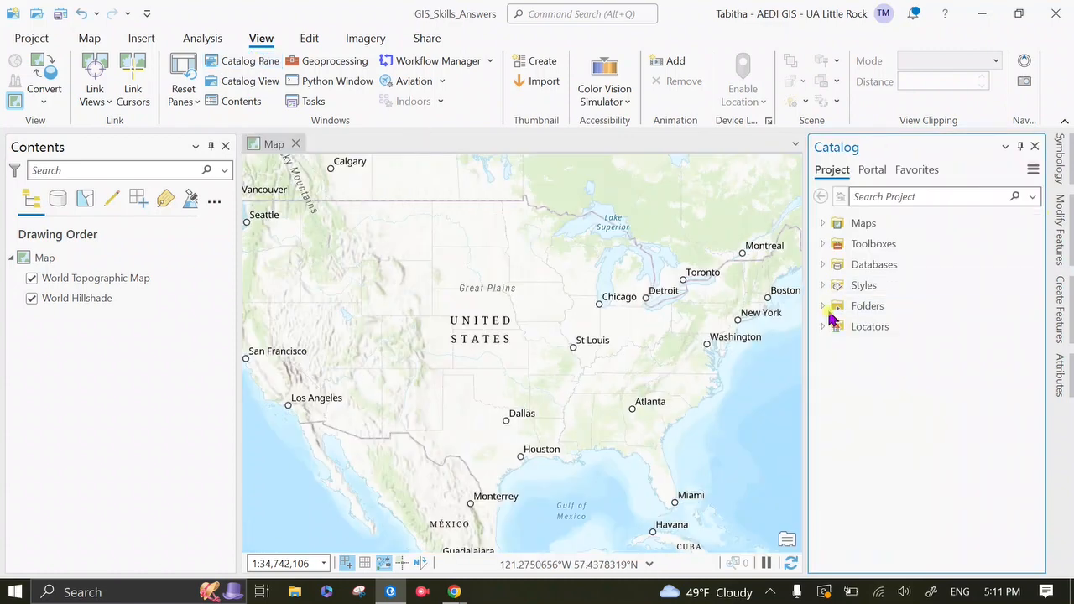
left_click(823, 307)
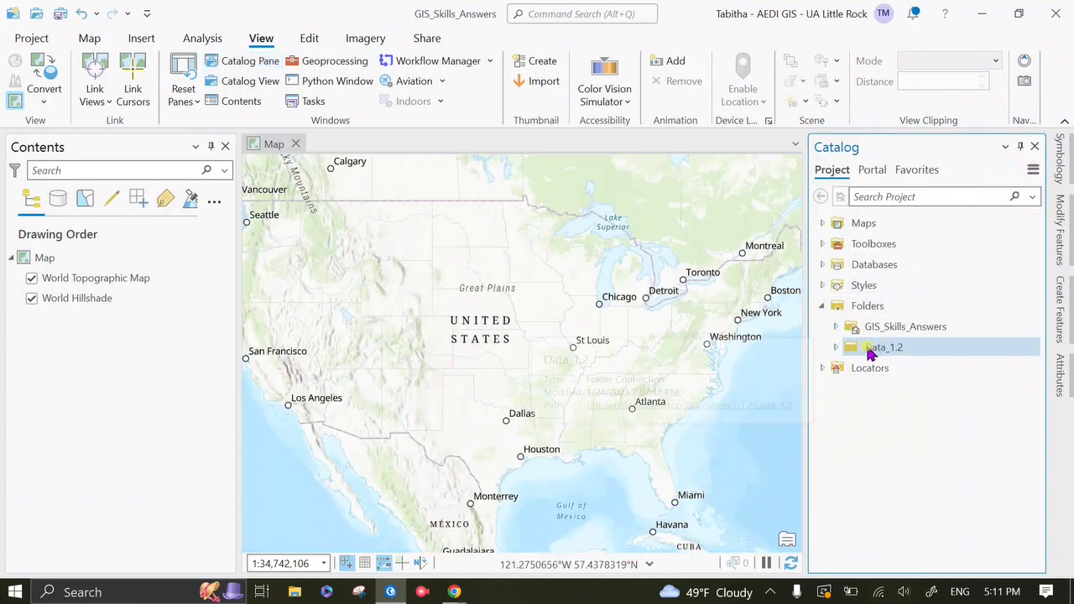
mouse_move(868, 353)
left_click(836, 347)
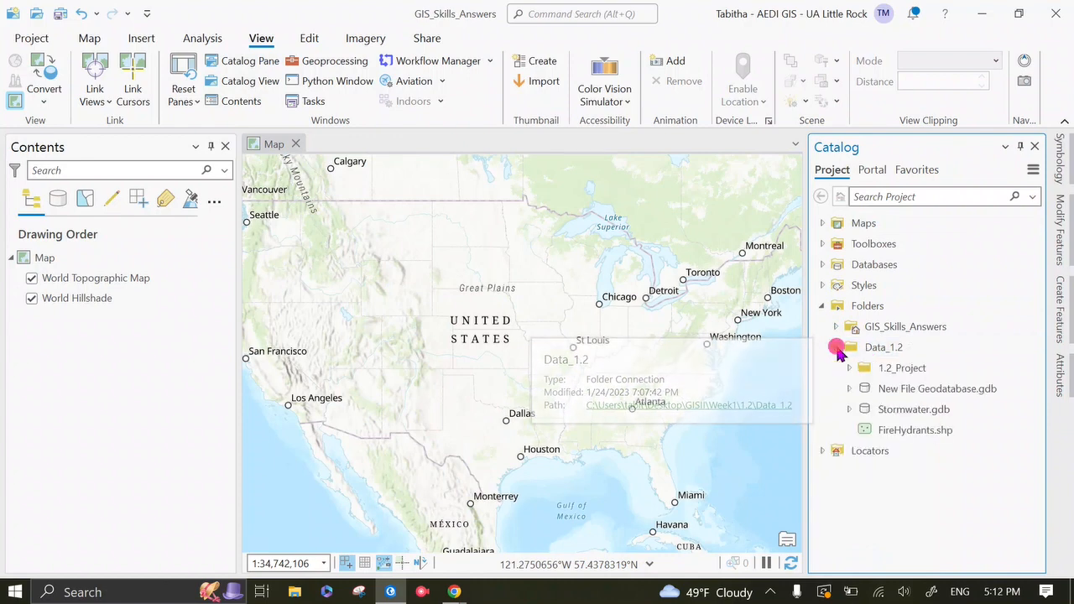
Delete New File Geodatabase.gdb from the Data_1.2 folder and confirm the deletion
right_click(870, 387)
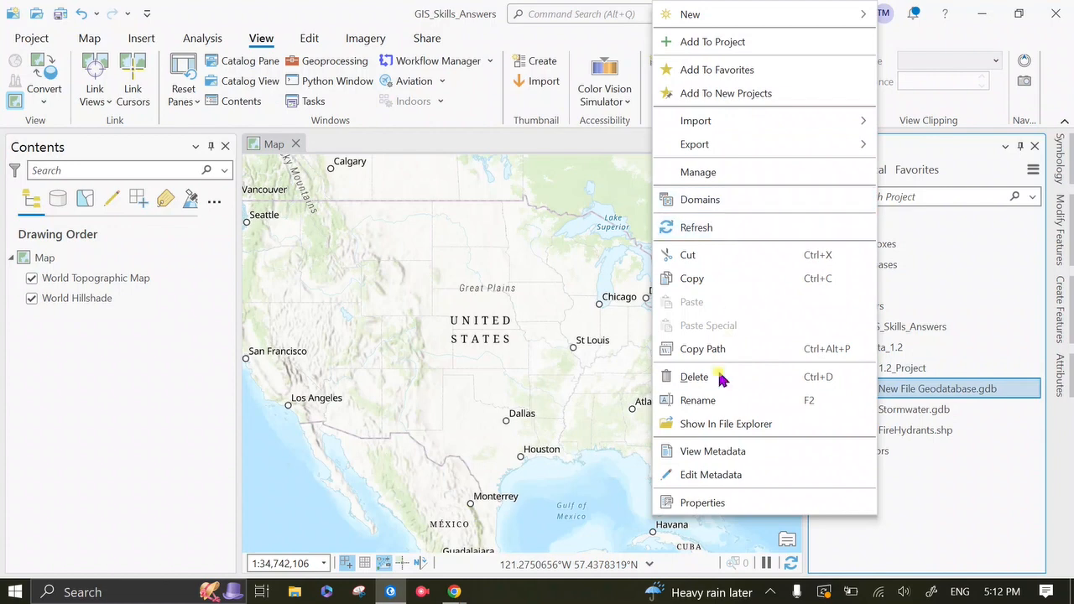
left_click(717, 377)
left_click(603, 327)
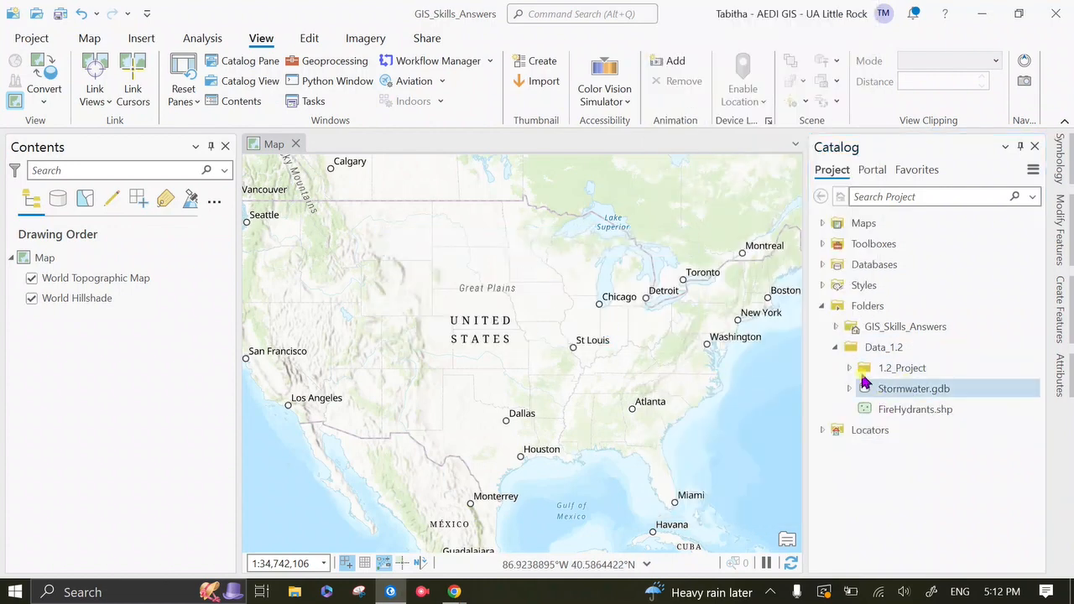
Examine the contents of the 1.2_Project folder in Data_1.2 and collapse it again
left_click(850, 368)
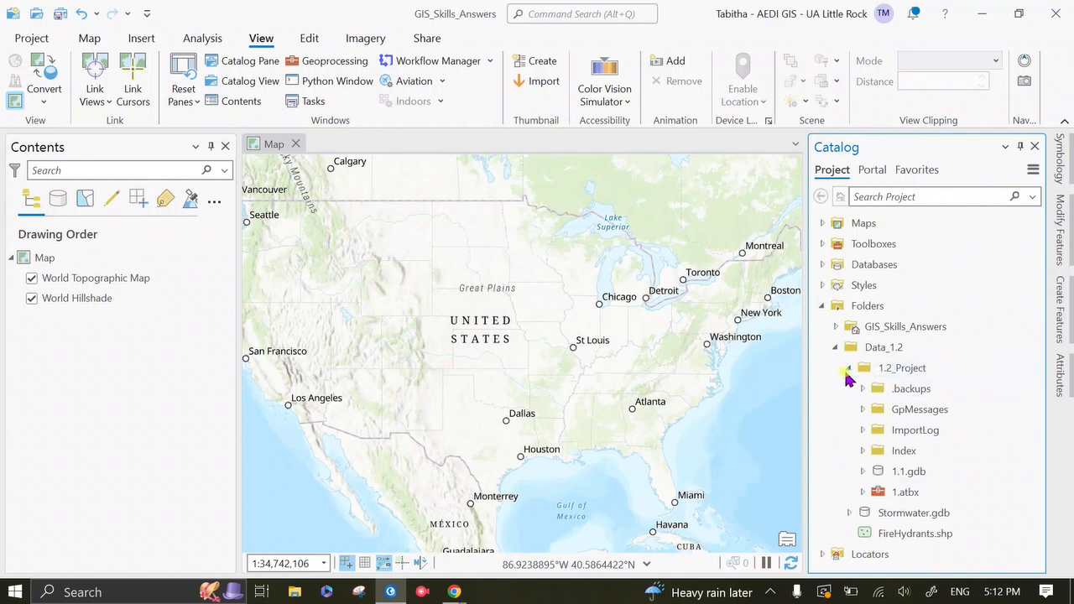
left_click(848, 368)
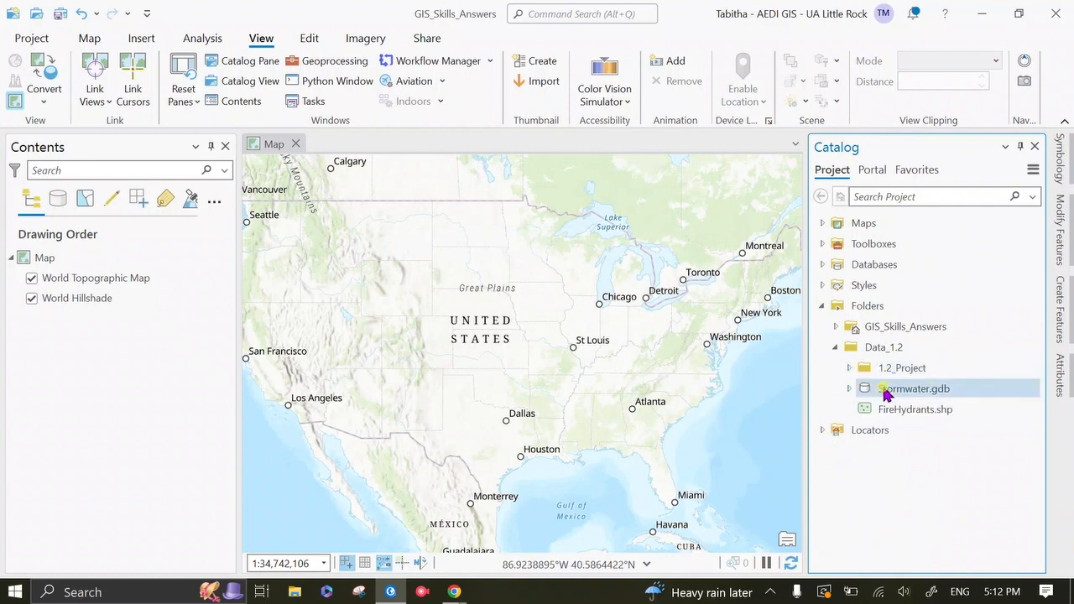
mouse_move(911, 398)
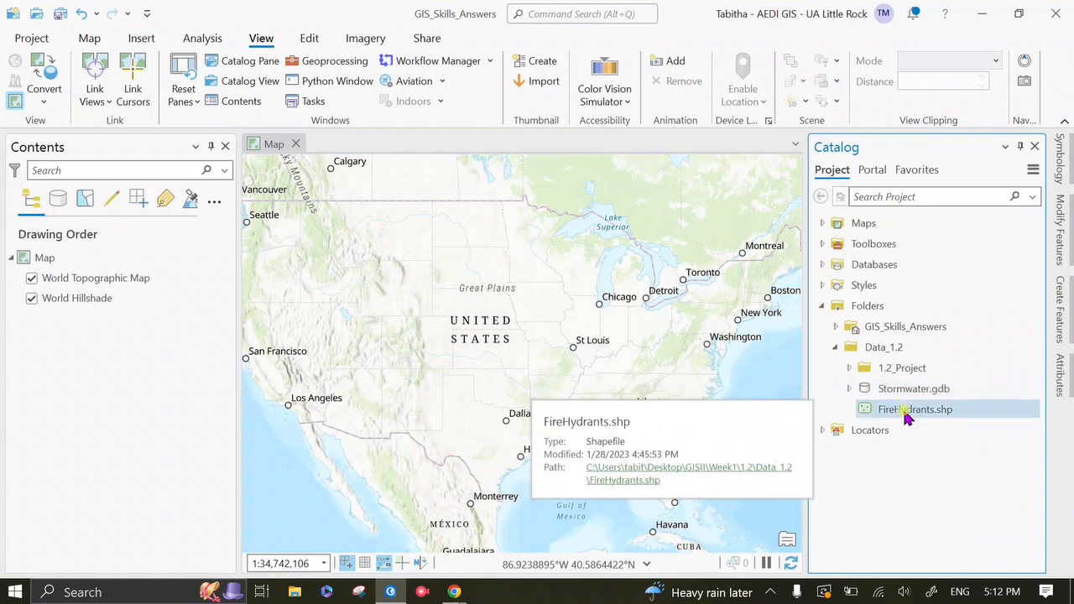
Drop FireHydrants.shp from the Data_1.2 folder onto the map view, and undo adding the layer
left_click(908, 419)
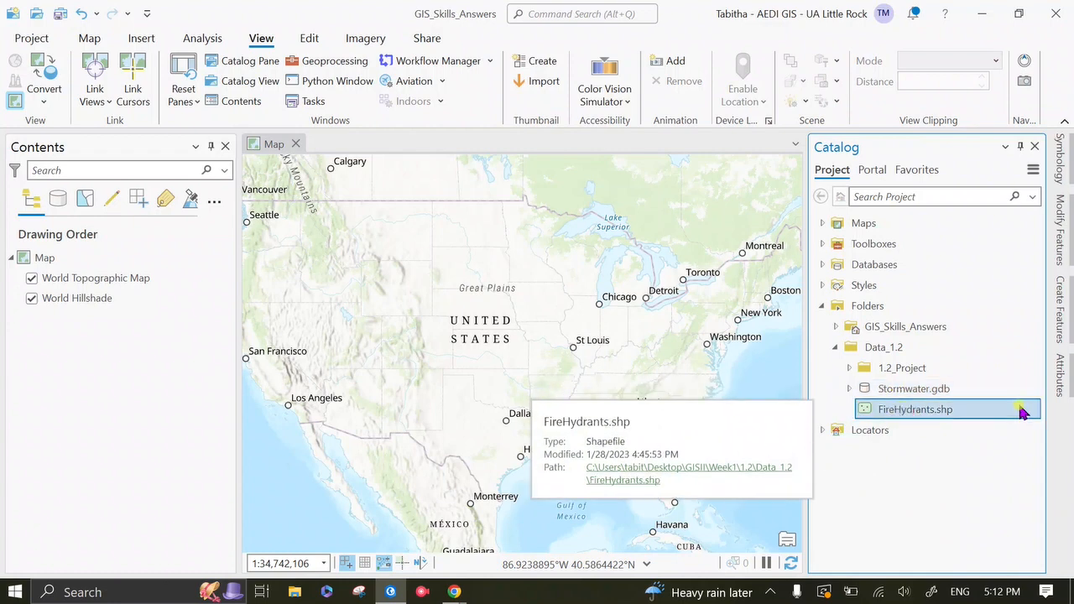
left_click_drag(965, 419, 504, 256)
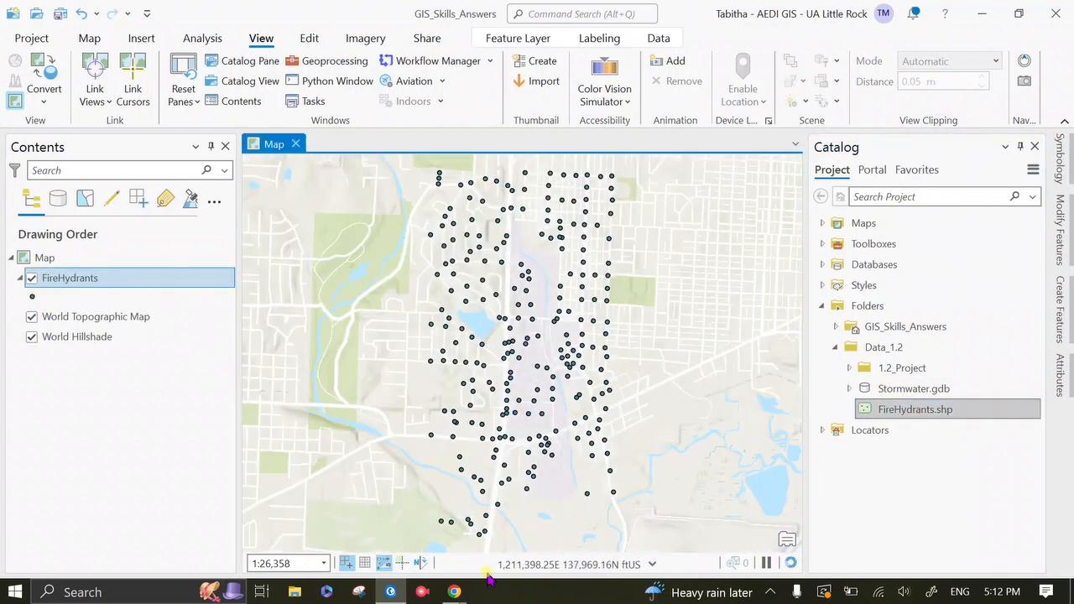
left_click(81, 14)
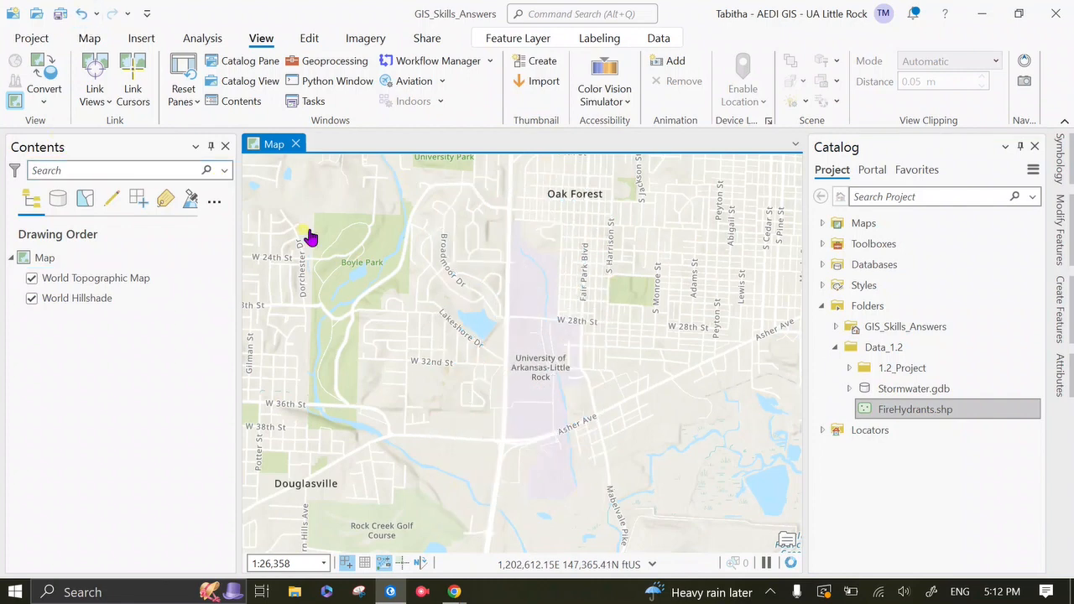
Add FireHydrants.shp with the Add To Current Map command, and undo adding the layer
right_click(930, 407)
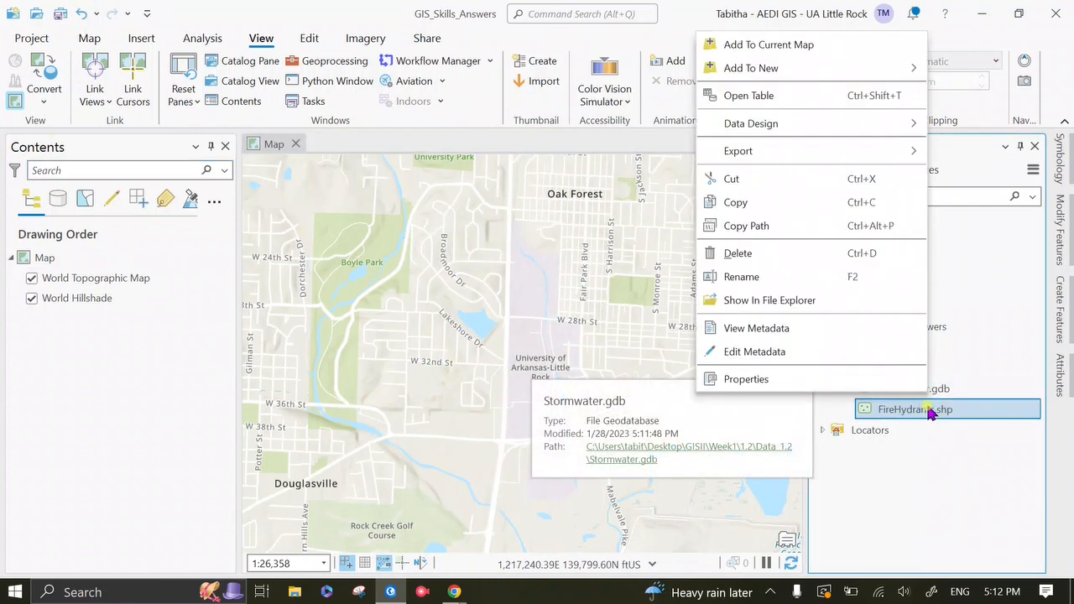
left_click(826, 45)
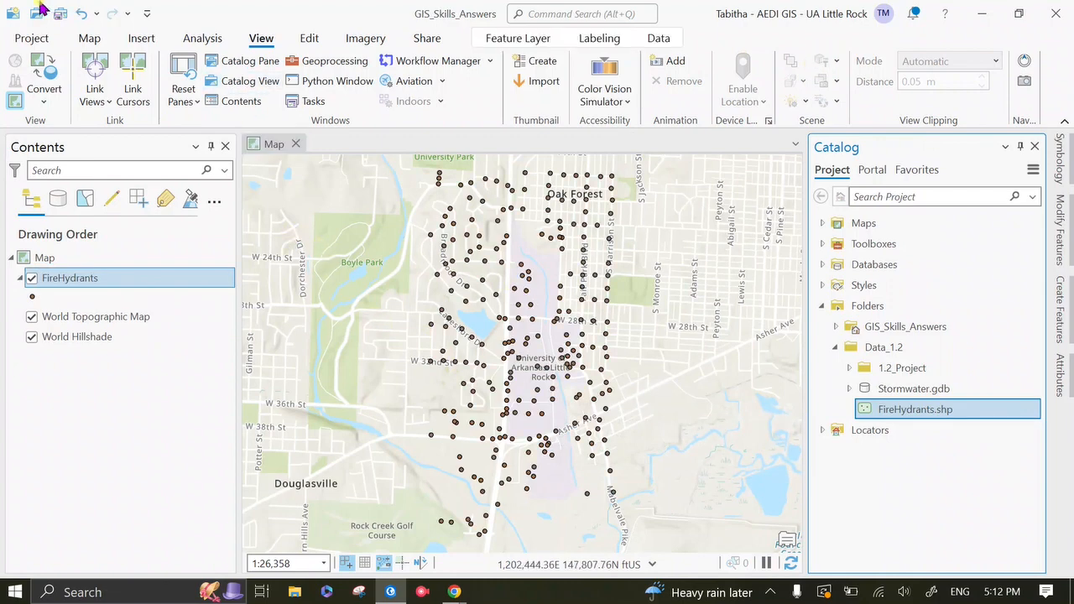
left_click(81, 13)
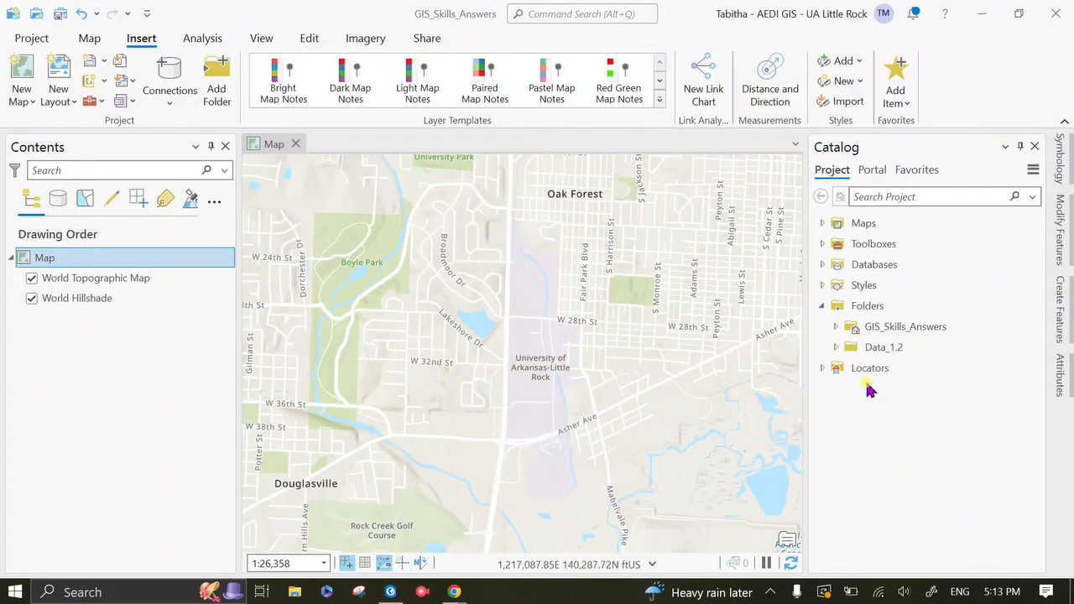
Add FireHydrants.shp from the Data_1.2 folder to the map's drawing order below World Hillshade
left_click(836, 348)
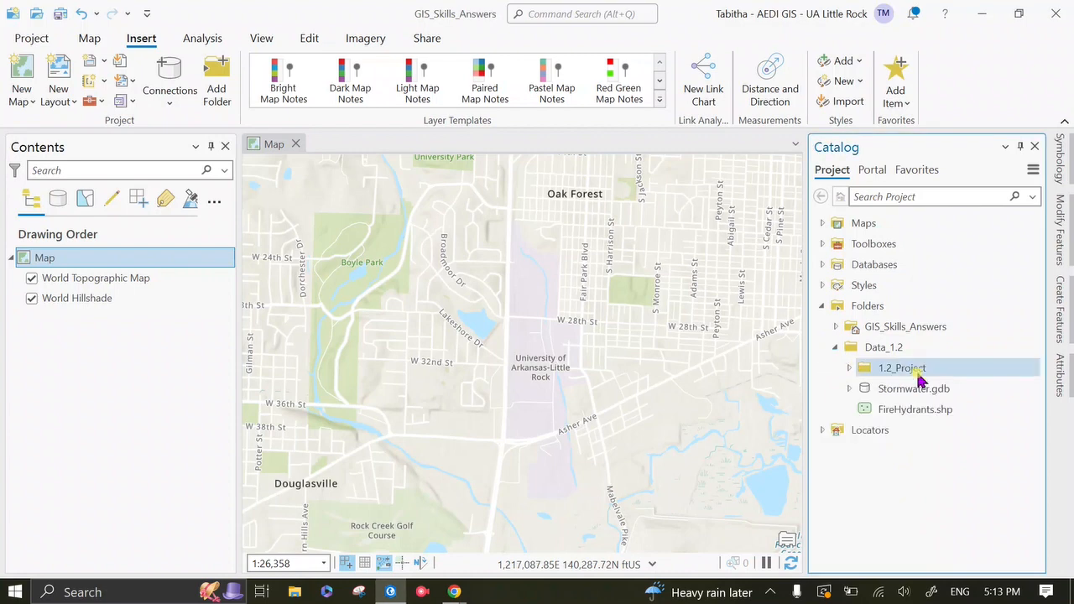
left_click(919, 415)
left_click_drag(919, 415, 39, 344)
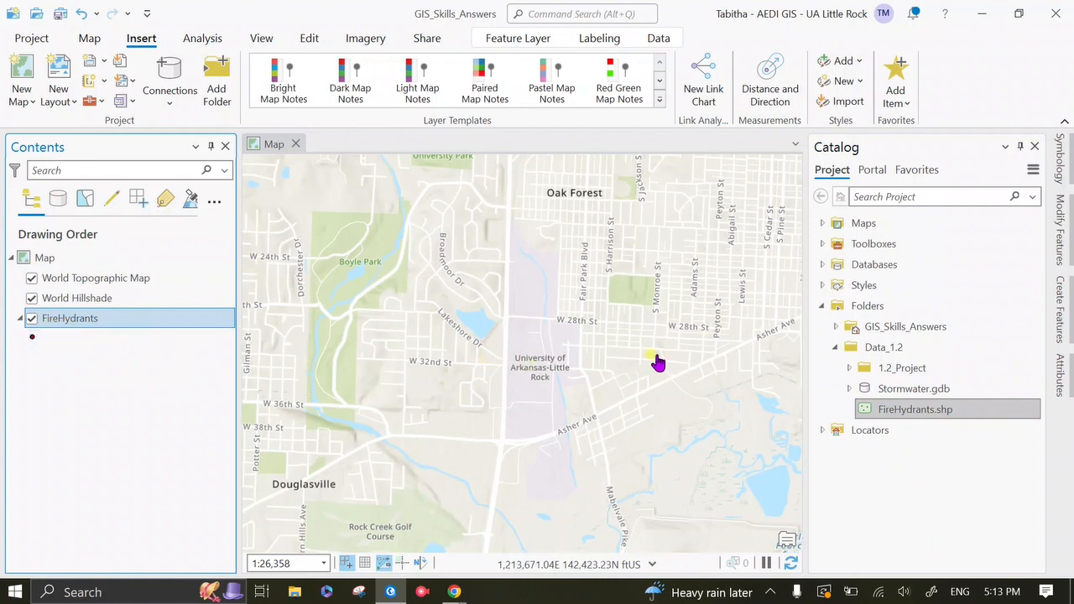
Check the FireHydrants layer's visibility around the university and move it above World Topographic Map in the drawing order
scroll(656, 356, "up", 3)
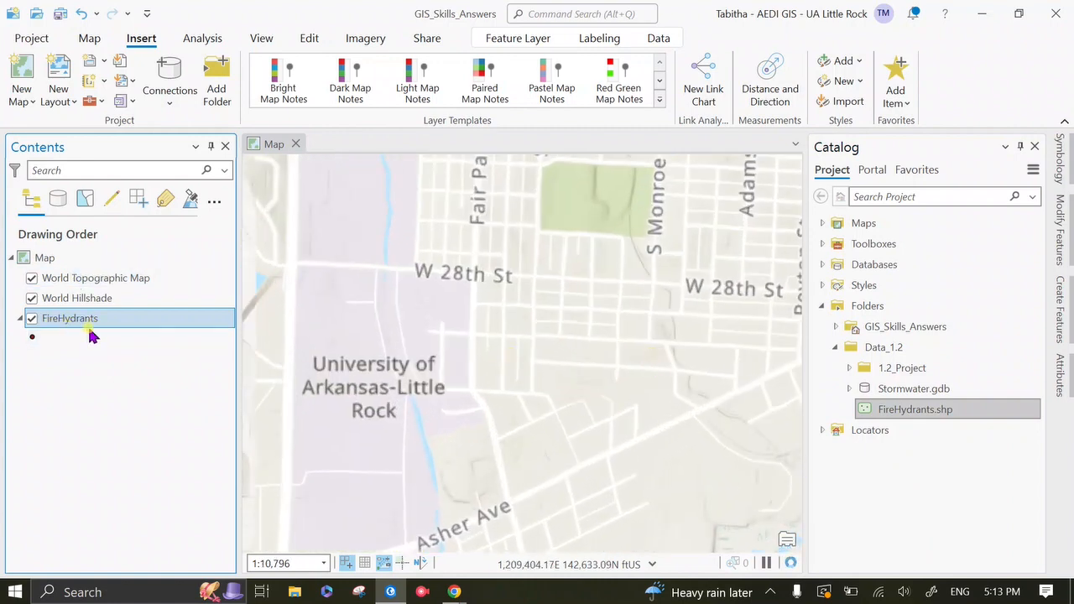
left_click_drag(441, 334, 641, 255)
left_click_drag(562, 275, 444, 288)
left_click(23, 321)
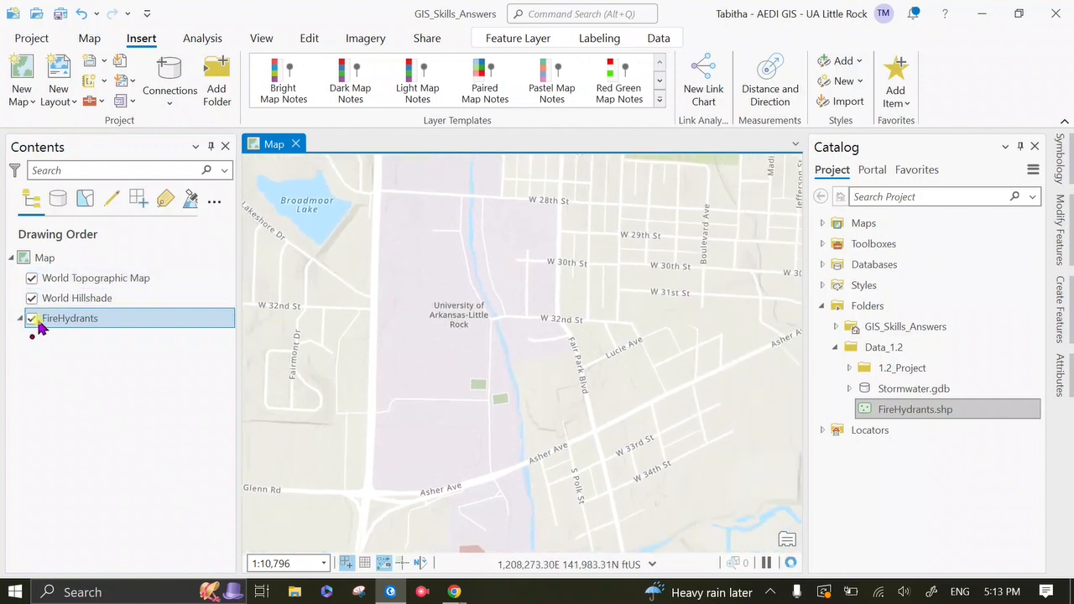
left_click(30, 322)
mouse_move(89, 319)
left_mouse_down()
mouse_move(156, 291)
mouse_move(146, 278)
left_mouse_up()
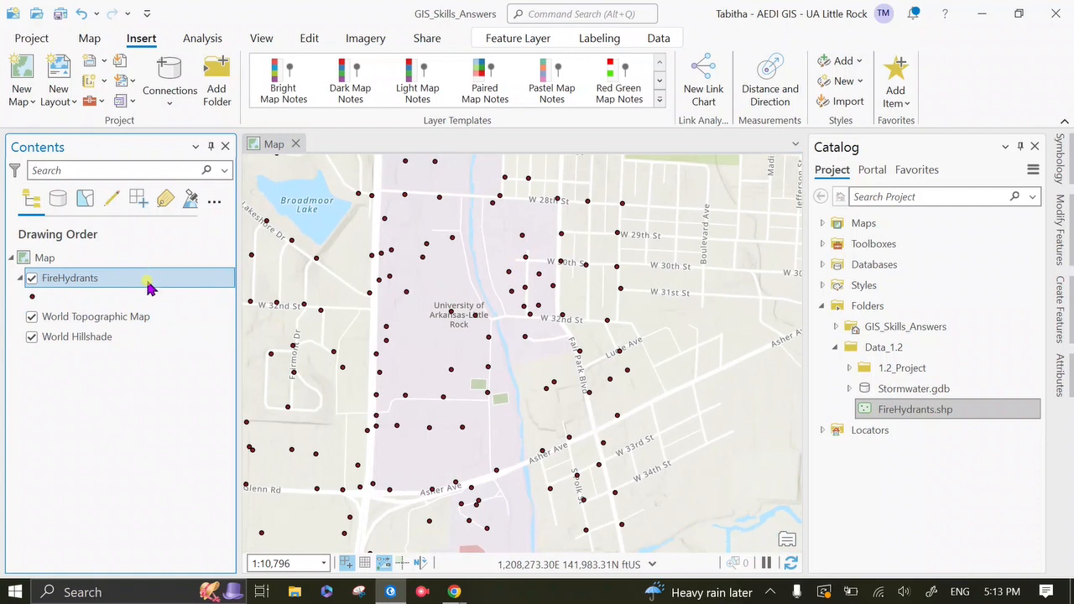
Inspect the feature classes stored in Stormwater.gdb inside the Data_1.2 folder
scroll(506, 356, "down", 3)
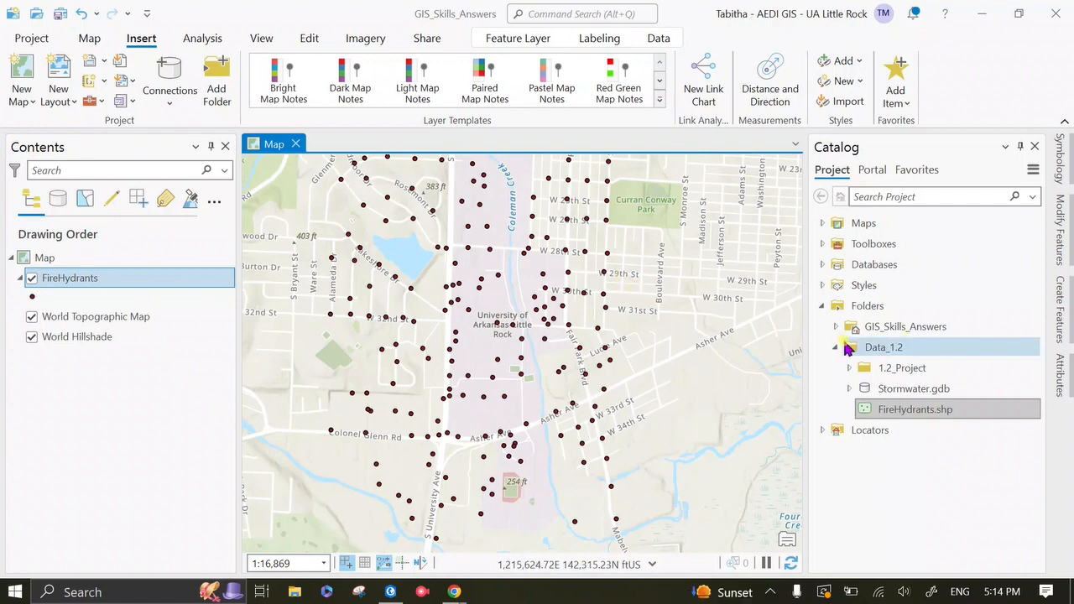
mouse_move(848, 350)
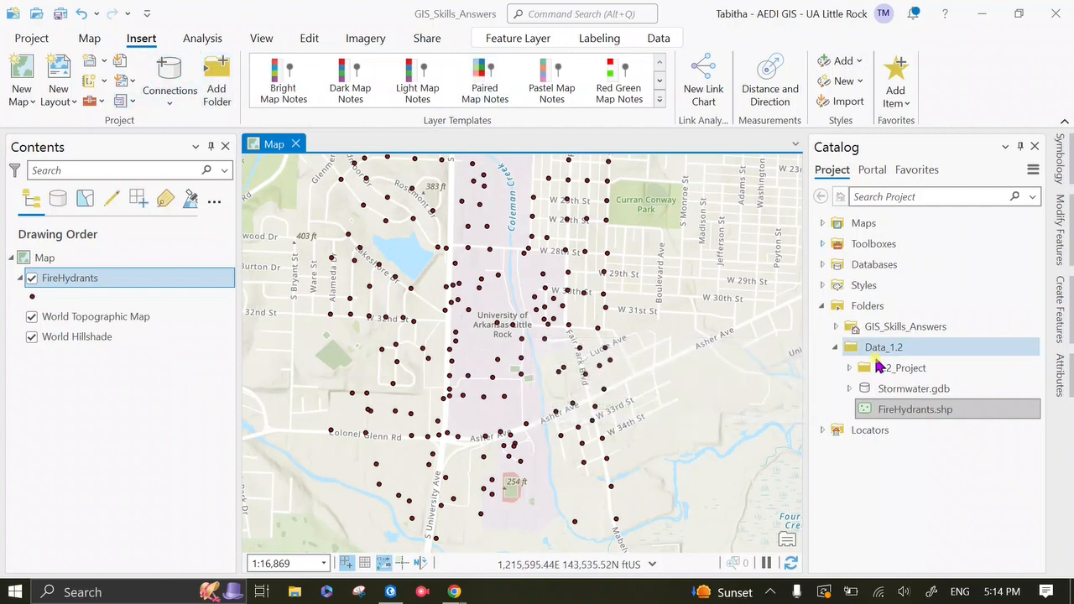
left_click(848, 390)
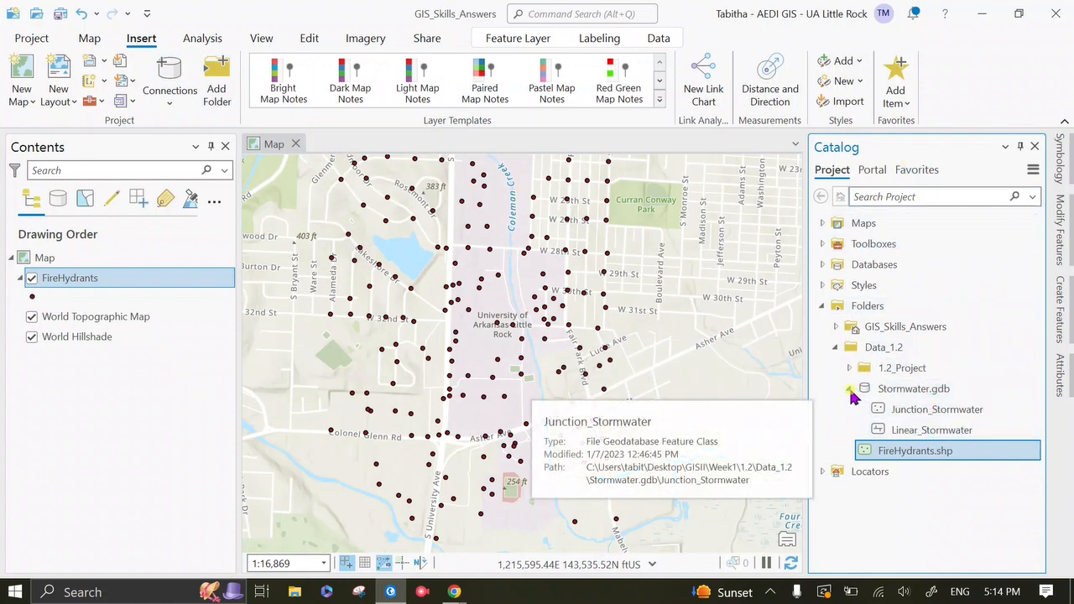
left_click(850, 391)
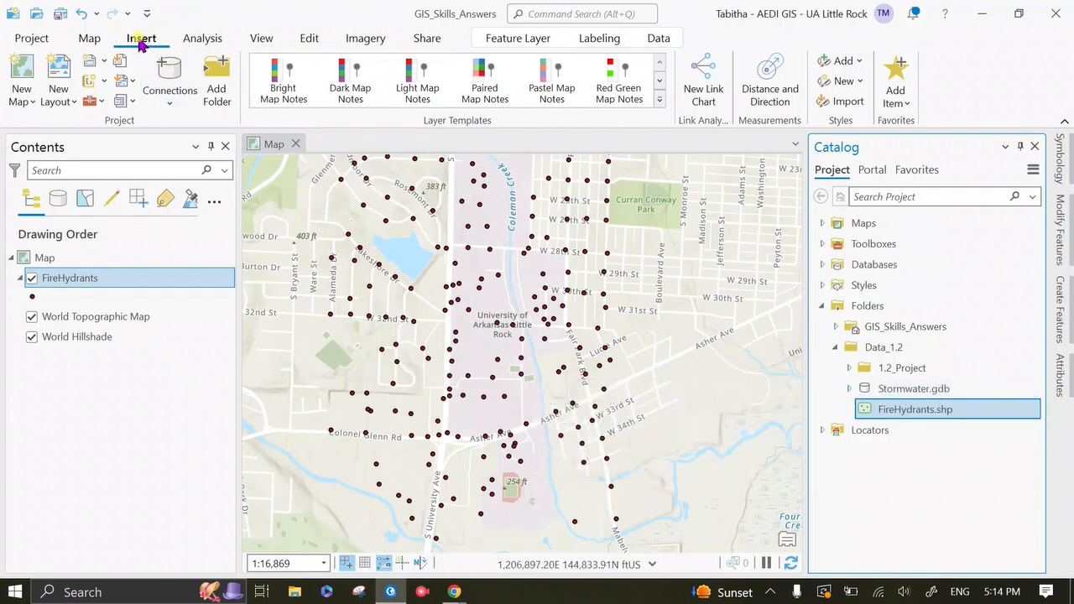
left_click(169, 80)
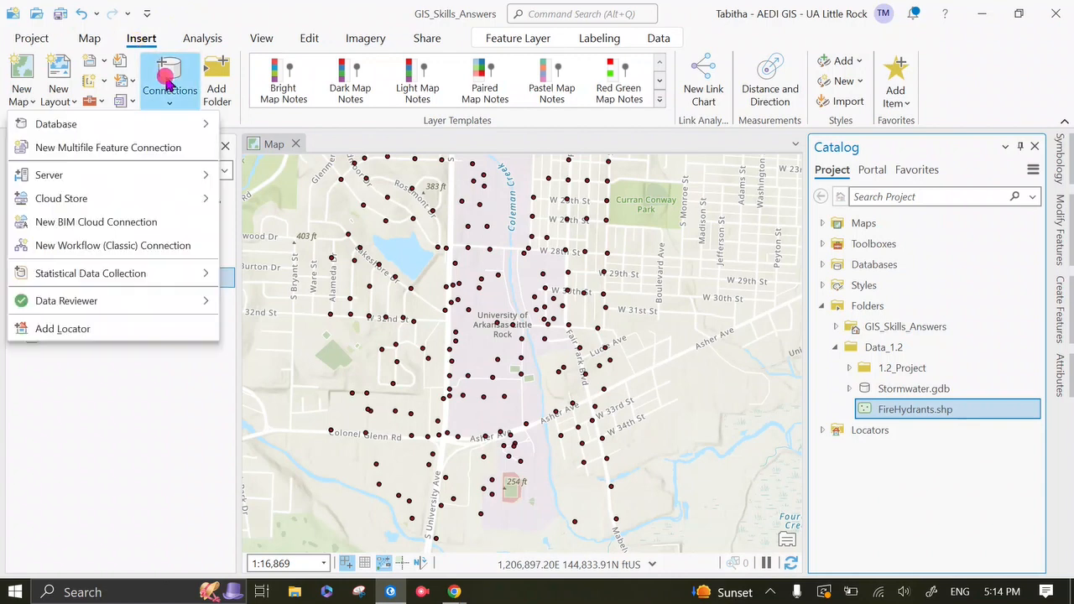
mouse_move(172, 123)
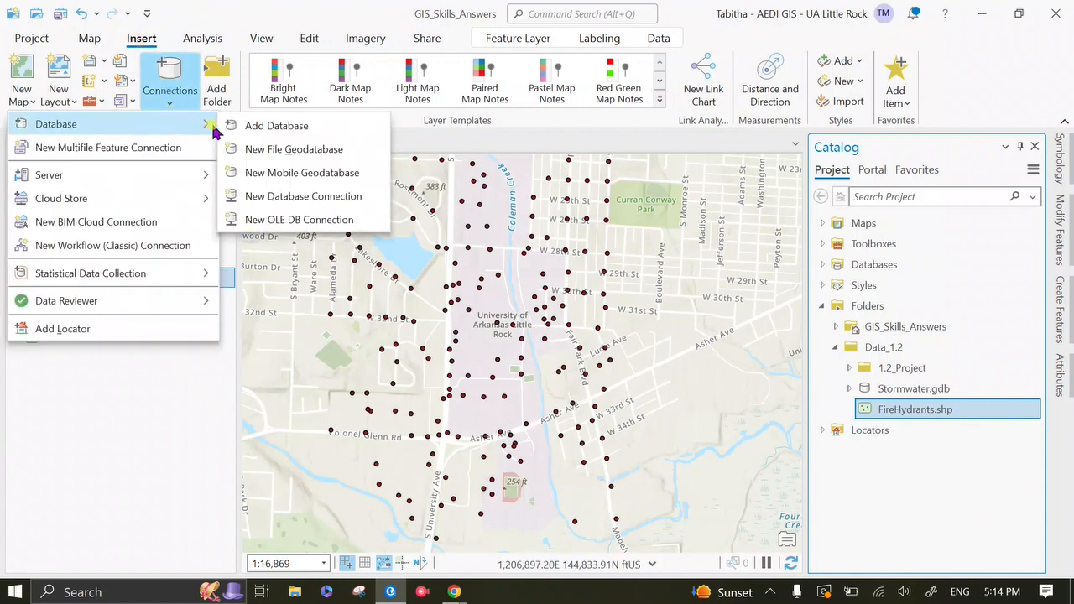
left_click(265, 126)
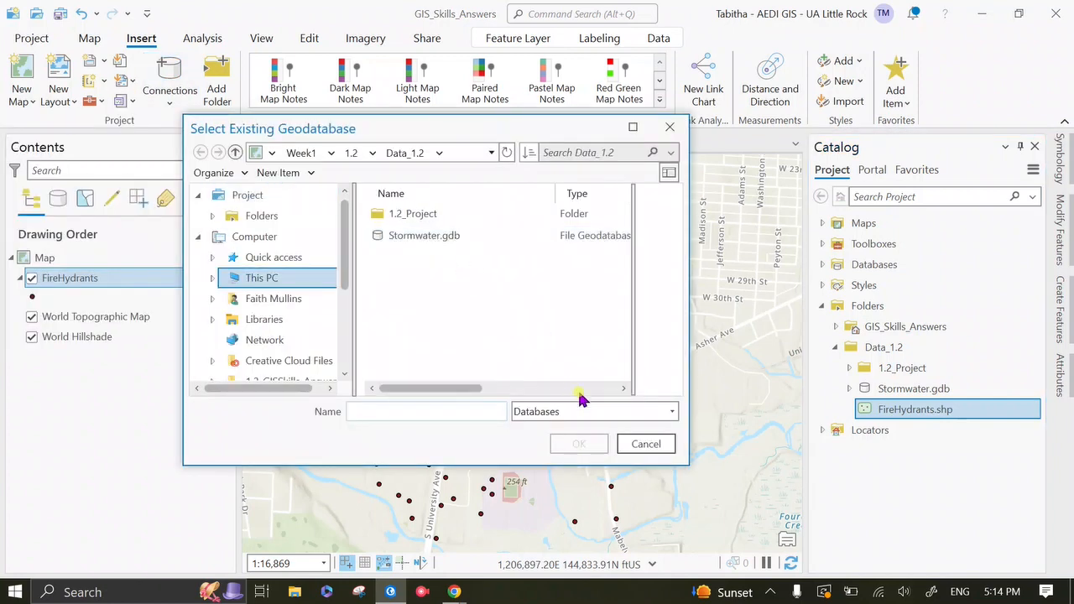
left_click(648, 445)
Add the existing geodatabase Stormwater.gdb from the Data_1.2 folder to the project as a database connection
left_click(171, 91)
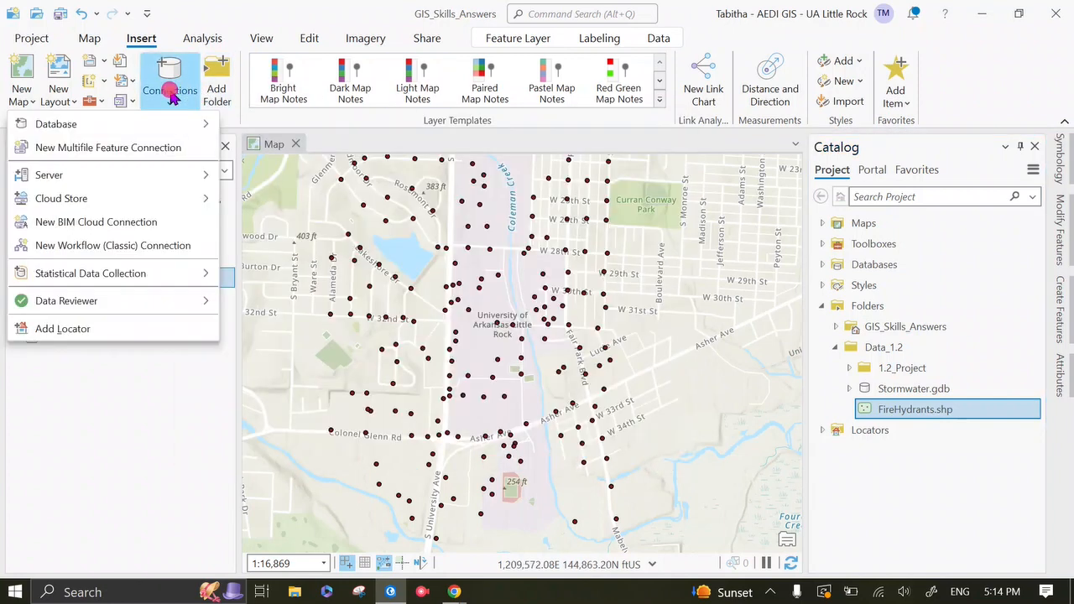
mouse_move(210, 126)
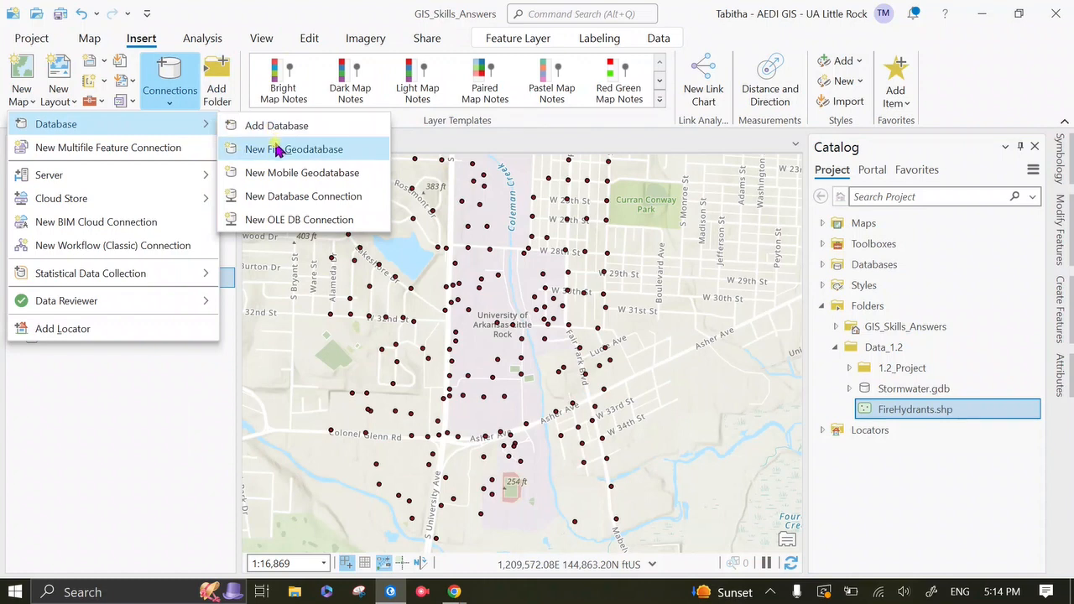
mouse_move(126, 180)
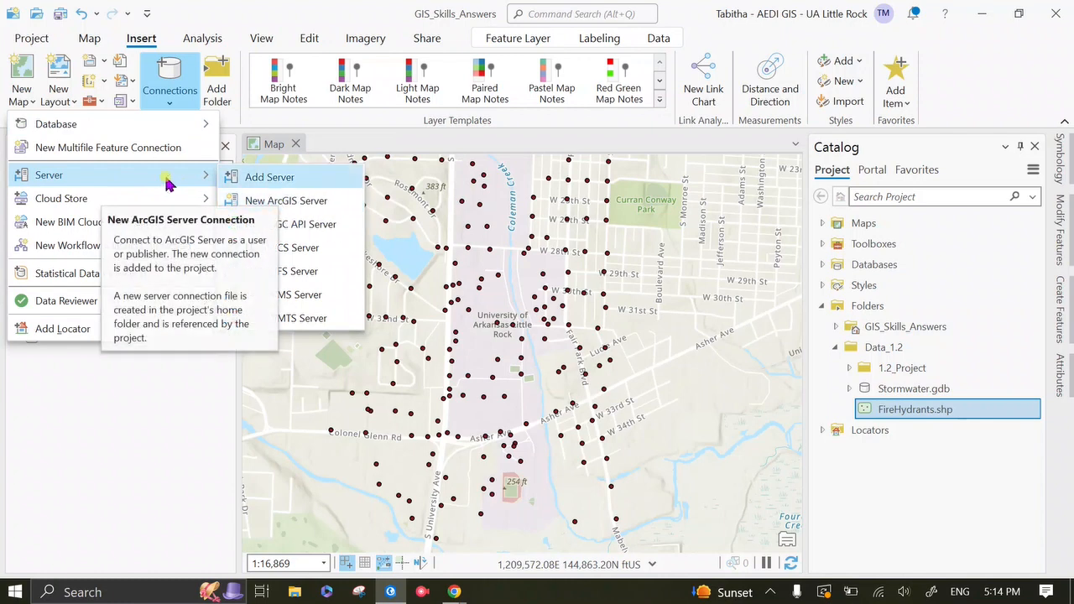
mouse_move(173, 120)
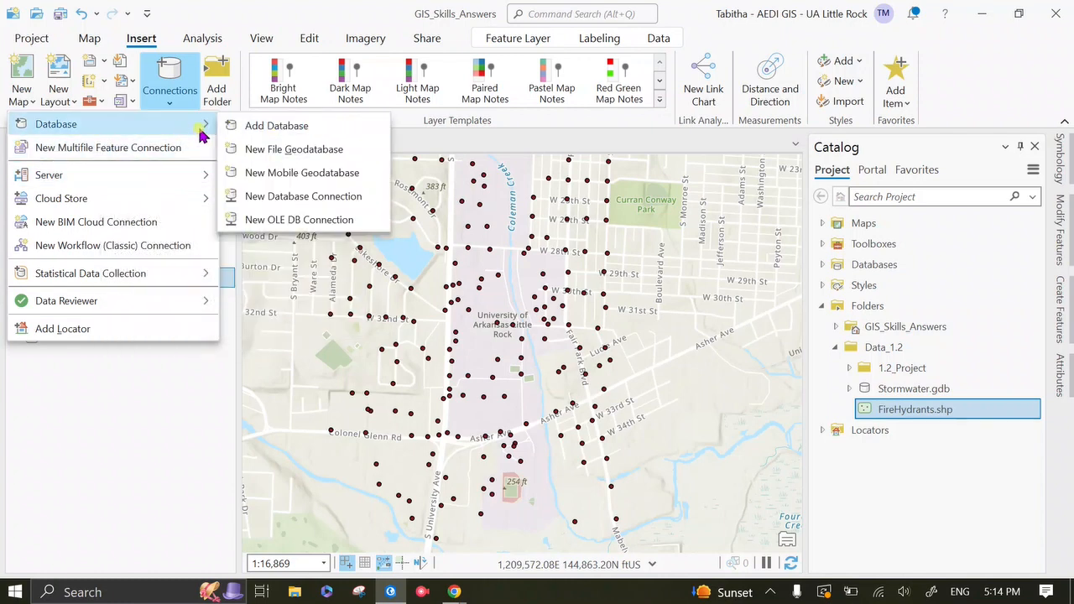
left_click(277, 126)
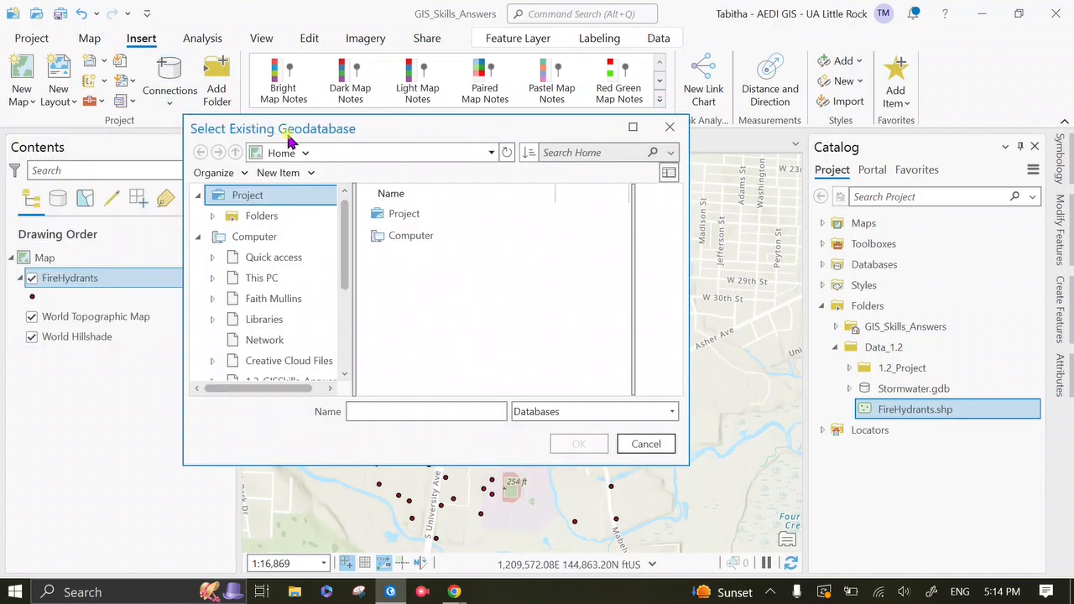
left_click(426, 235)
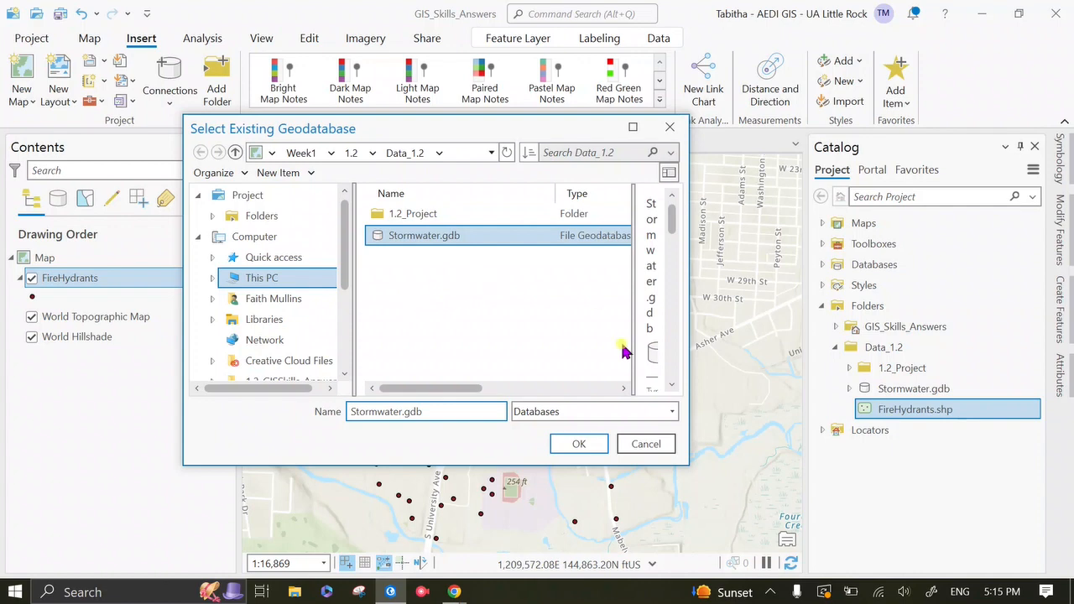
left_click_drag(475, 388, 503, 388)
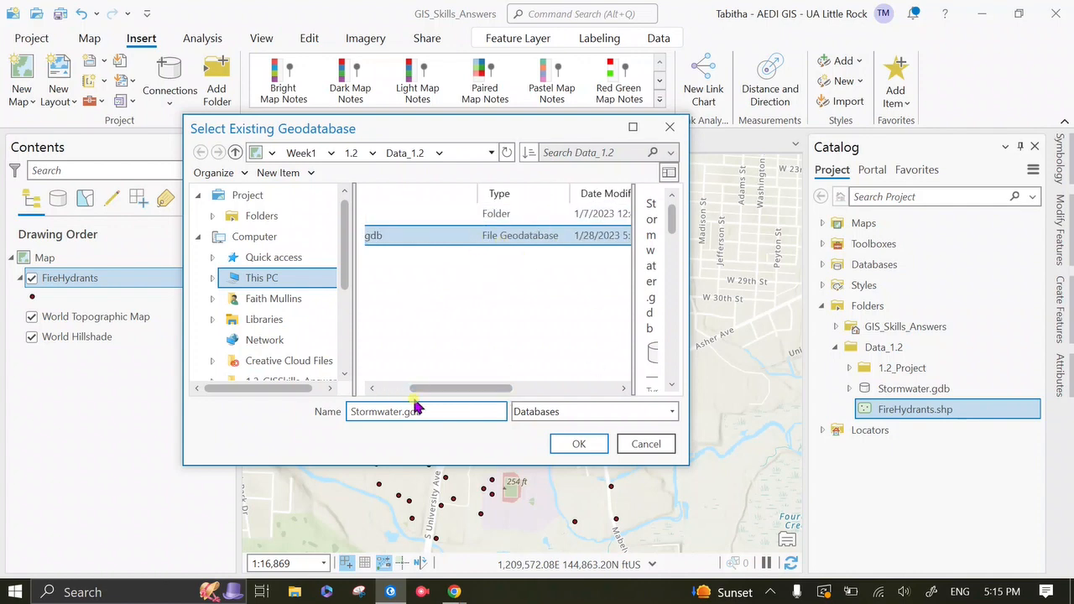
left_click_drag(430, 389, 397, 391)
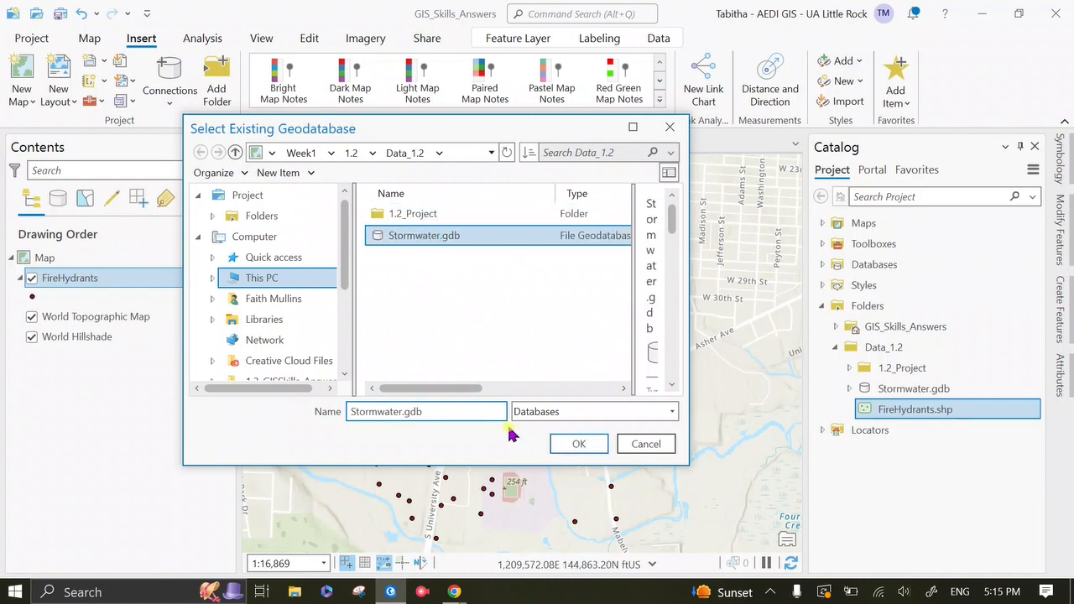
double_click(443, 240)
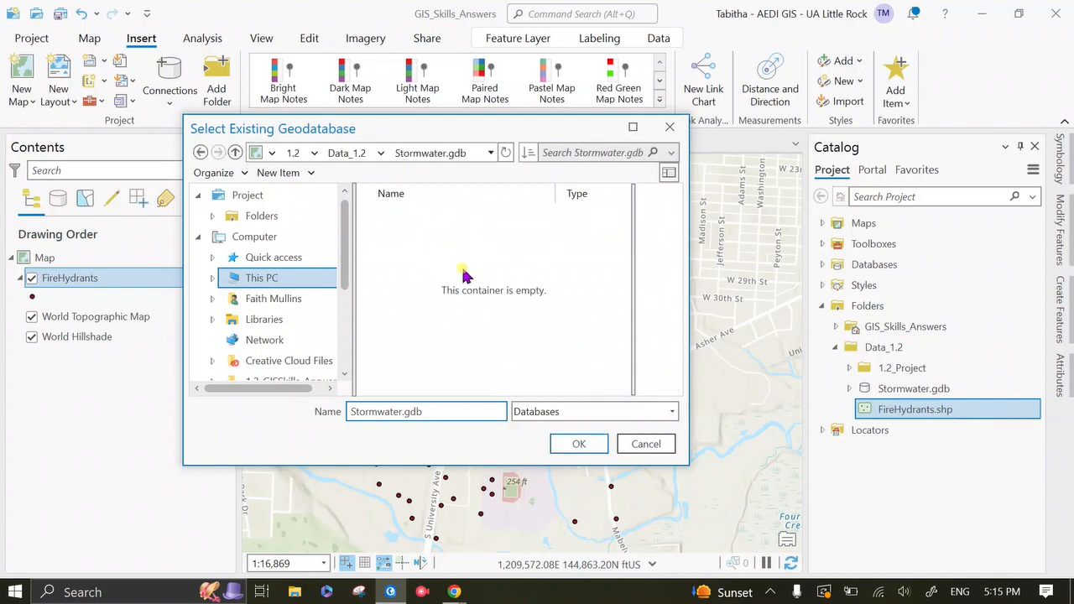
left_click(354, 152)
left_click(424, 236)
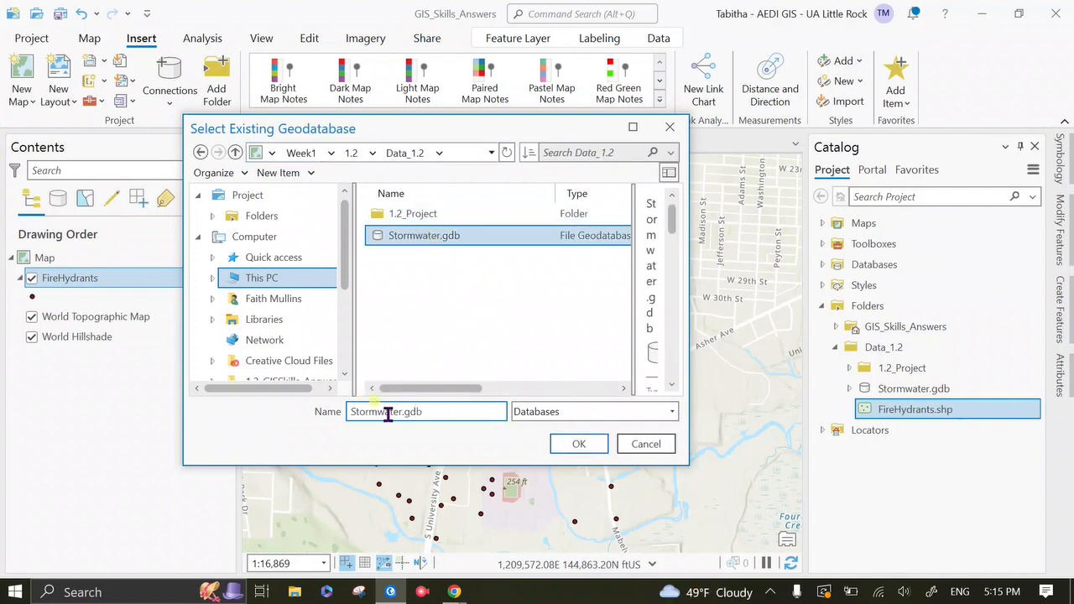
left_click(571, 444)
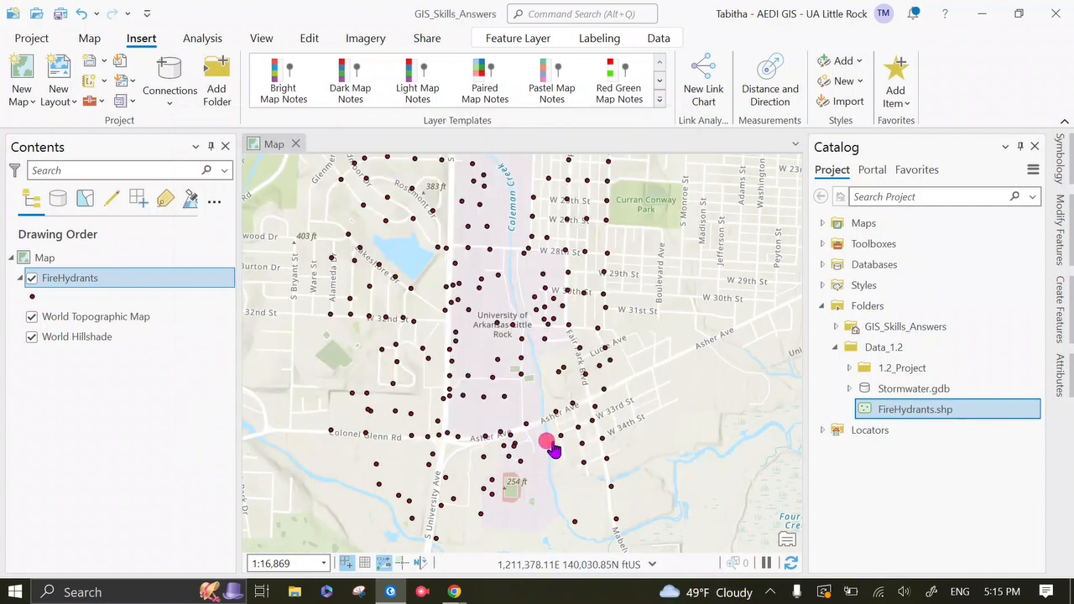
Add the Junction_Stormwater feature class from Stormwater.gdb under the project's Databases to the map, and expand the project's Folders
left_click(823, 305)
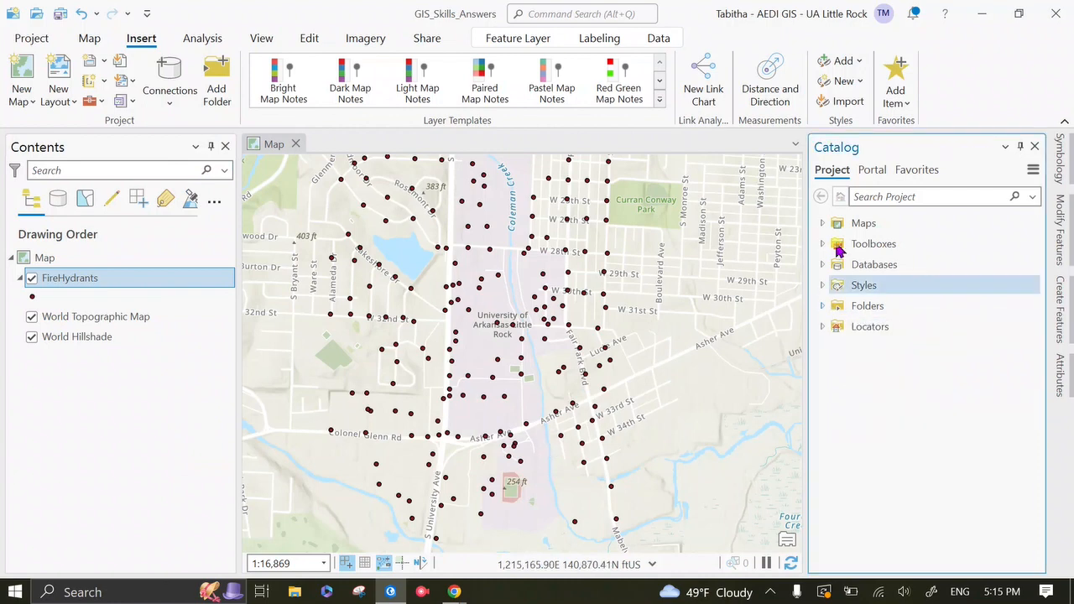
left_click(823, 265)
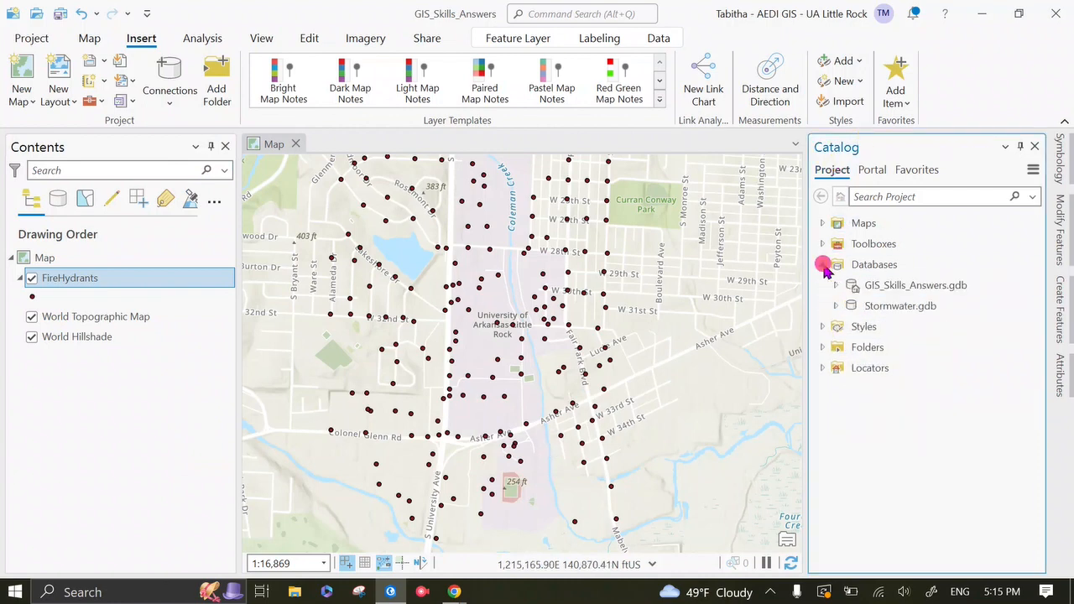
left_click(836, 306)
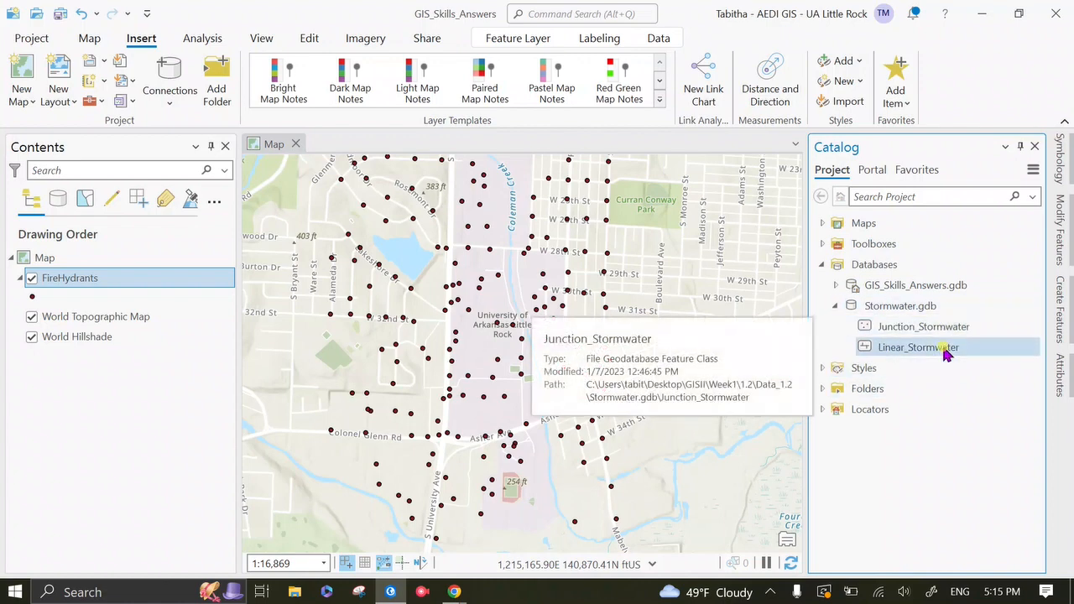
mouse_move(948, 347)
left_click_drag(928, 332, 479, 288)
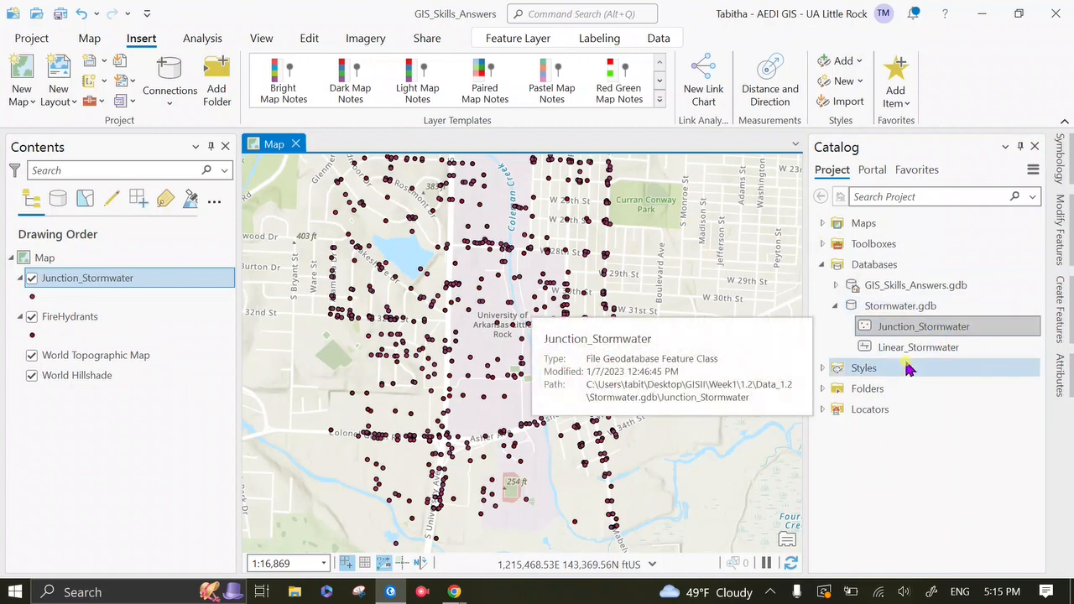
left_click(822, 388)
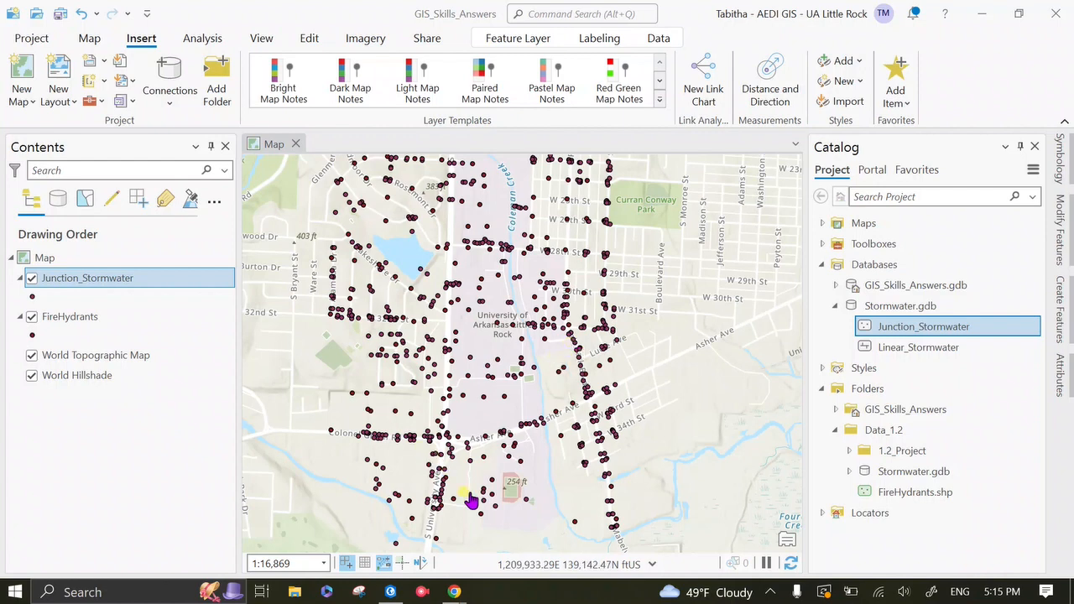
Switch to Chrome and load the Online Mapping page of the PAgis website
mouse_move(454, 591)
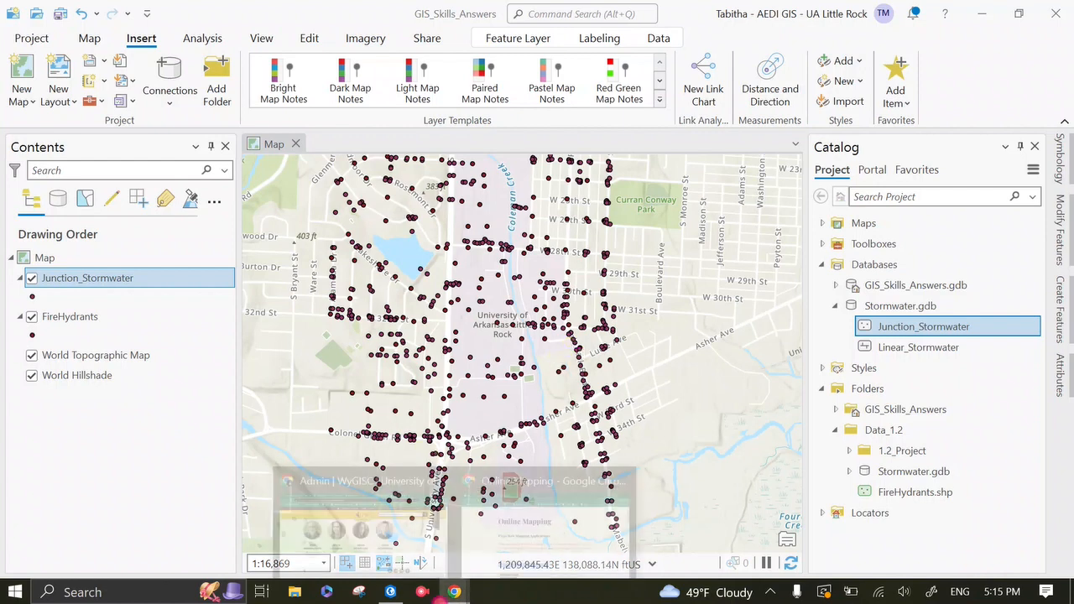
left_click(517, 497)
scroll(412, 344, "up", 3)
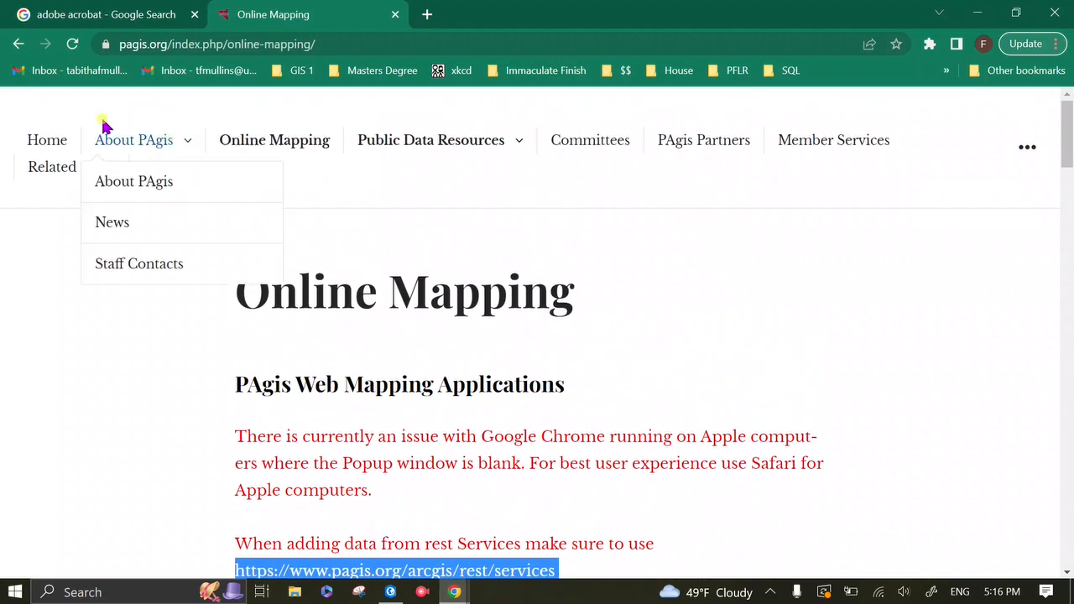
left_click(295, 145)
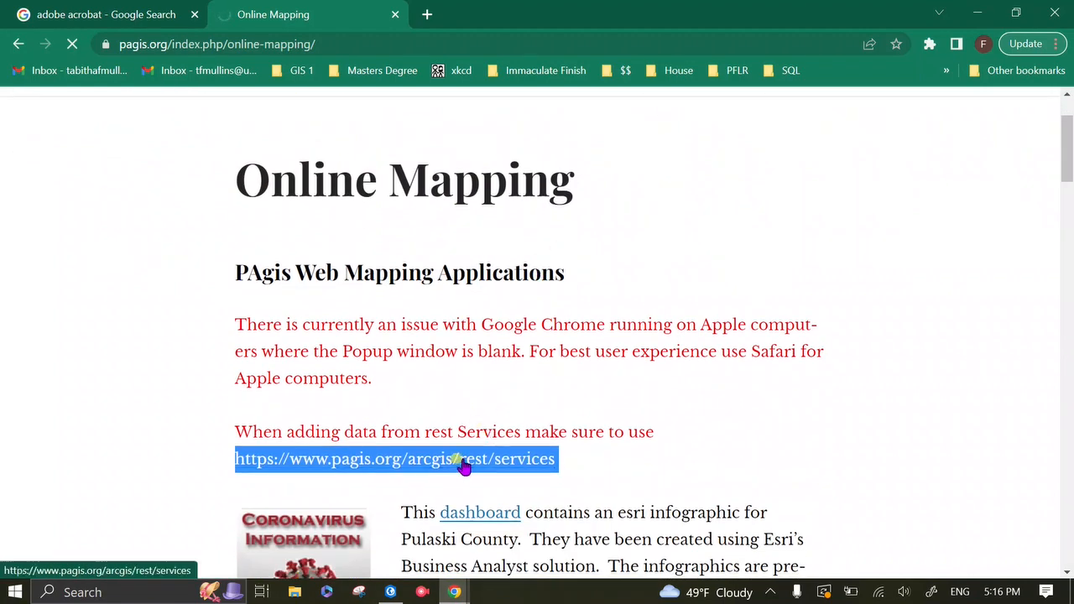
scroll(613, 464, "down", 2)
left_click_drag(587, 455, 405, 483)
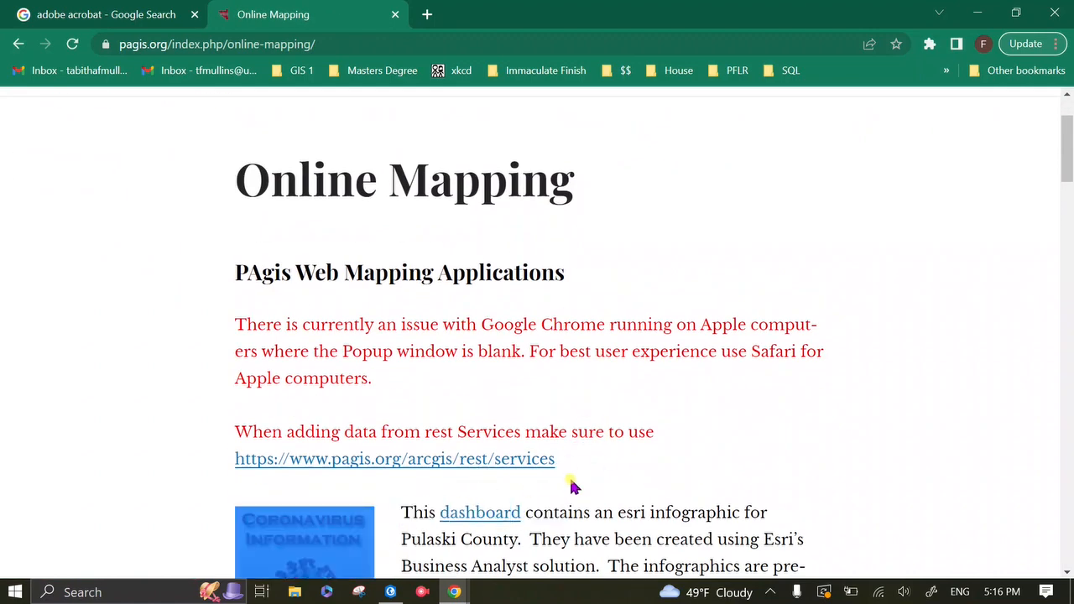
left_click_drag(570, 485, 239, 470)
right_click(255, 475)
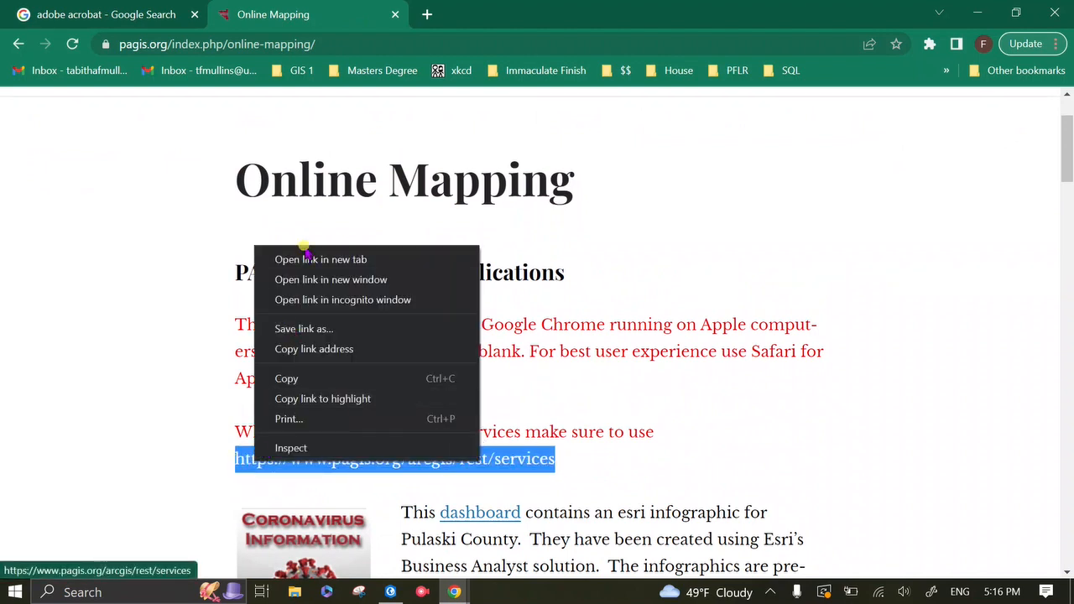
left_click(328, 378)
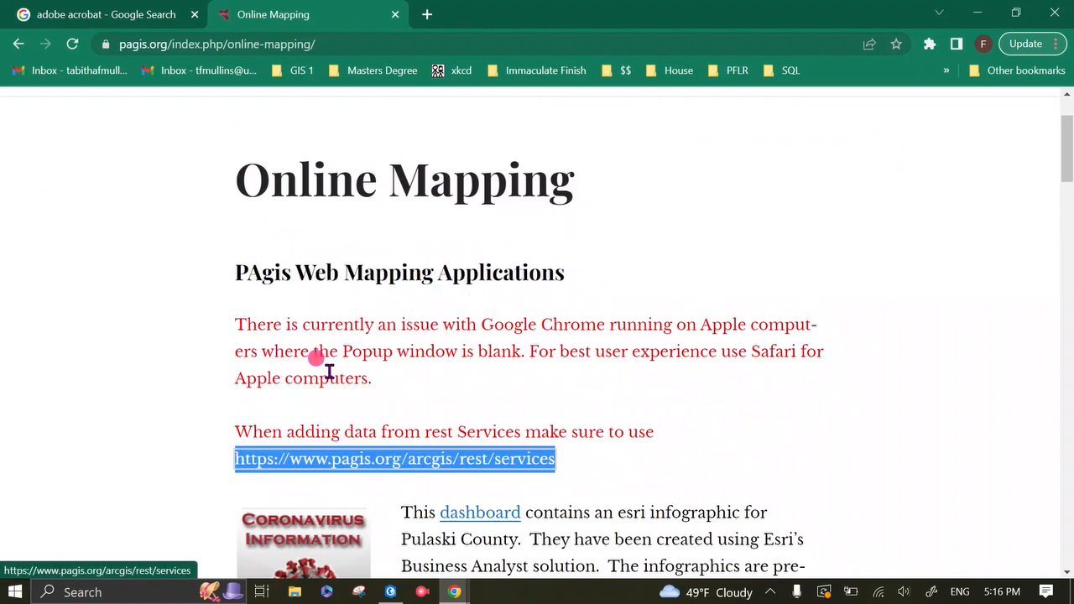
left_click(704, 466)
Open the PAgis REST services link and review the directory's folders, services and web address
left_click(535, 467)
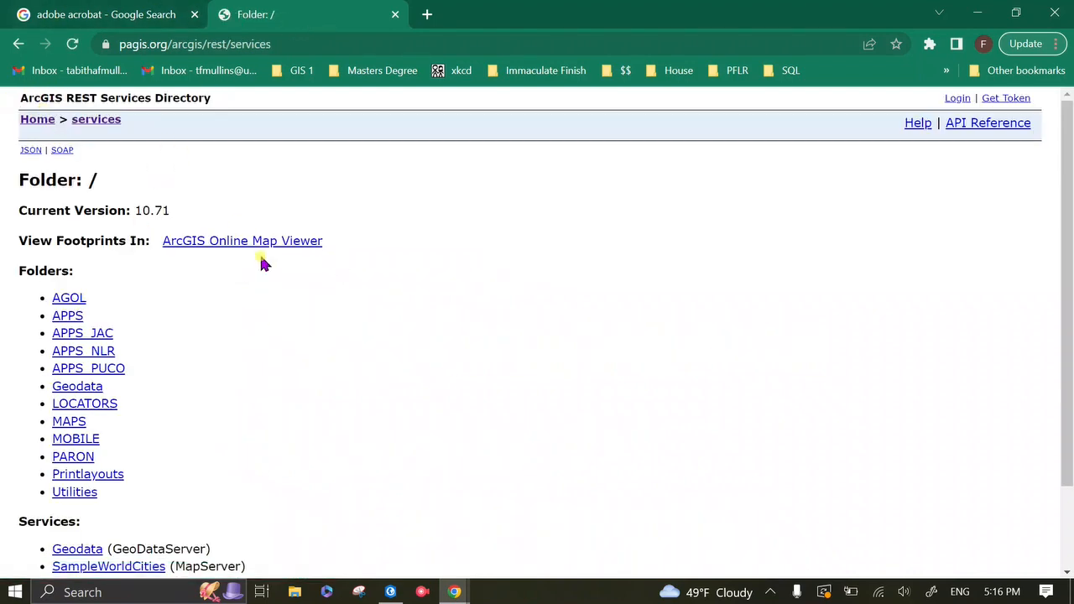
scroll(233, 524, "down", 2)
scroll(210, 436, "up", 2)
left_click(225, 44)
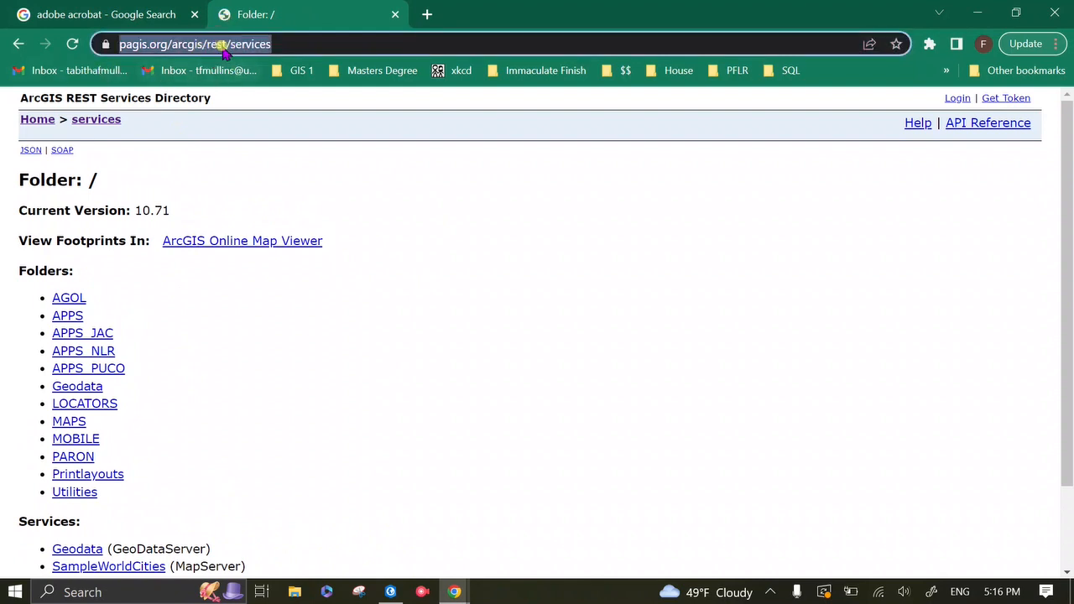
Examine the web address of the APPS_POL map service in the APPS_PUCO folder, and return to the directory's home
left_click(120, 367)
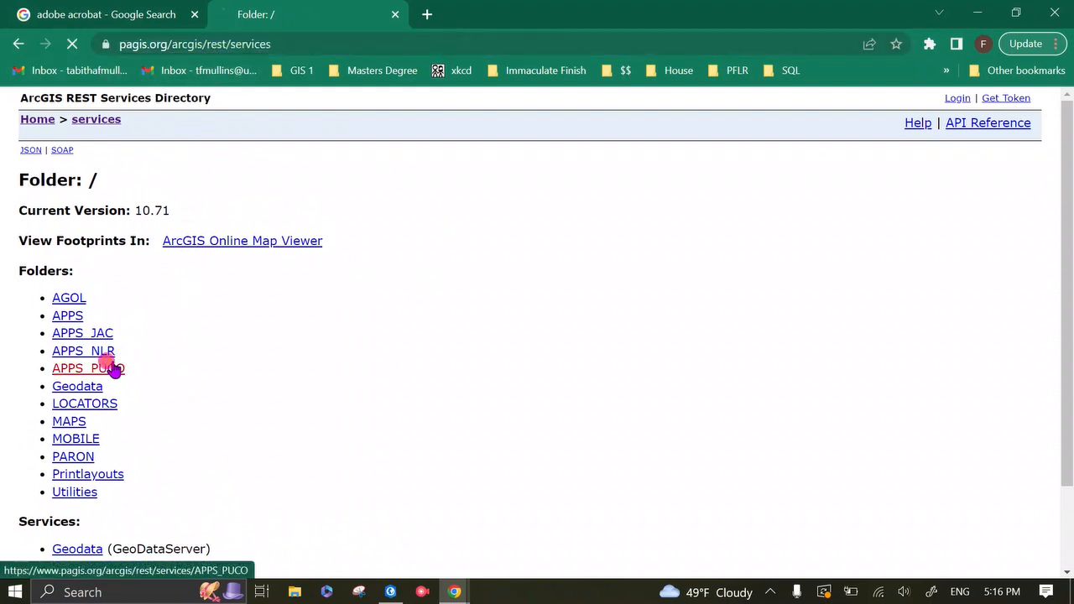
left_click(156, 300)
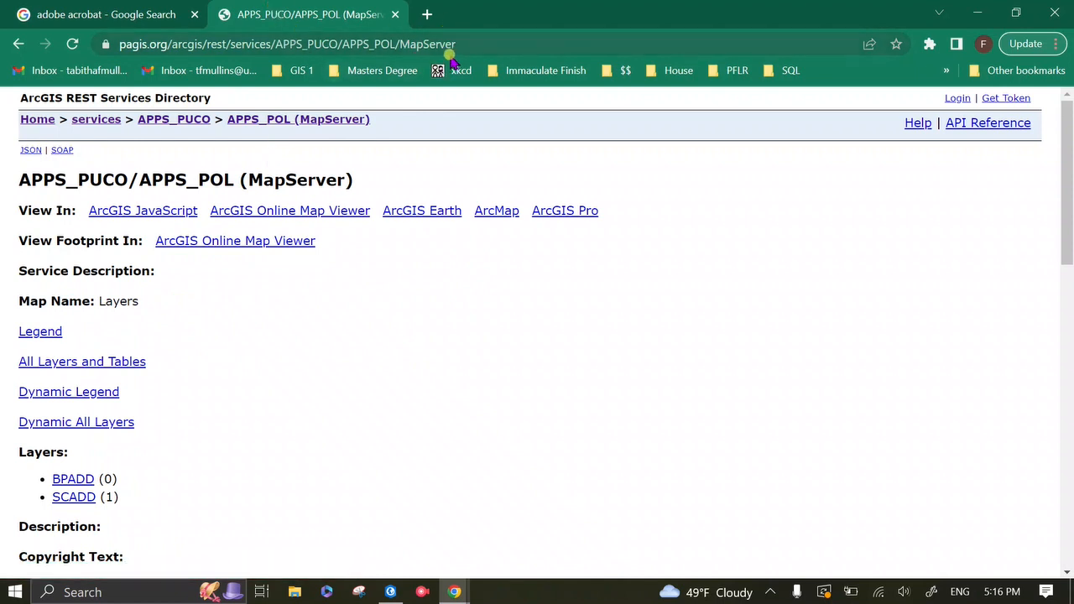
left_click_drag(465, 48, 58, 42)
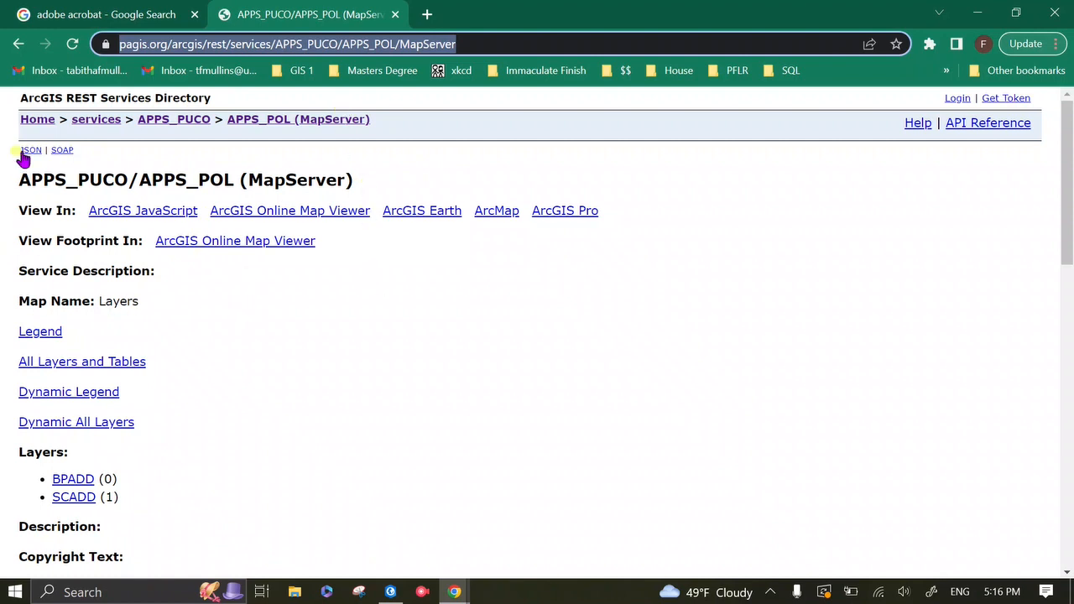
left_click(39, 120)
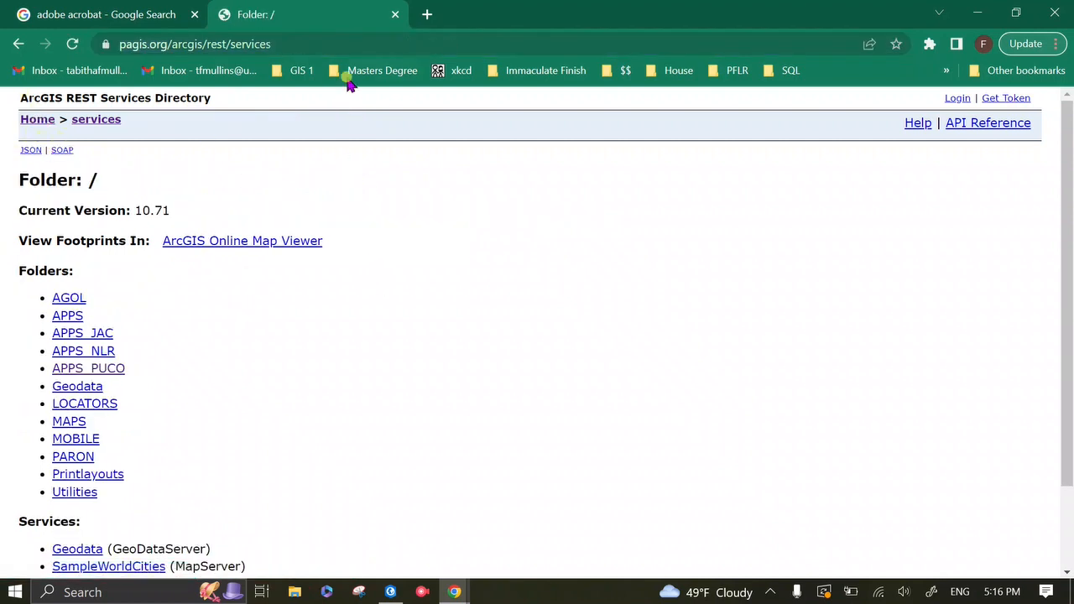
Copy the web address of the root REST services directory and switch to ArcGIS Pro
left_click(285, 49)
key("ctrl+c")
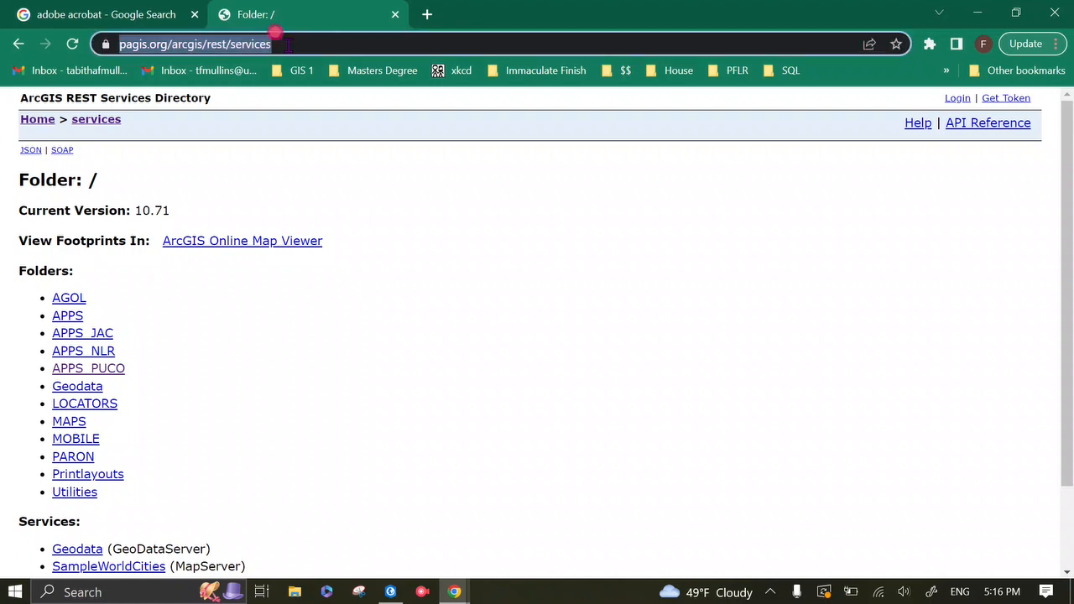
mouse_move(454, 591)
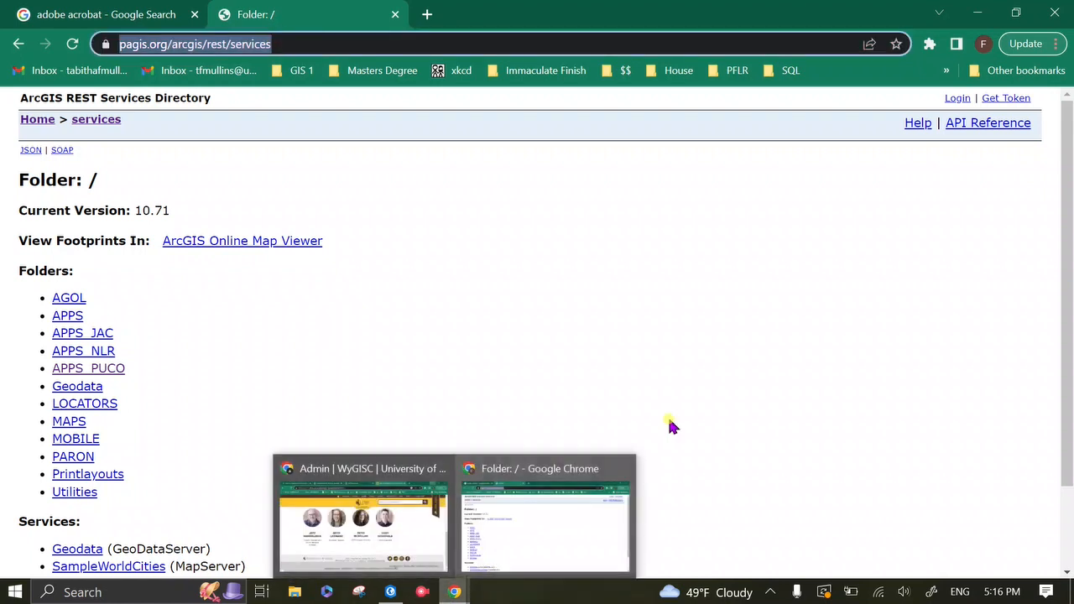
left_click(390, 592)
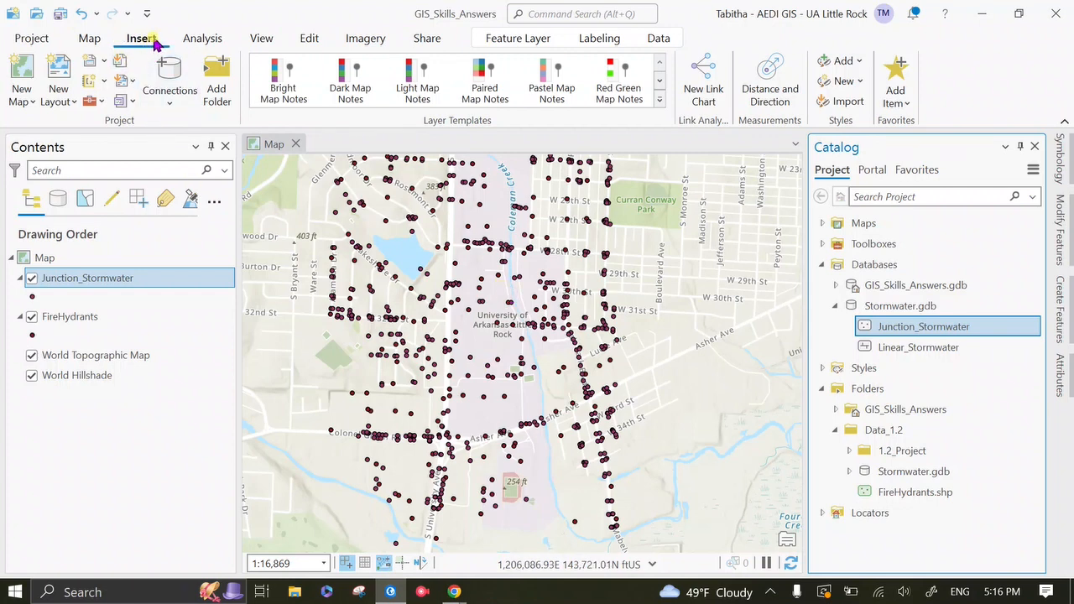
Start a new ArcGIS Server connection and paste the copied services address as its server URL
left_click(185, 99)
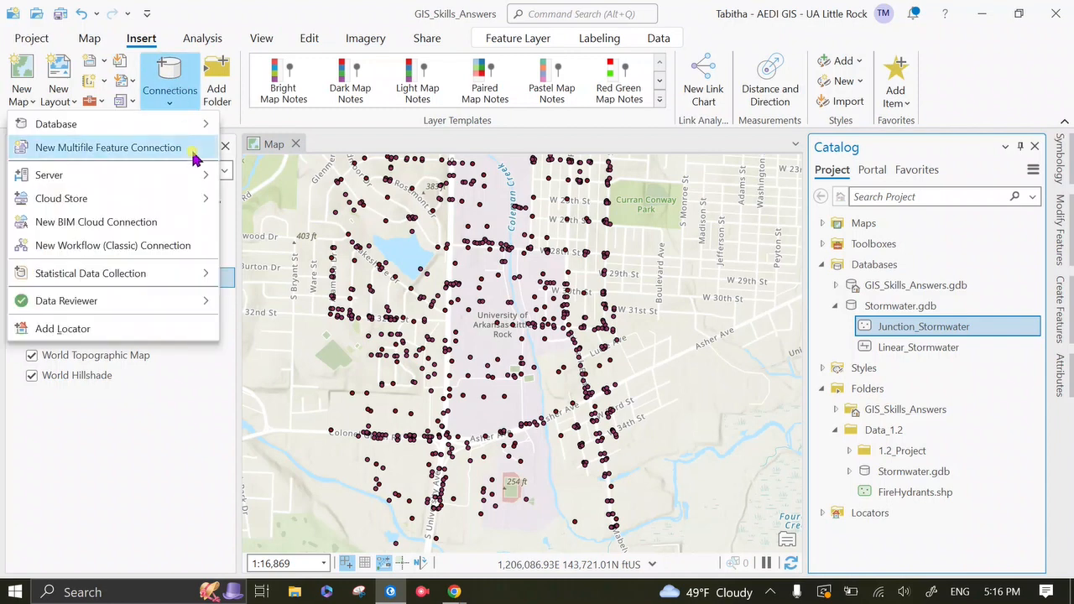
mouse_move(196, 174)
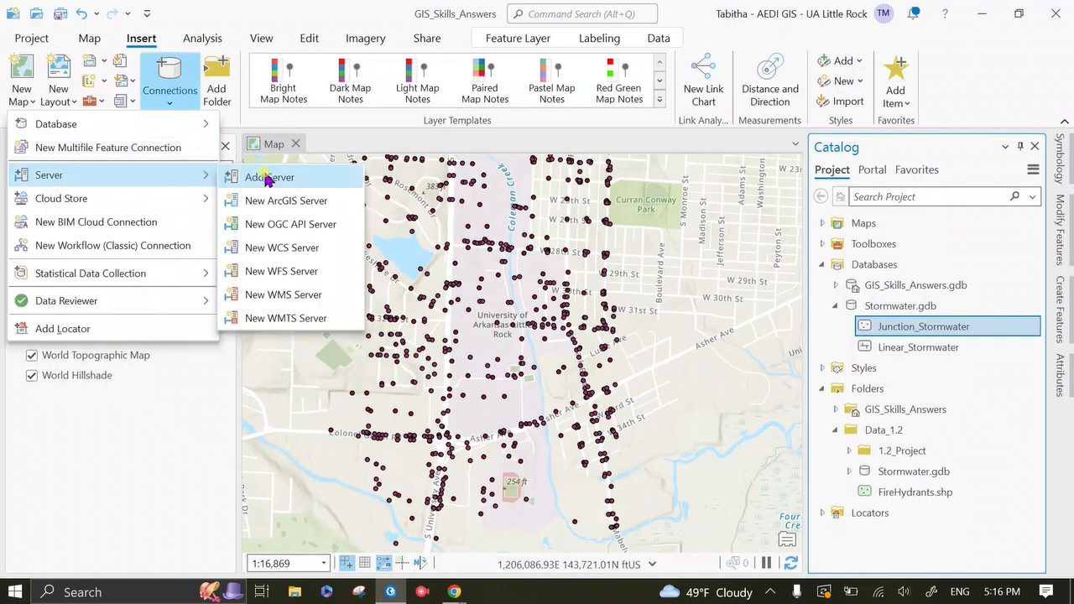
left_click(286, 205)
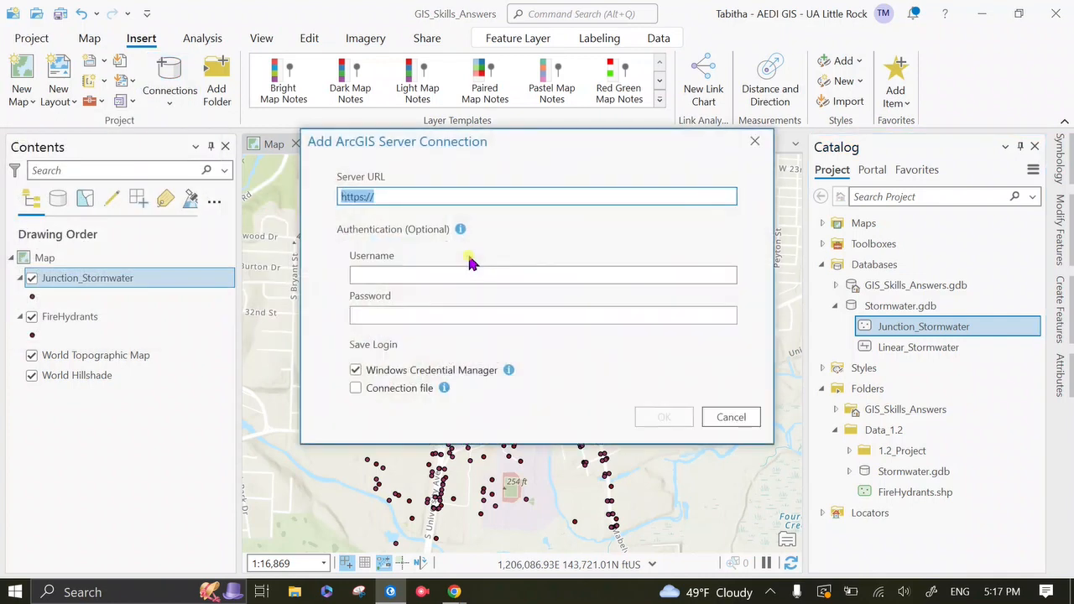
right_click(450, 196)
left_click(351, 253)
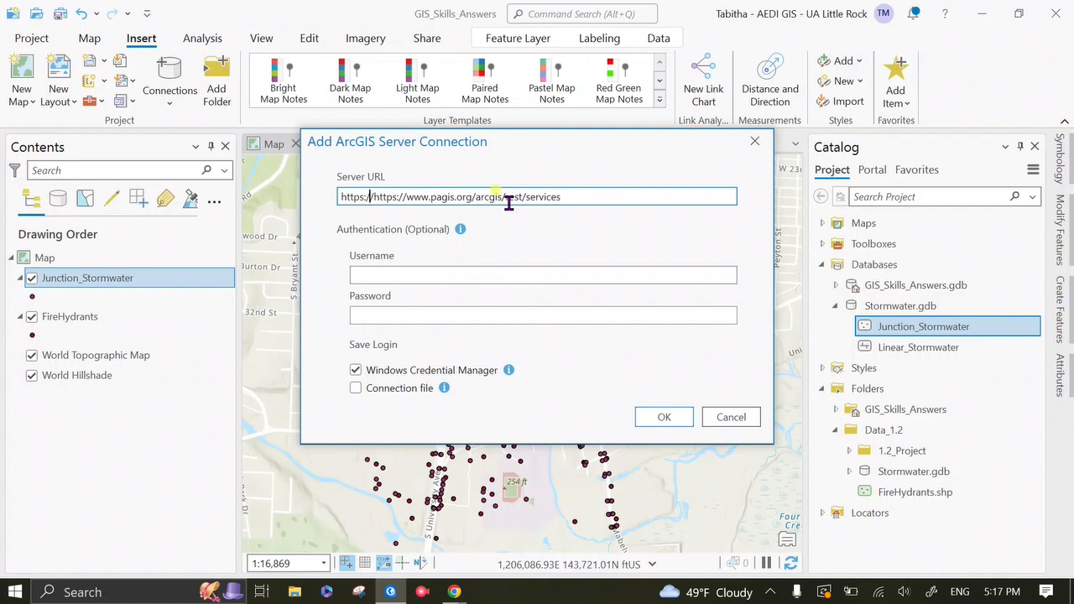
key("BackSpace")
key("BackSpace")
key("BackSpace")
key("BackSpace")
key("BackSpace")
key("BackSpace")
key("BackSpace")
key("BackSpace")
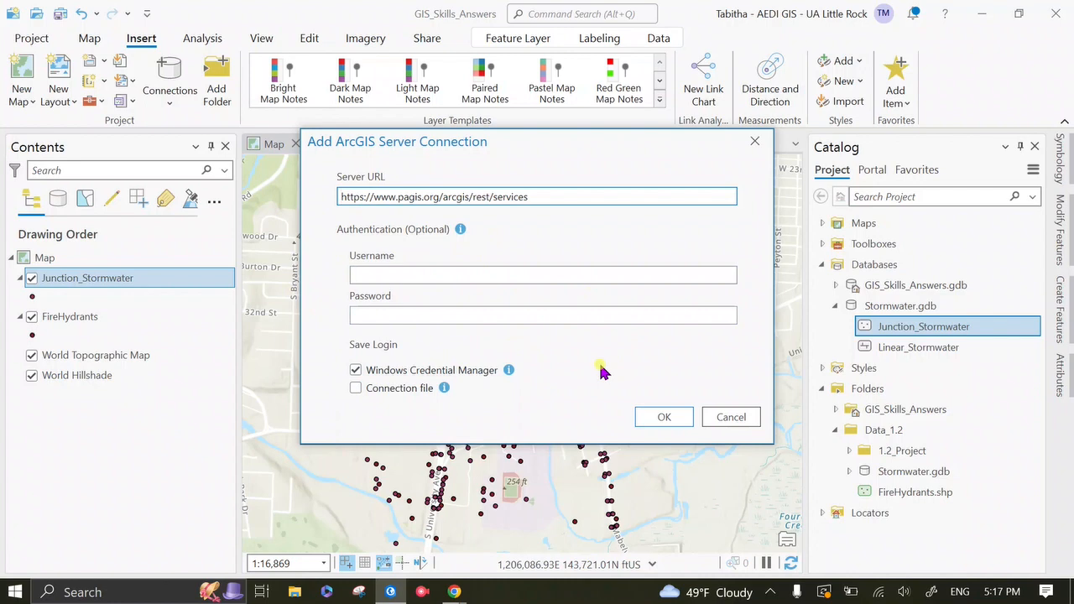
left_click(669, 422)
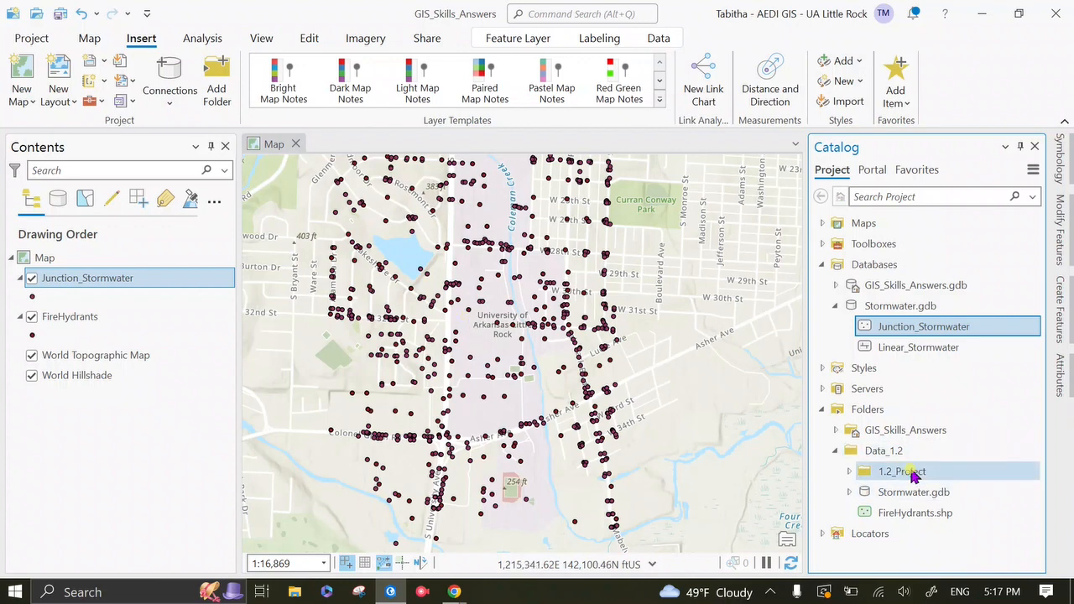
Collapse the Databases and Folders groups in the project catalog and expand the PAgis server connection to view its contents
left_click(835, 306)
left_click(821, 264)
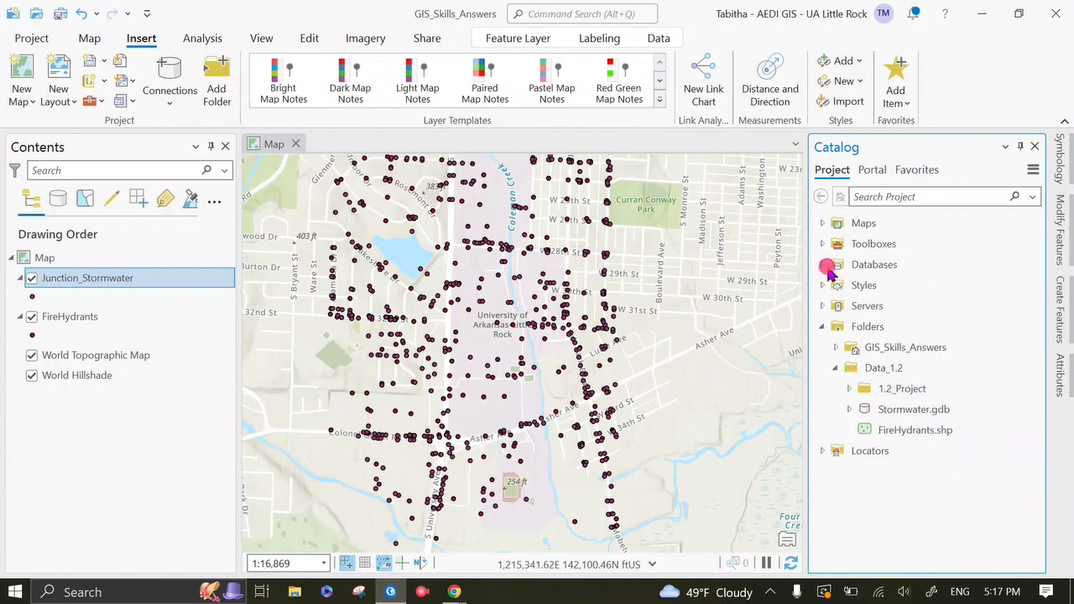
left_click(822, 327)
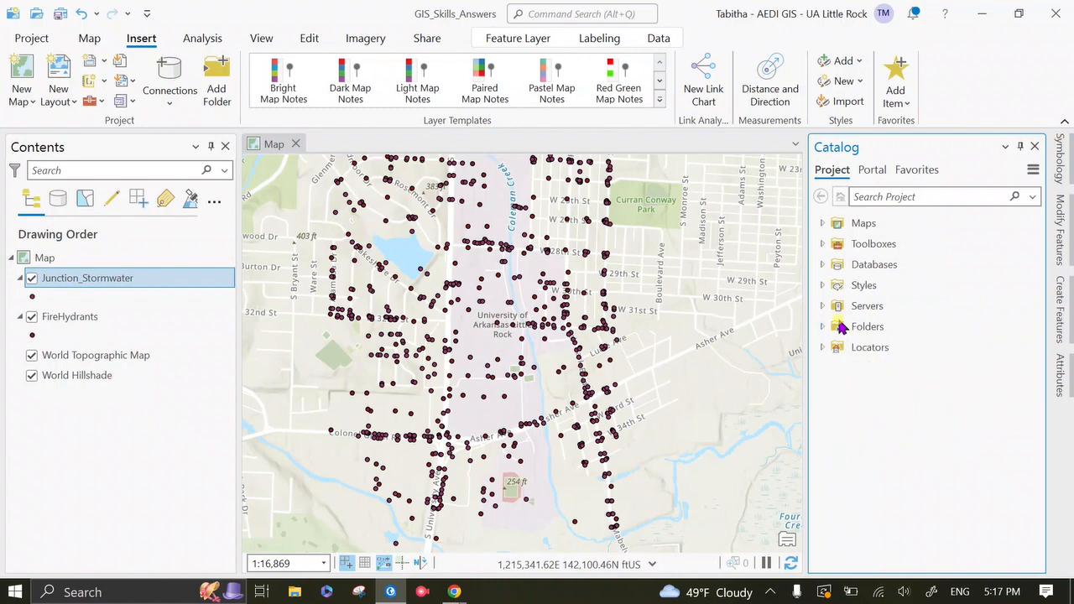
left_click(823, 307)
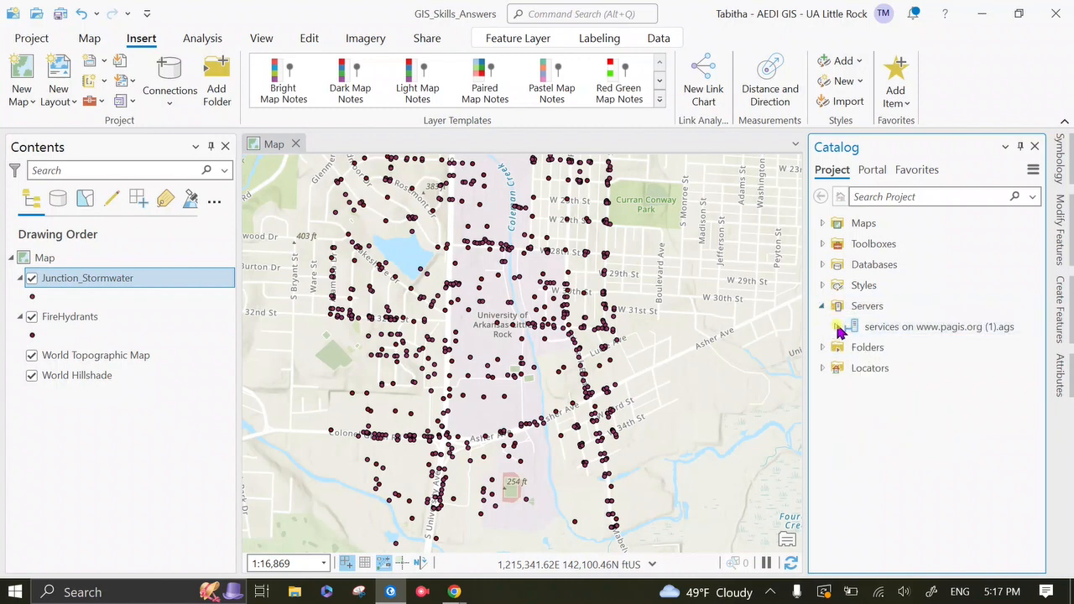
left_click(836, 327)
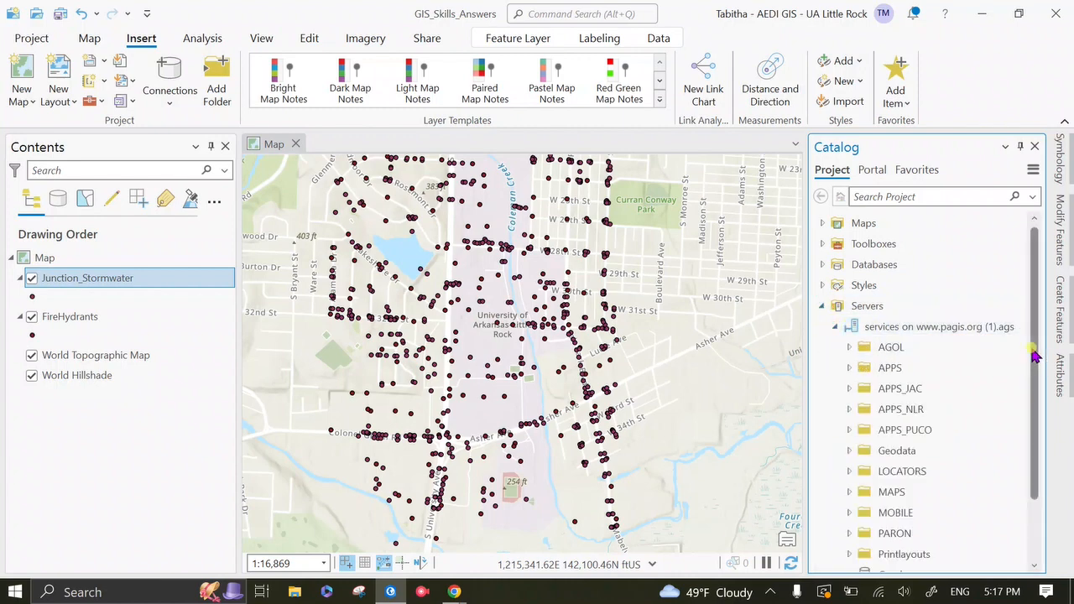
left_click_drag(1038, 357, 1038, 389)
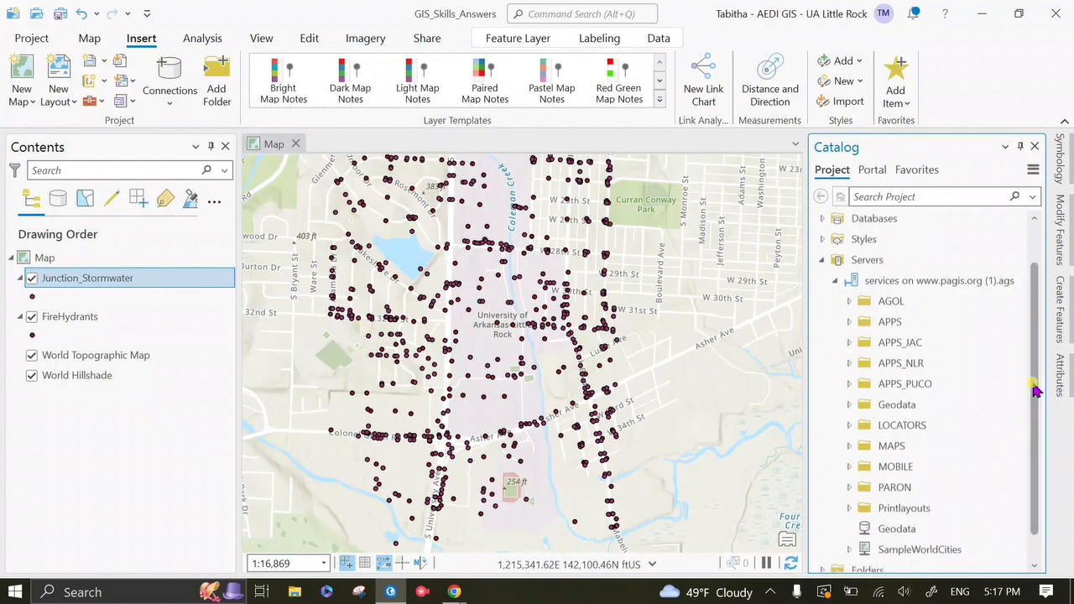
Collapse and reopen the Servers group, and expand the APPS_POL map service inside the APPS_PUCO folder
left_click(831, 261)
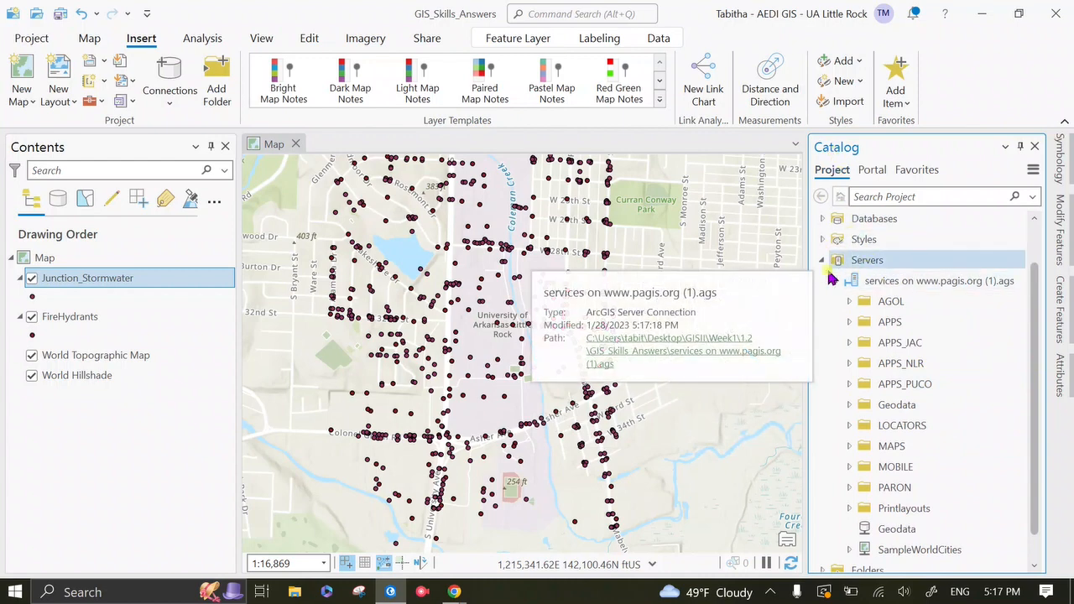
left_click(824, 261)
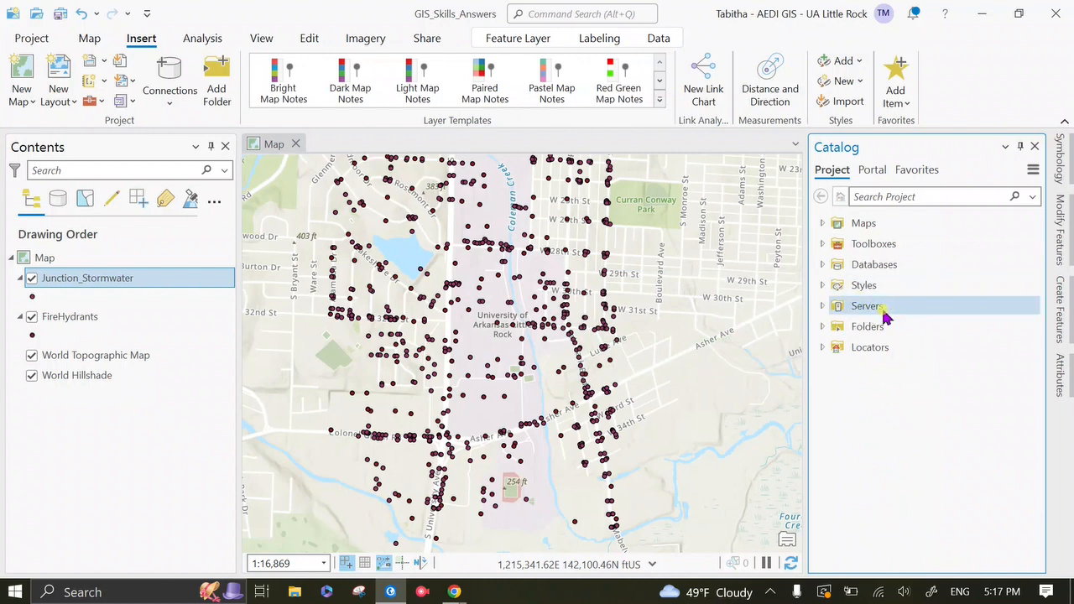
left_click(822, 306)
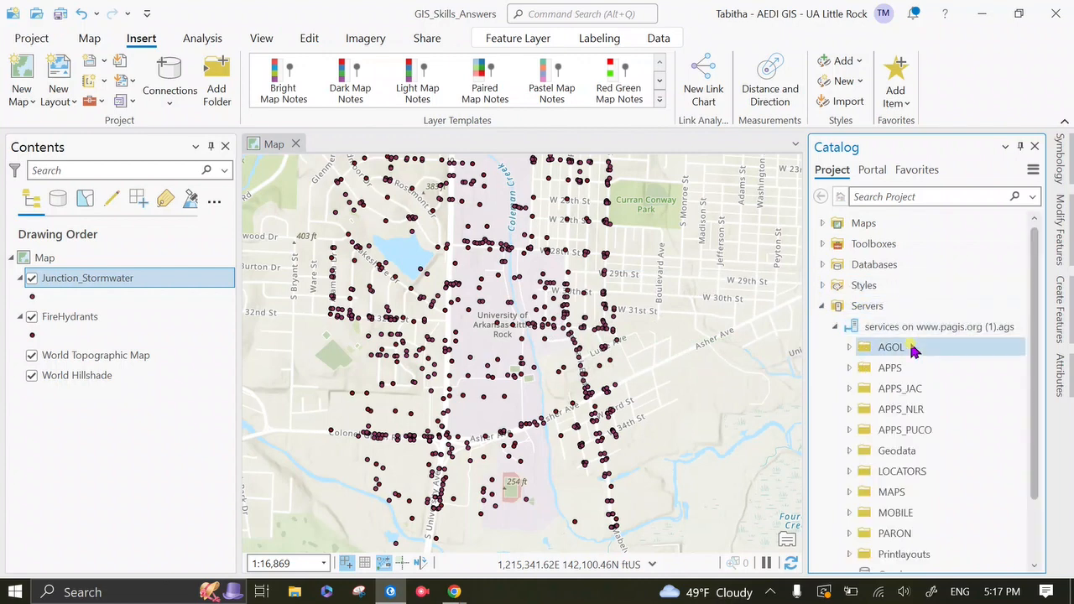
left_click_drag(1043, 361, 1041, 388)
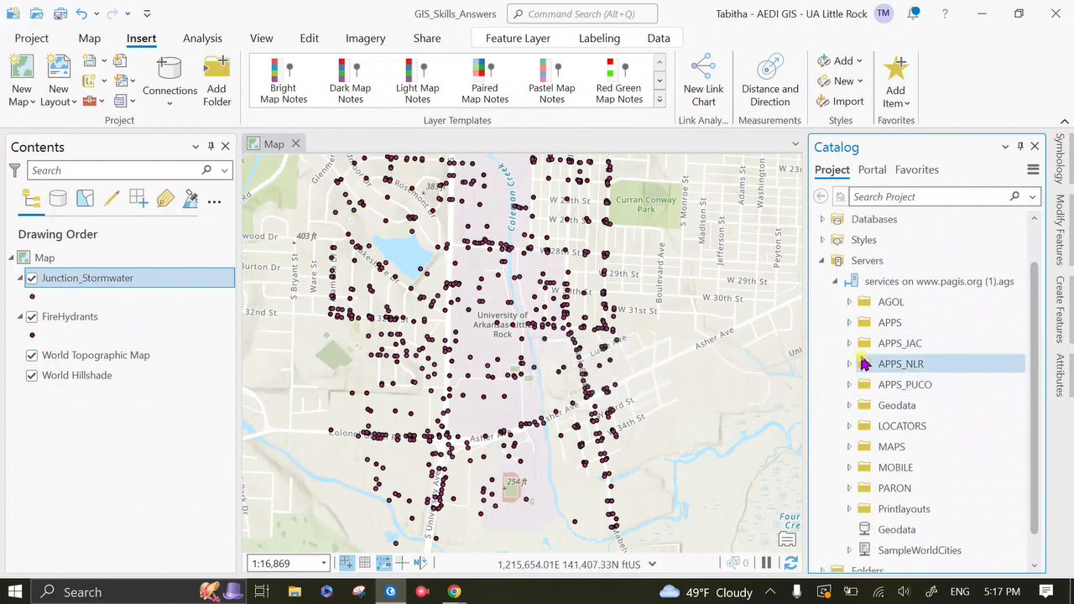
left_click(848, 384)
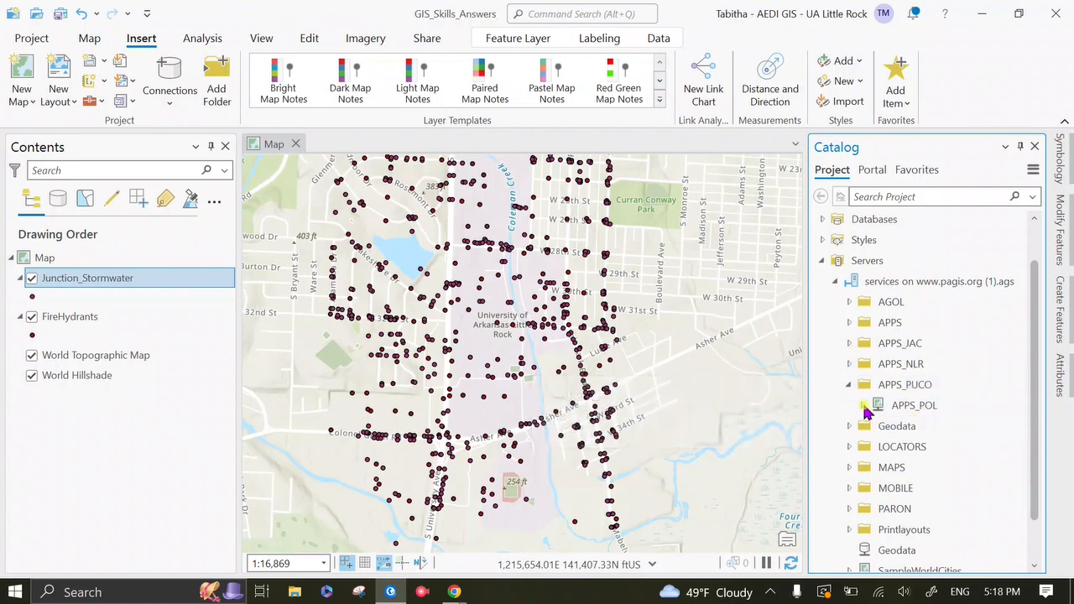
left_click(862, 406)
scroll(1039, 382, "down", 1)
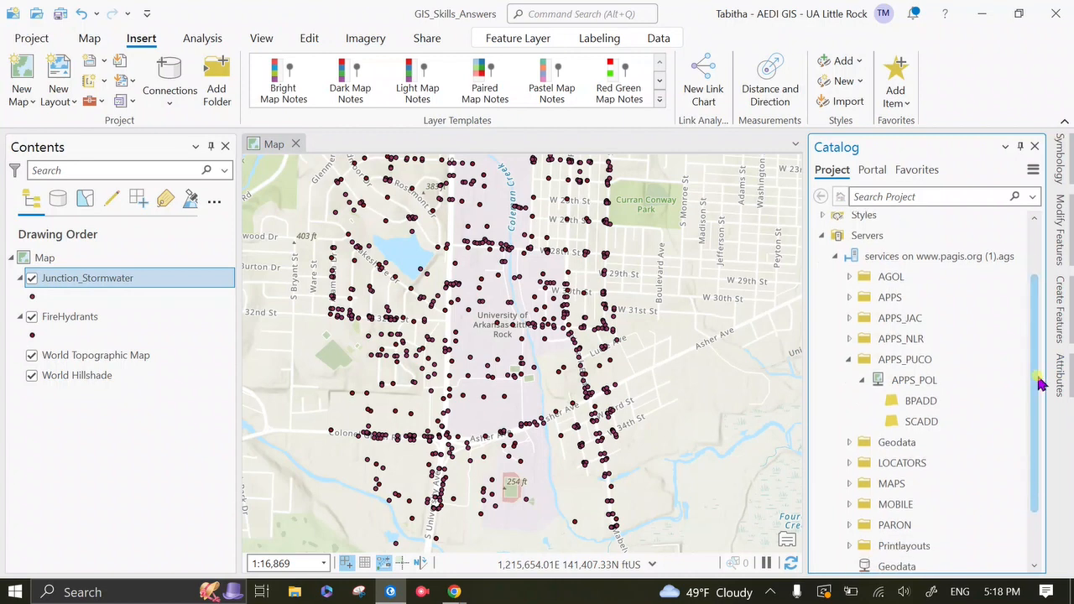
Add the SCADD layer of the APPS_POL map service to the current map and view its wider coverage
left_click(931, 404)
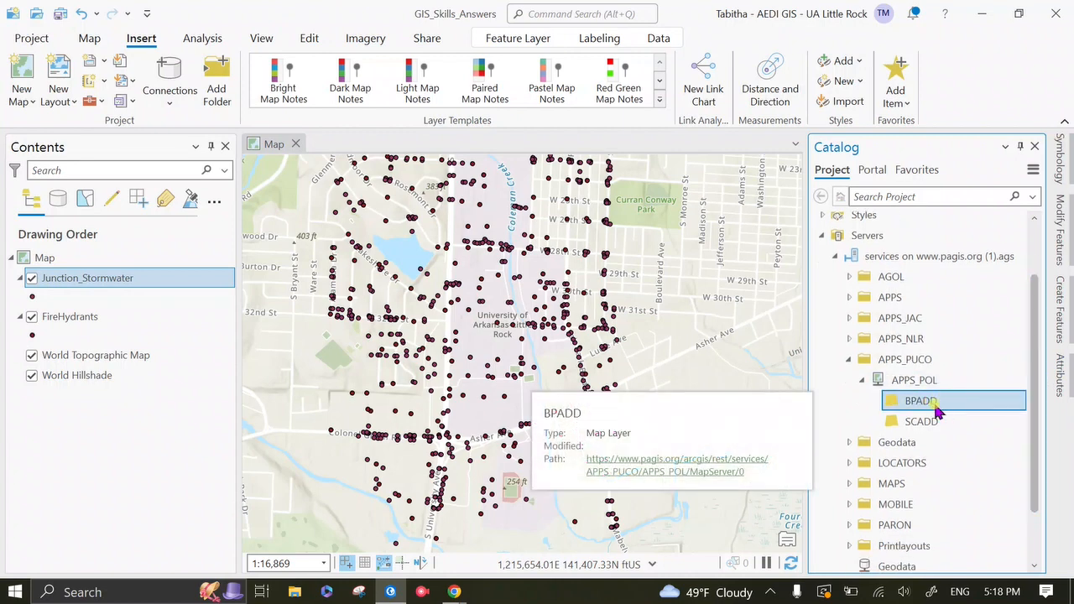
left_click(928, 422)
right_click(928, 422)
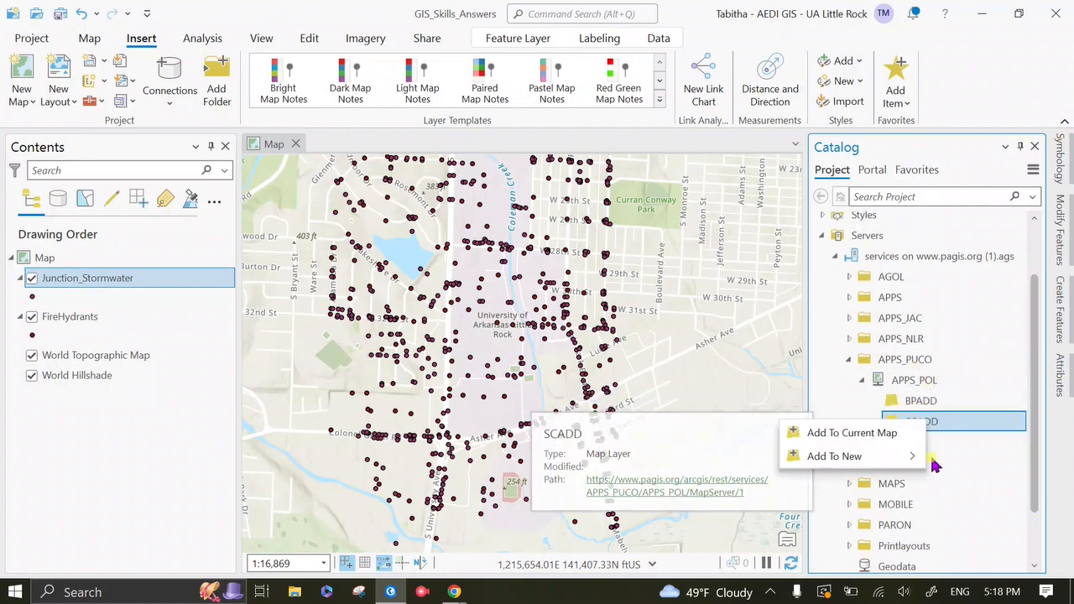
left_click(911, 433)
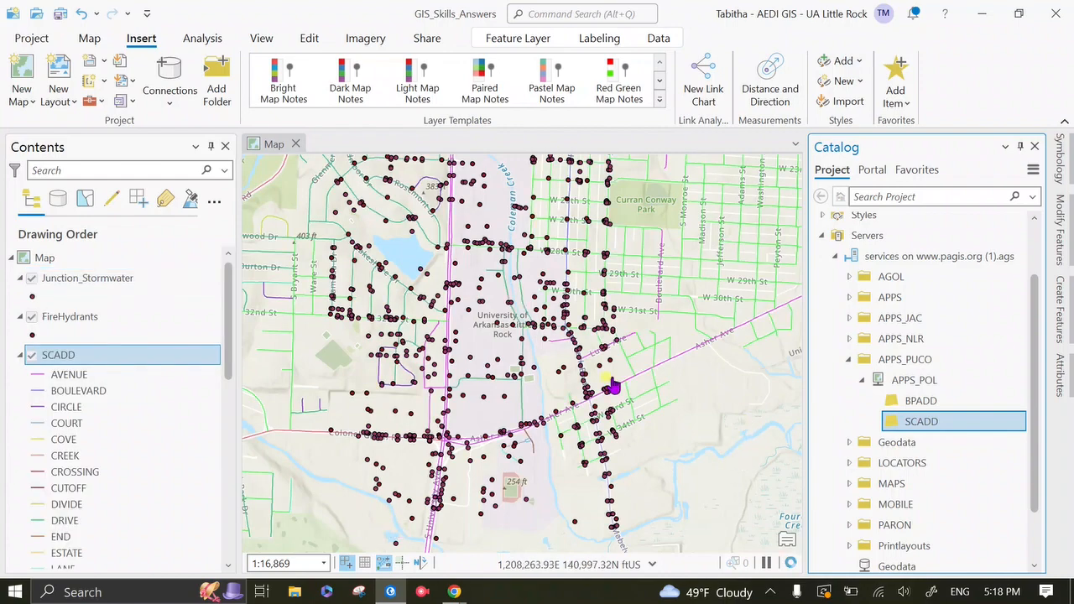
scroll(613, 386, "up", 2)
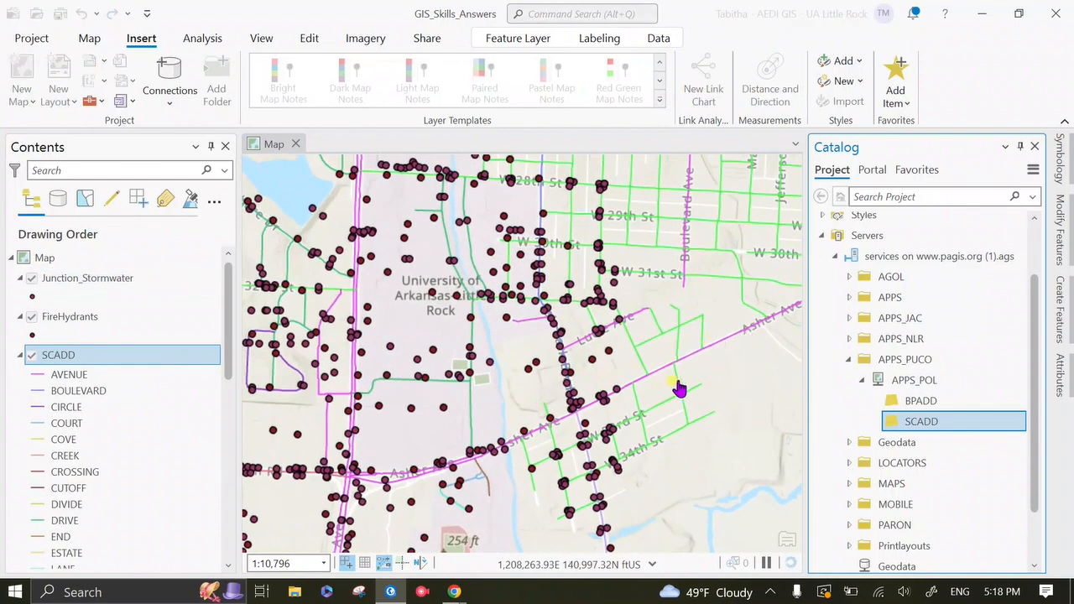
scroll(705, 325, "down", 10)
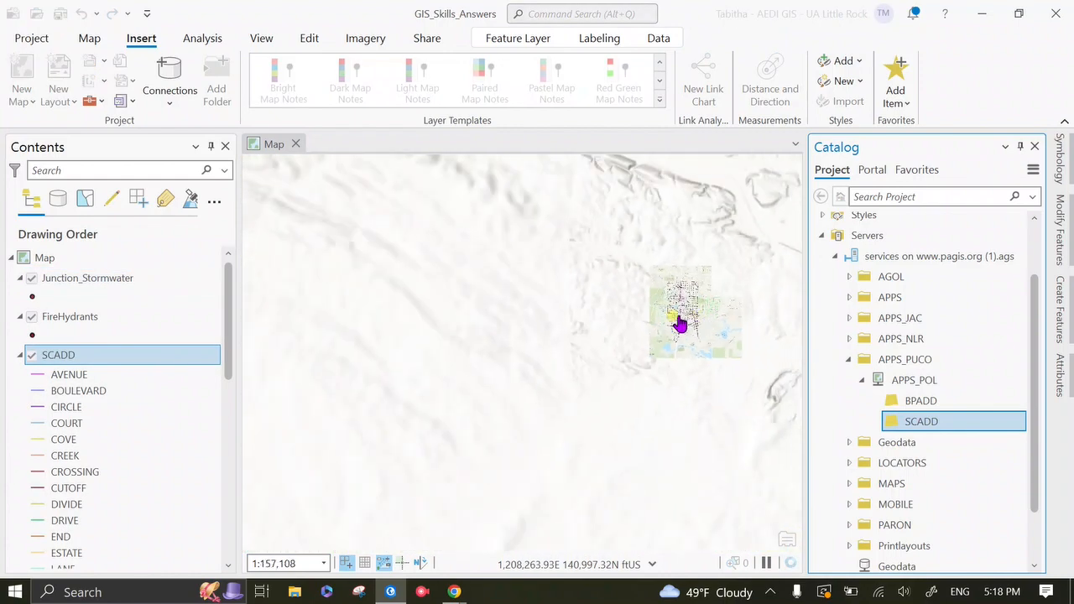
left_click_drag(684, 321, 473, 328)
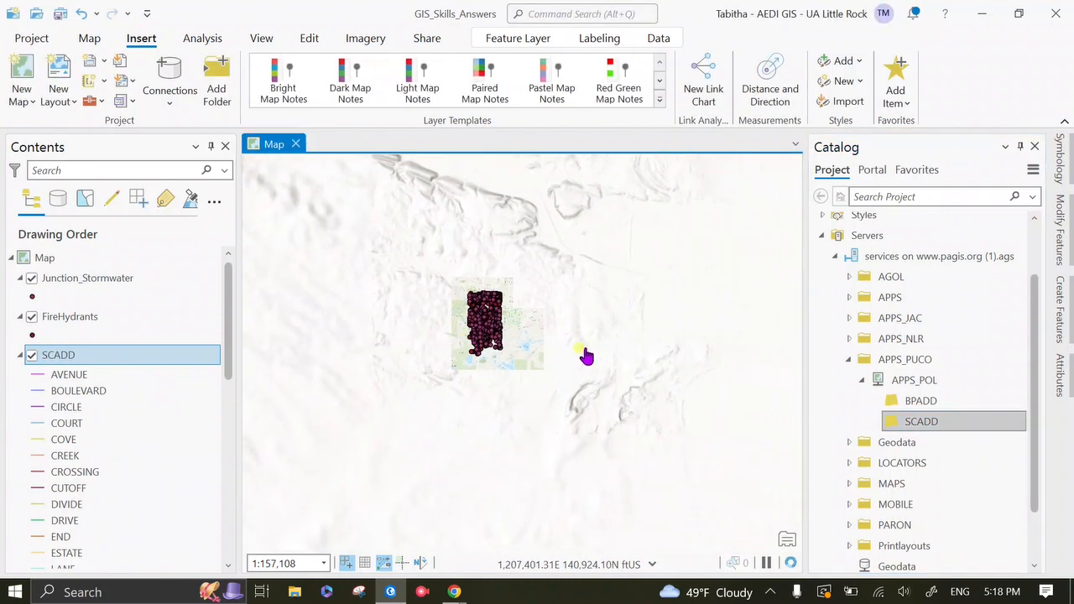
left_click_drag(552, 318, 598, 330)
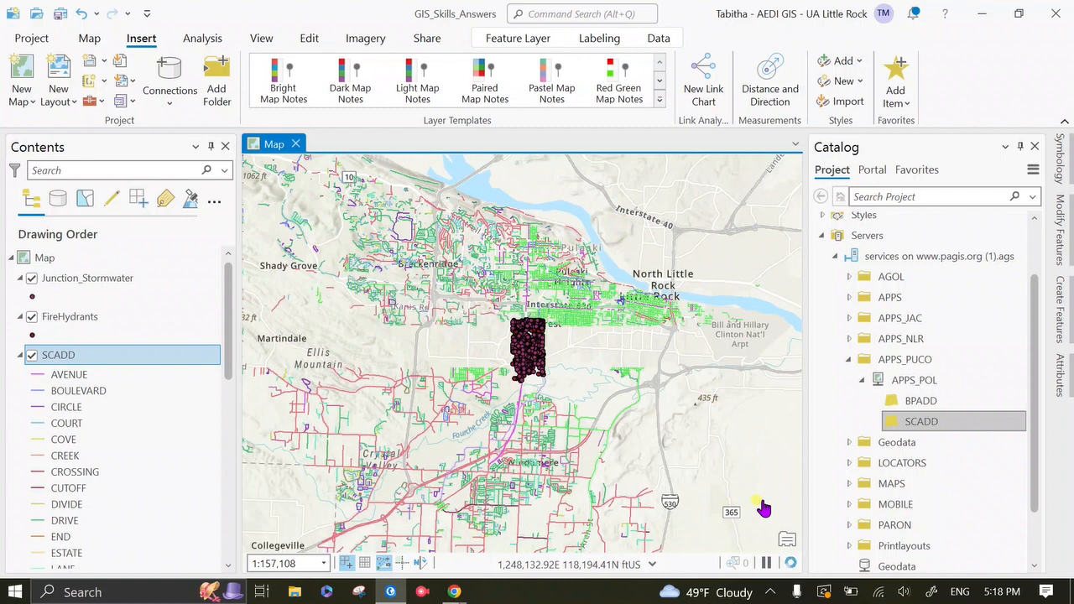
left_click(770, 593)
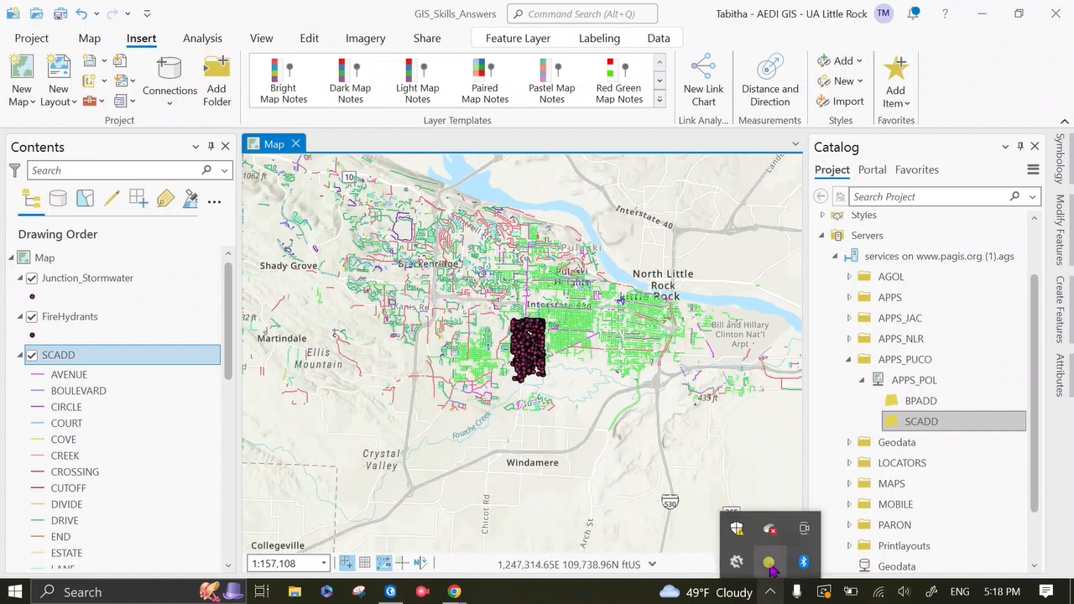
left_click(770, 561)
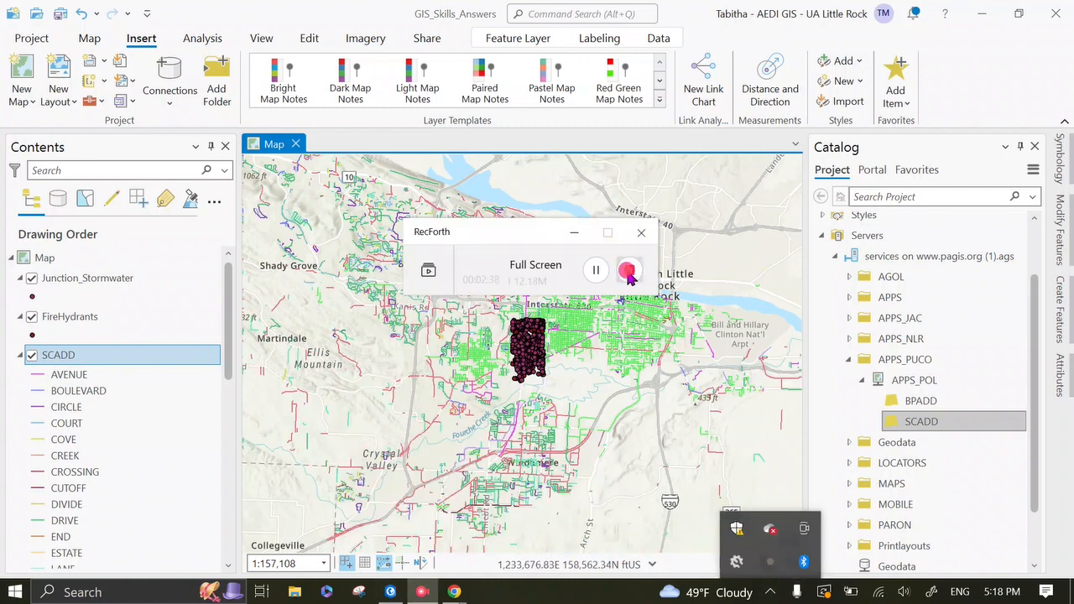
left_click(627, 271)
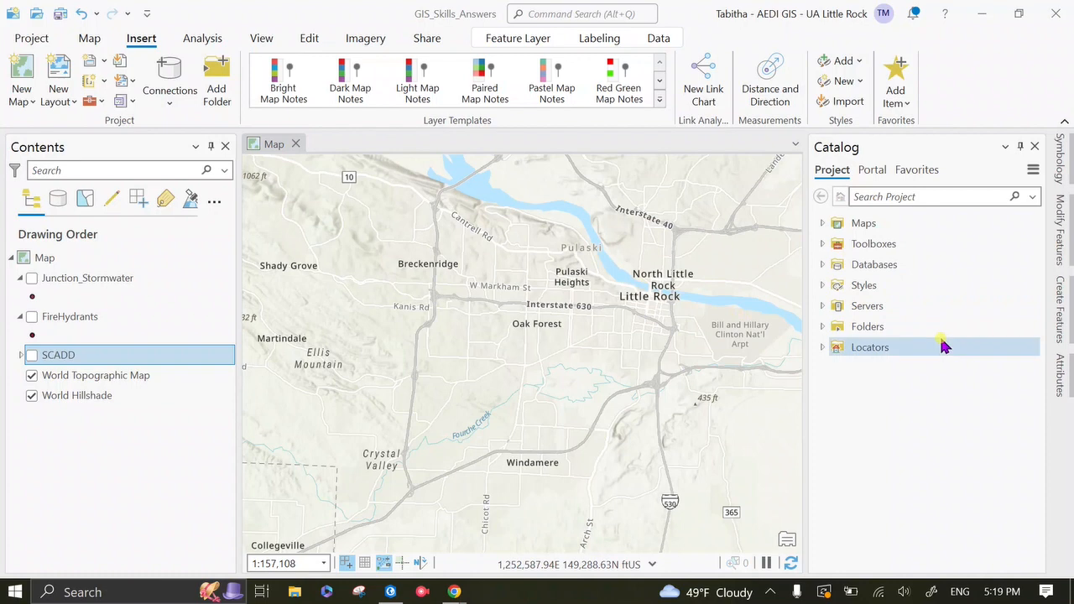
Examine the options for adding or creating databases in the project's Databases group, without choosing one
left_click(893, 266)
right_click(853, 275)
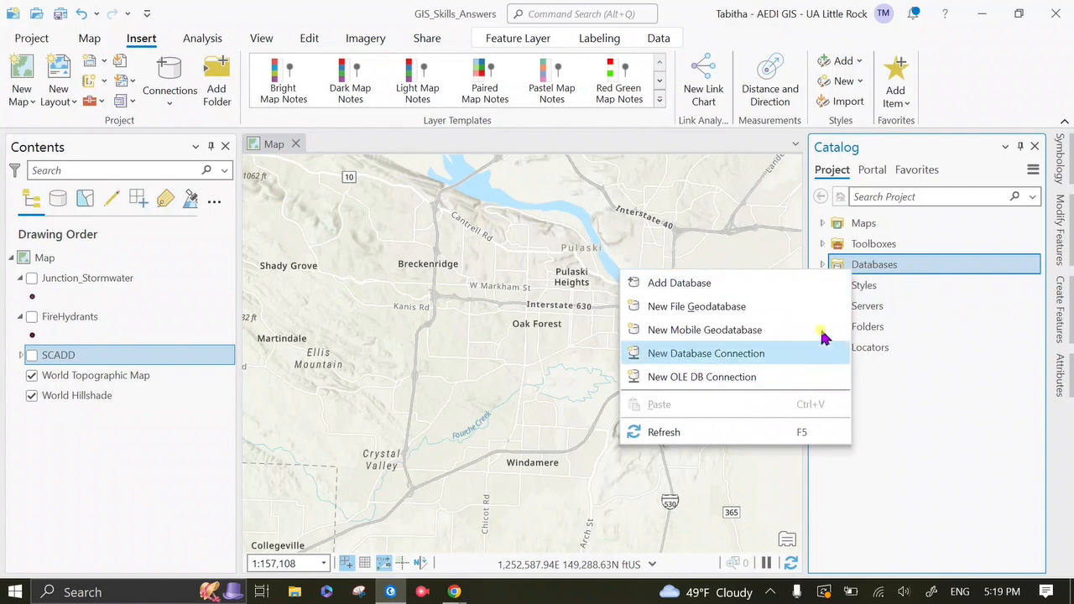
left_click(893, 439)
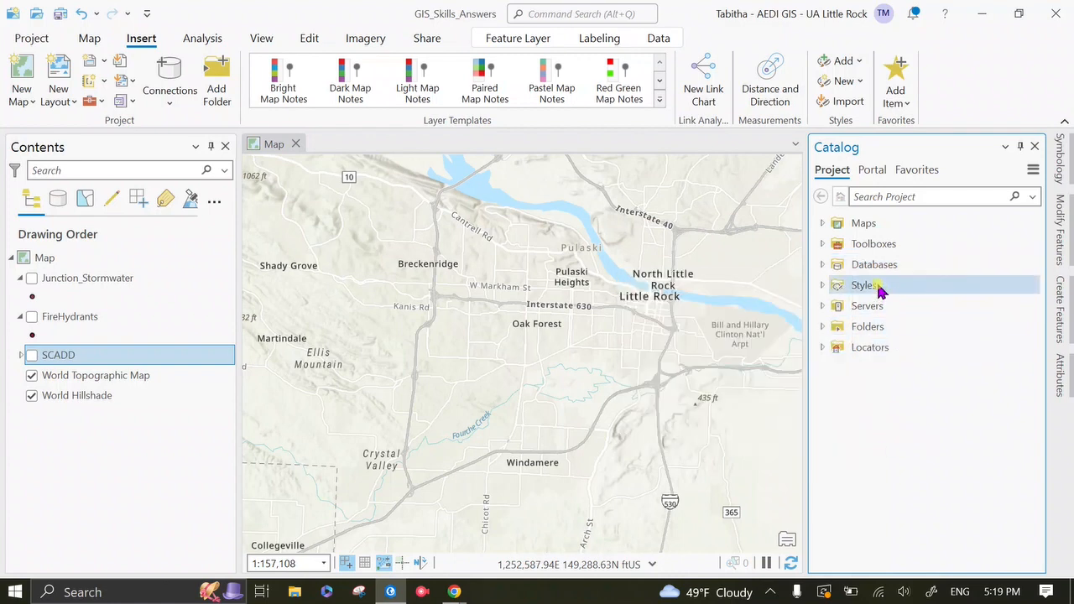
Expand the project's Folders group and collapse the Data_1.2 folder connection
left_click(823, 327)
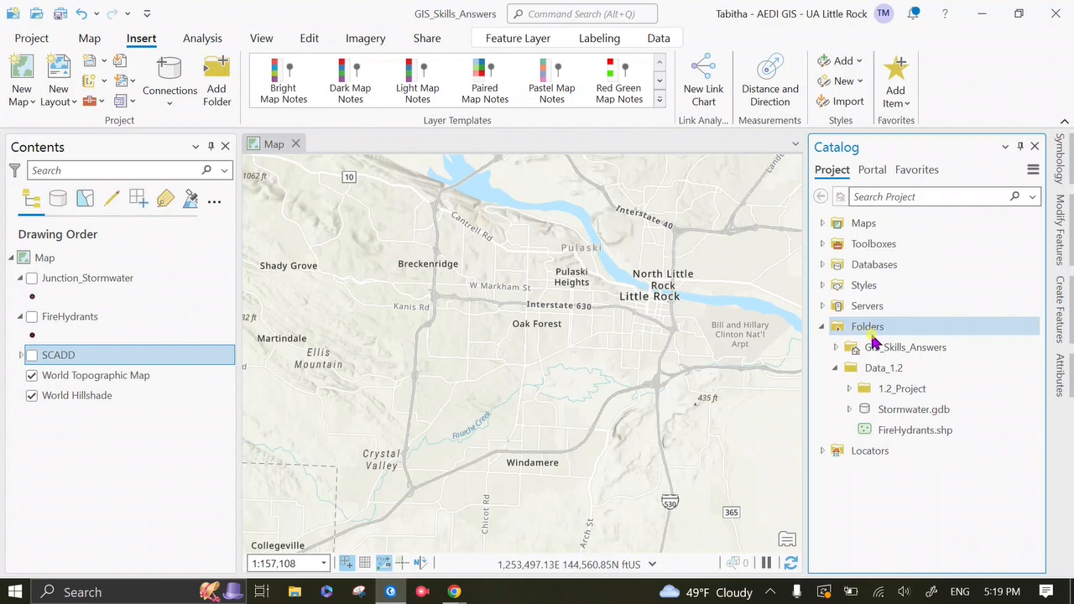
left_click(838, 369)
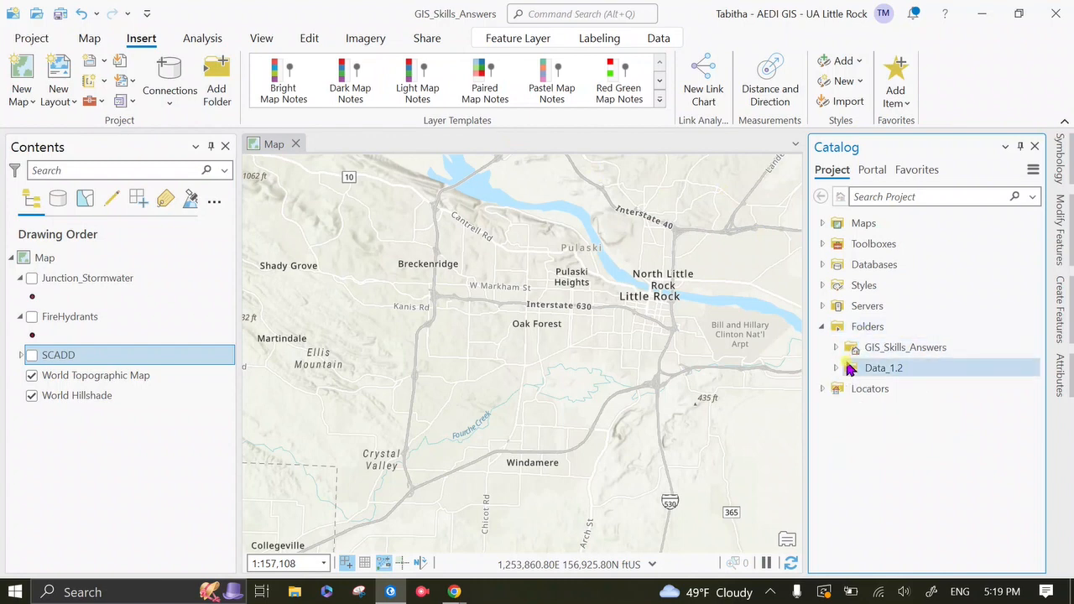
Create a new mobile geodatabase in the Data_1.2 folder
right_click(865, 371)
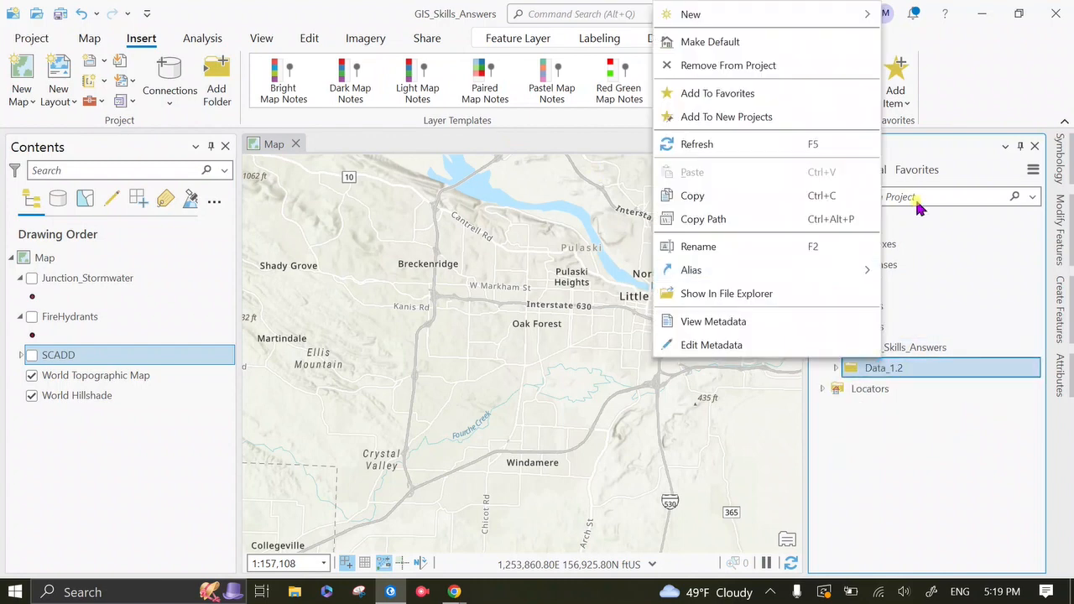
mouse_move(842, 24)
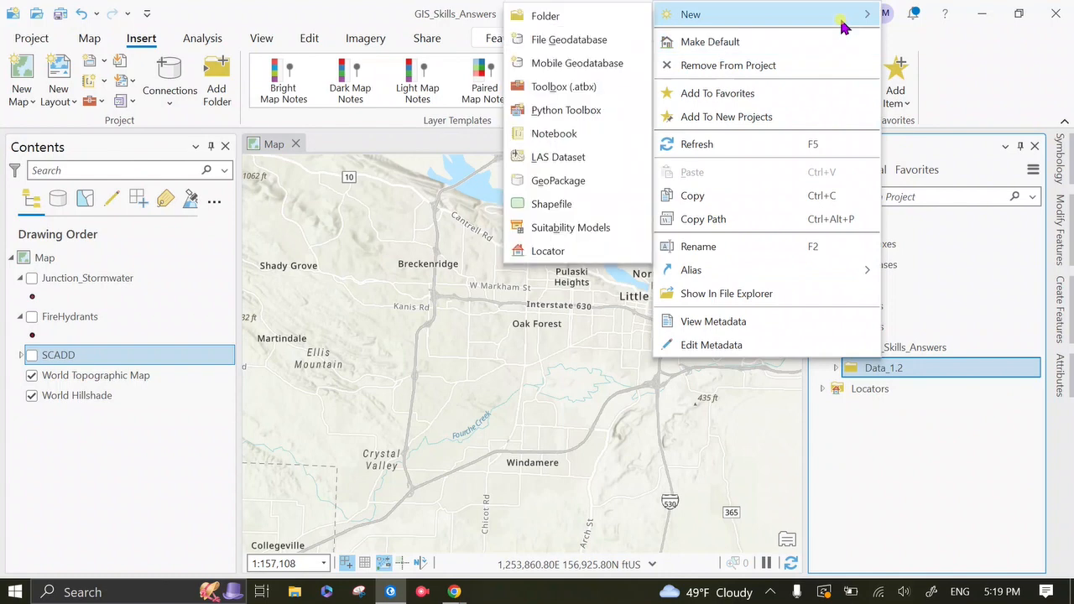
left_click(622, 55)
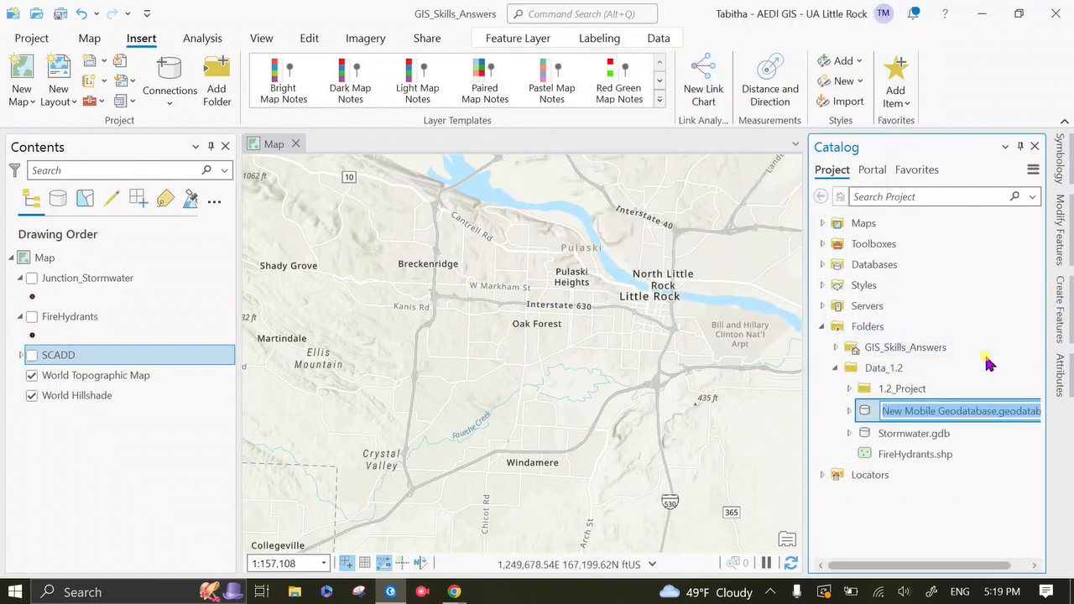
Permanently delete the new mobile geodatabase from the Data_1.2 folder
right_click(864, 420)
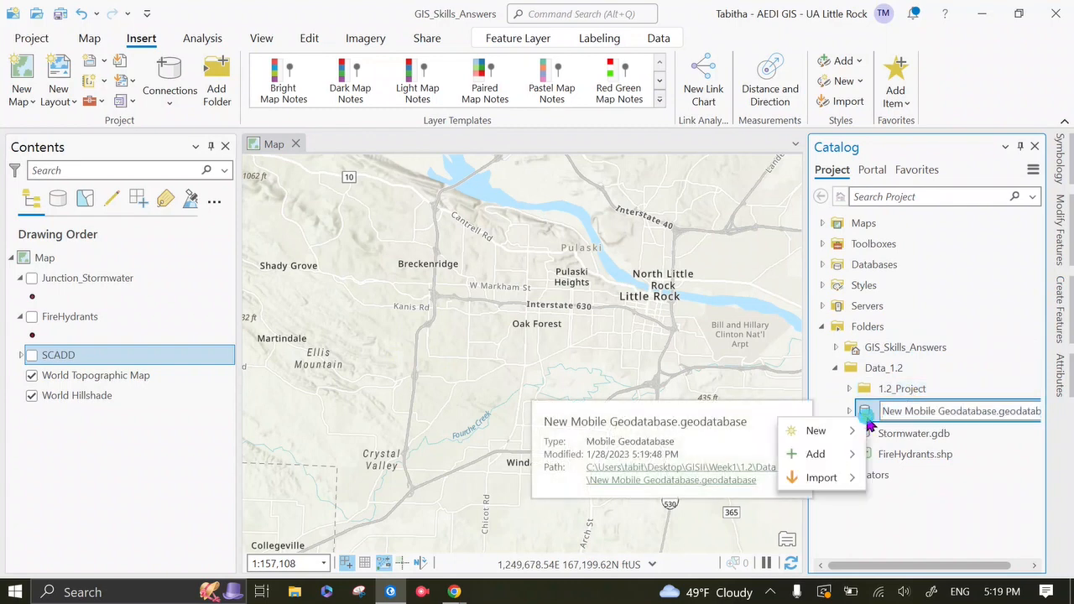
left_click(898, 410)
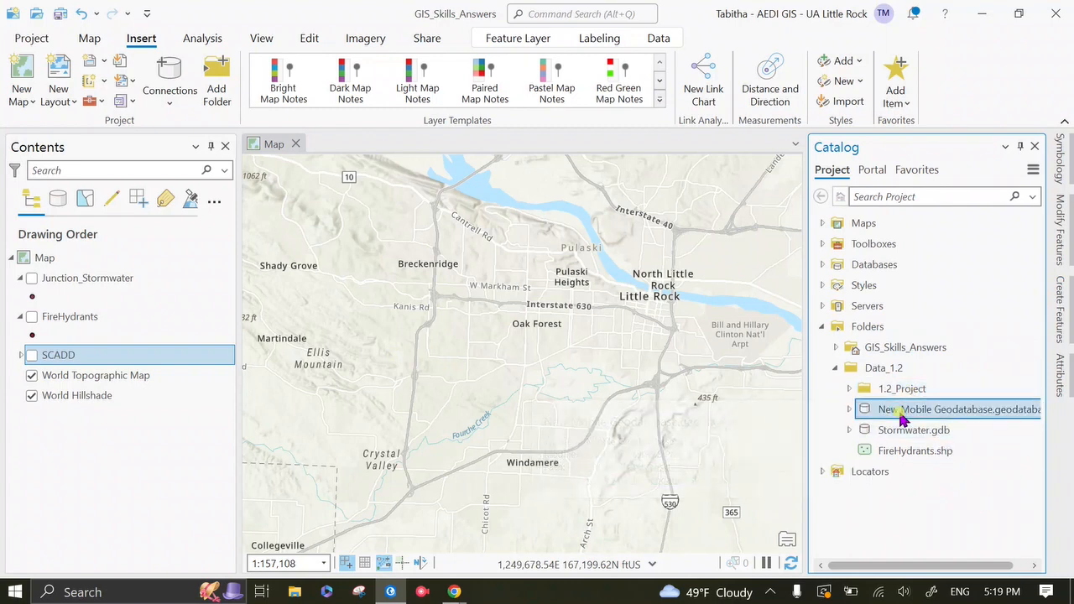
right_click(899, 411)
left_click(817, 359)
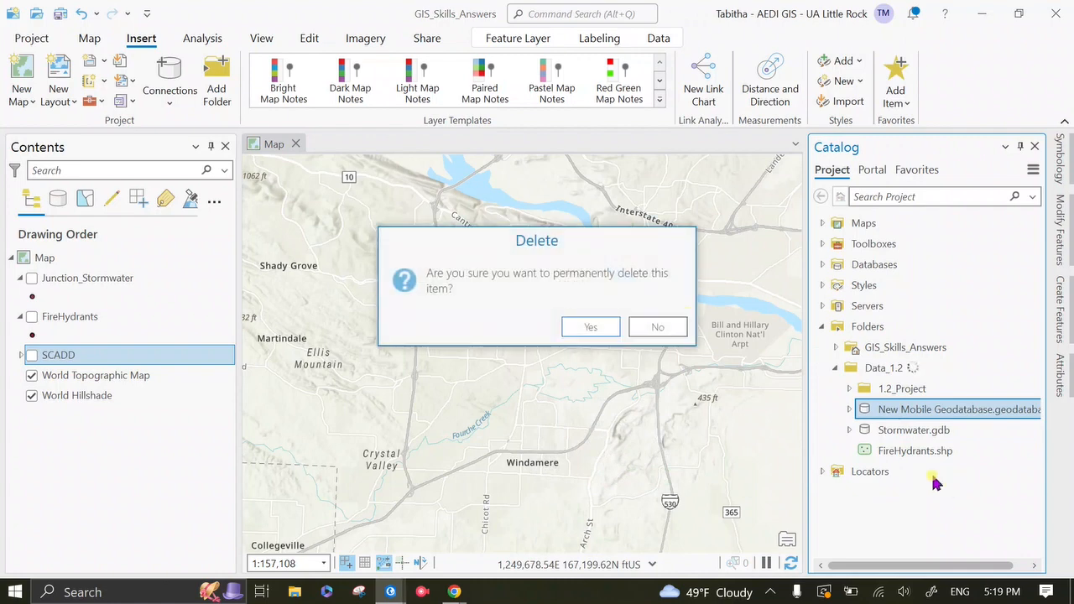
left_click(582, 327)
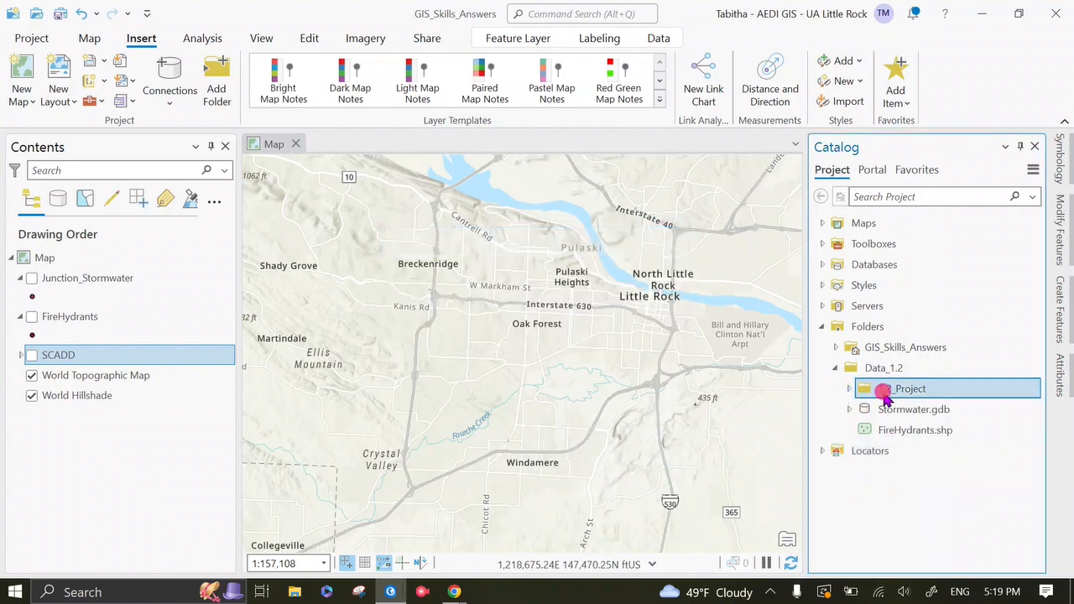
Create a new file geodatabase in the Data_1.2 folder
left_click(879, 375)
right_click(881, 378)
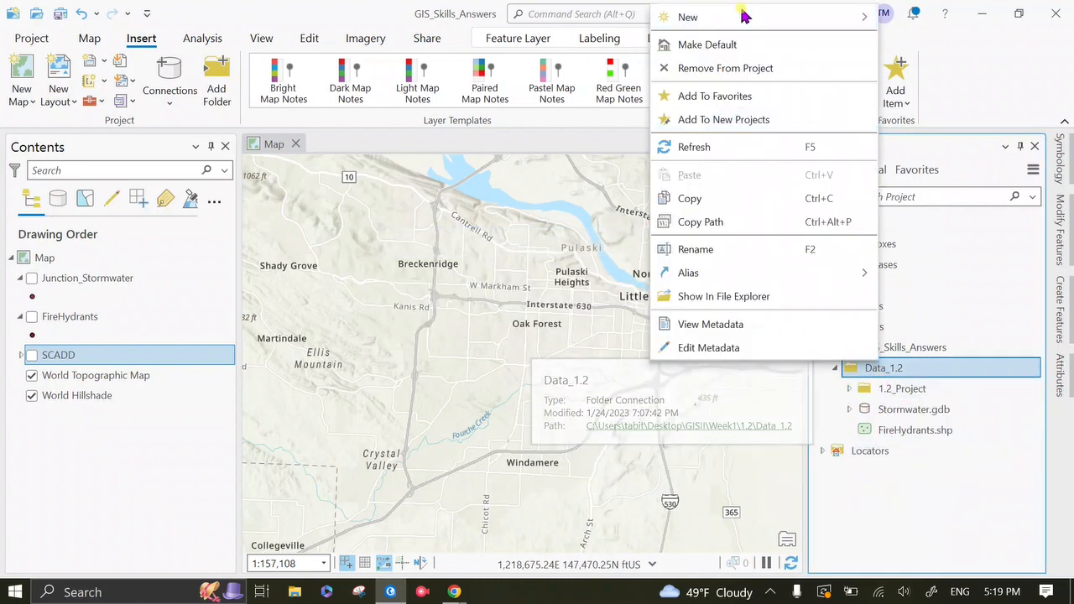
mouse_move(751, 19)
left_click(529, 43)
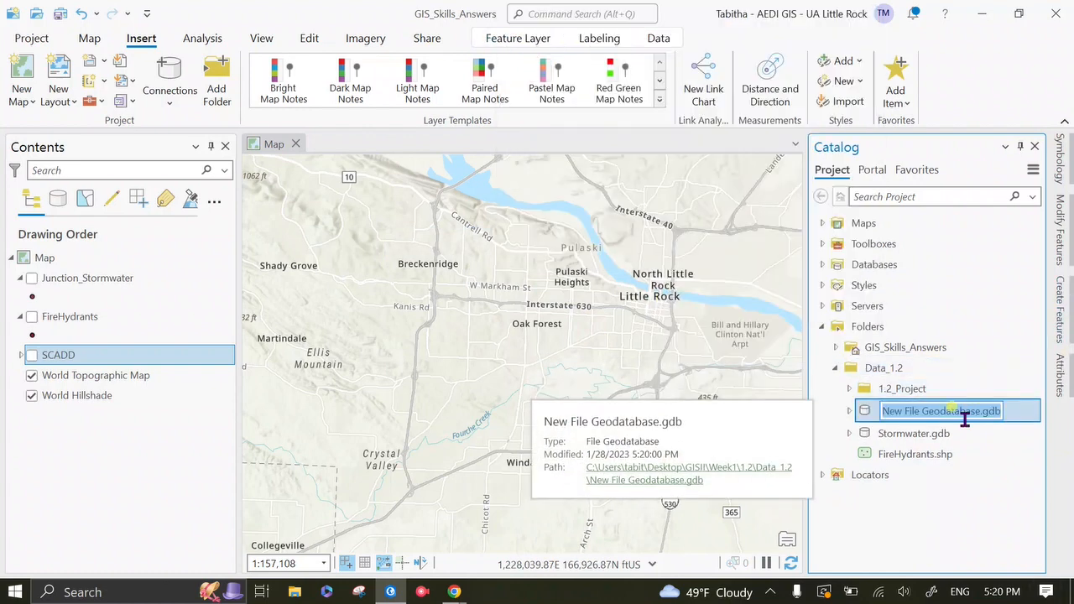
Name the new file geodatabase 1.2_answer.gdb
key("Home")
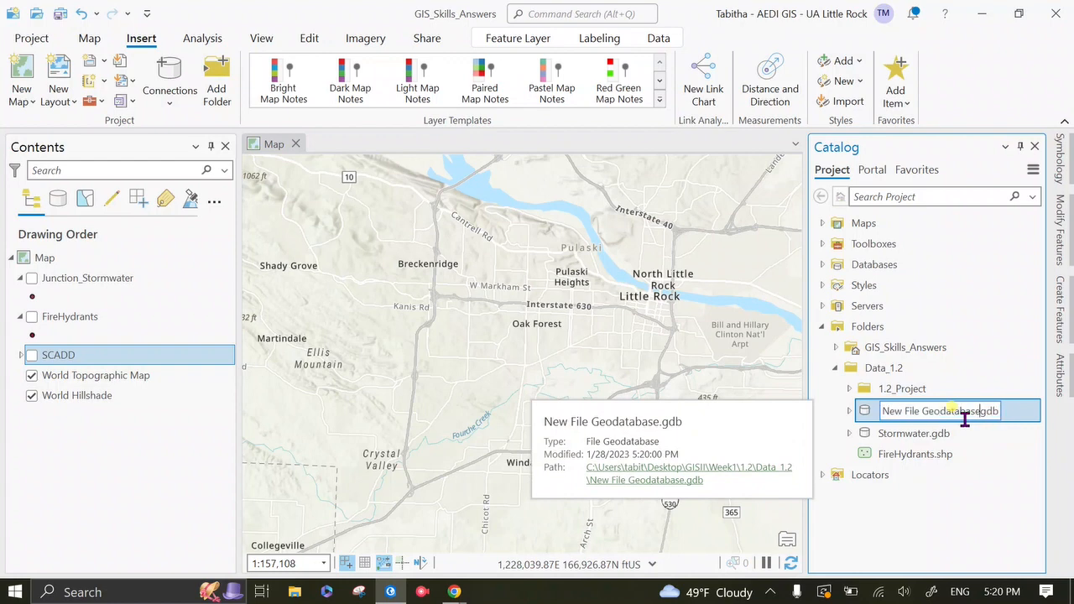
key("BackSpace")
key("BackSpace")
key("BackSpace")
key("BackSpace")
key("BackSpace")
key("BackSpace")
key("BackSpace")
key("BackSpace")
key("BackSpace")
key("BackSpace")
key("BackSpace")
key("BackSpace")
key("BackSpace")
key("BackSpace")
key("BackSpace")
key("BackSpace")
key("BackSpace")
key("BackSpace")
key("BackSpace")
key("BackSpace")
type("1.2")
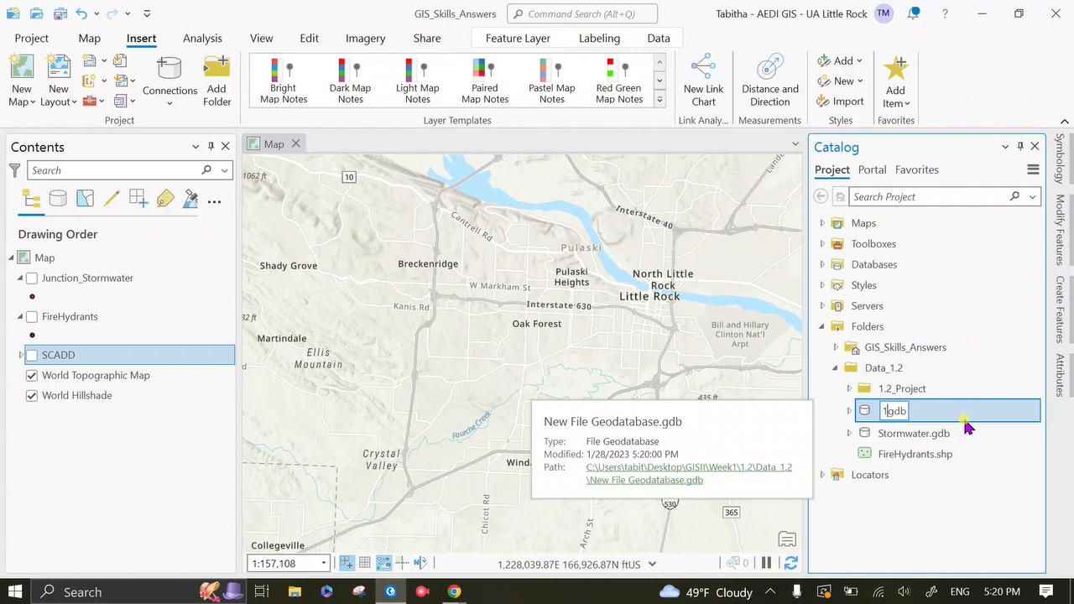
type("_answe")
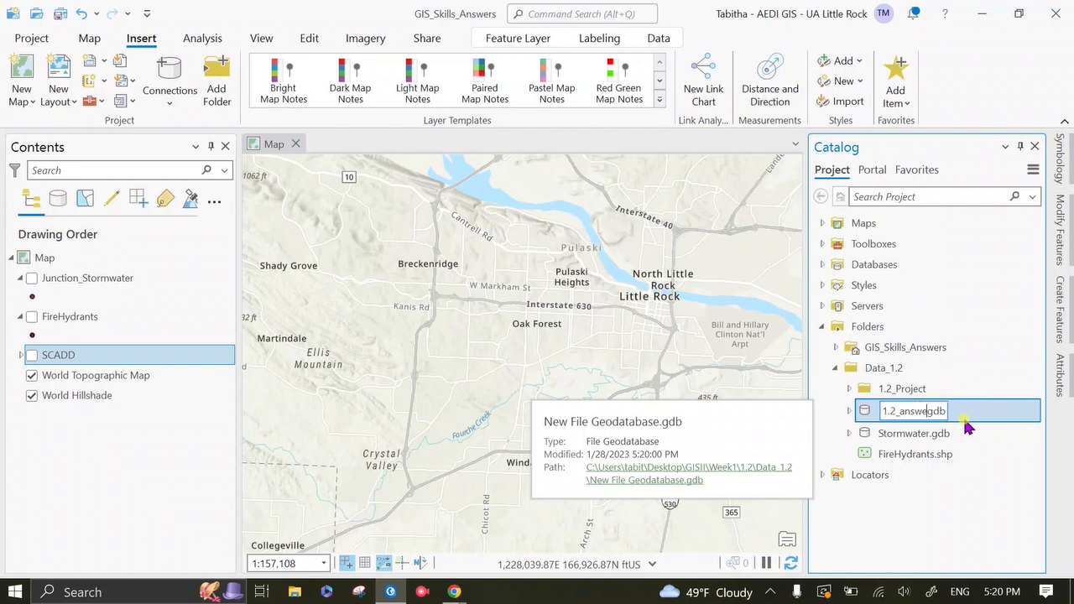
type("r.")
key("Return")
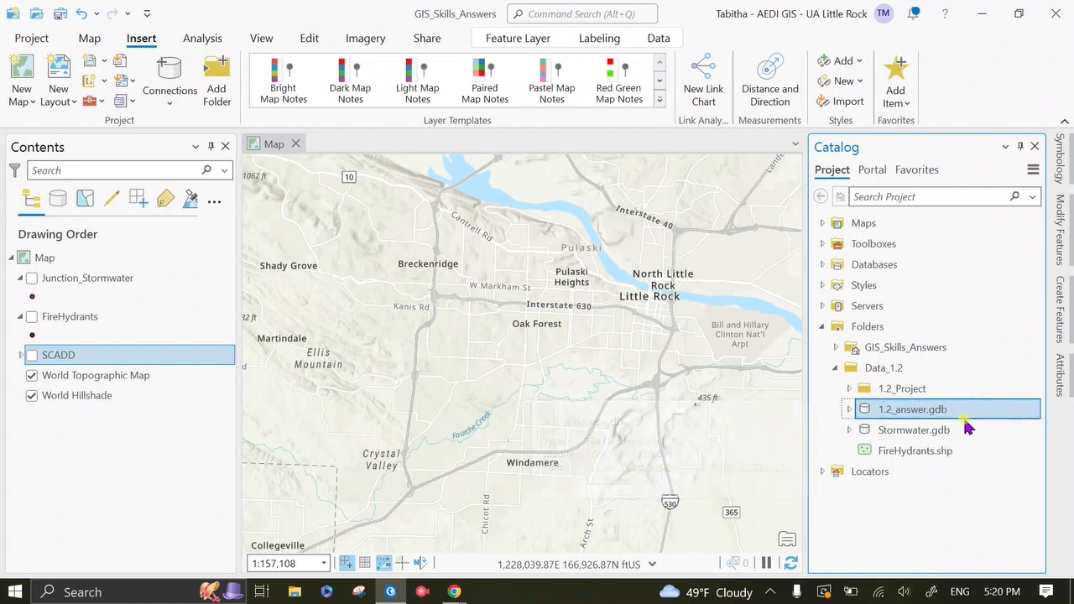
Start a new feature class in the 1.2_answer.gdb geodatabase, giving it the name and alias test
mouse_move(898, 454)
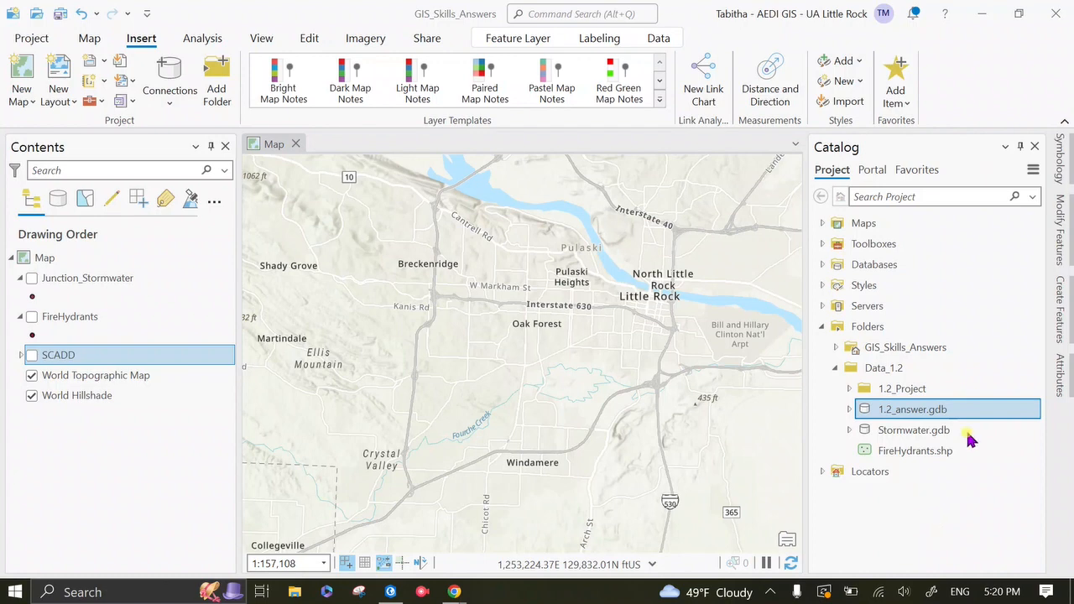
left_click(889, 418)
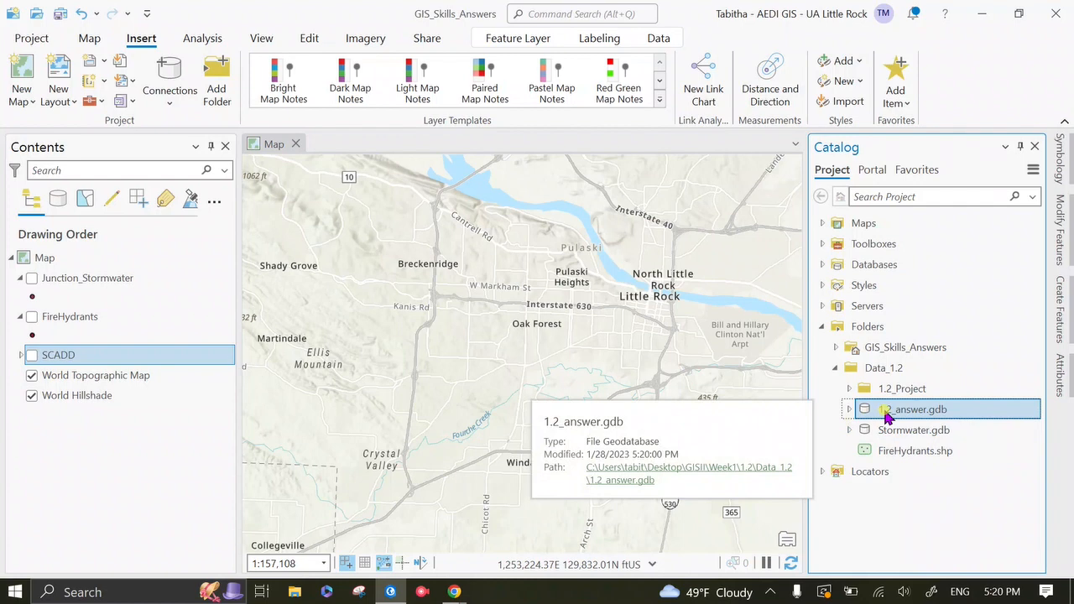
right_click(890, 419)
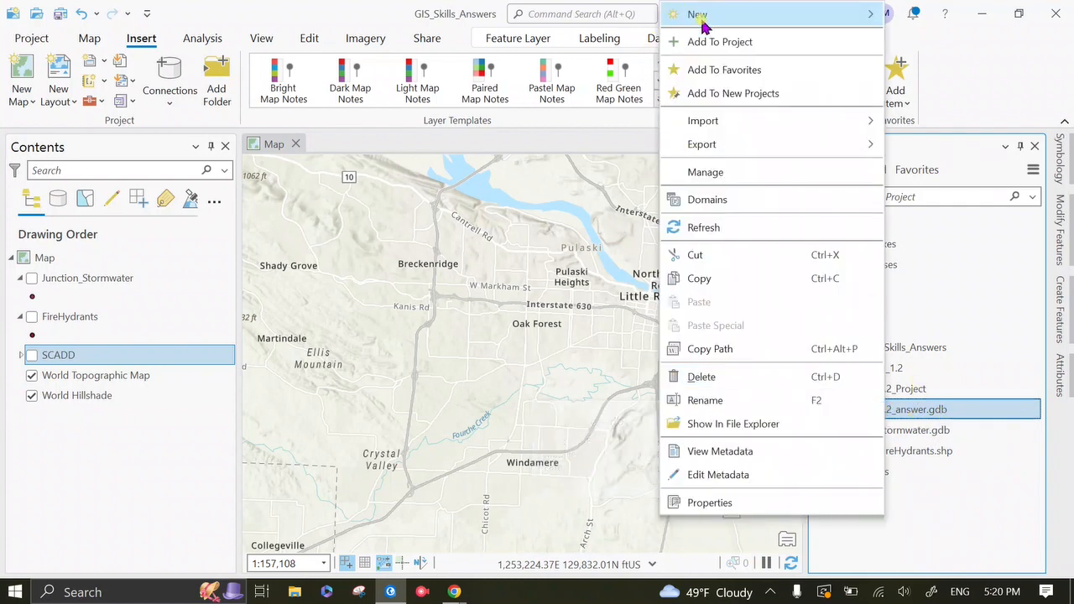
mouse_move(701, 20)
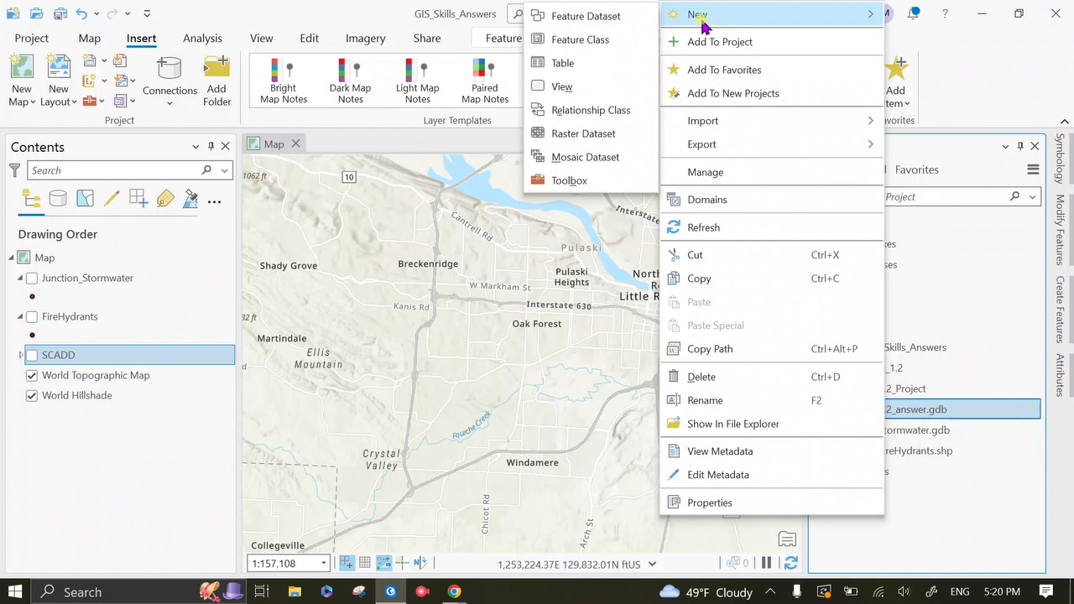
left_click(643, 40)
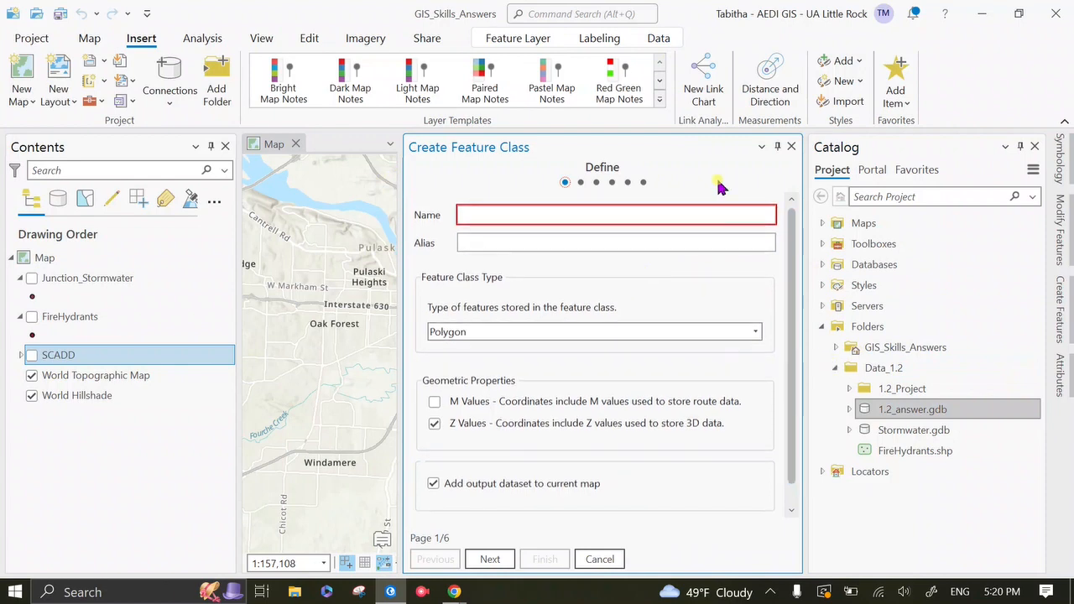
left_click(476, 214)
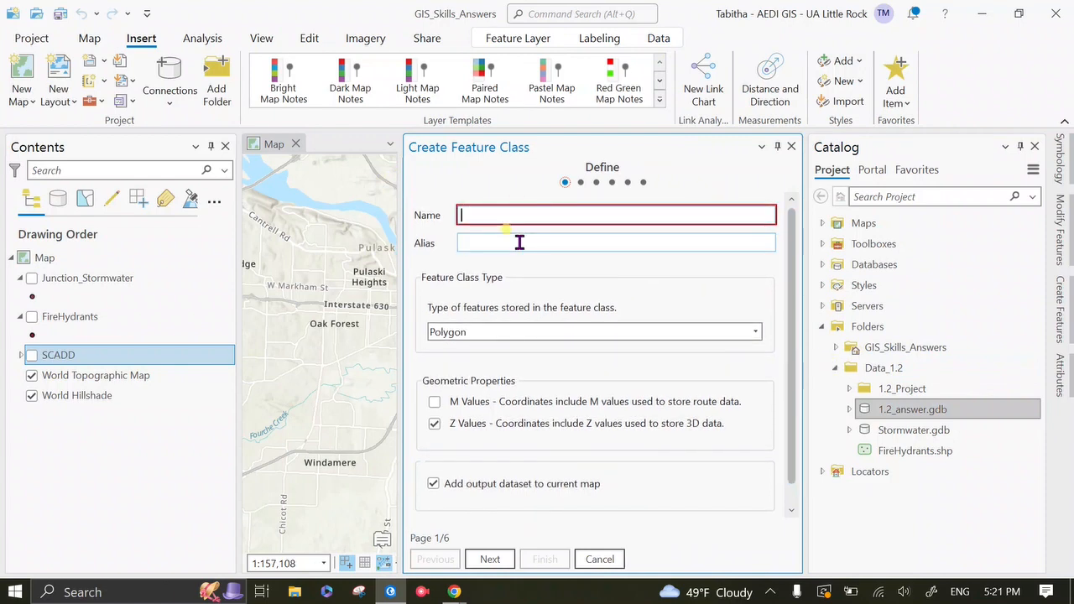
type("test")
left_click(519, 243)
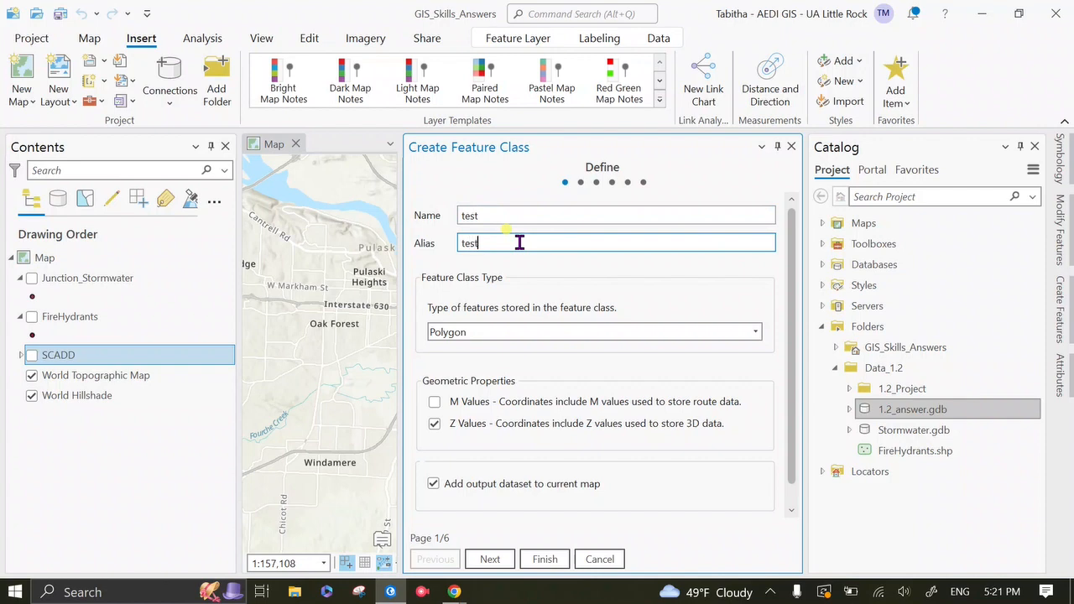
Set the feature class type to Point, go through the Z value and map output options, and proceed to the field definitions
left_click(574, 333)
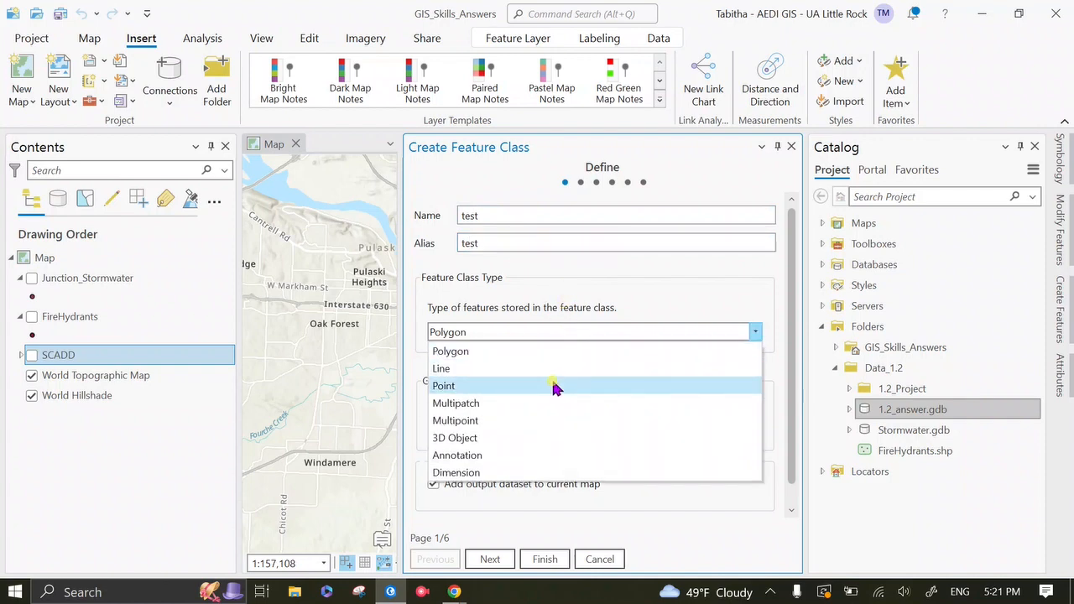
left_click(553, 386)
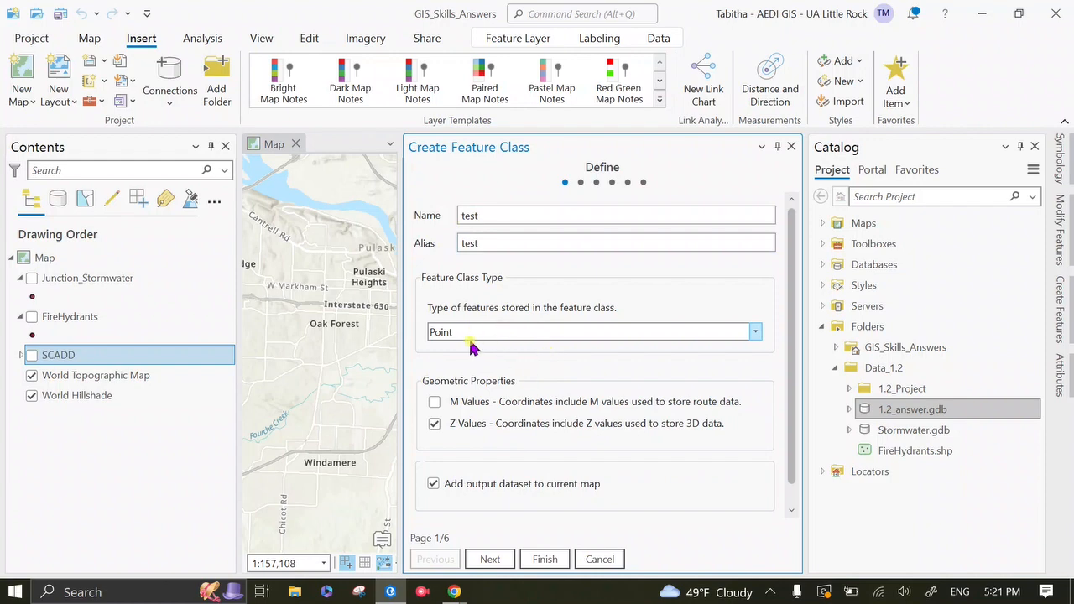
left_click(470, 339)
left_click(547, 387)
scroll(579, 396, "down", 1)
left_click(433, 404)
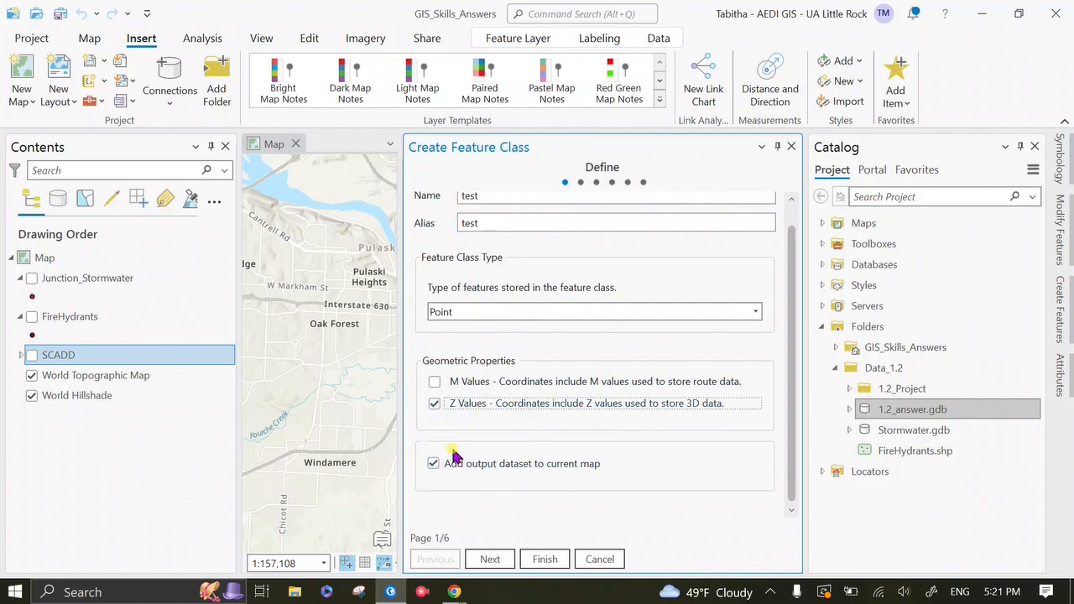
left_click(433, 467)
left_click(494, 559)
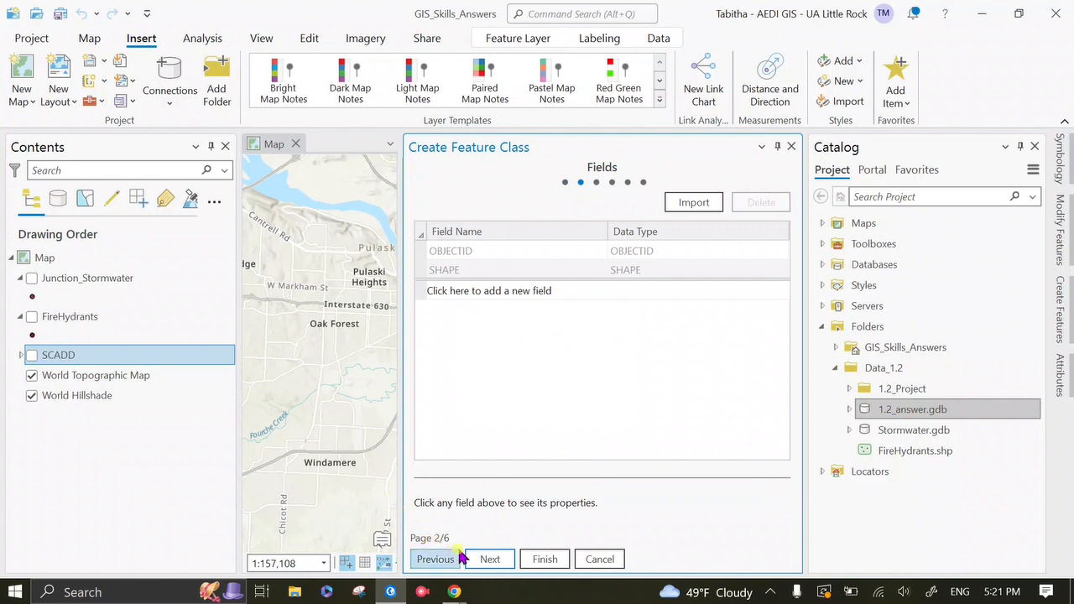
Add a field named test1 with the Date data type to the new feature class
left_click(576, 292)
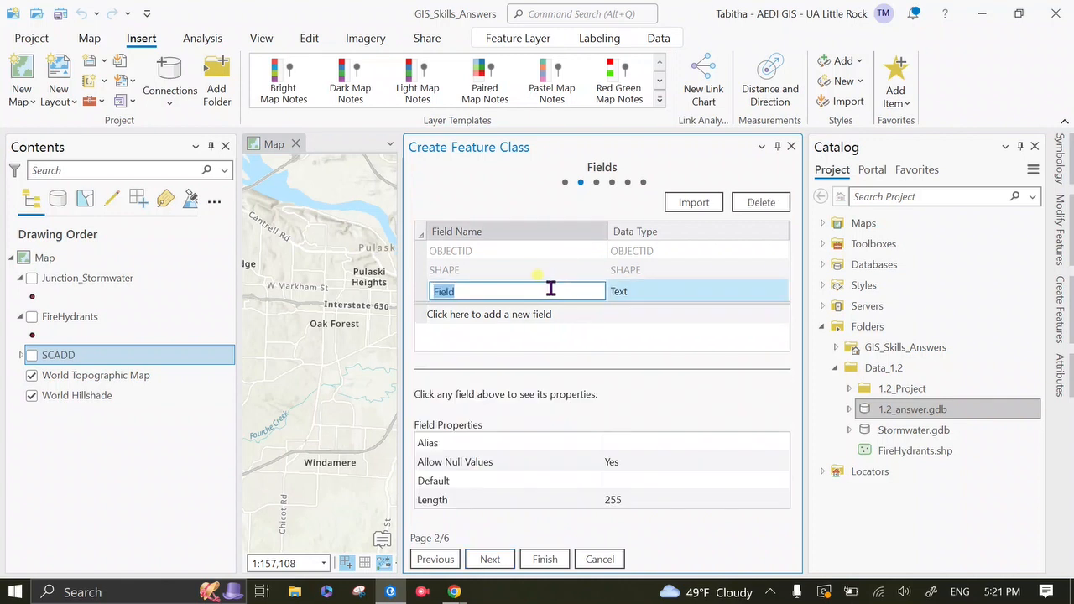
type("test1")
left_click(617, 291)
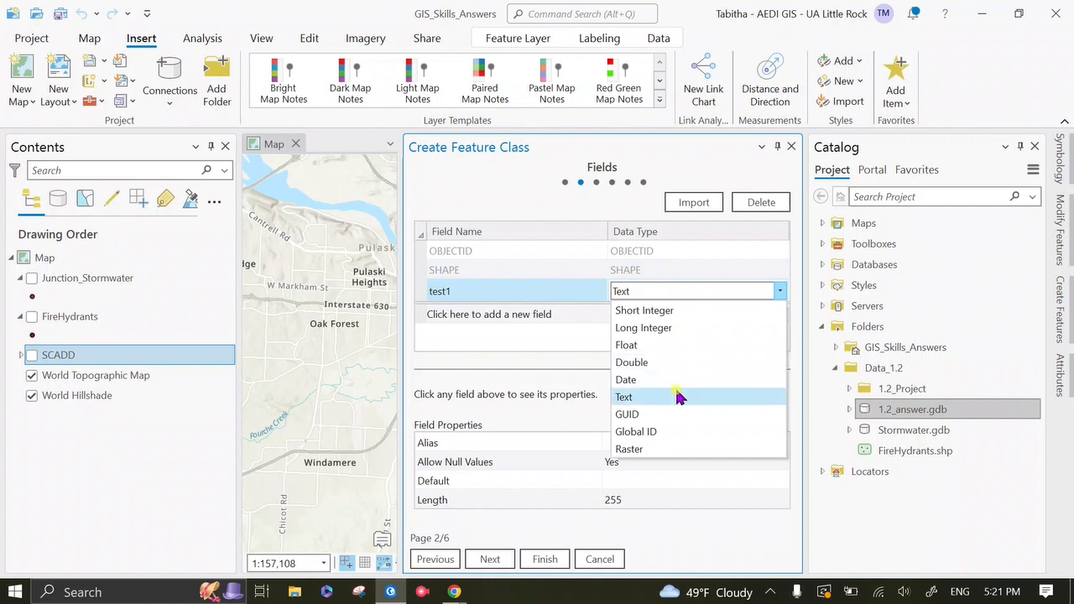
left_click(686, 380)
Add a second field named test2 with the Short Integer data type
left_click(523, 314)
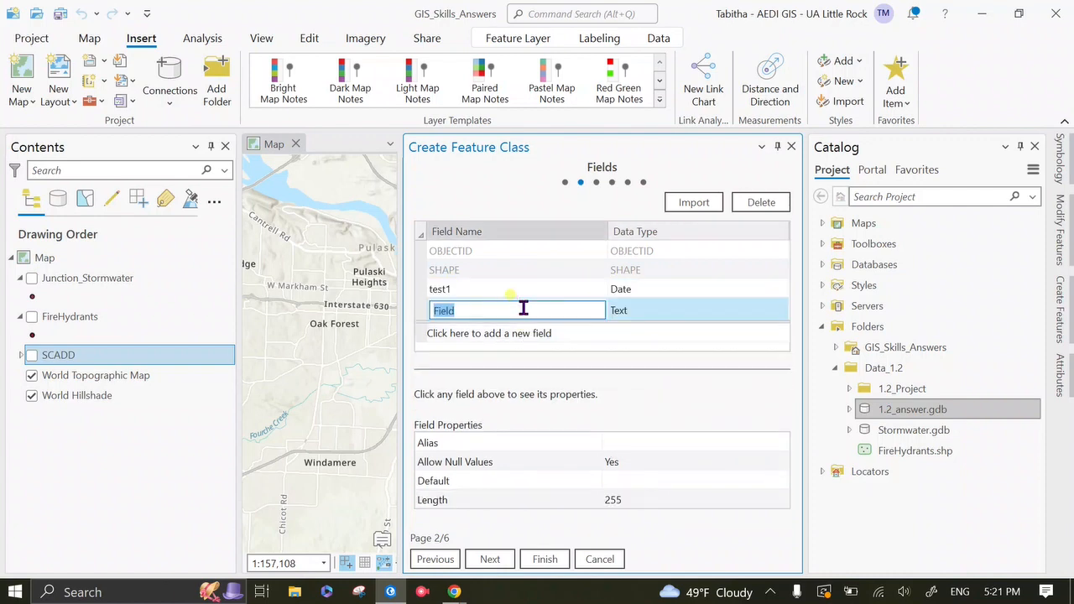
type("test2")
left_click(657, 317)
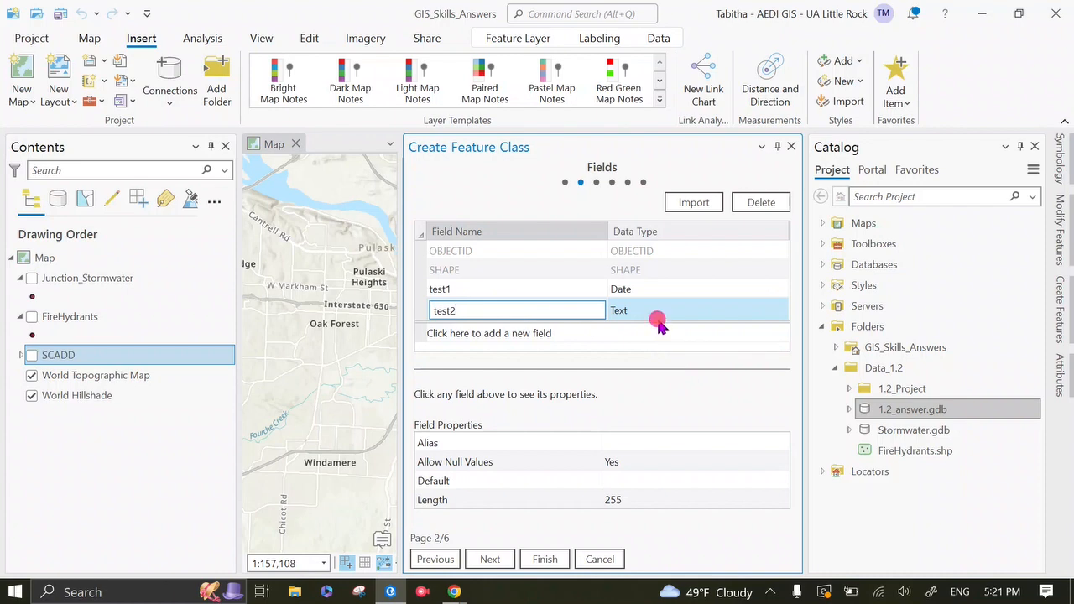
left_click(727, 314)
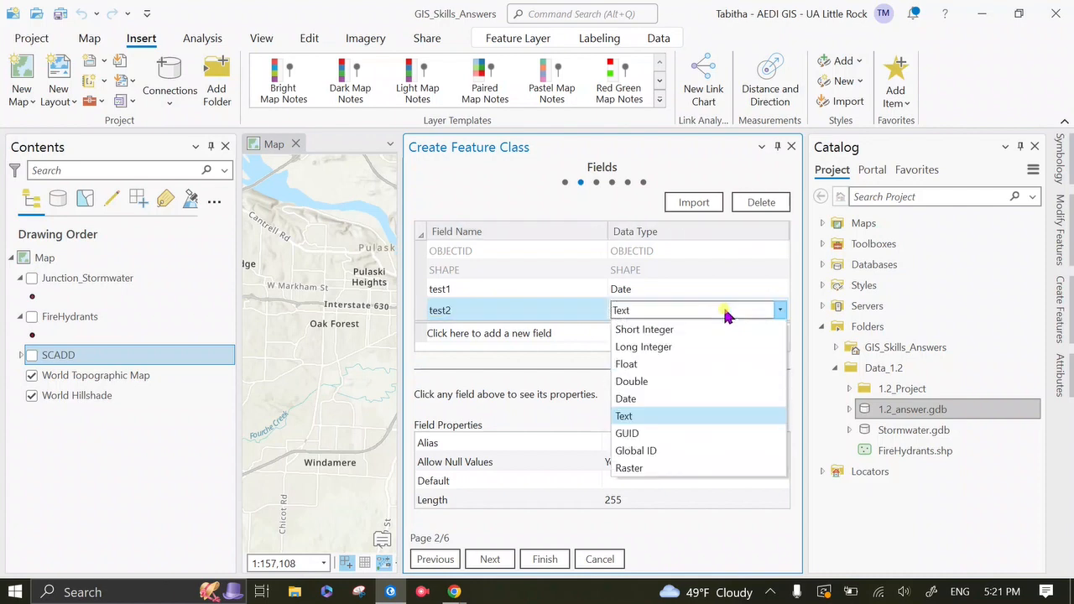
left_click(680, 335)
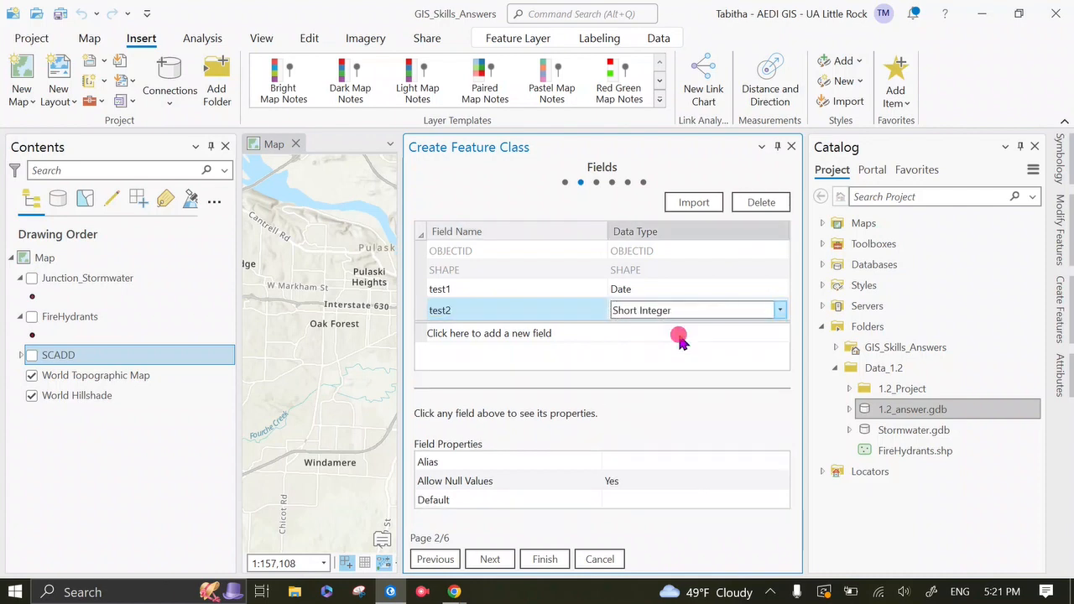
Open the default value of the test1 date field for editing
left_click(494, 296)
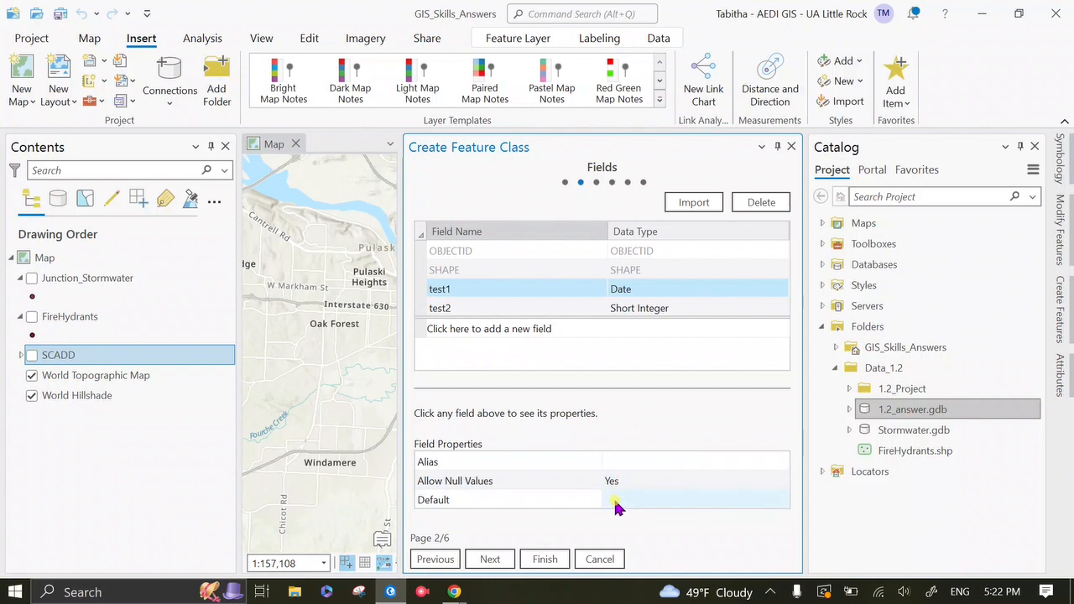
left_click(615, 502)
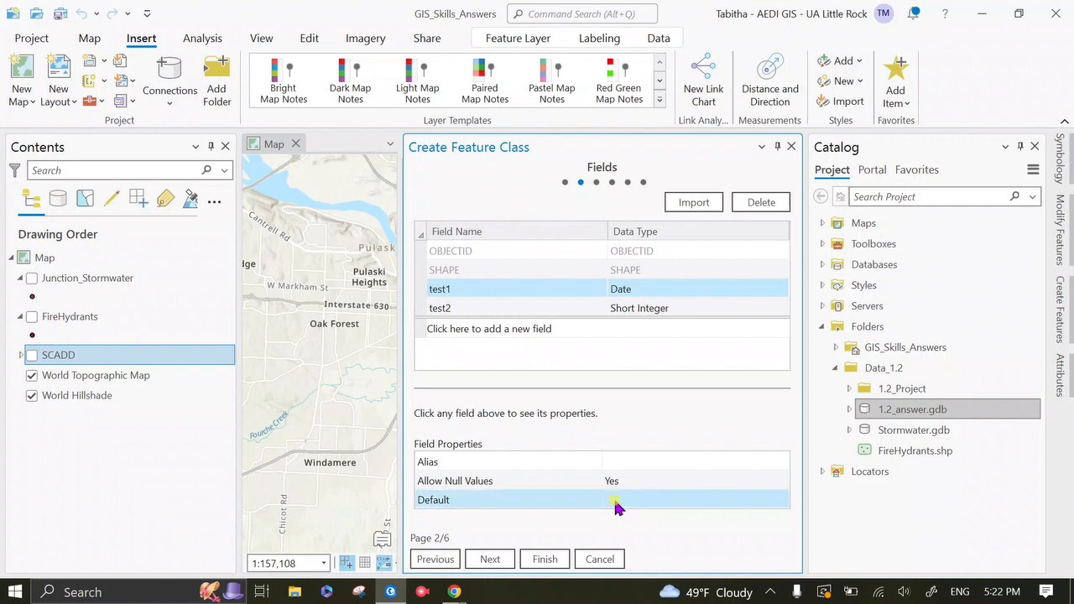
left_click(616, 503)
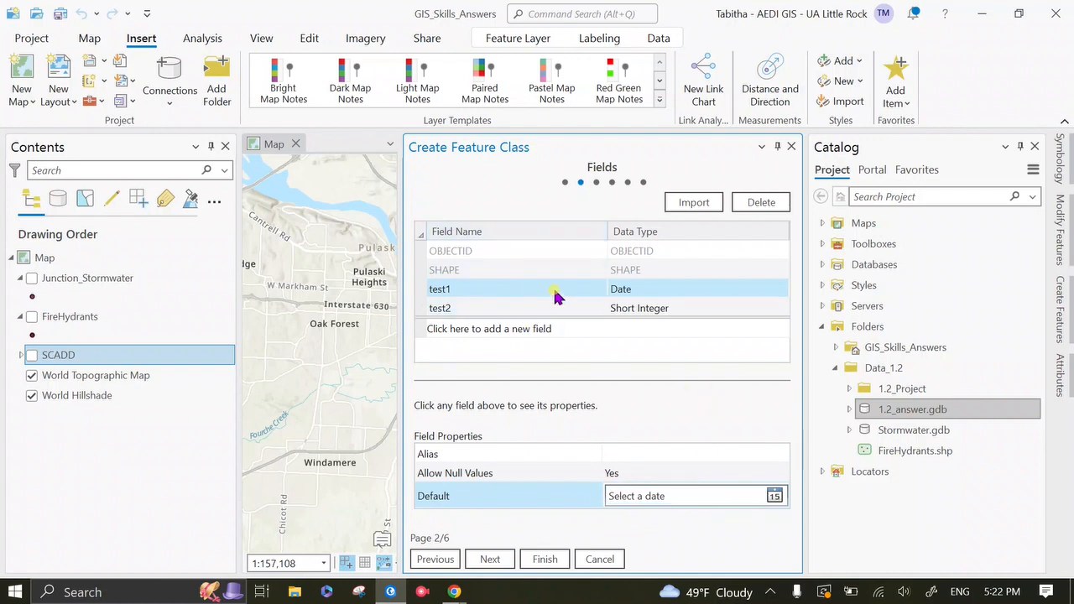
Keep NAD 1983 StatePlane Arkansas North FIPS 0301 (US Feet) as the new feature class's coordinate system and continue to the tolerance settings
left_click(490, 559)
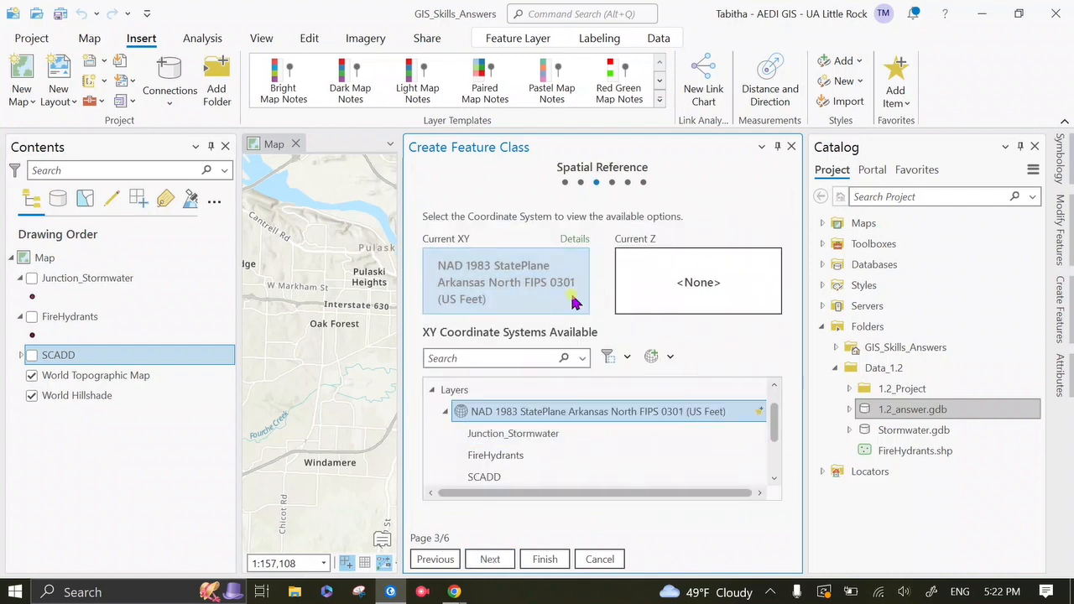
left_click(445, 413)
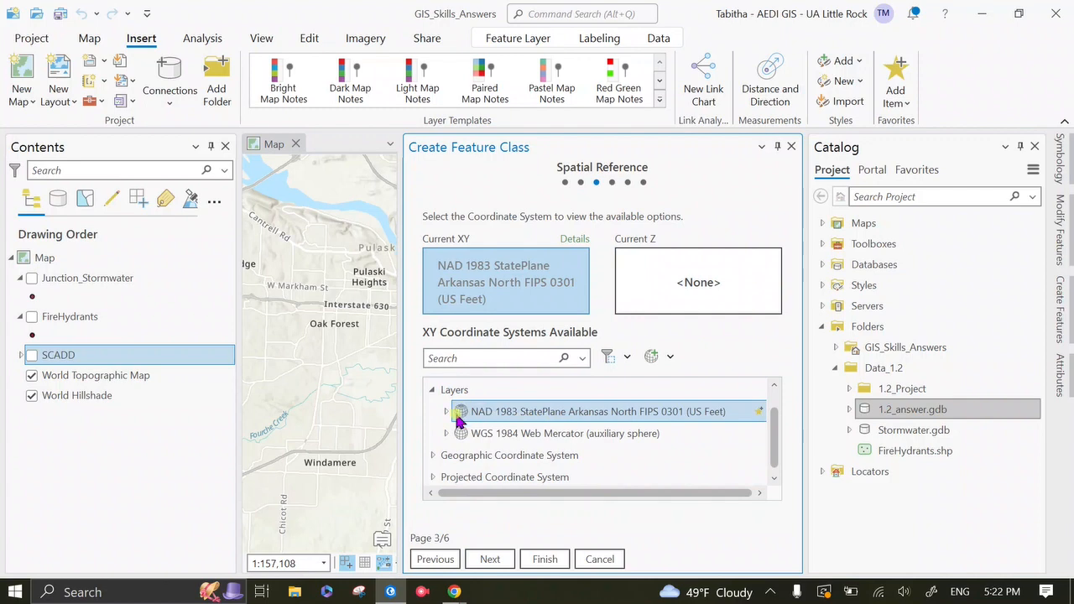
left_click(433, 389)
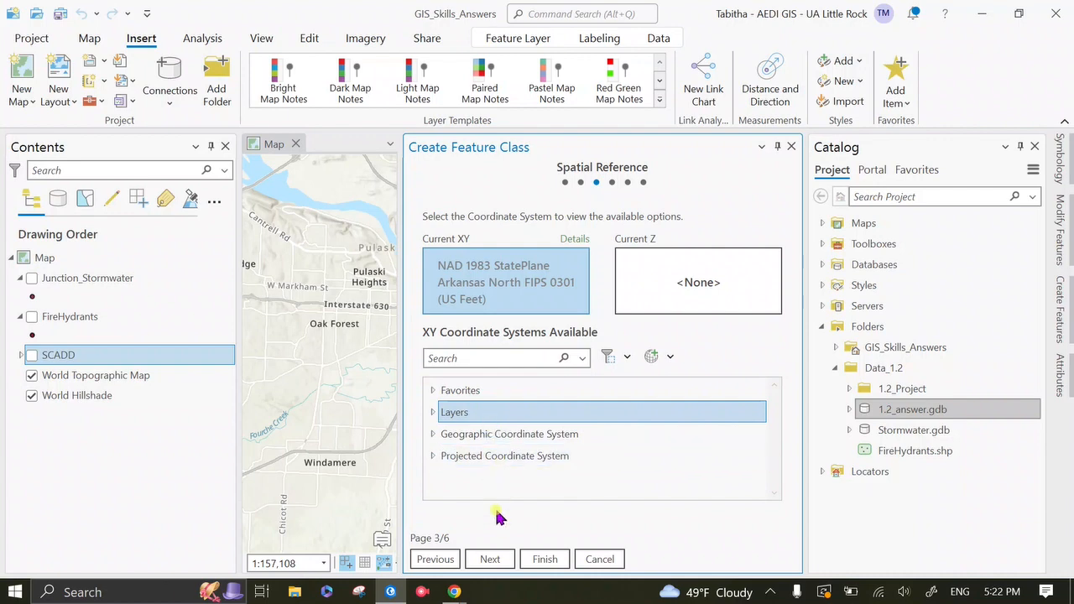
left_click(491, 560)
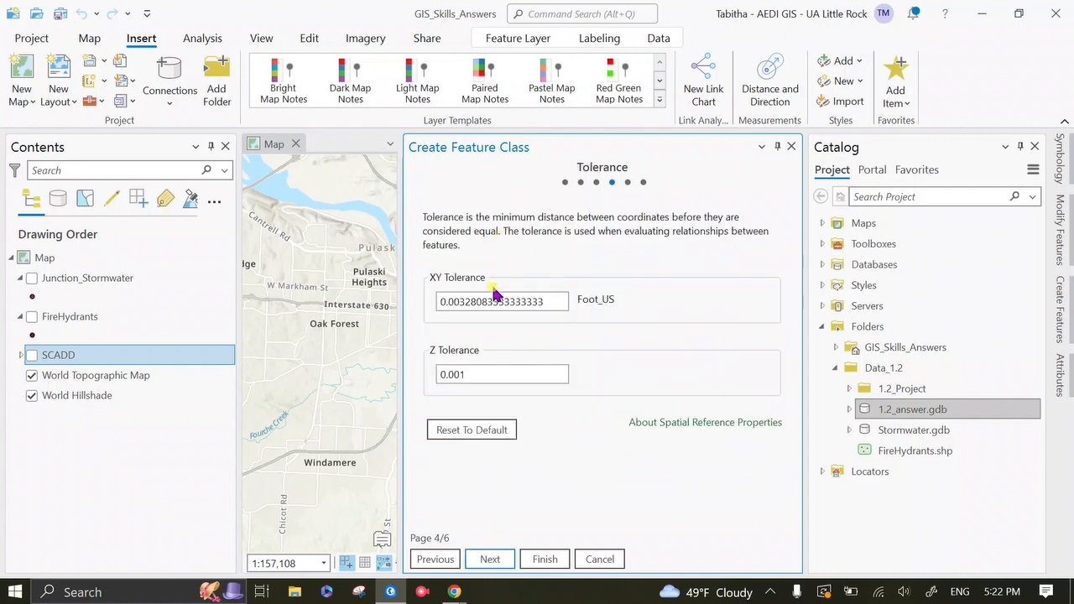
Accept the default tolerance, resolution and storage configuration, and finish creating the feature class
left_click(493, 562)
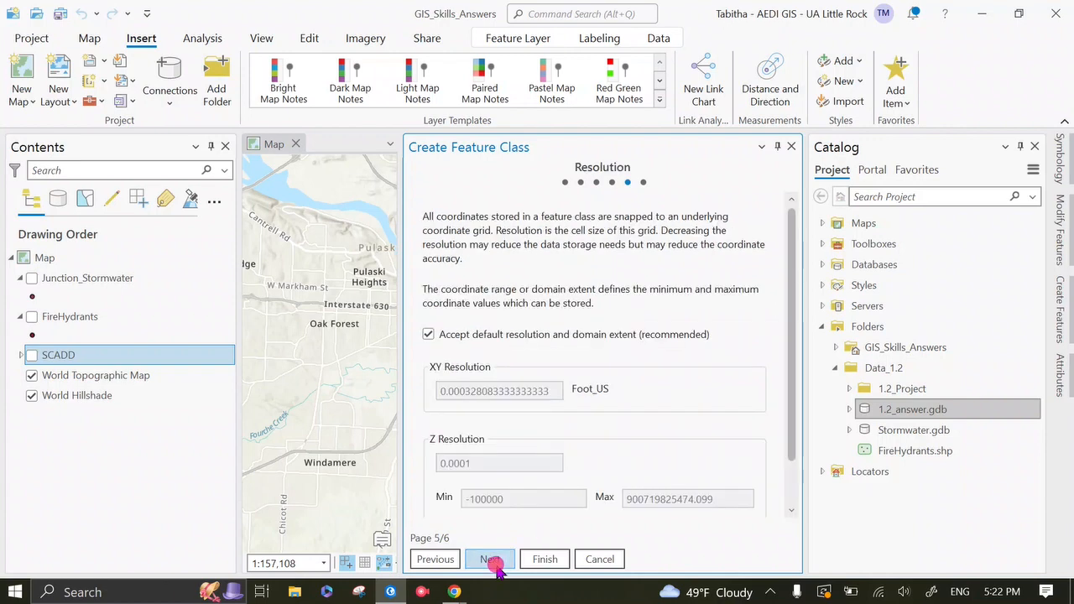
scroll(755, 335, "down", 3)
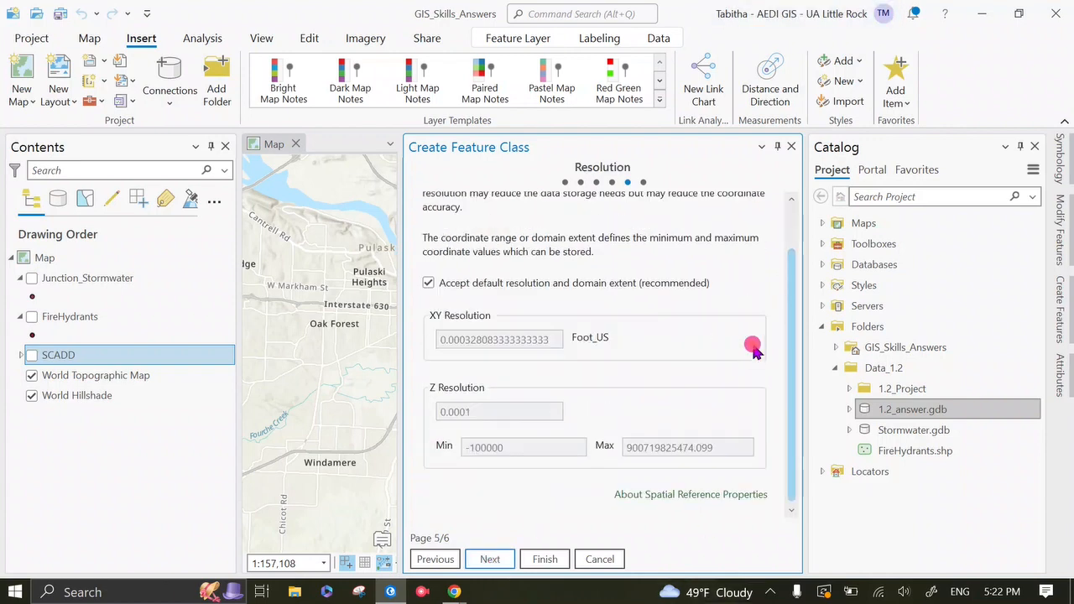
left_click(492, 560)
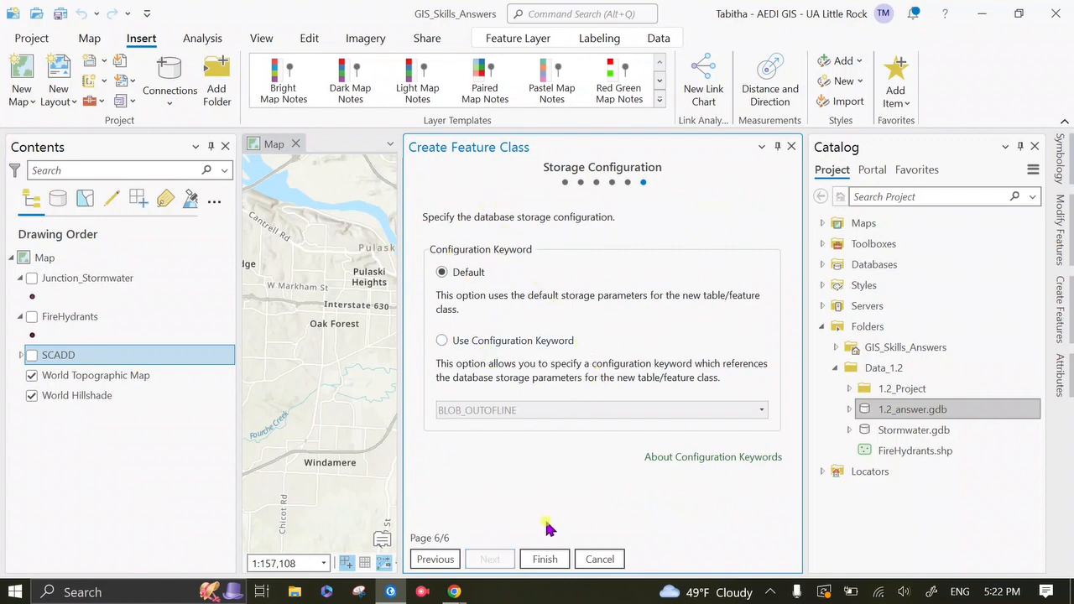
left_click(550, 564)
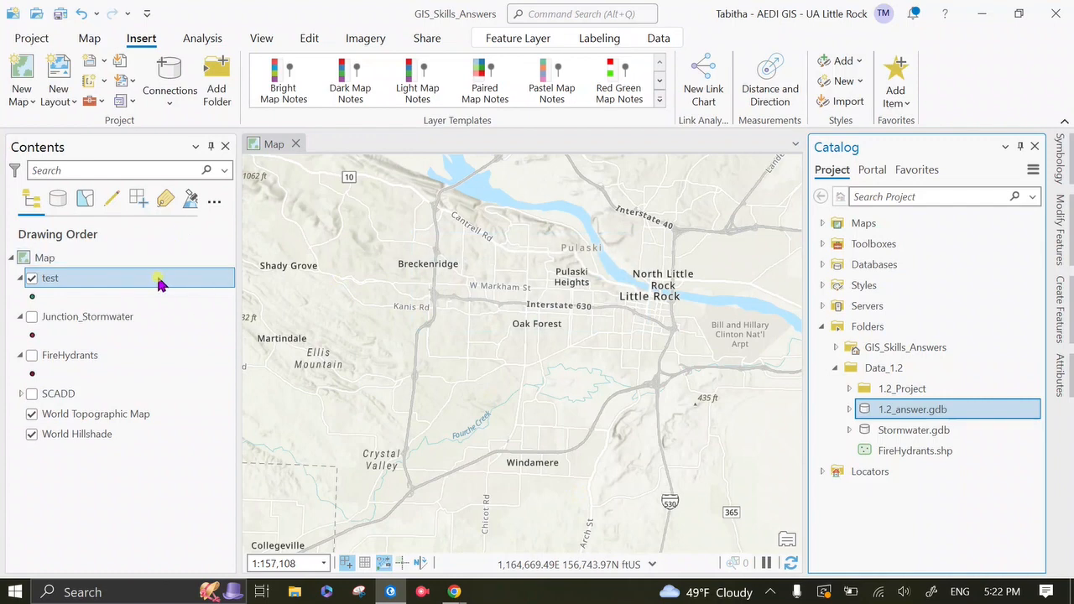
View the attribute table of the test layer to check its fields, and close it
left_click(65, 278)
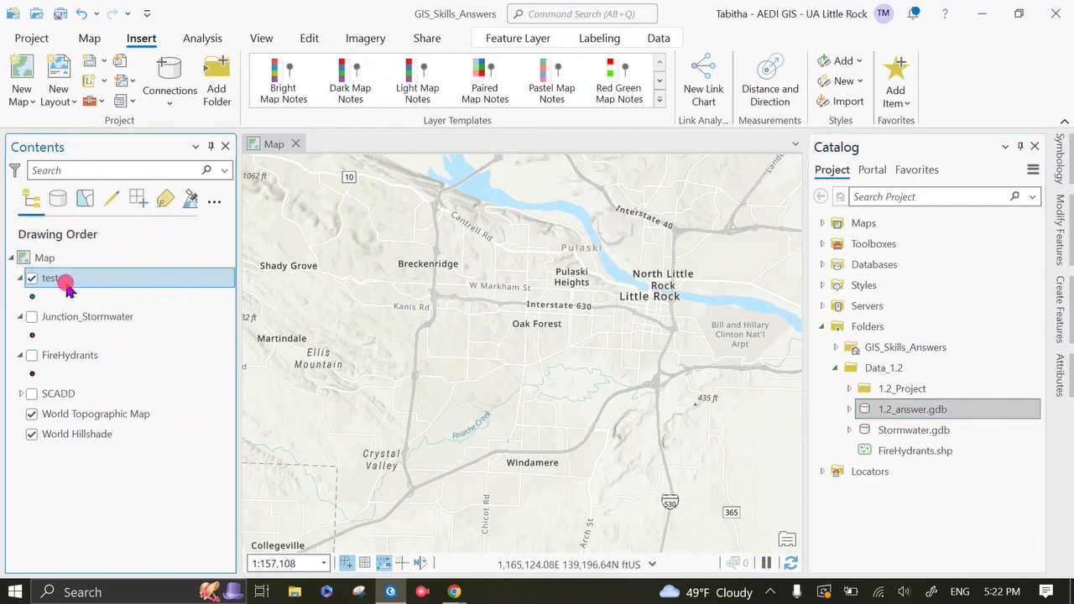
right_click(130, 291)
left_click(214, 89)
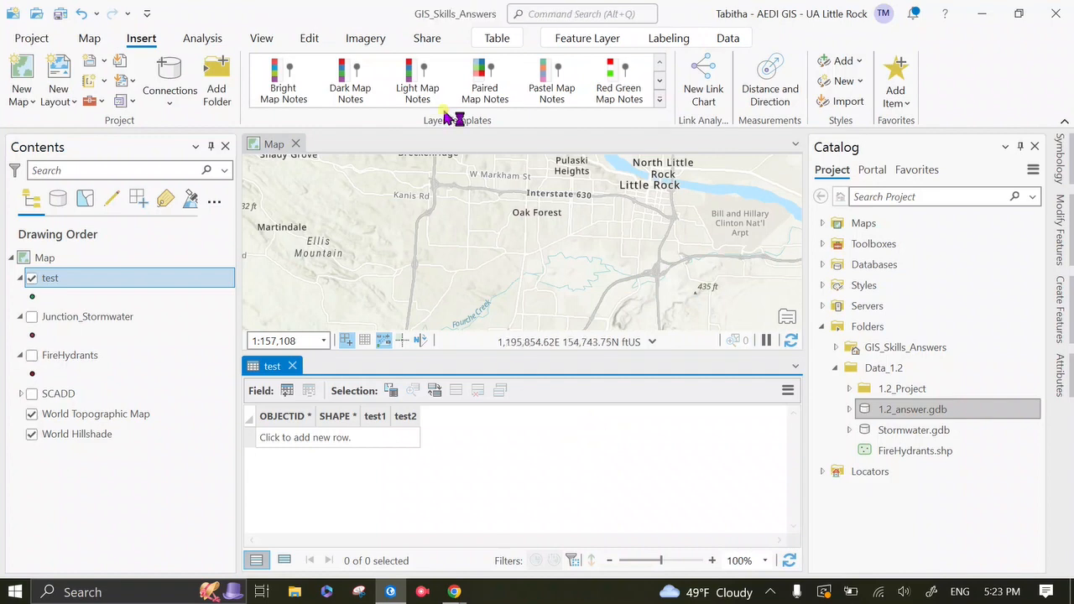
left_click(293, 366)
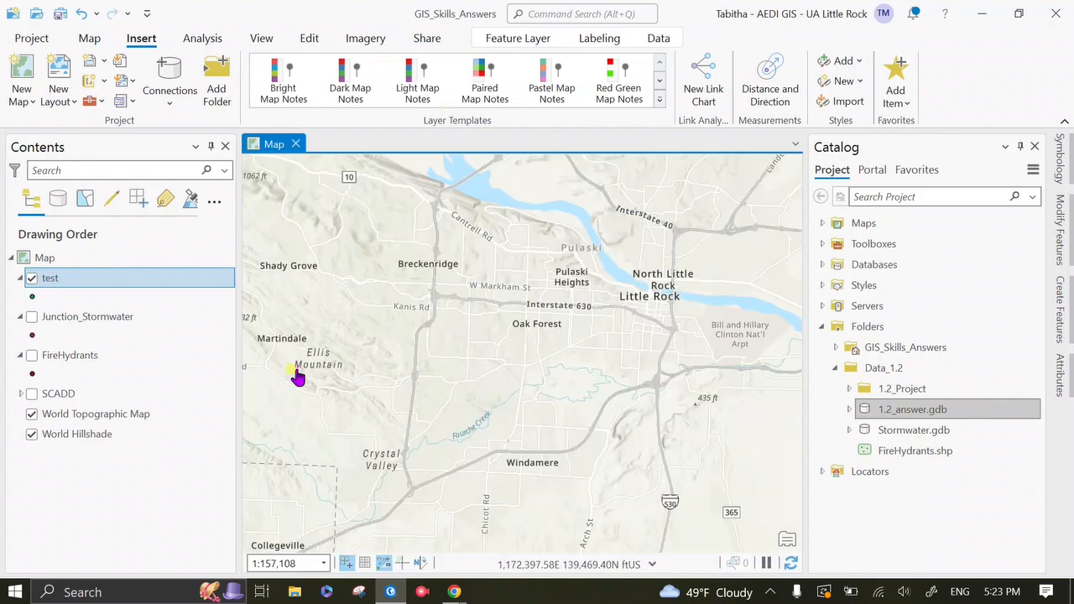
Collapse the Catalog pane, start creating features and choose the test point template
left_click(1021, 147)
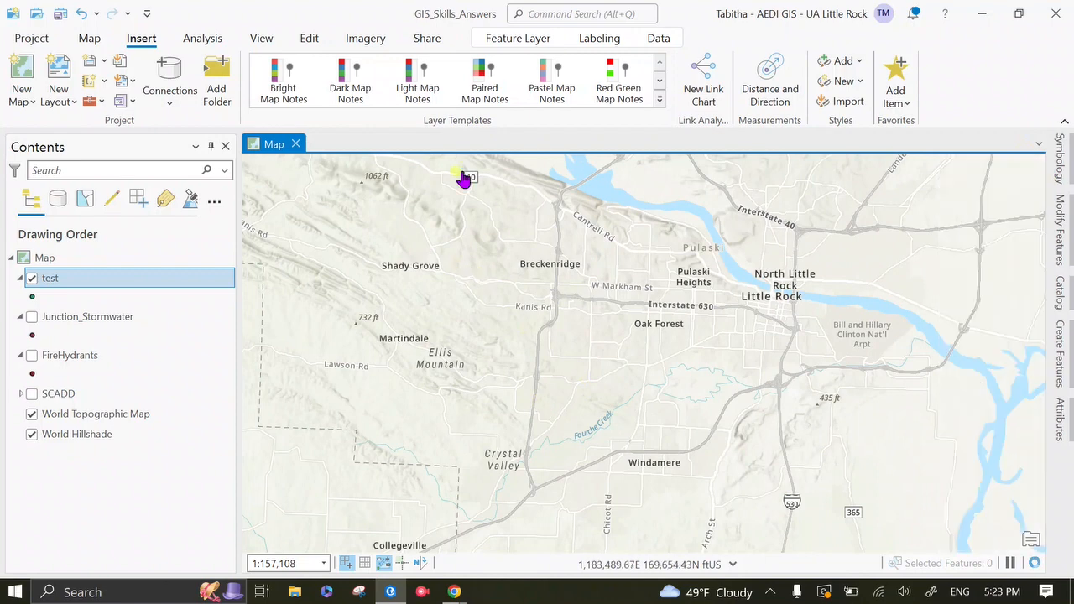
left_click(310, 39)
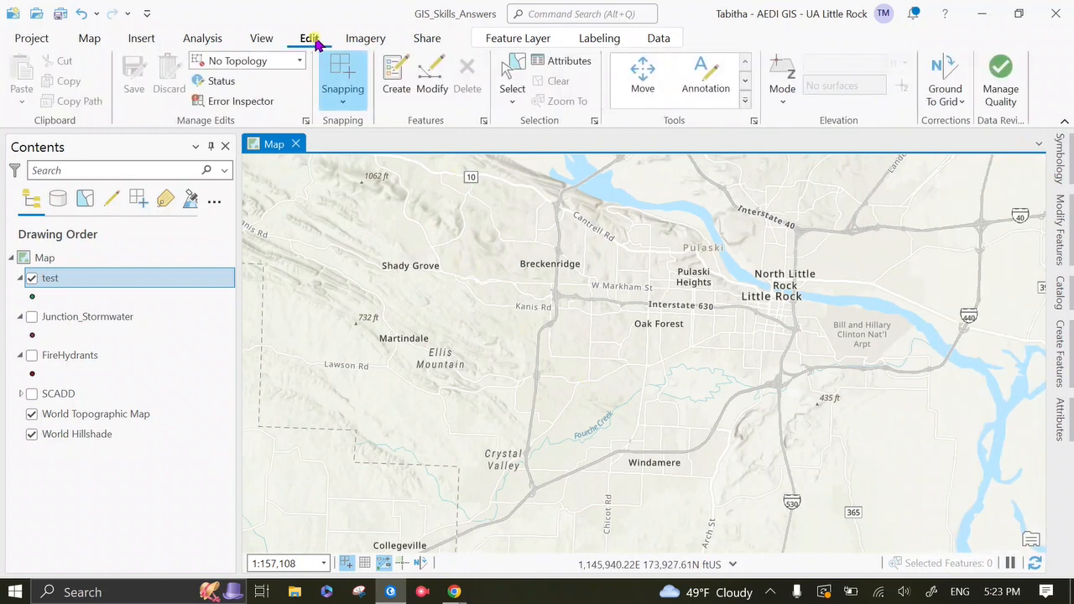
left_click(395, 76)
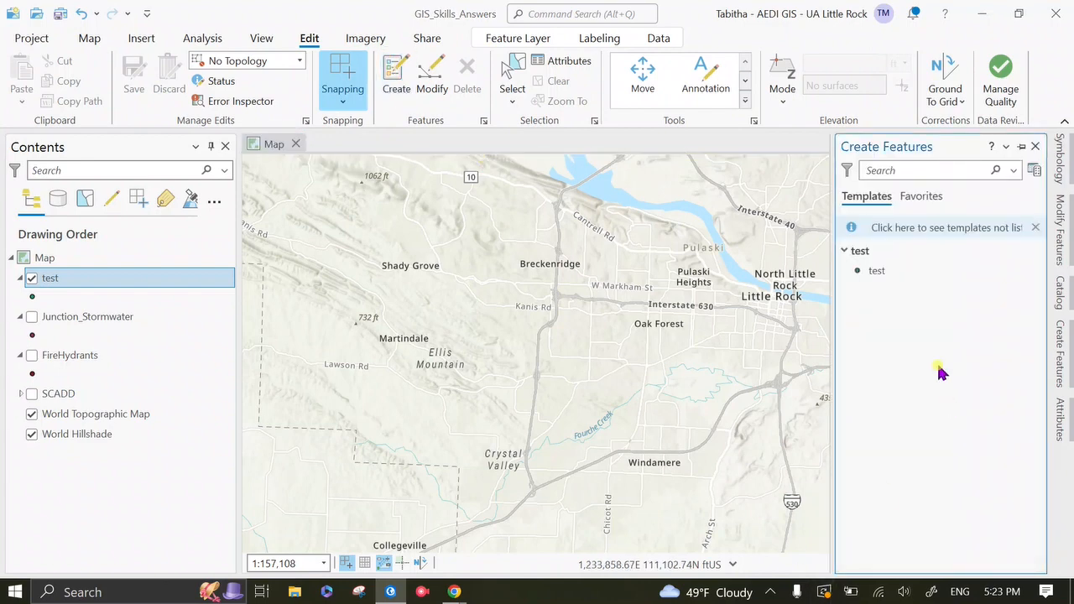
left_click(880, 273)
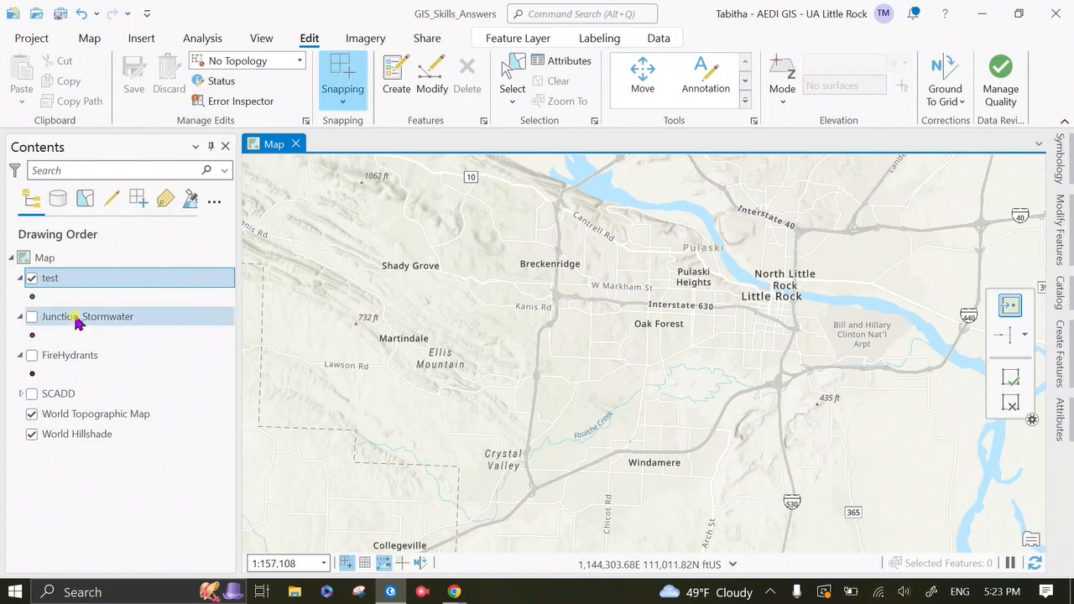
left_click(387, 72)
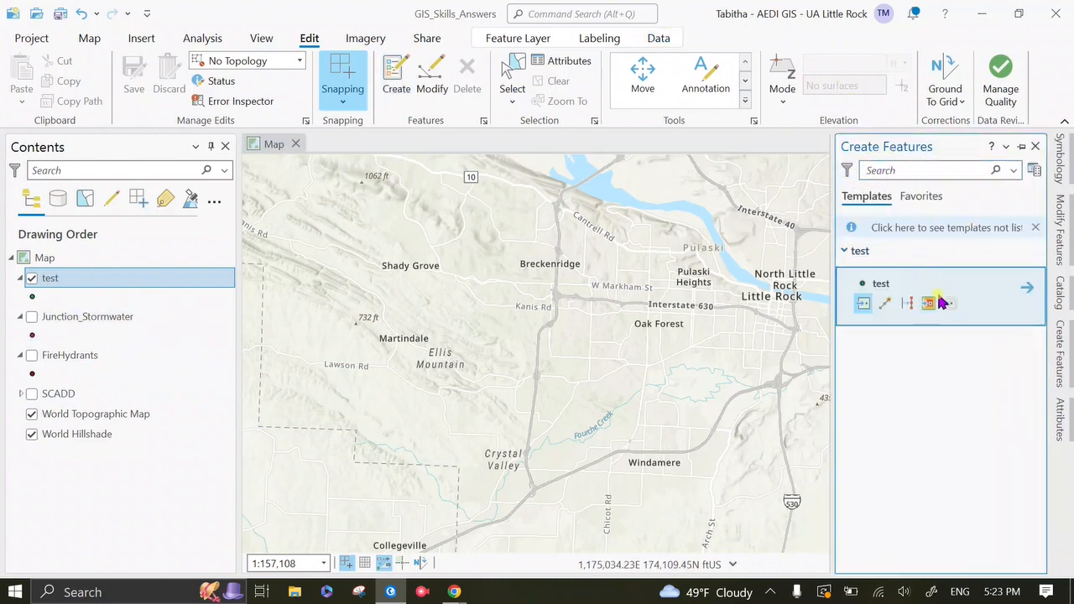
Turn on the Junction_Stormwater, FireHydrants and SCADD layers and display the available feature creation templates
left_click(31, 317)
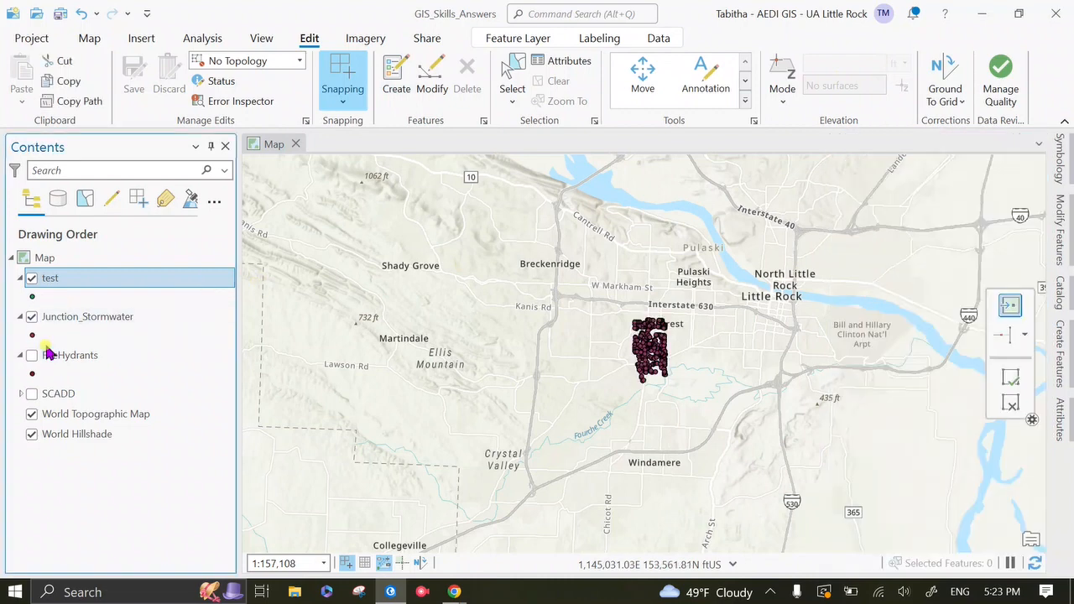
left_click(32, 355)
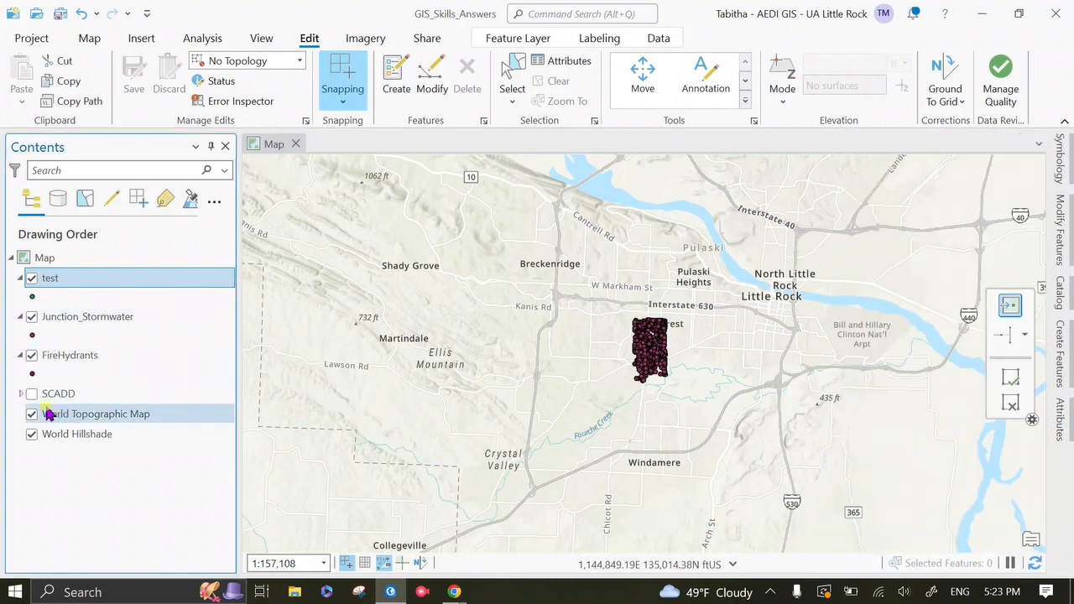
left_click(32, 393)
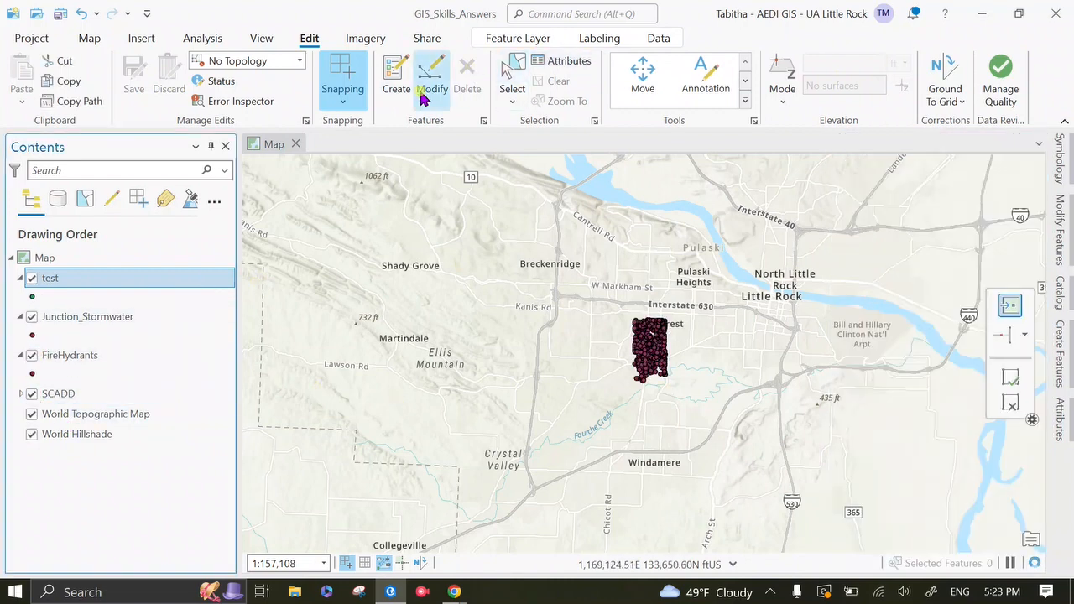
left_click(397, 80)
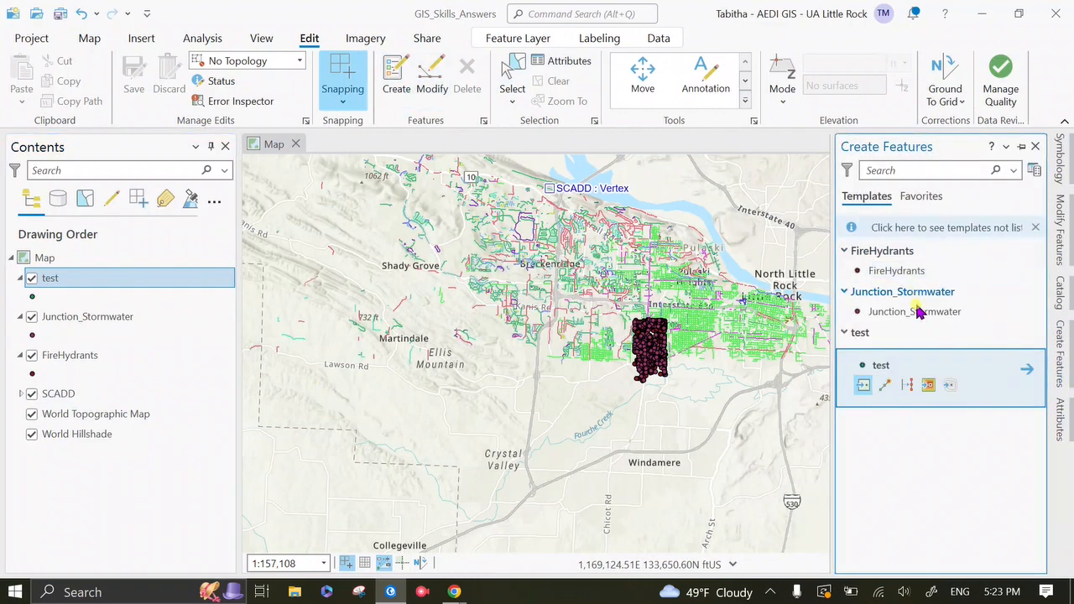
Turn off the SCADD layer and look over its data export and source options
left_click(32, 394)
left_click(74, 398)
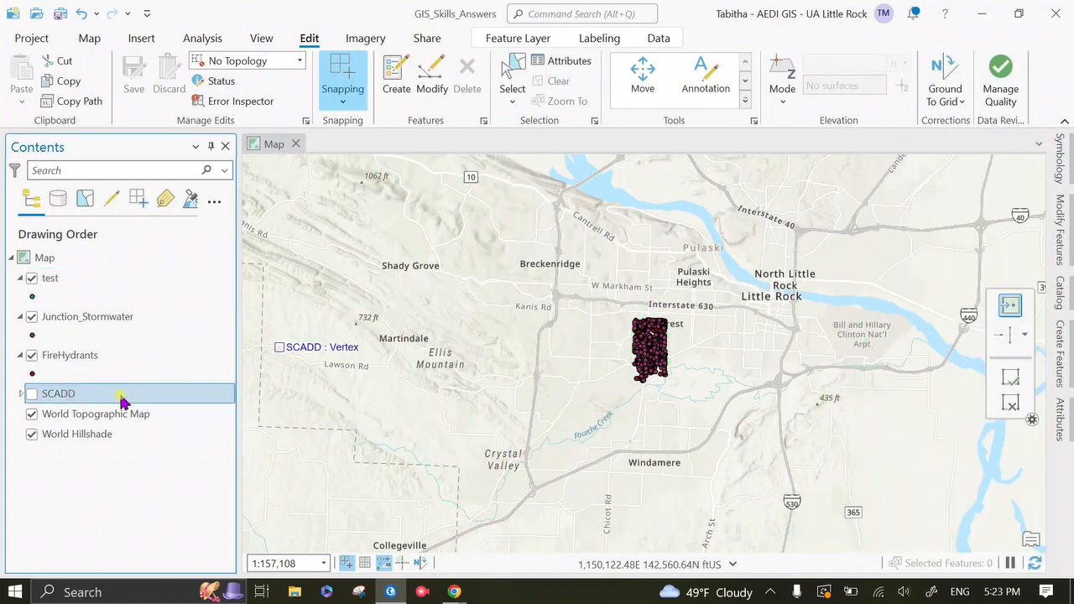
right_click(77, 401)
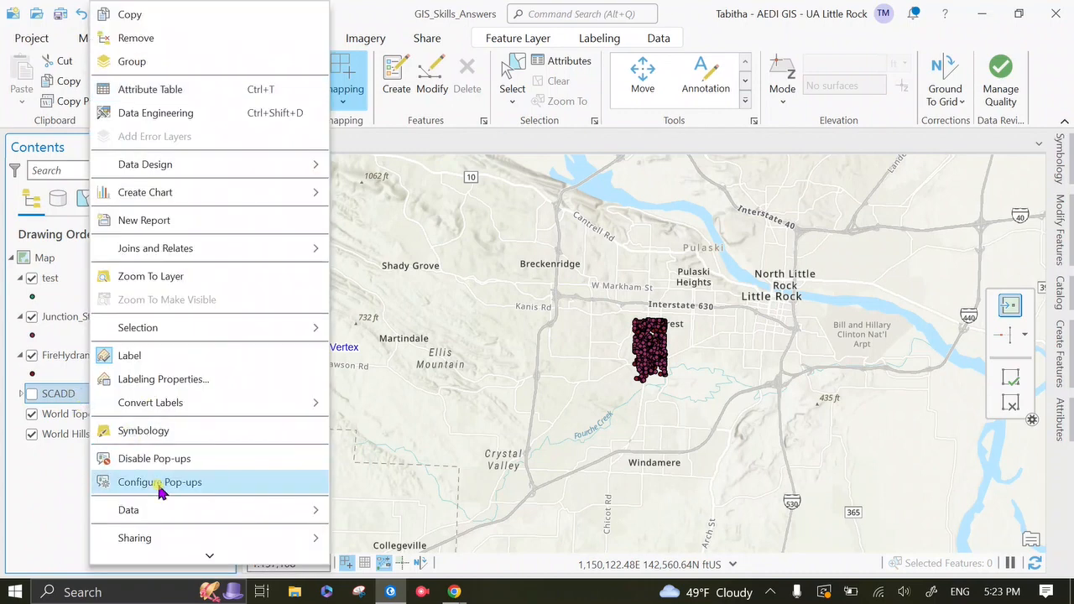
mouse_move(168, 513)
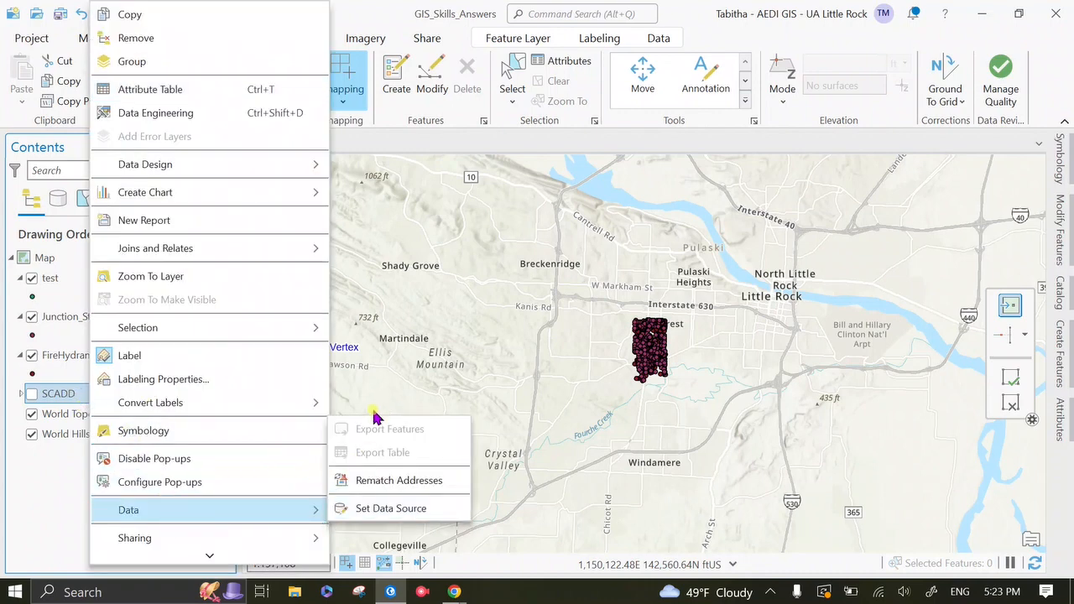
left_click(43, 462)
right_click(67, 398)
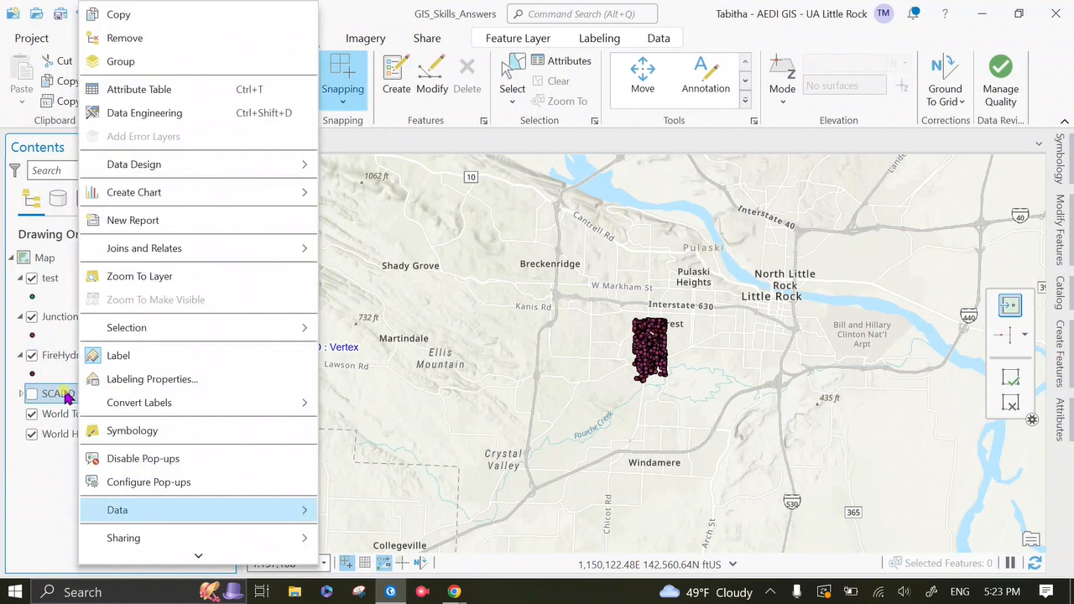
left_click(67, 397)
left_click(104, 436)
left_click(104, 419)
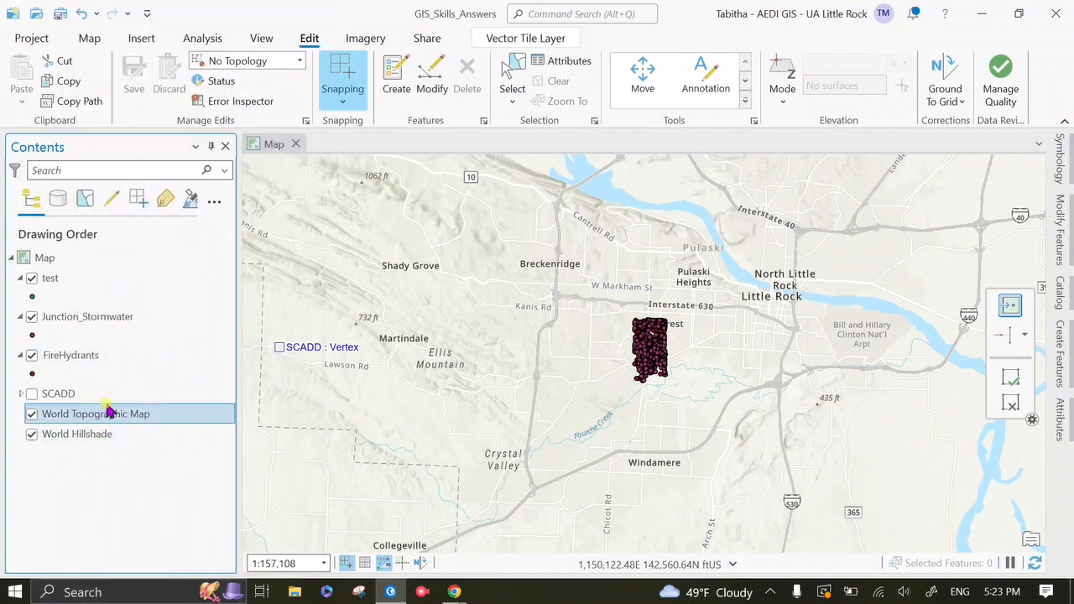
left_click(108, 393)
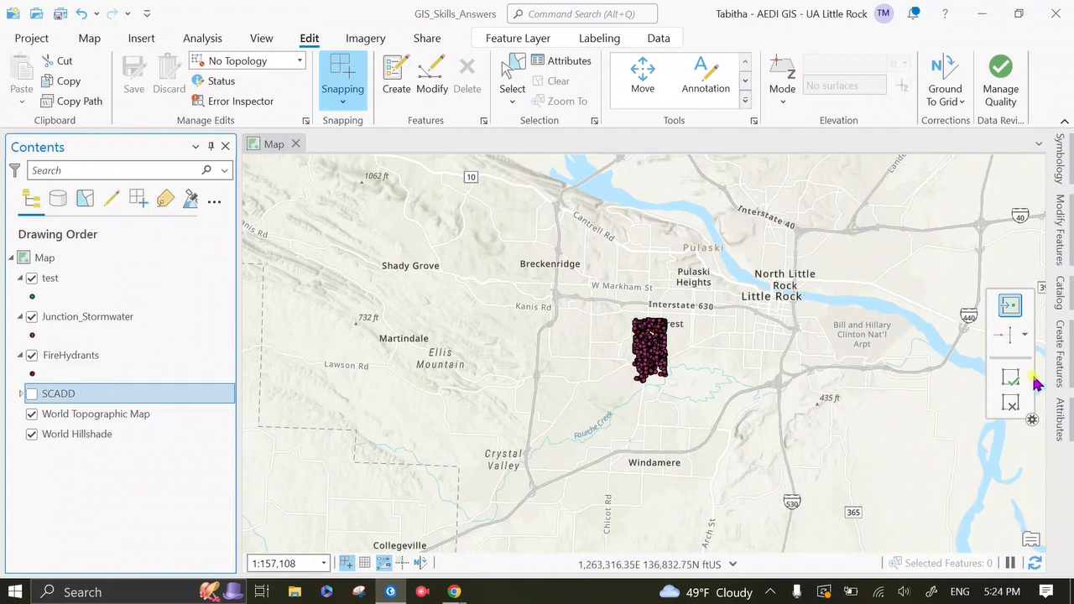
Use the test template to place a point on the map just northeast of Shady Grove
left_click(1061, 366)
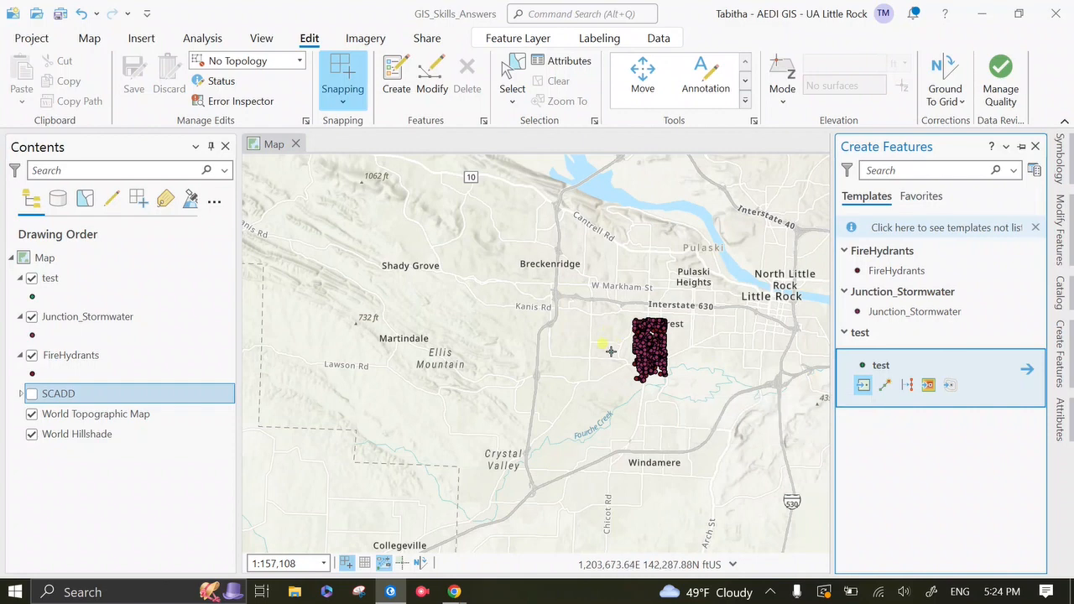
left_click(452, 246)
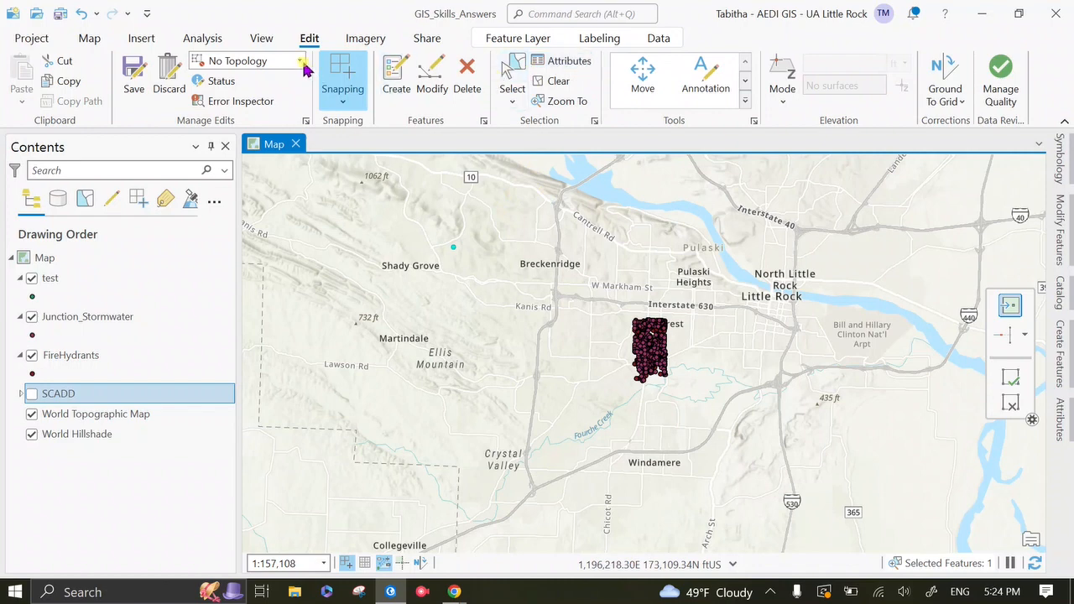
Set the new point's test1 attribute to 1/20/2023 and test2 to 2, save the edits and close the attributes
left_click(575, 65)
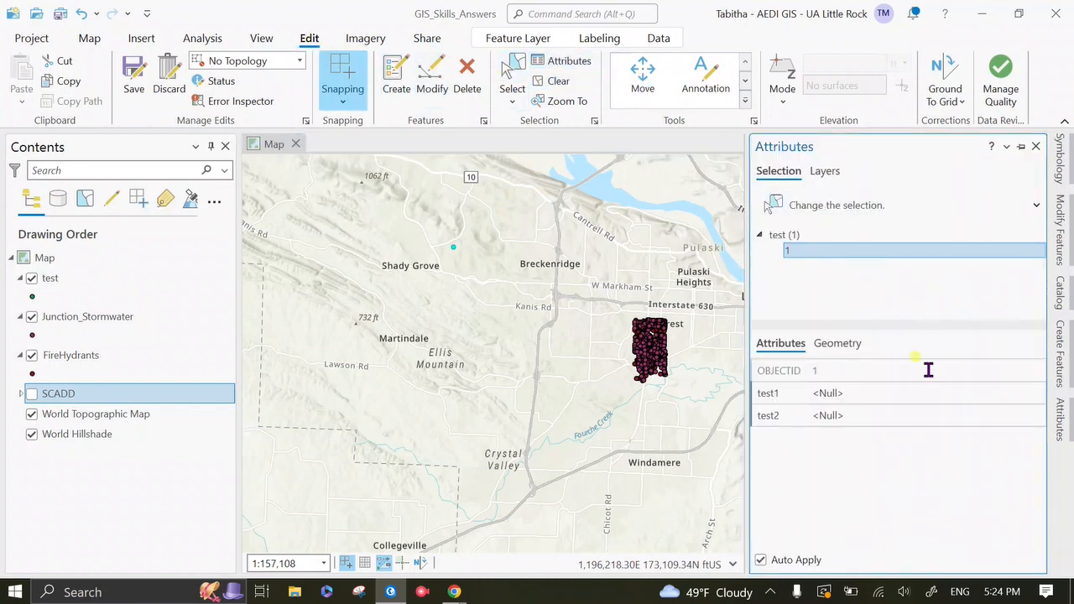
left_click(895, 391)
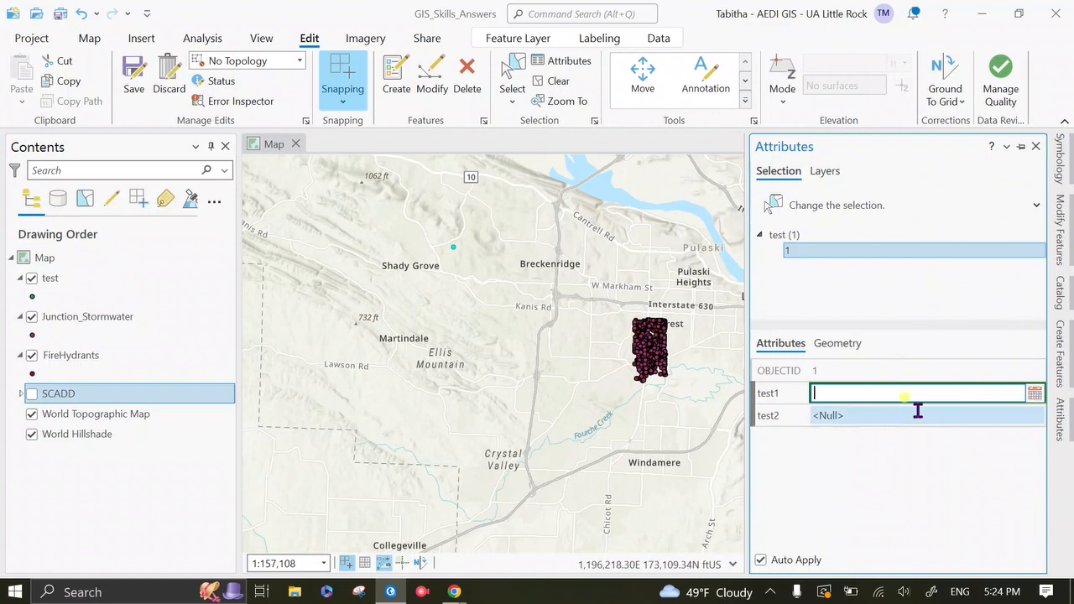
left_click(1034, 393)
left_click(1002, 279)
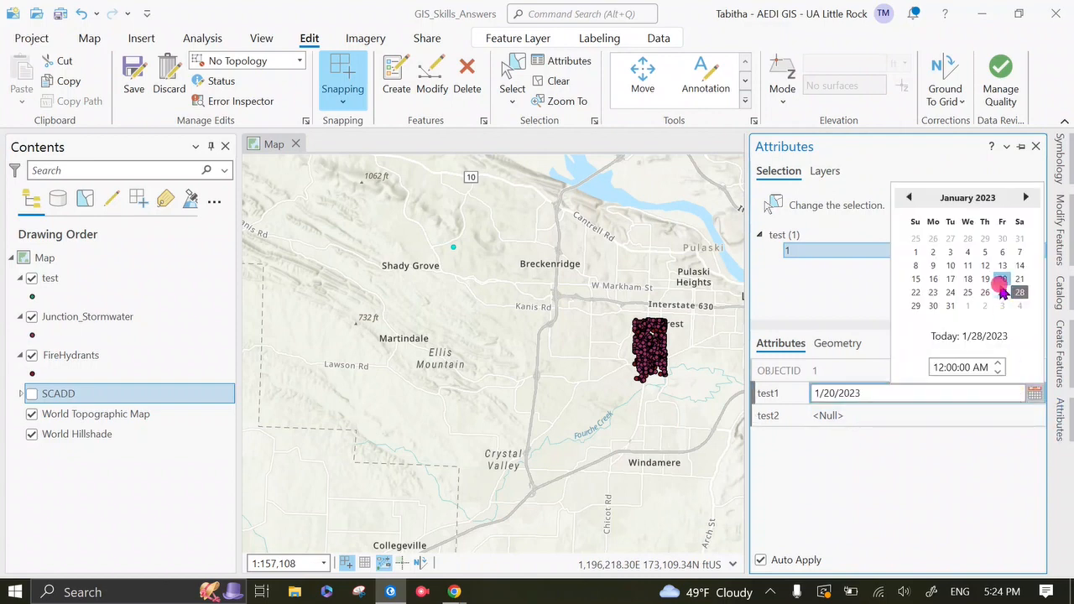
left_click(899, 411)
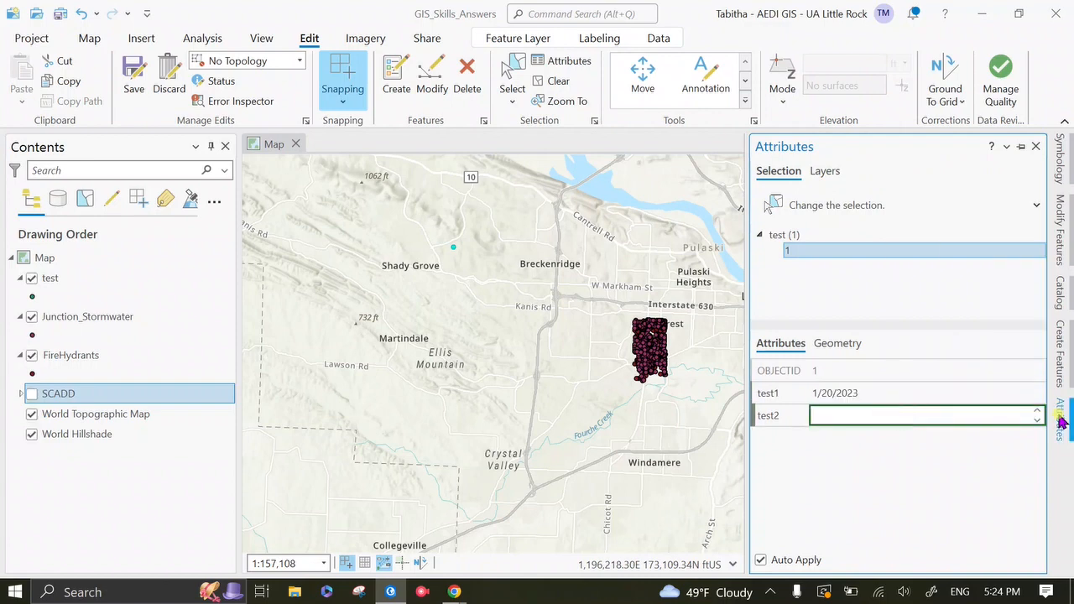
type("2")
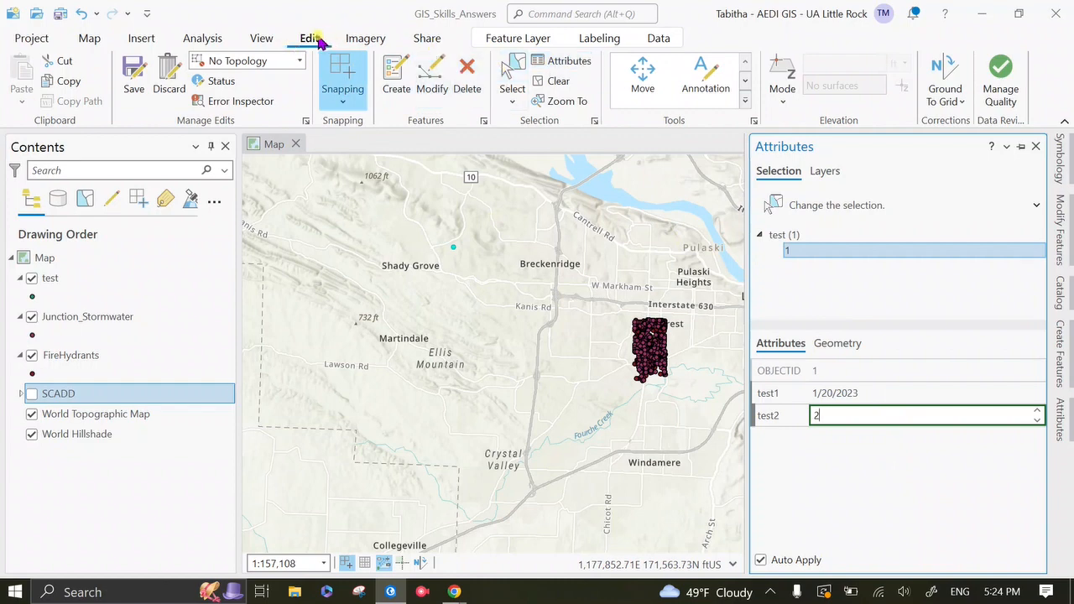
left_click(134, 77)
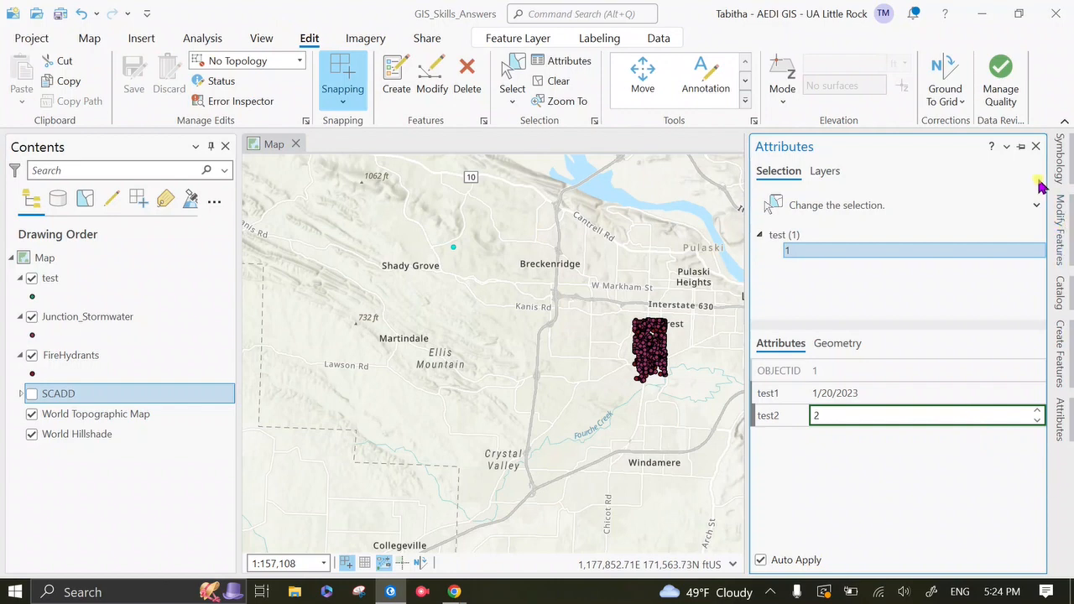
left_click(1035, 146)
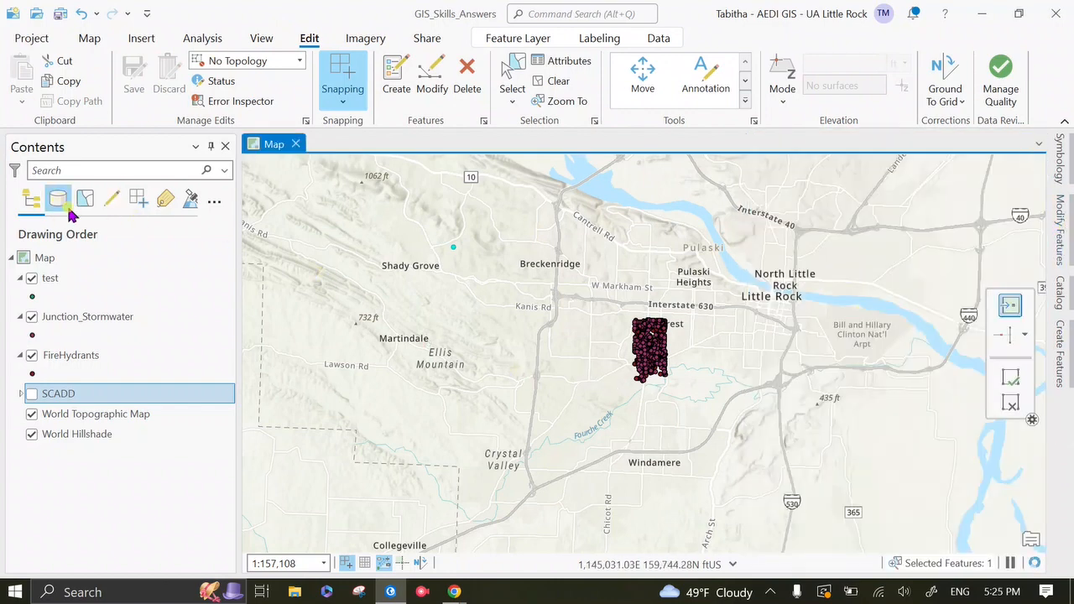
Clear the map selection and examine the saved values in the test layer's attribute table, widening the test2 column, and close the table
left_click(89, 37)
left_click(143, 75)
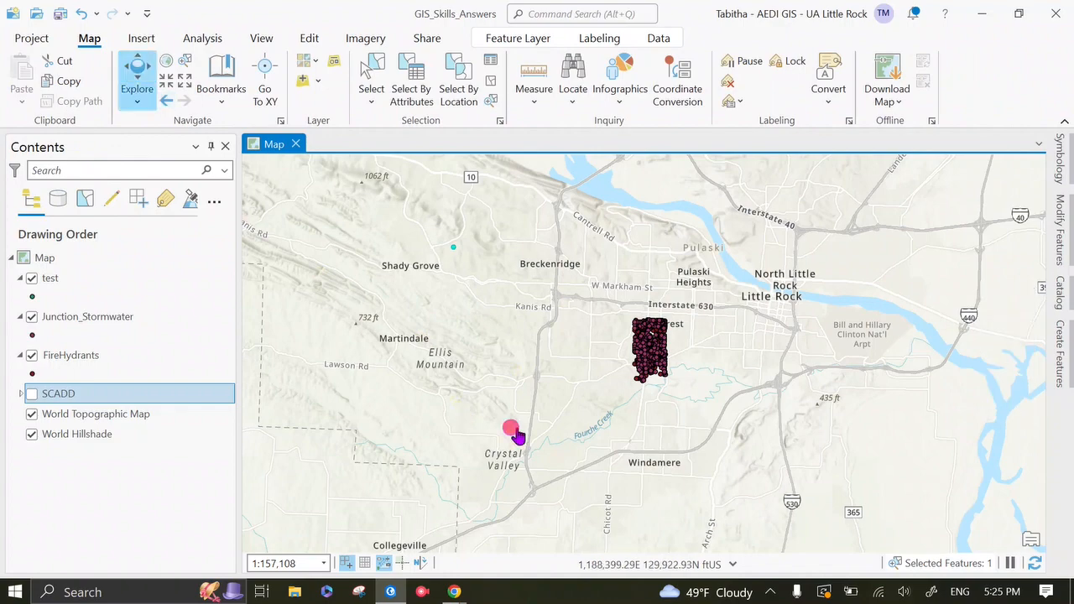
left_click_drag(513, 433, 552, 433)
left_click_drag(571, 332, 609, 385)
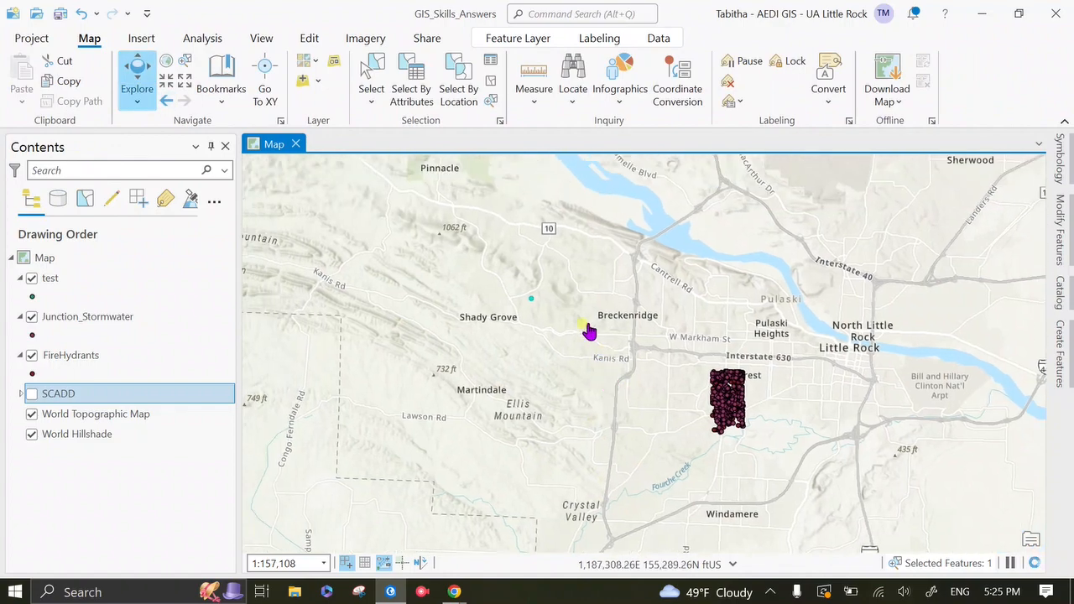
scroll(590, 332, "up", 3)
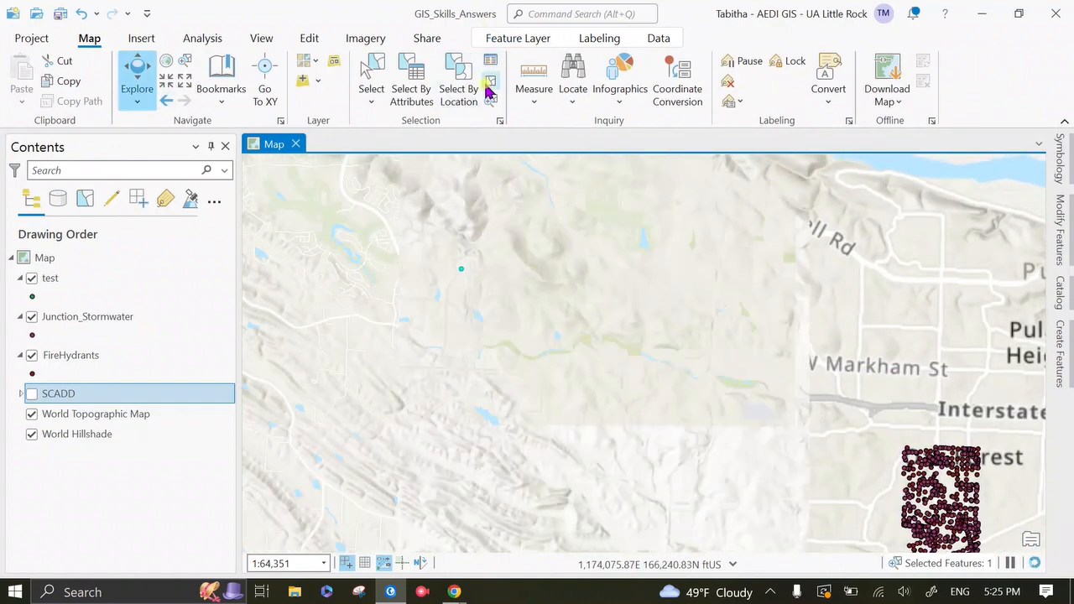
right_click(51, 278)
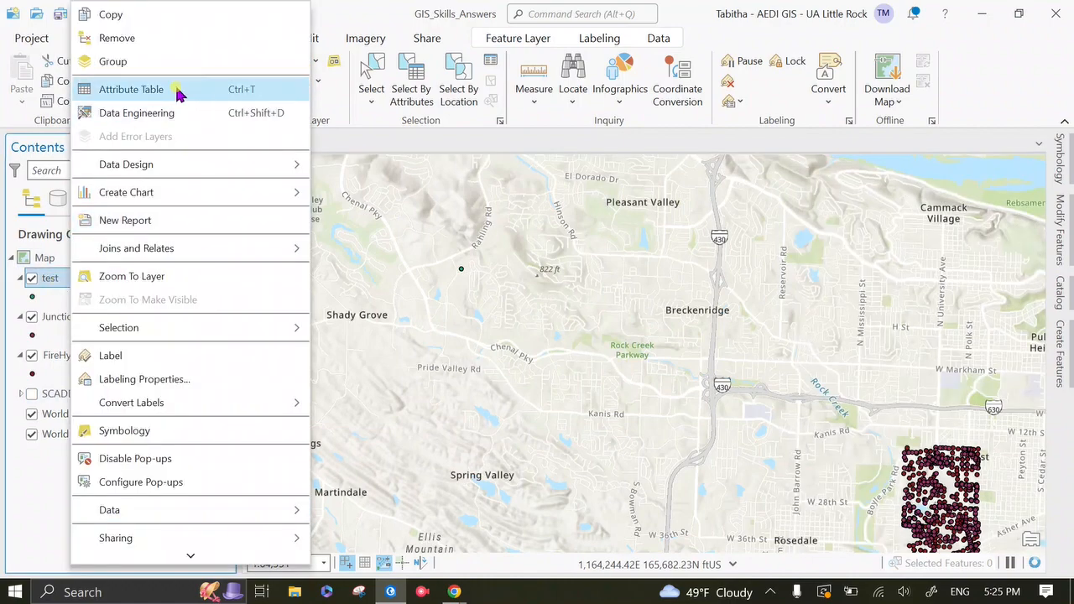
left_click(132, 89)
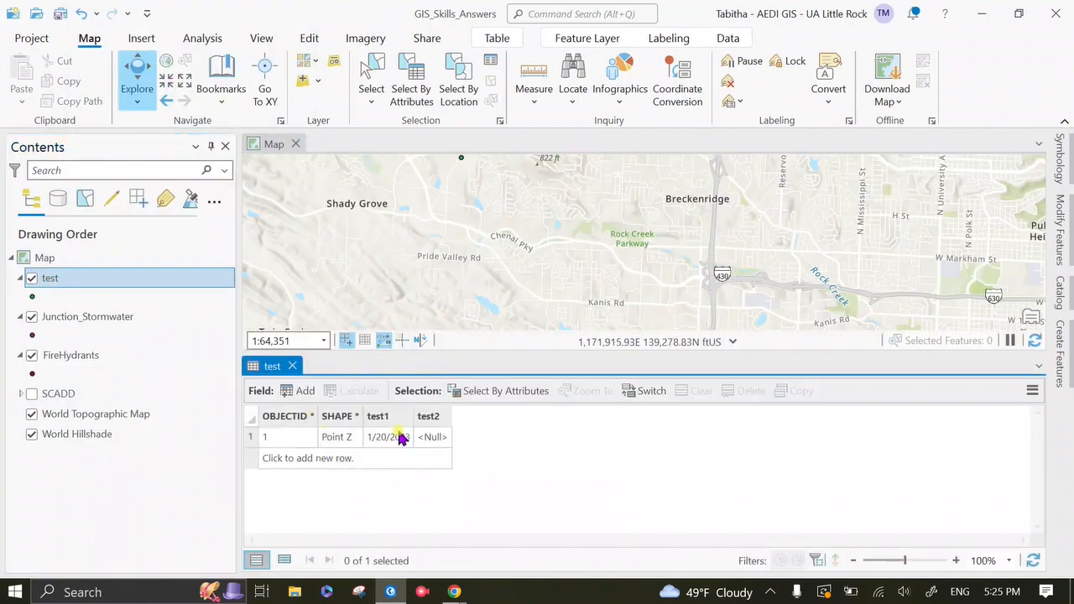
left_click(435, 438)
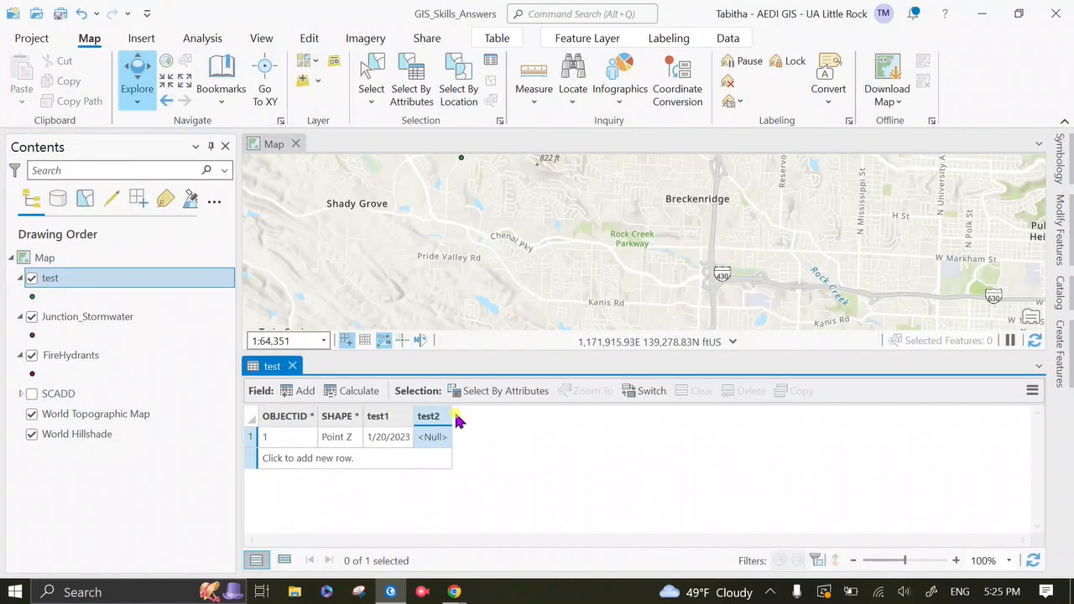
left_click_drag(452, 413, 514, 414)
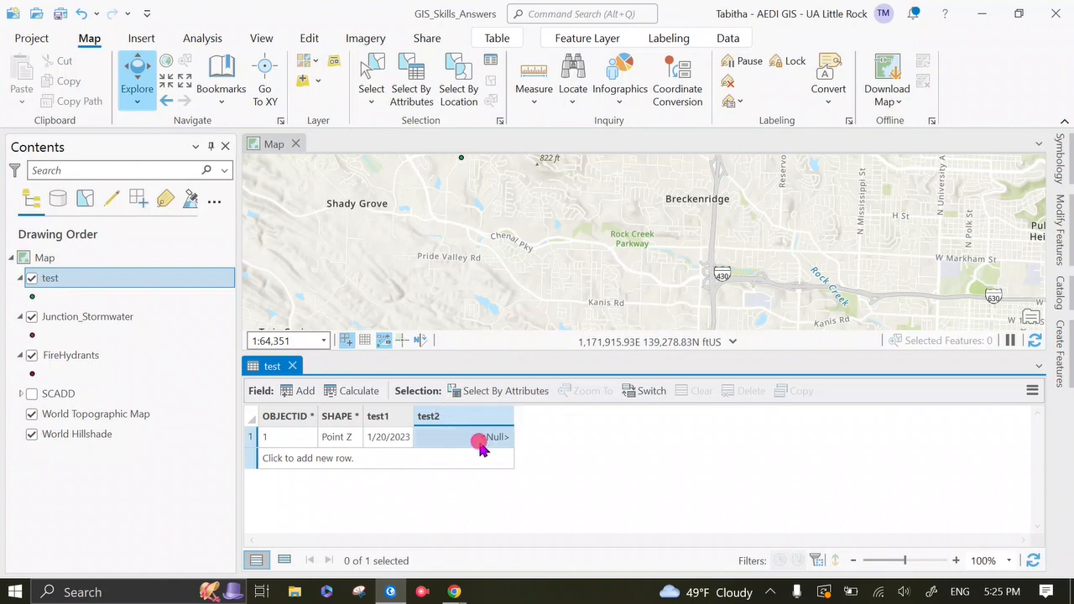
left_click(292, 366)
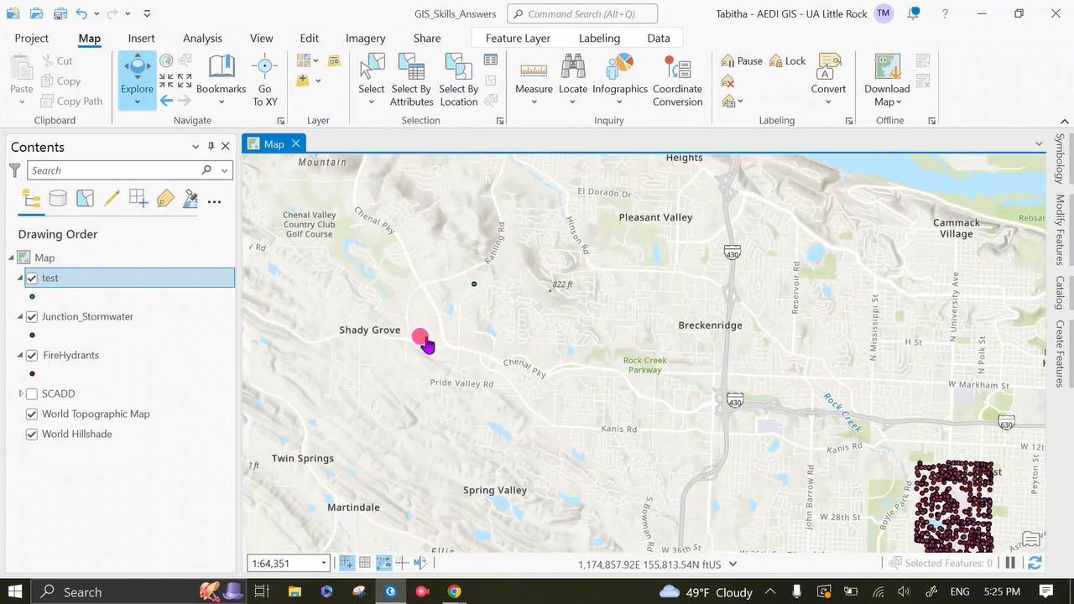
Select the test point northeast of Shady Grove and display its attributes for editing
left_click(310, 39)
left_click(509, 73)
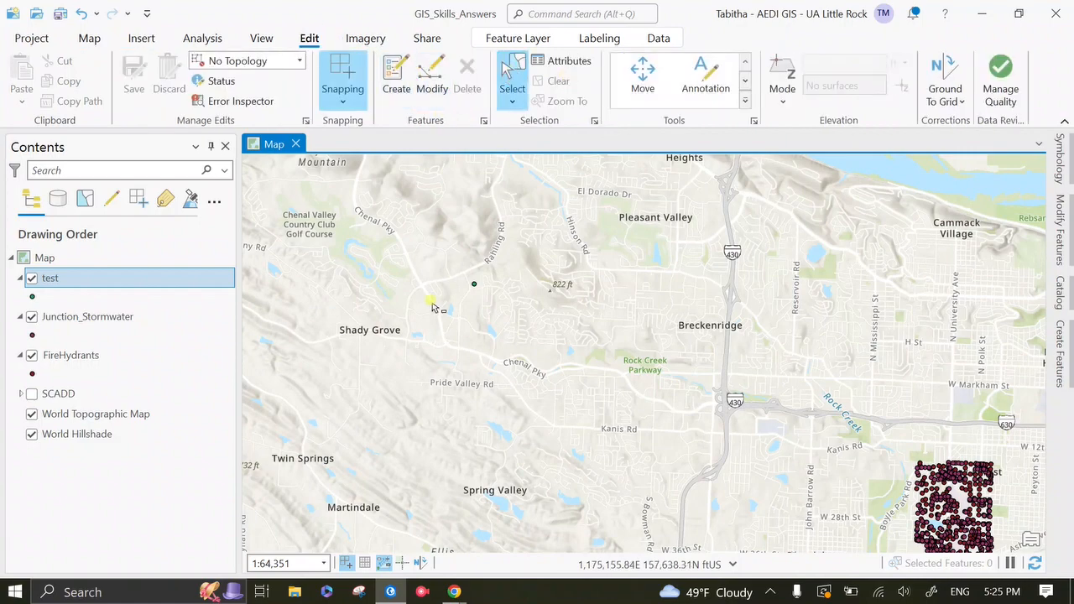
left_click_drag(473, 245, 511, 299)
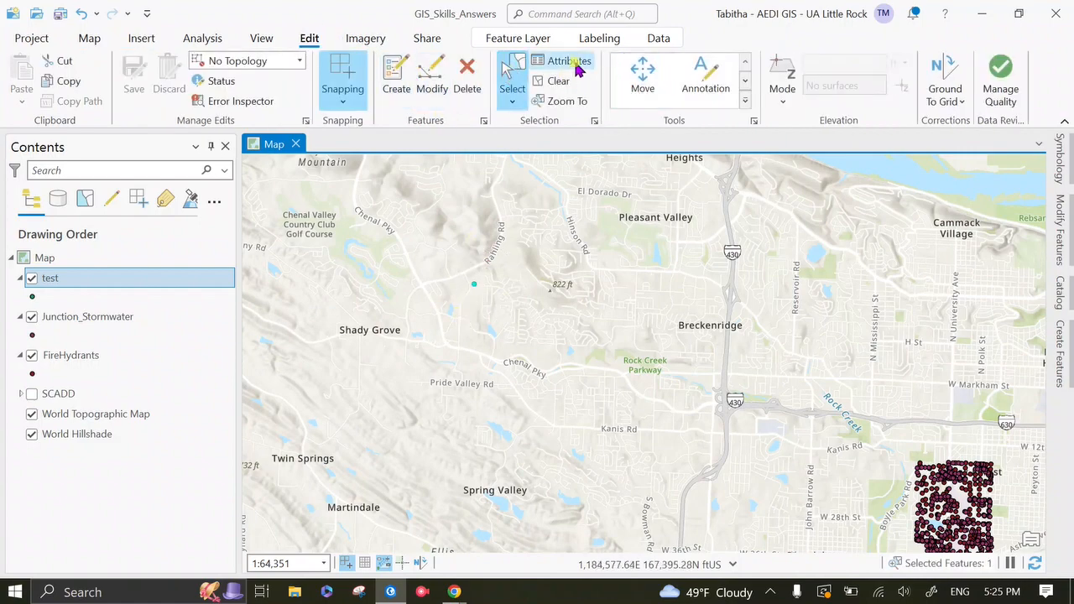
left_click(571, 63)
Set the selected point's test2 attribute to 2, save the edits and close the attributes
left_click(852, 407)
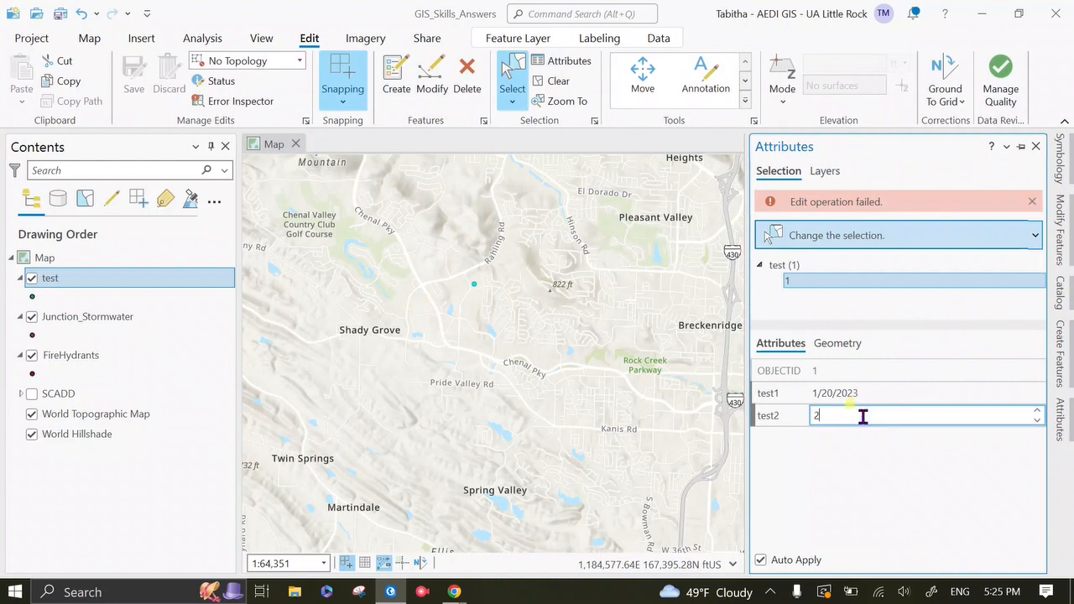
key("Return")
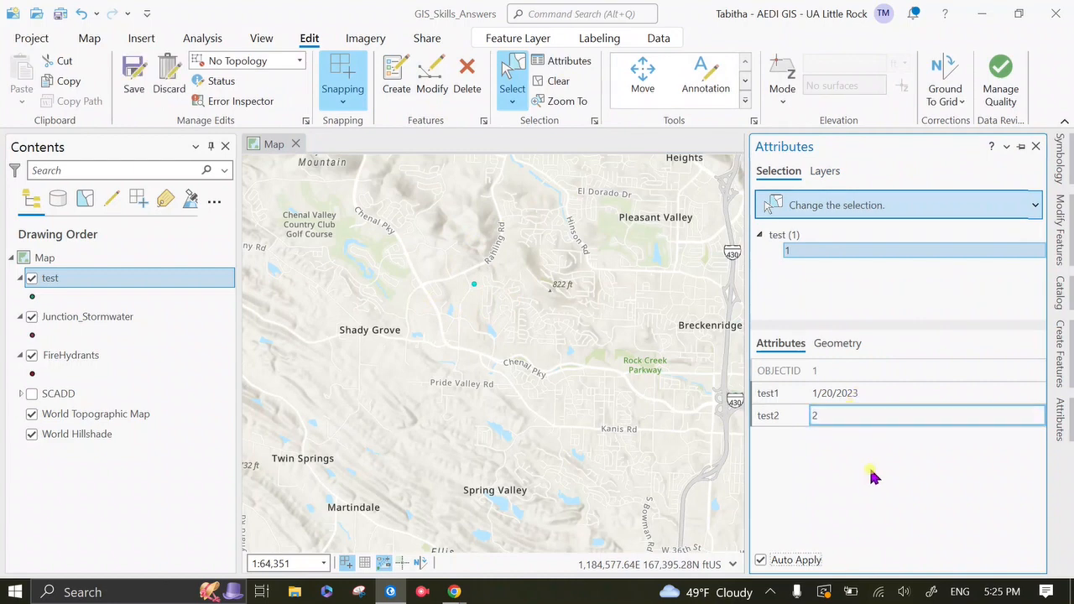
left_click(862, 411)
left_click(138, 72)
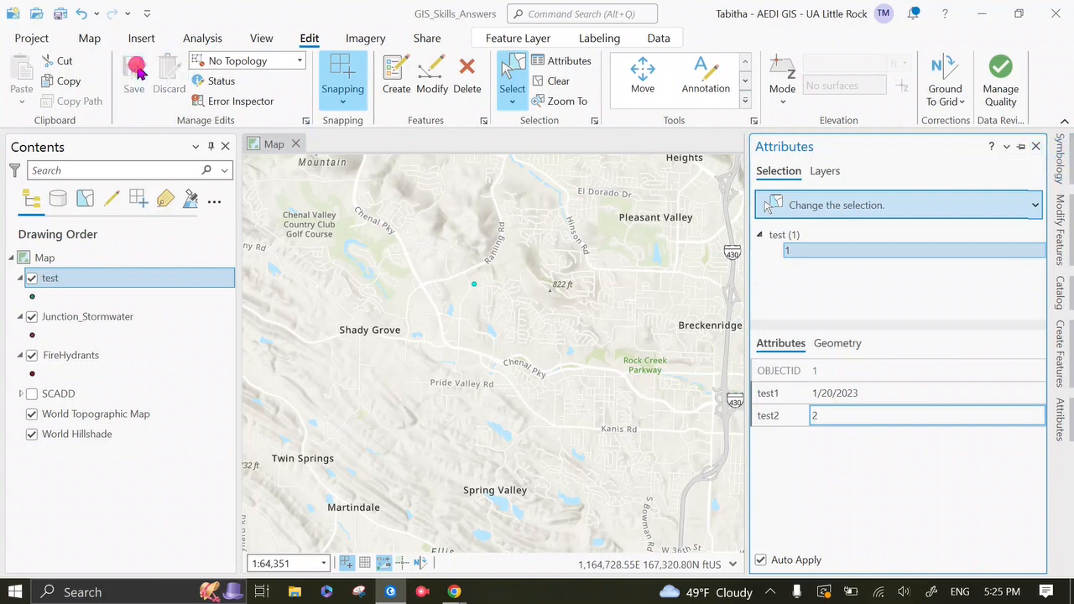
left_click(1035, 147)
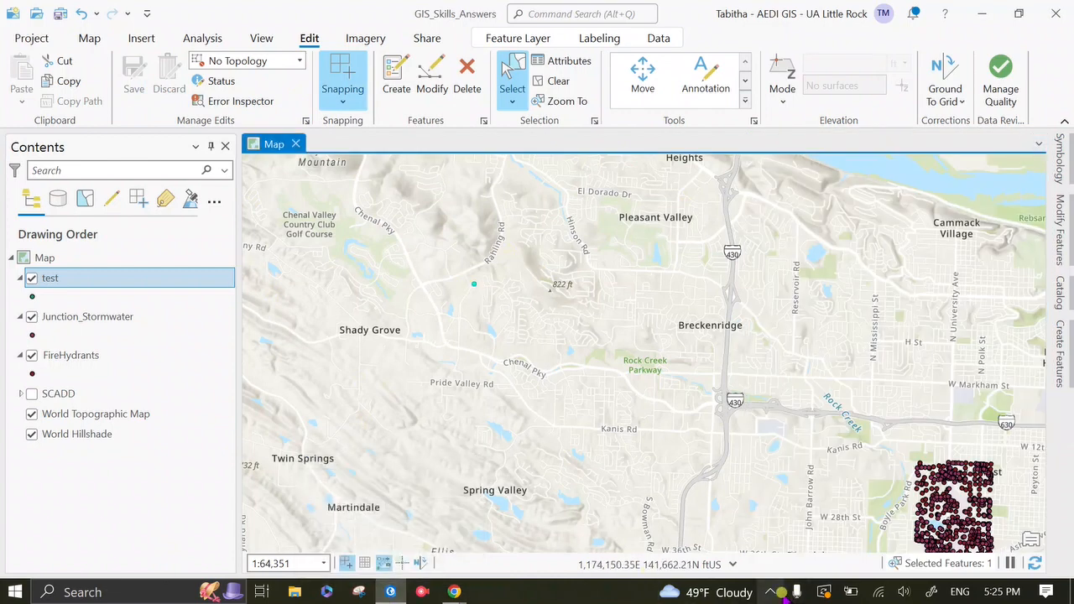
left_click(772, 592)
left_click(766, 561)
left_click(636, 280)
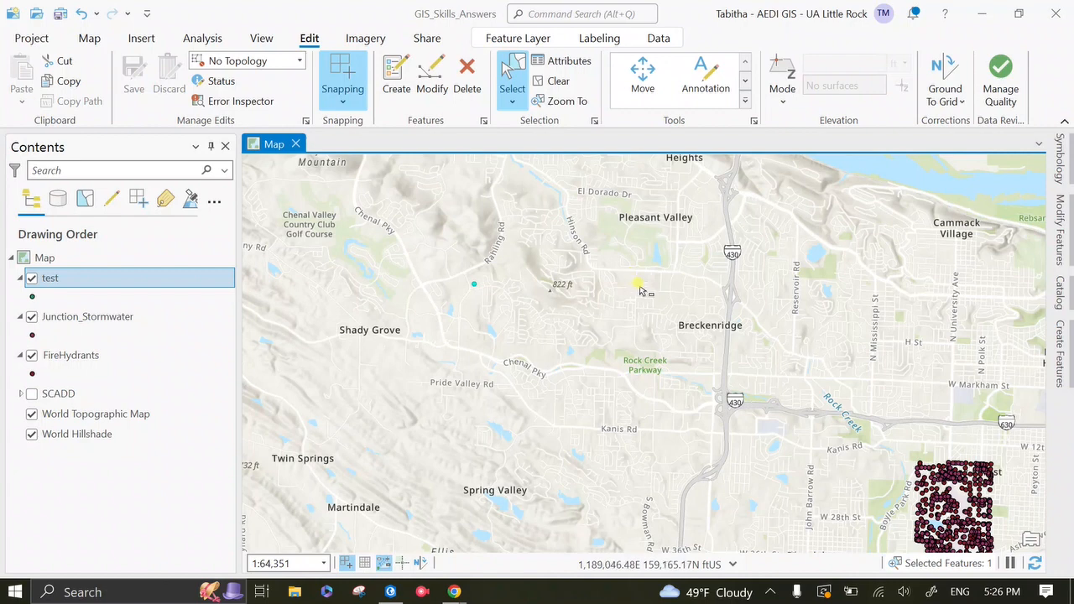
Start Export Features for the test layer, keeping the map visible beside the dialog
left_click(88, 287)
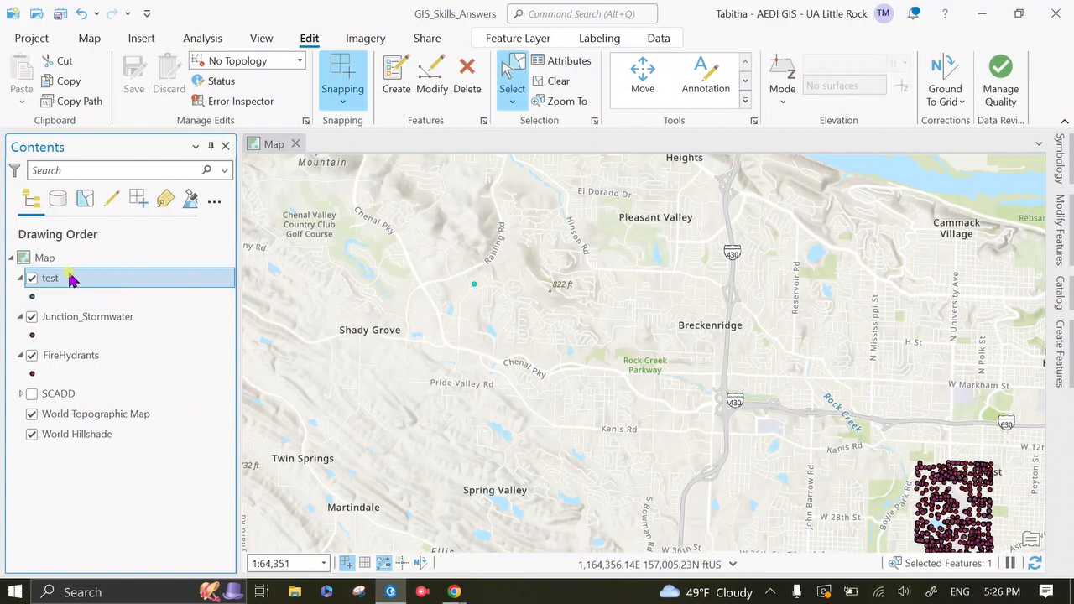
right_click(73, 282)
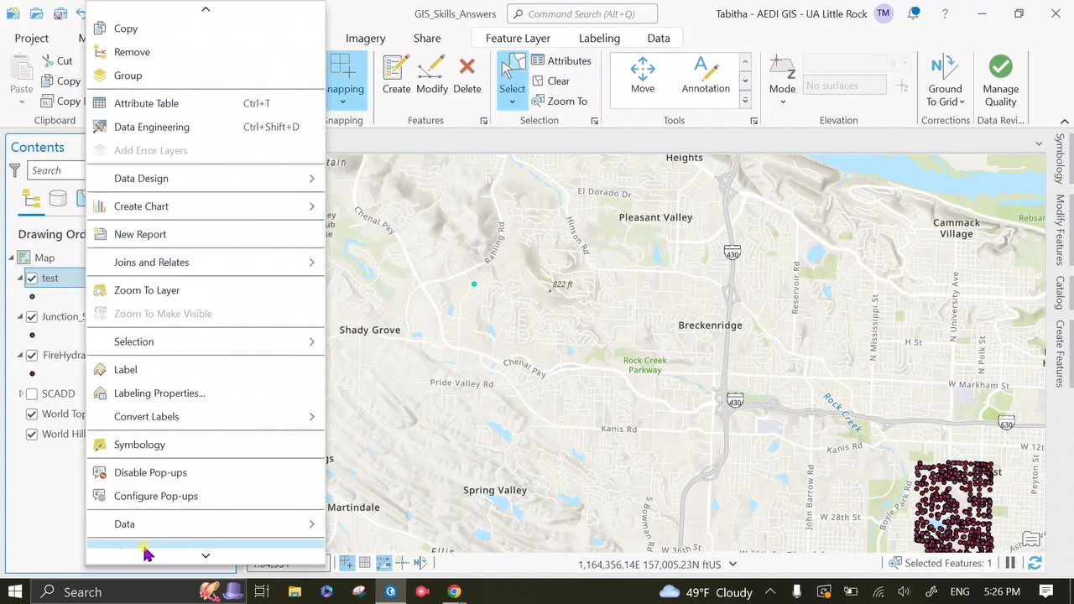
mouse_move(159, 533)
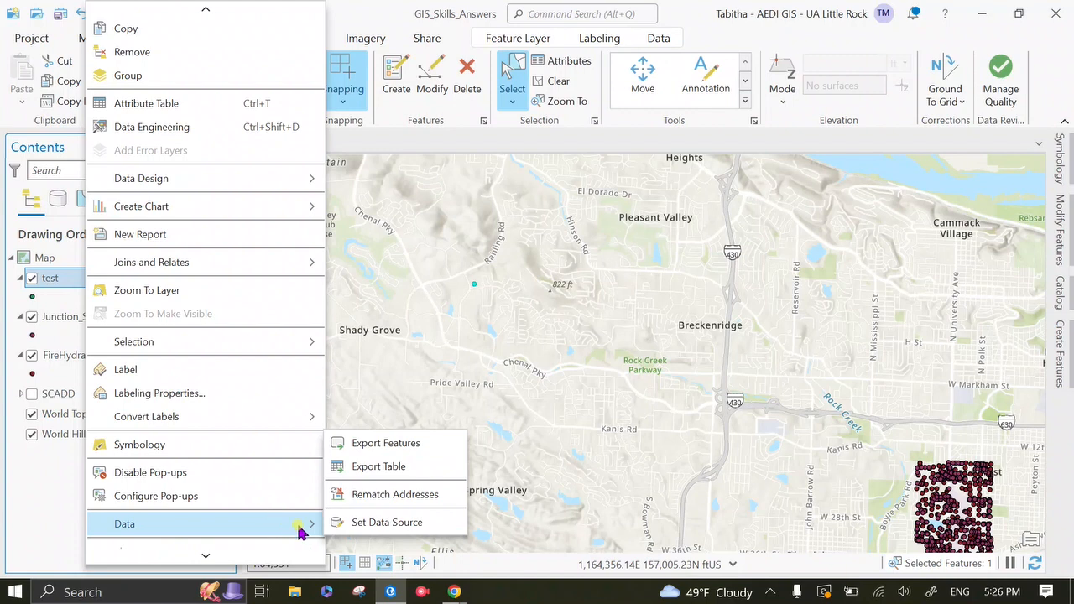
left_click(406, 445)
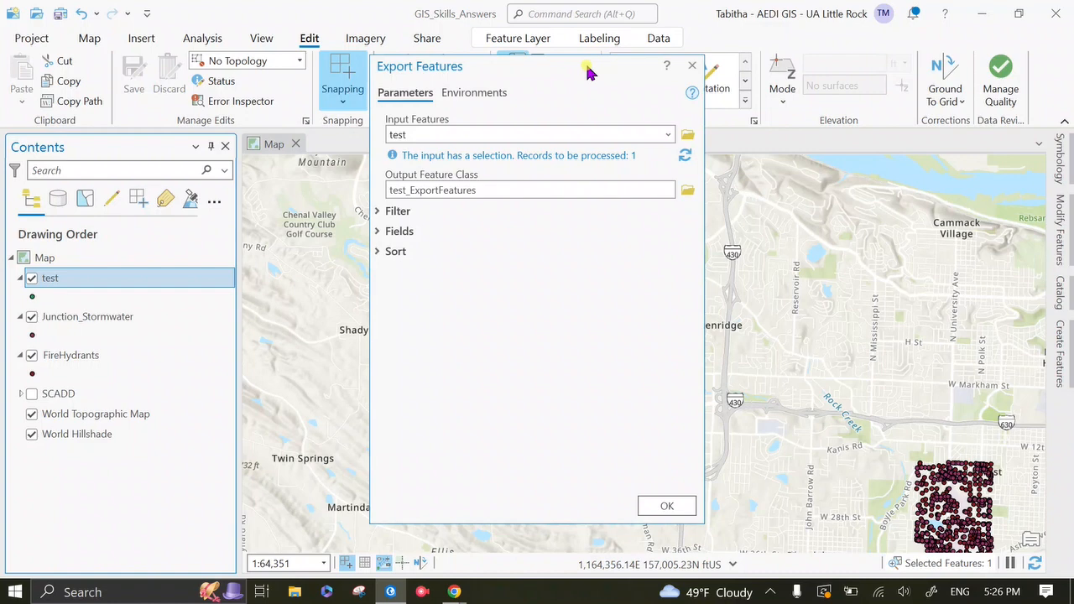
left_click_drag(588, 71, 824, 135)
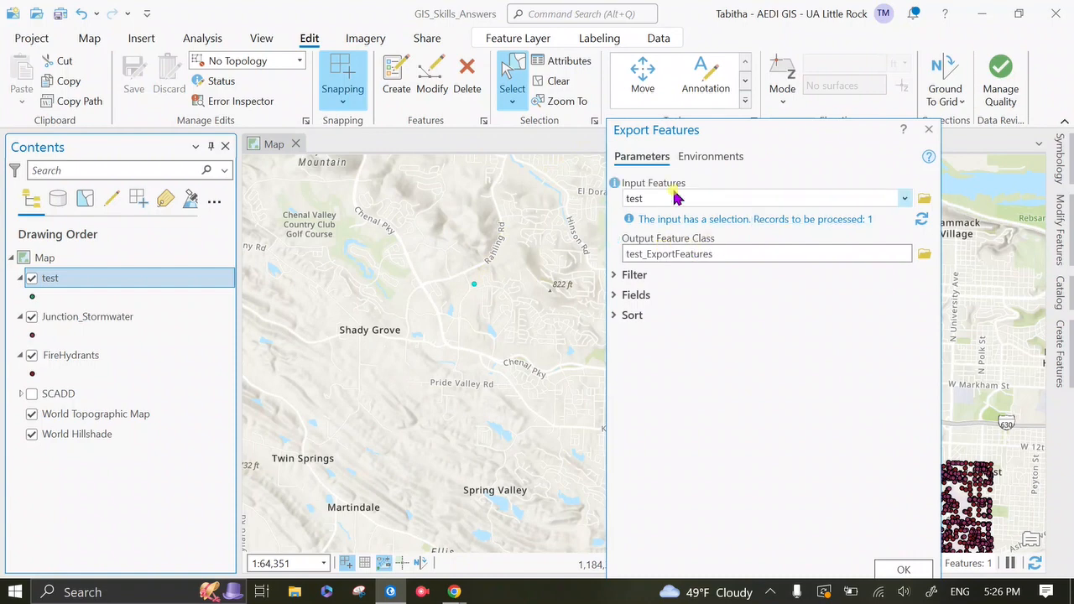
Clear the map selection and refresh the export input so the whole test layer is used as the input features
left_click(554, 80)
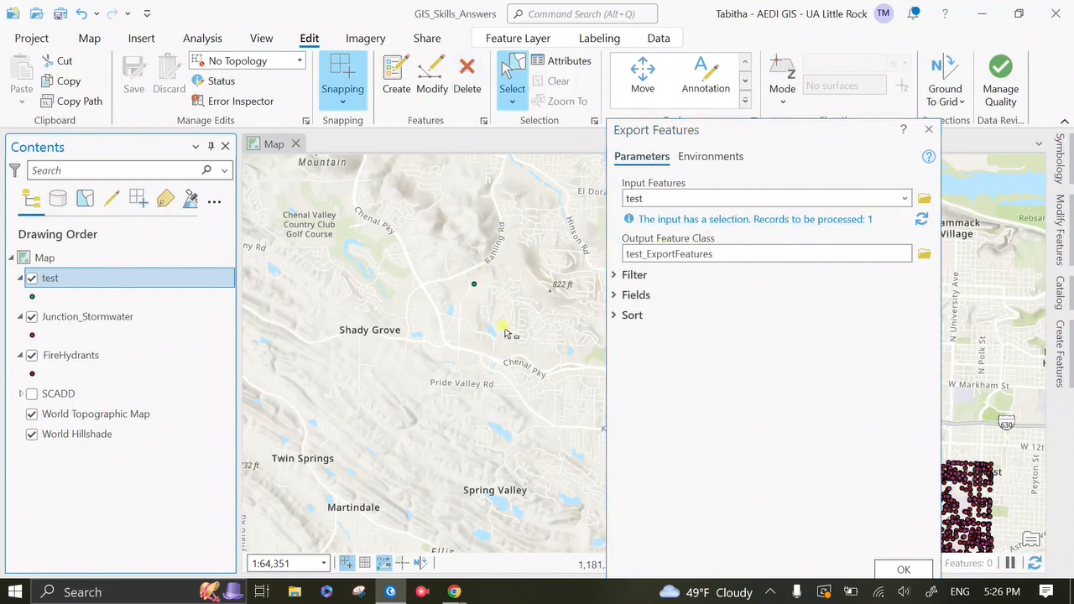
left_click(920, 219)
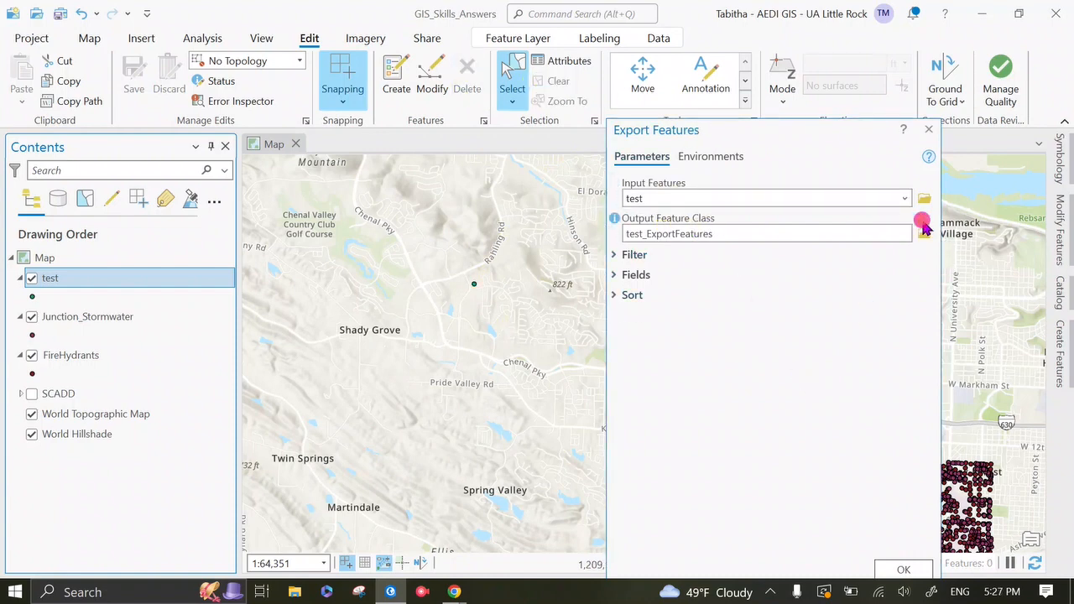
left_click_drag(797, 132, 525, 52)
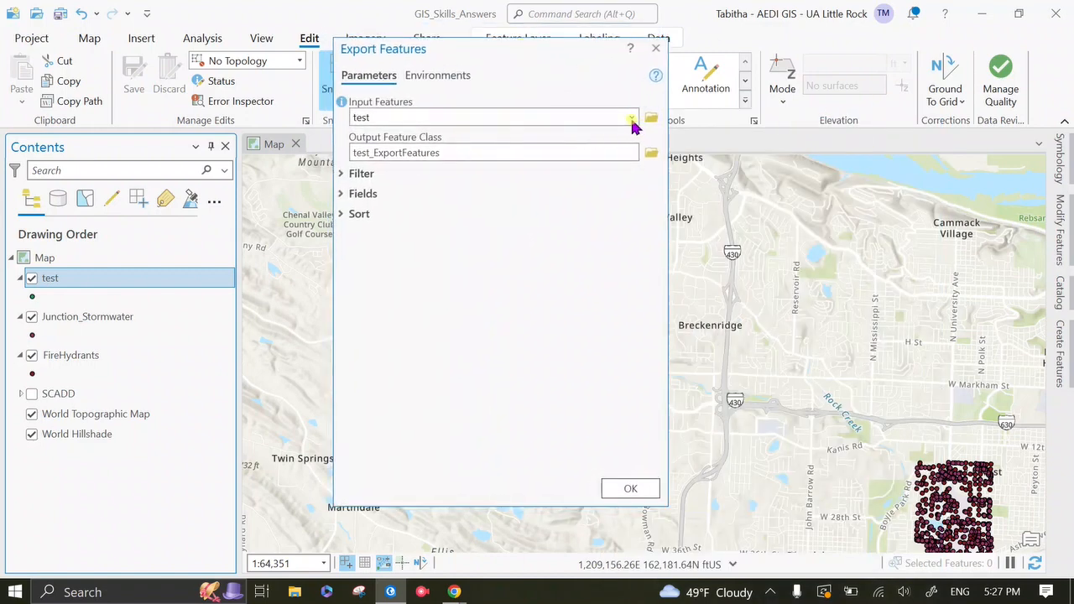
left_click(631, 118)
left_click(432, 138)
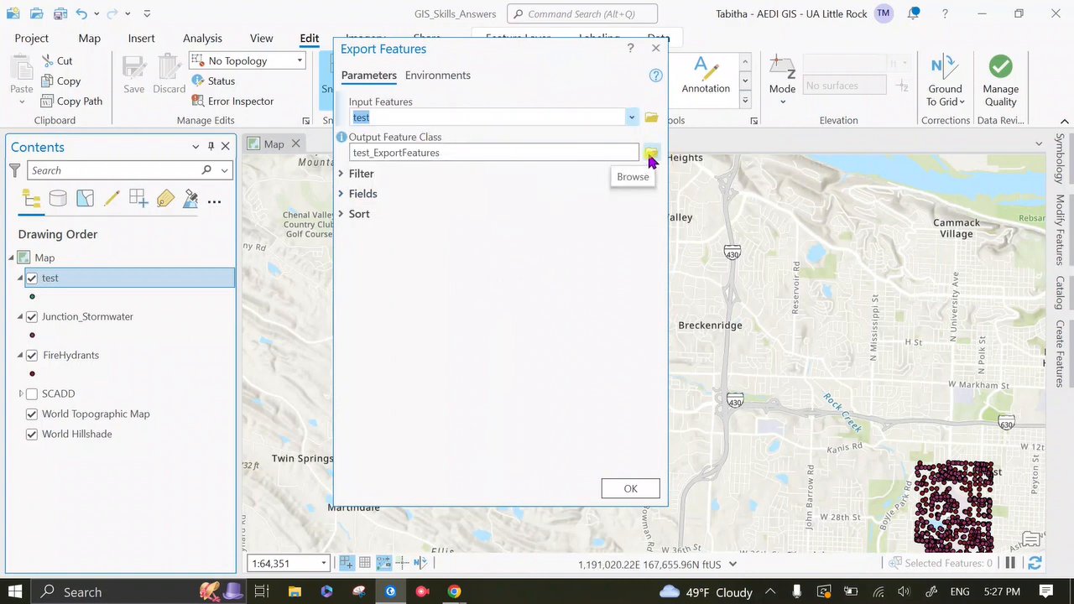
Browse the output feature class location to the 1.2 folder in Desktop > GISII > Week1
left_click(650, 155)
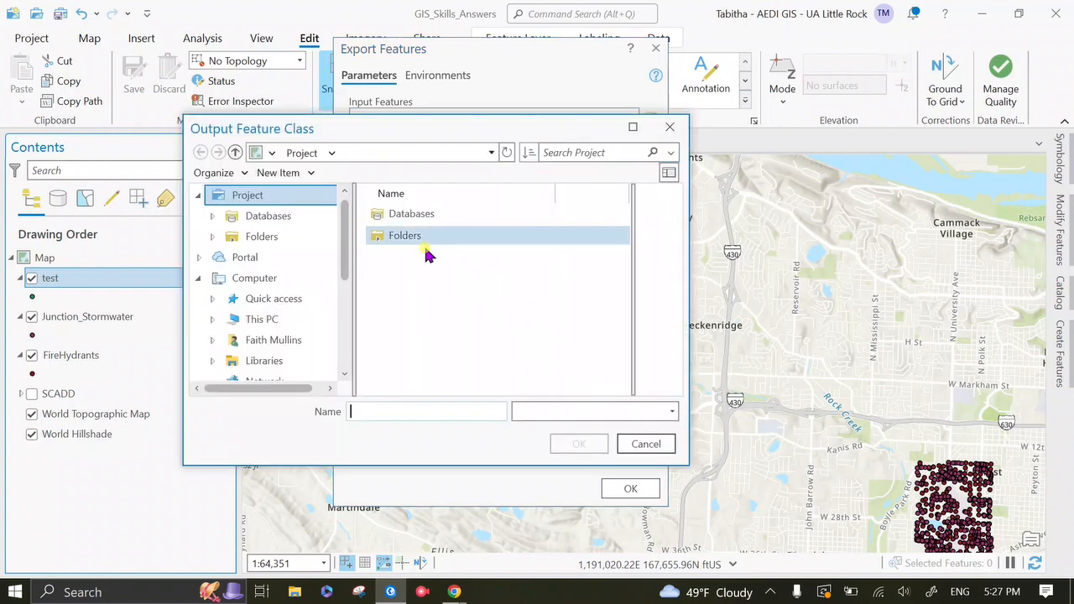
double_click(420, 239)
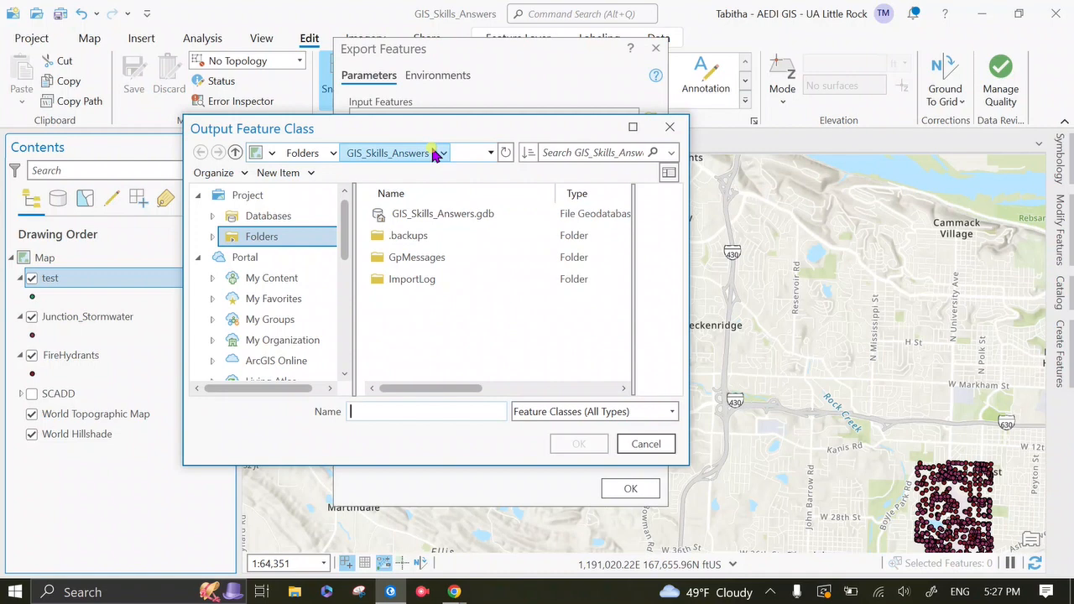
left_click_drag(427, 130, 556, 177)
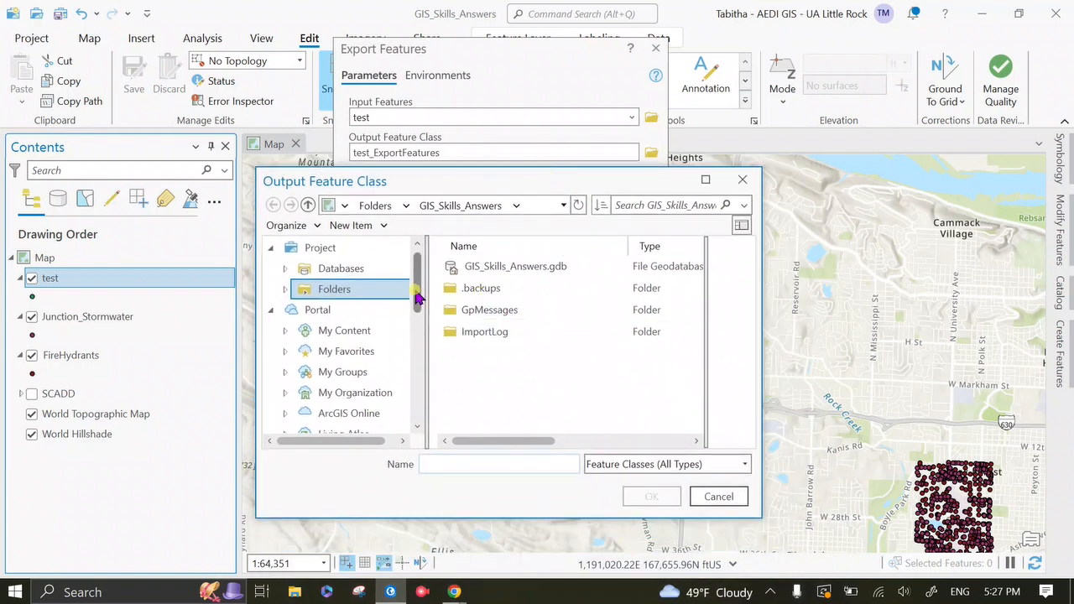
left_click(272, 309)
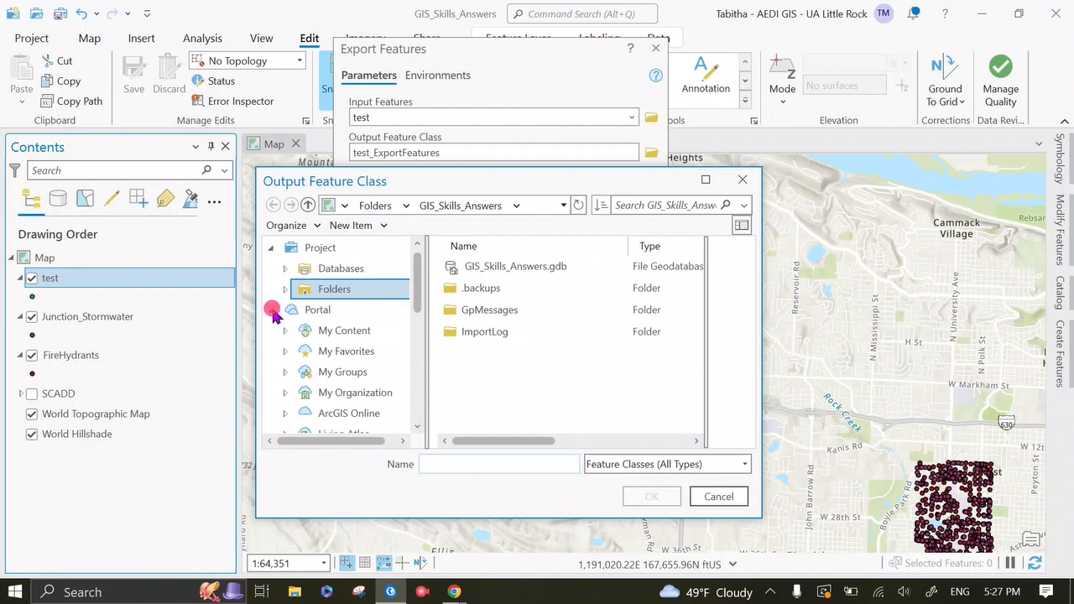
left_click(269, 247)
left_click(333, 332)
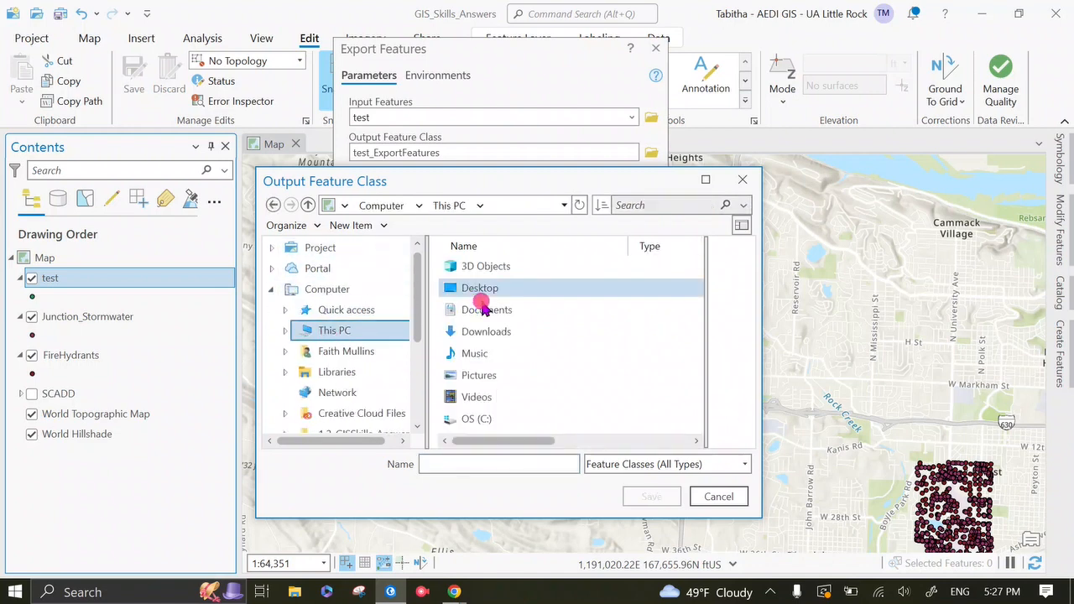
double_click(504, 292)
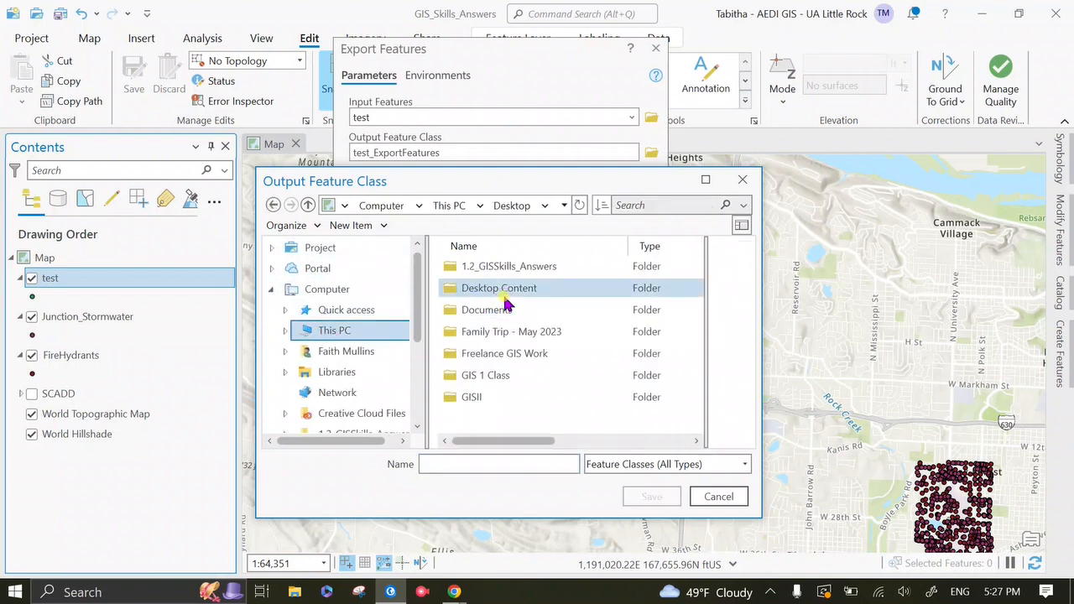
double_click(488, 398)
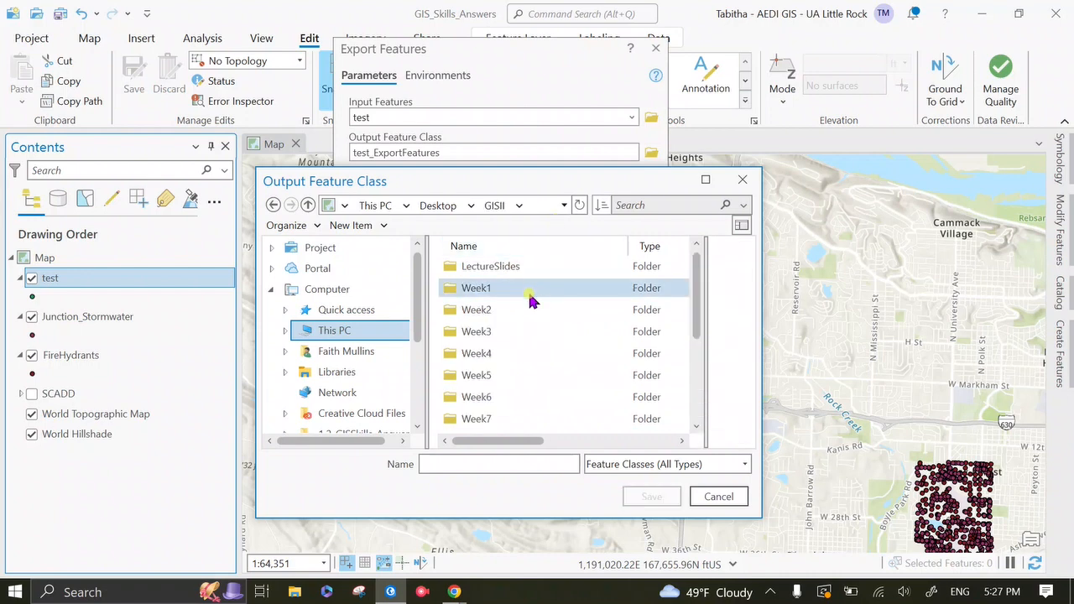
double_click(528, 291)
left_click(518, 289)
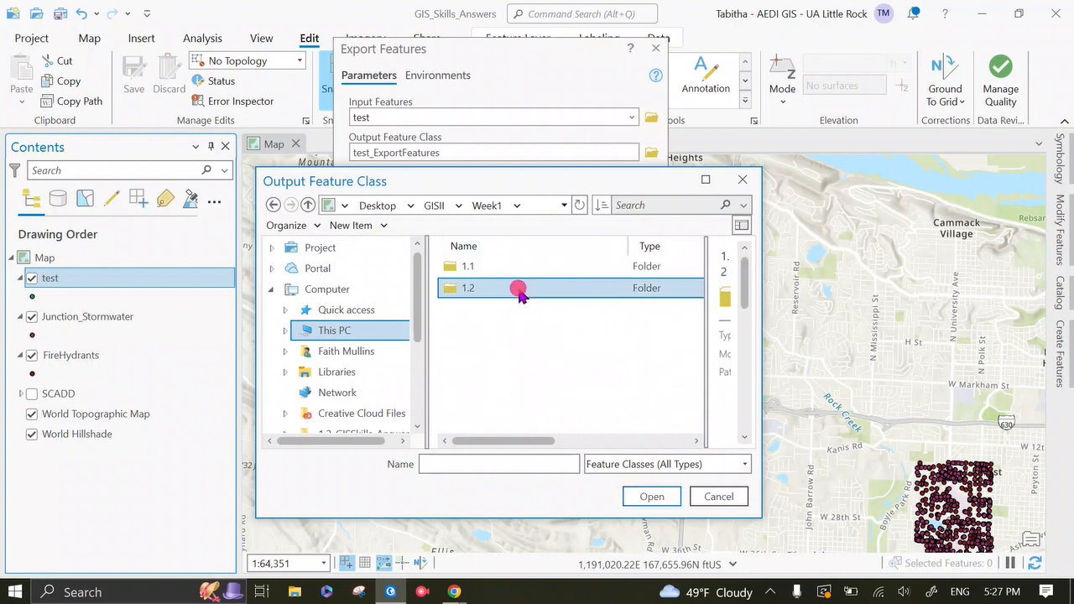
double_click(518, 289)
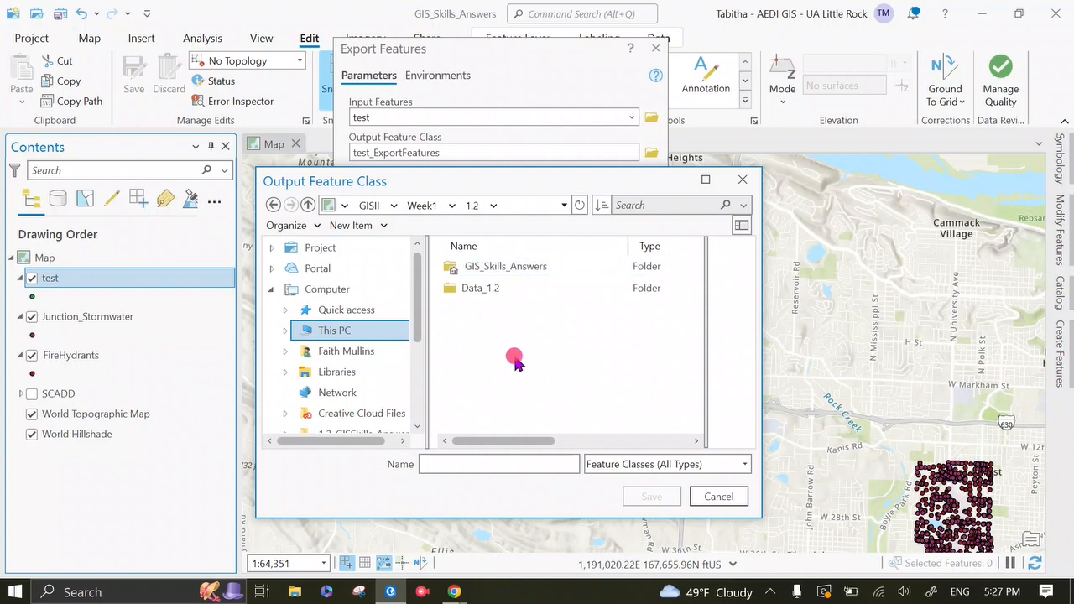
Name the output feature class 1.2_practice_shape and save that output choice in the 1.2 folder
left_click(505, 461)
type("1.2_practice_shape")
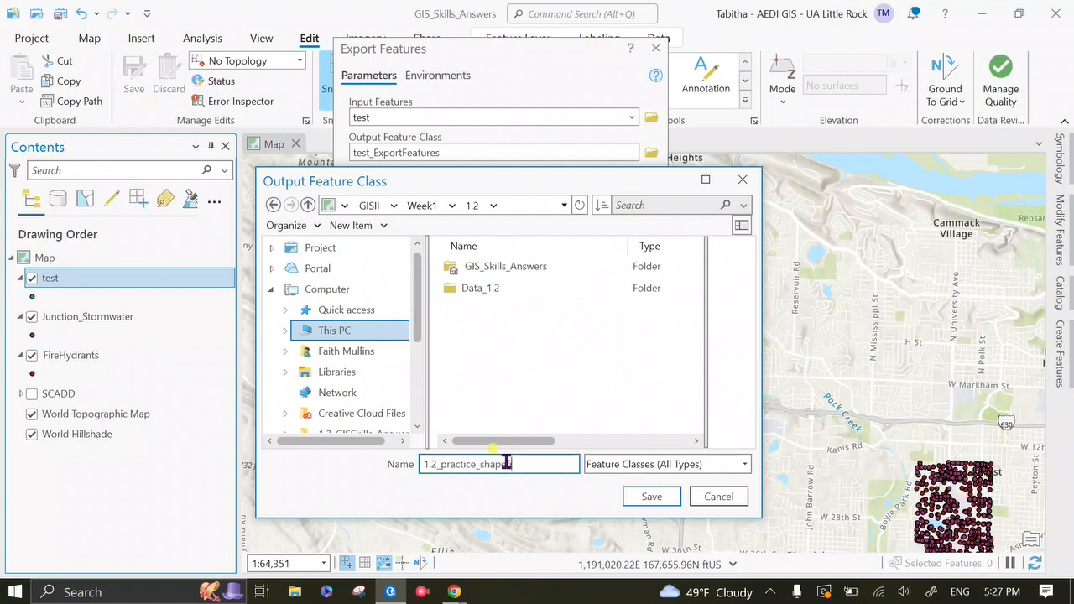
key("Return")
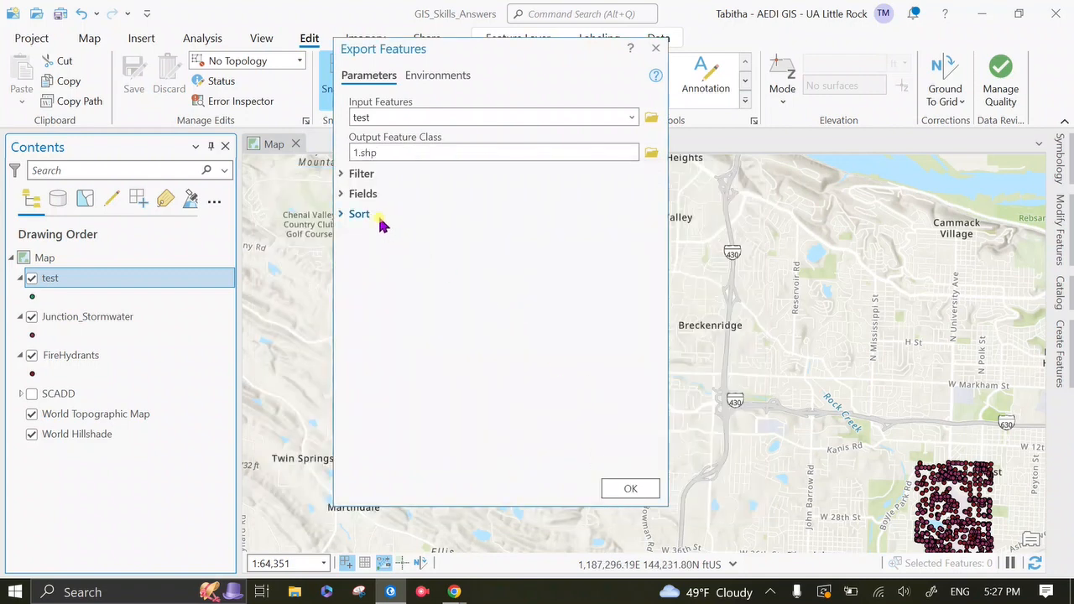
Review the Fields, Filter and Sort options of the export and run it for the test layer
left_click(340, 195)
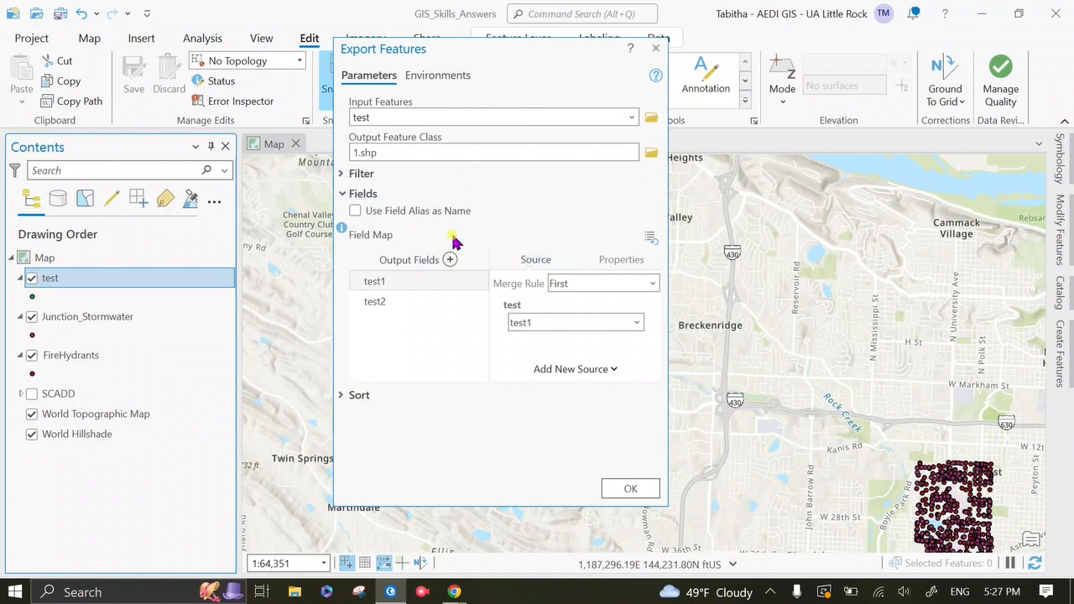
left_click(356, 176)
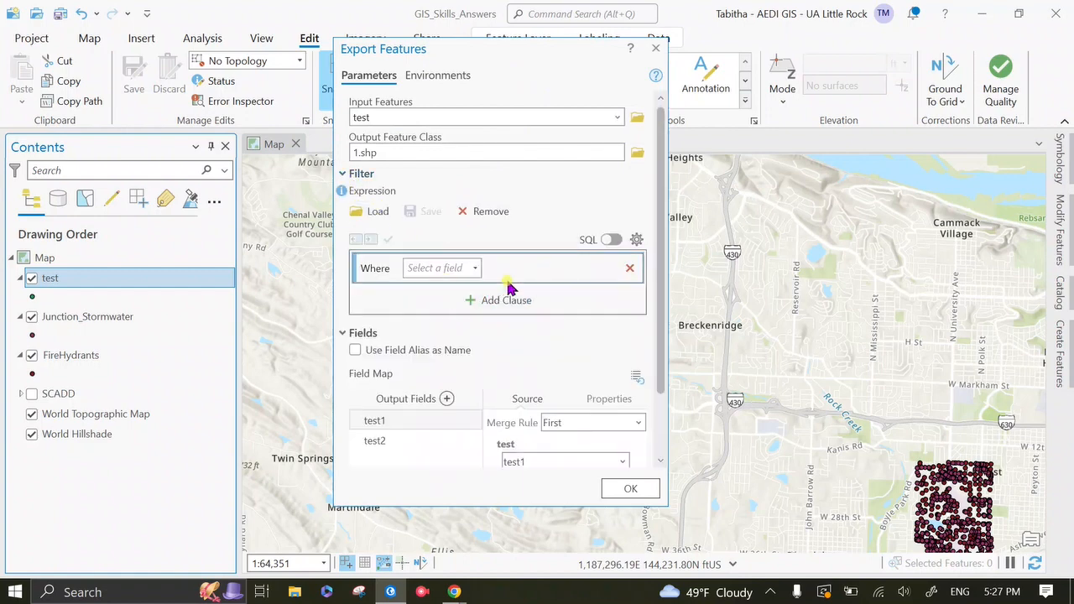
left_click(342, 174)
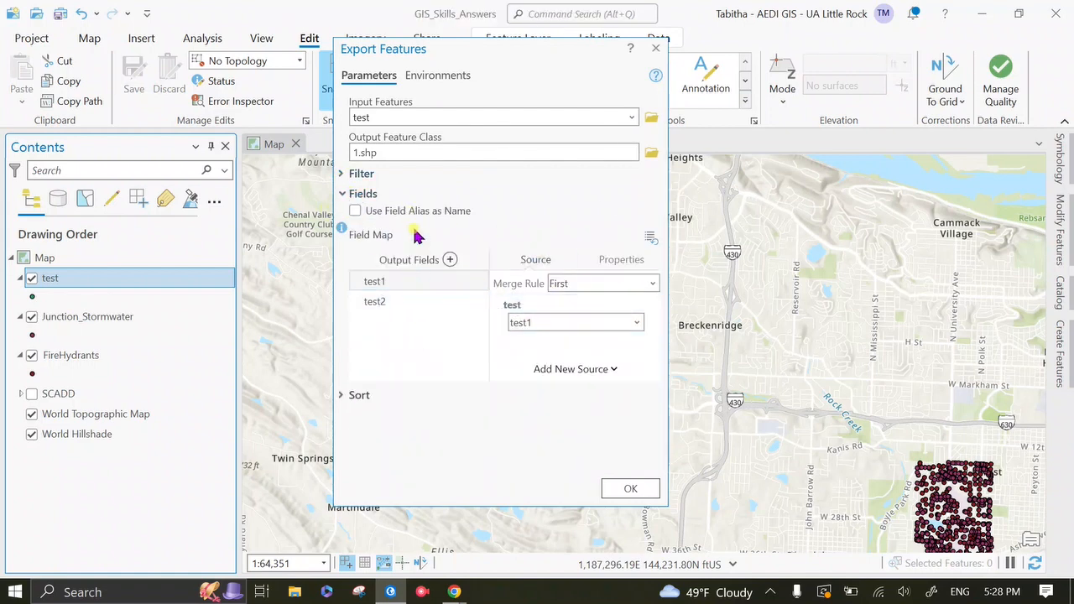
left_click(358, 193)
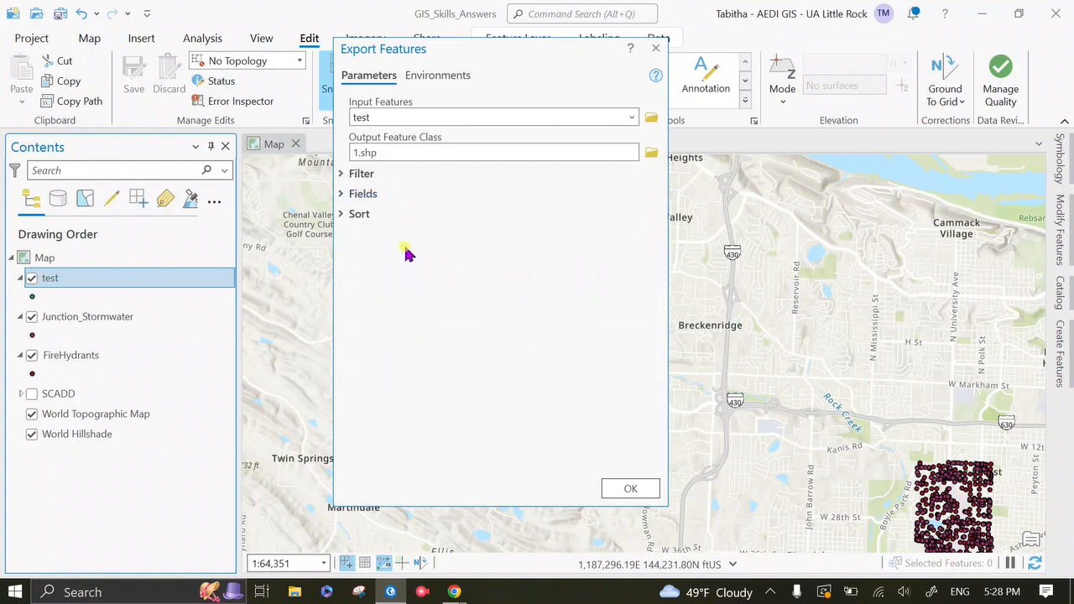
left_click(356, 214)
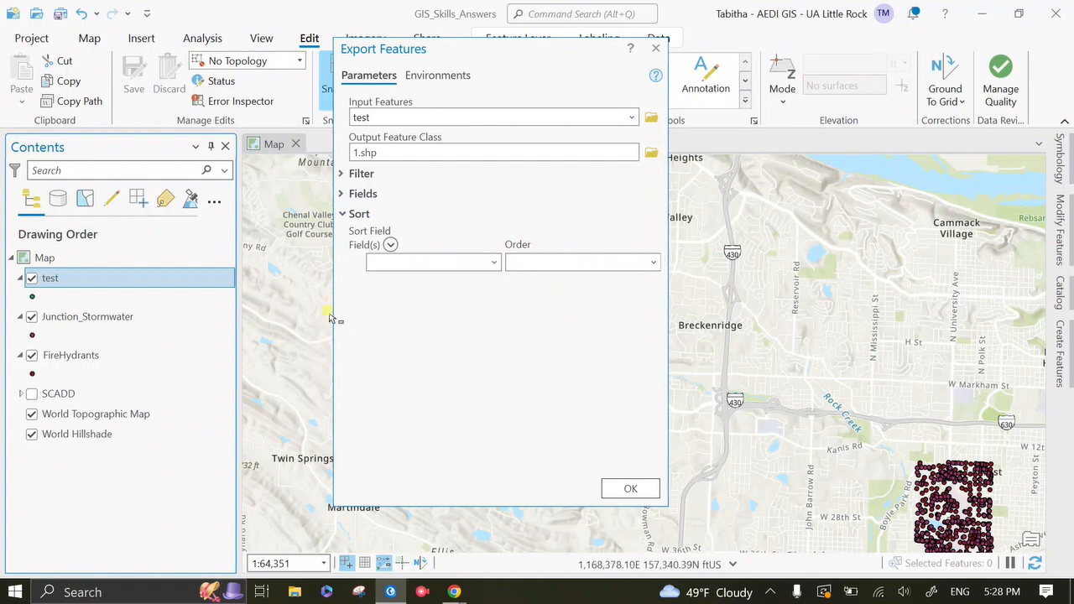
left_click(357, 215)
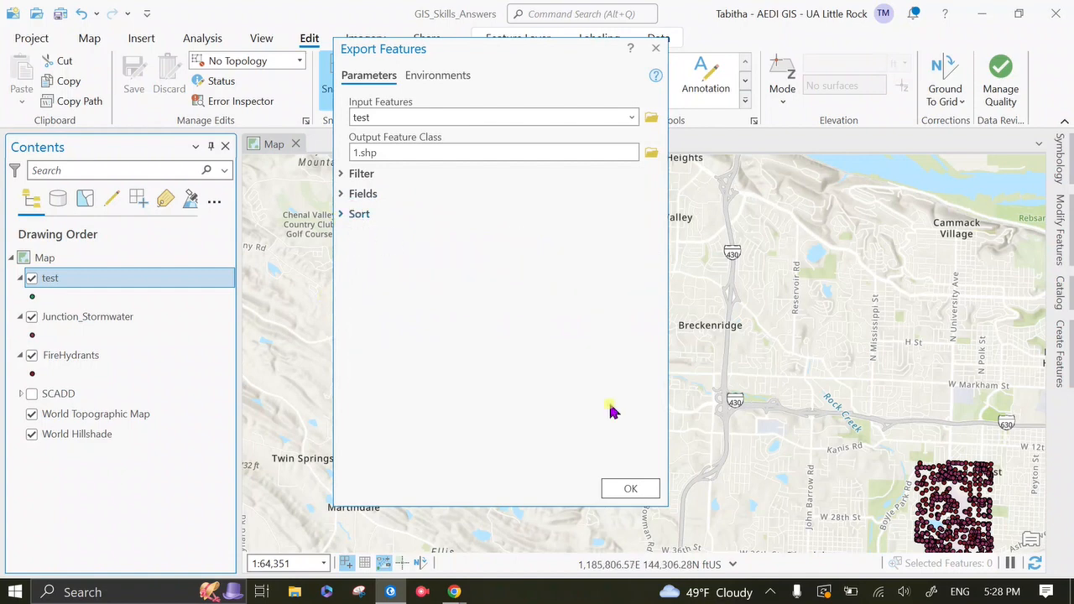
left_click(637, 489)
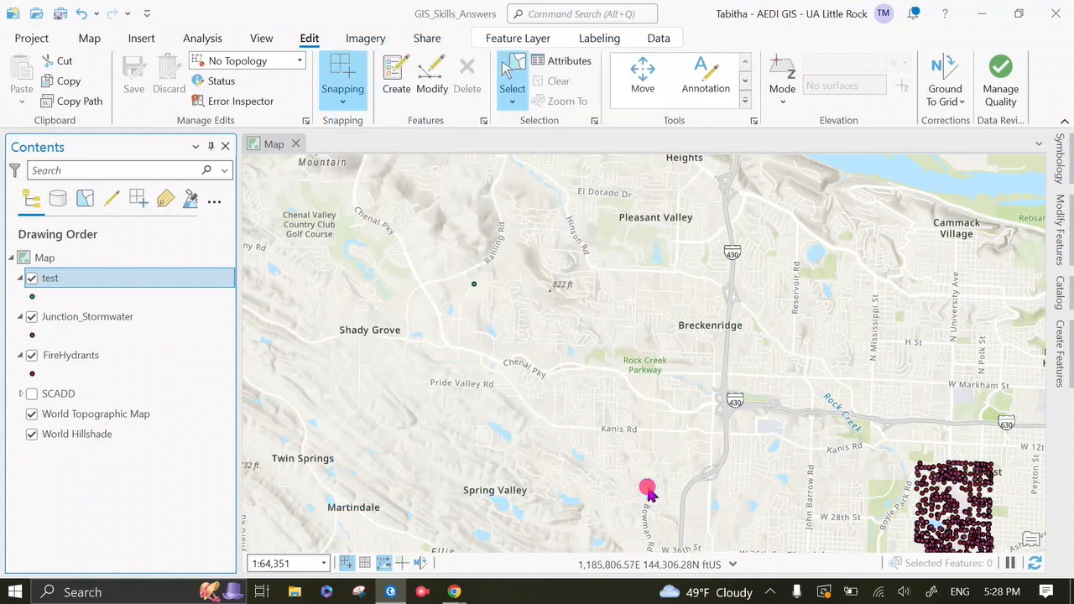
right_click(203, 286)
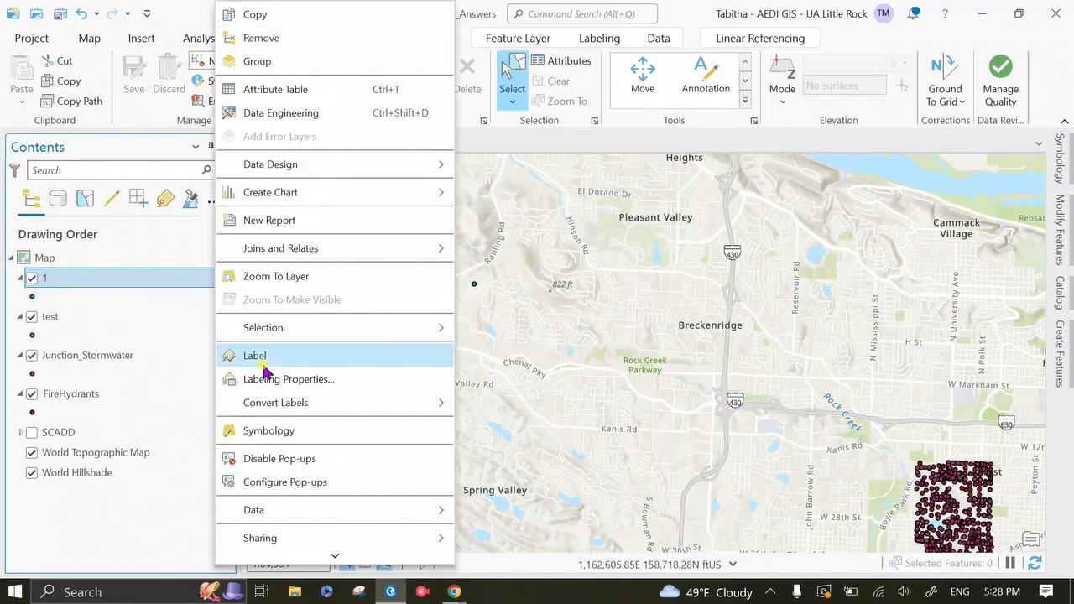
mouse_move(327, 558)
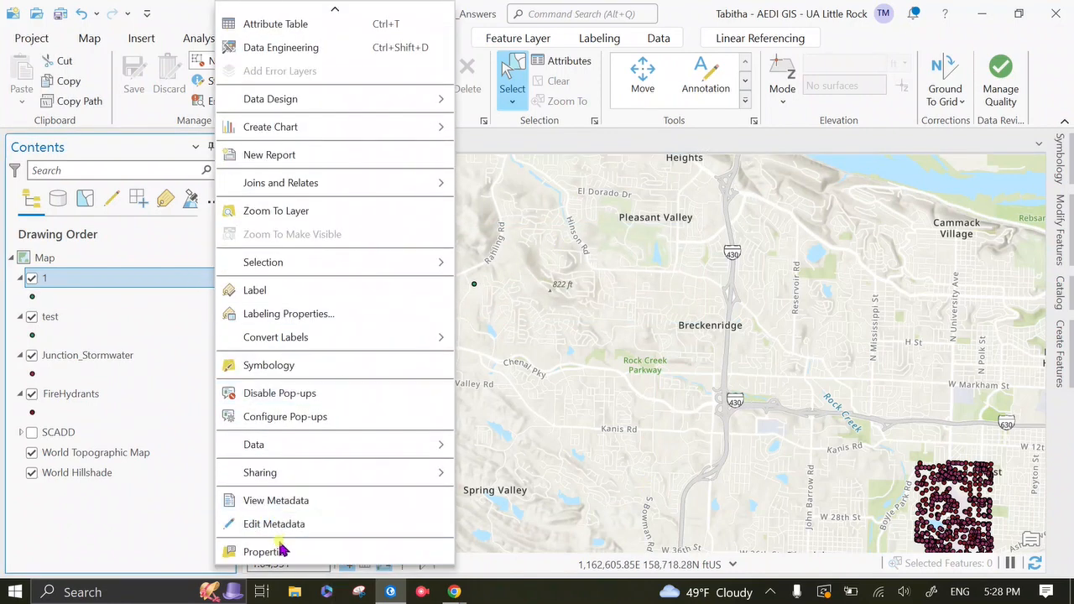
left_click(281, 549)
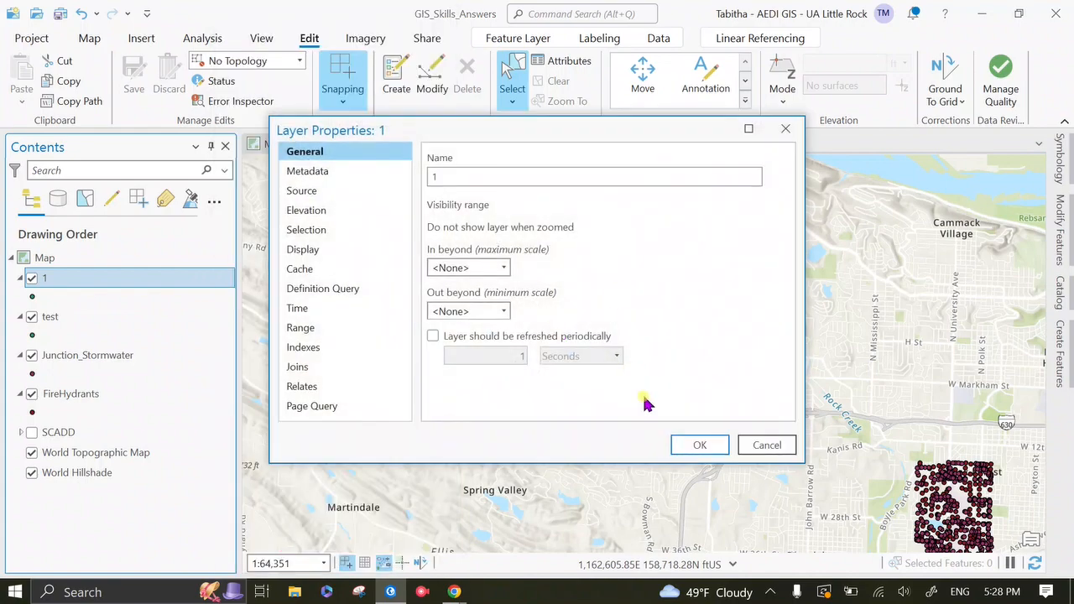
left_click(767, 445)
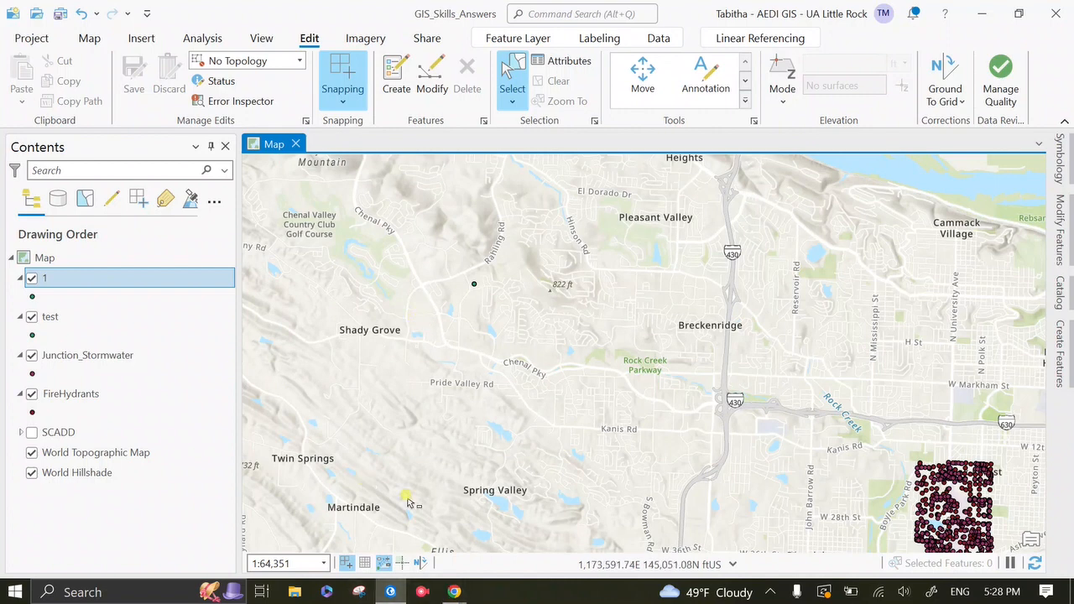
Rename the exported layer 1 as 1.2_practice in its layer properties
right_click(86, 281)
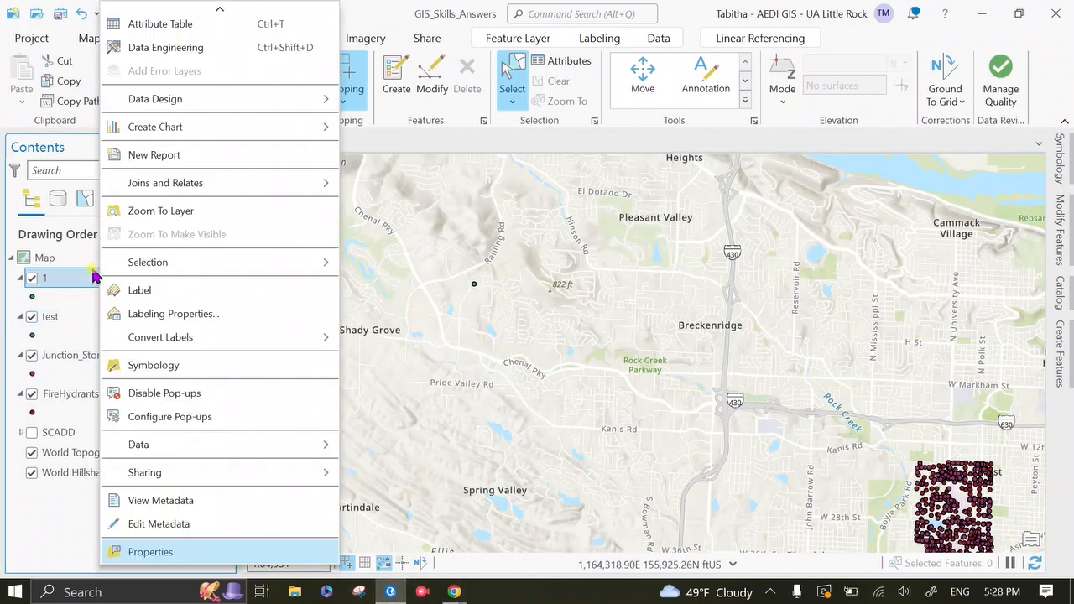
left_click(188, 552)
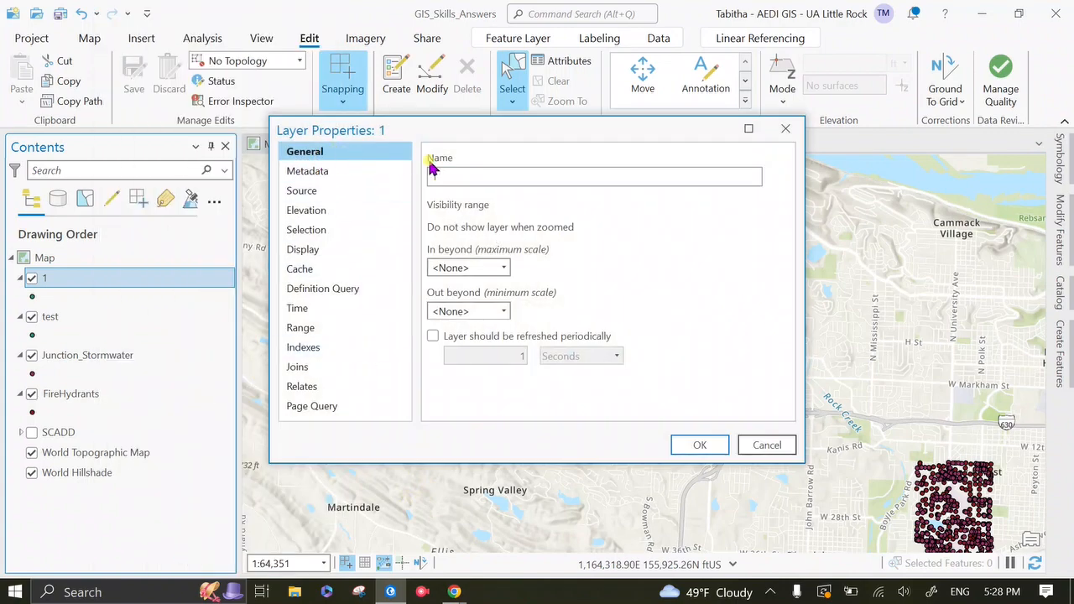
left_click(462, 174)
key("BackSpace")
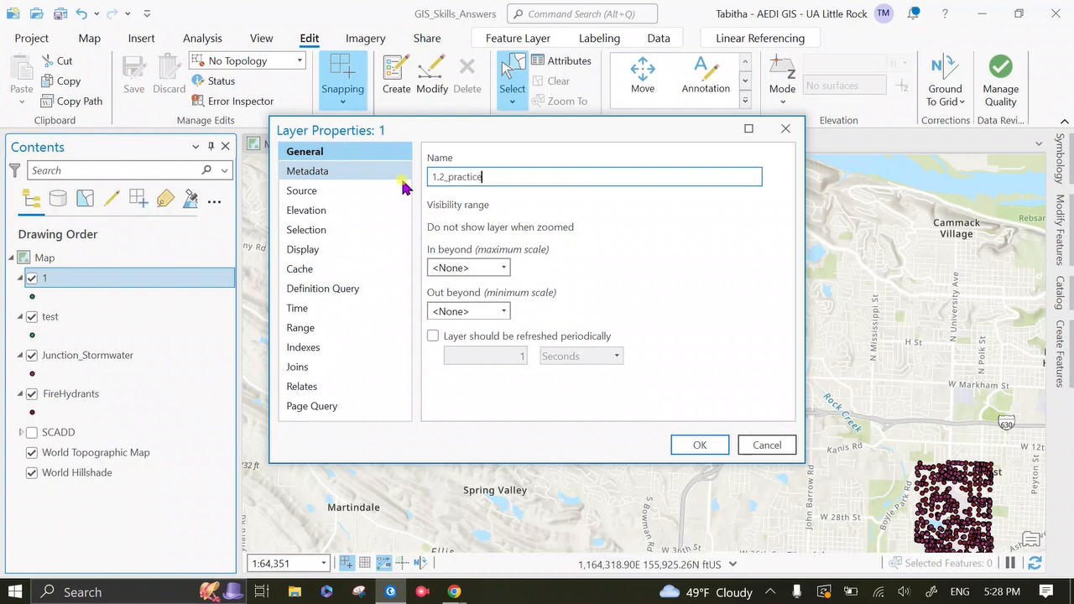
type("1.2_practice")
key("Return")
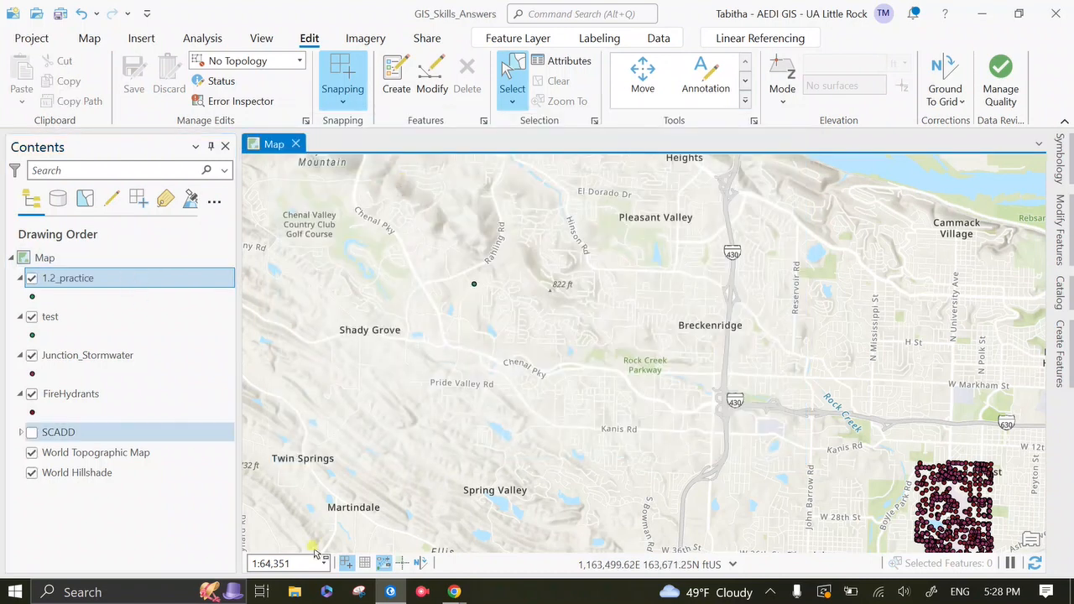
Switch to File Explorer and examine the exported shapefile's component files in Desktop > GISII > Week1 > 1.2, using the details view
left_click(294, 591)
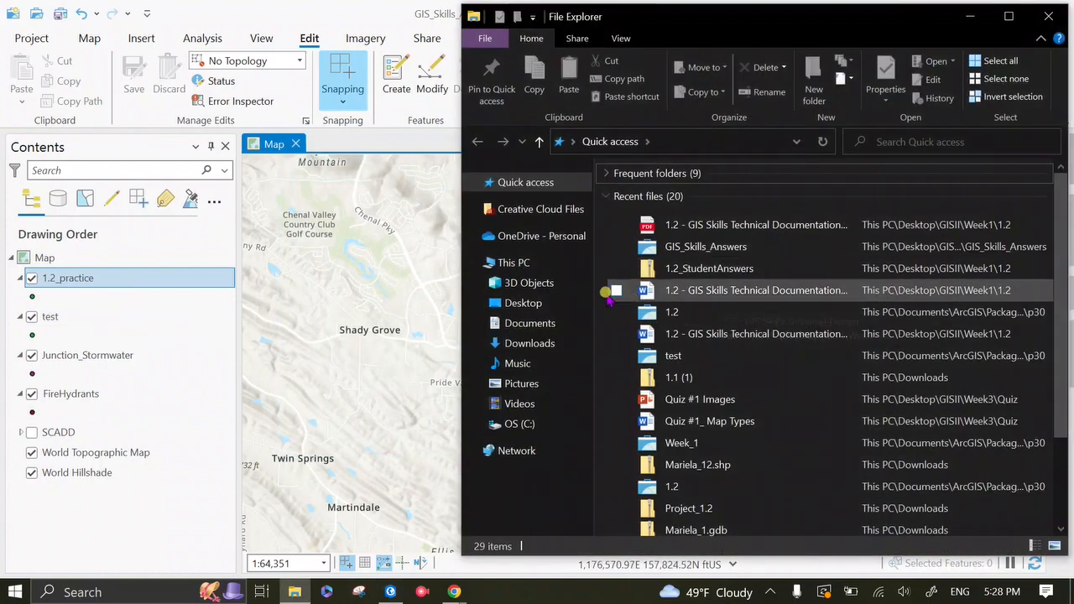
left_click(560, 303)
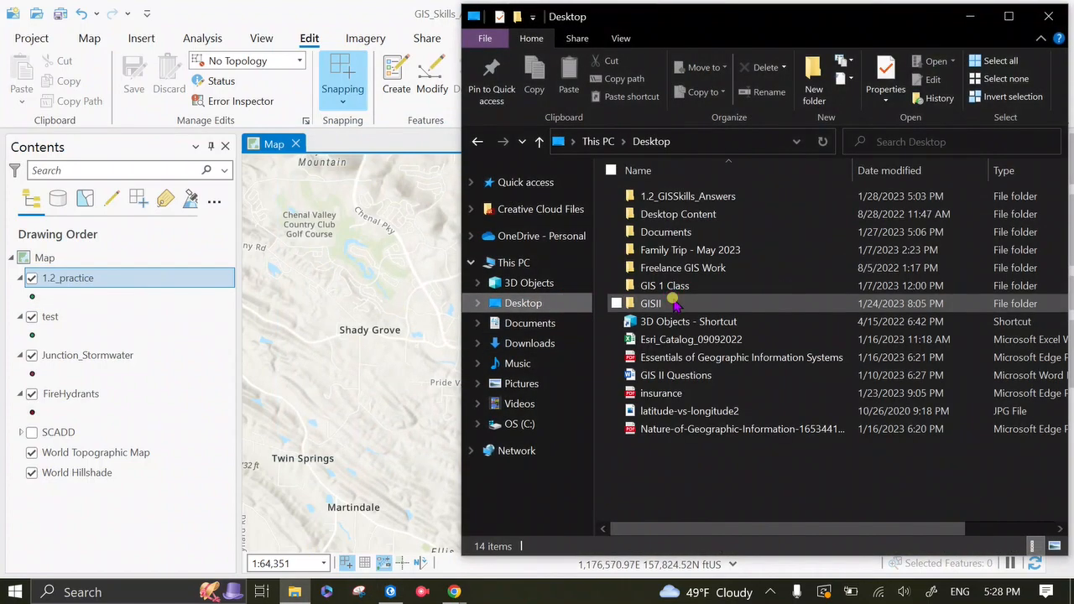
double_click(659, 304)
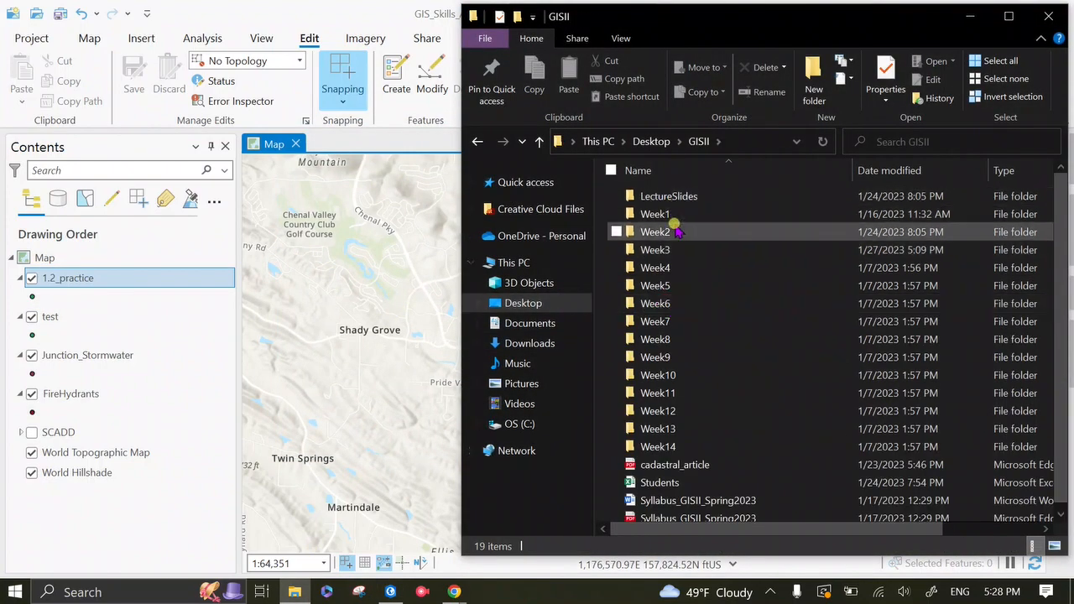
double_click(671, 214)
double_click(674, 212)
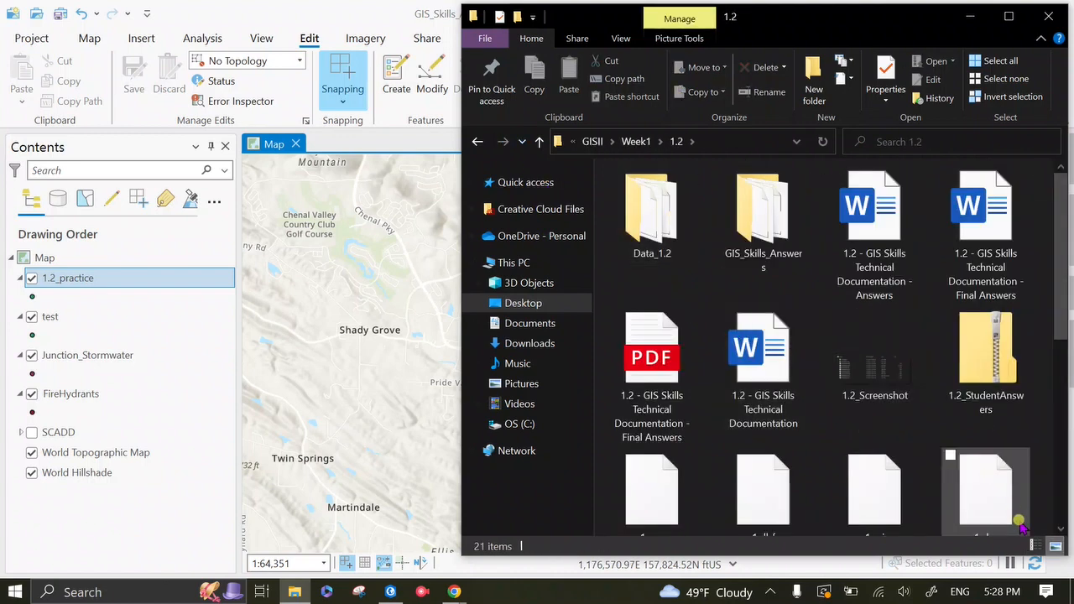
left_click(1035, 545)
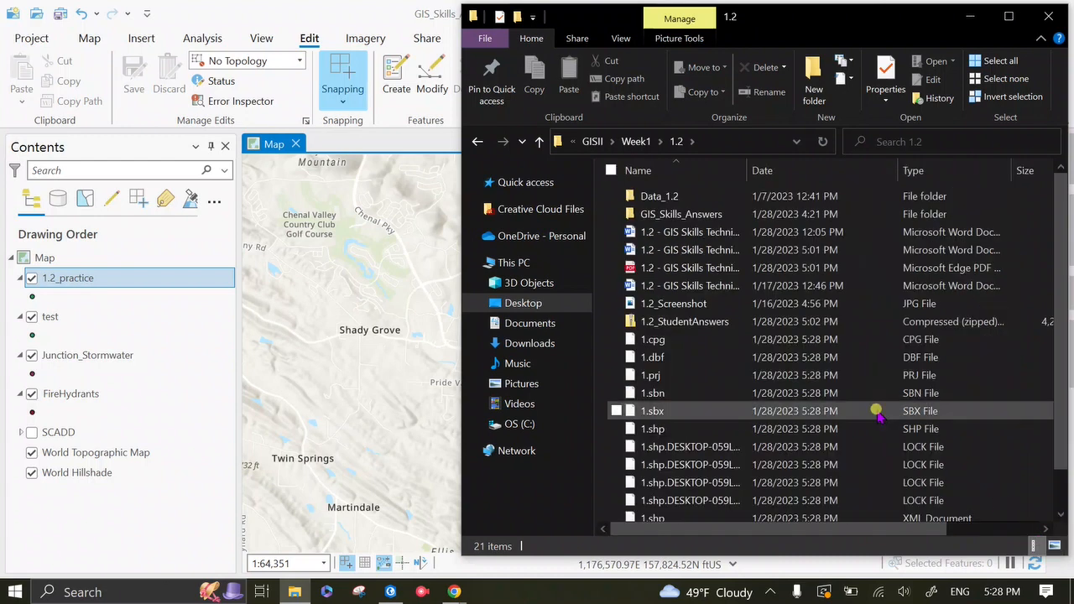
scroll(683, 355, "down", 1)
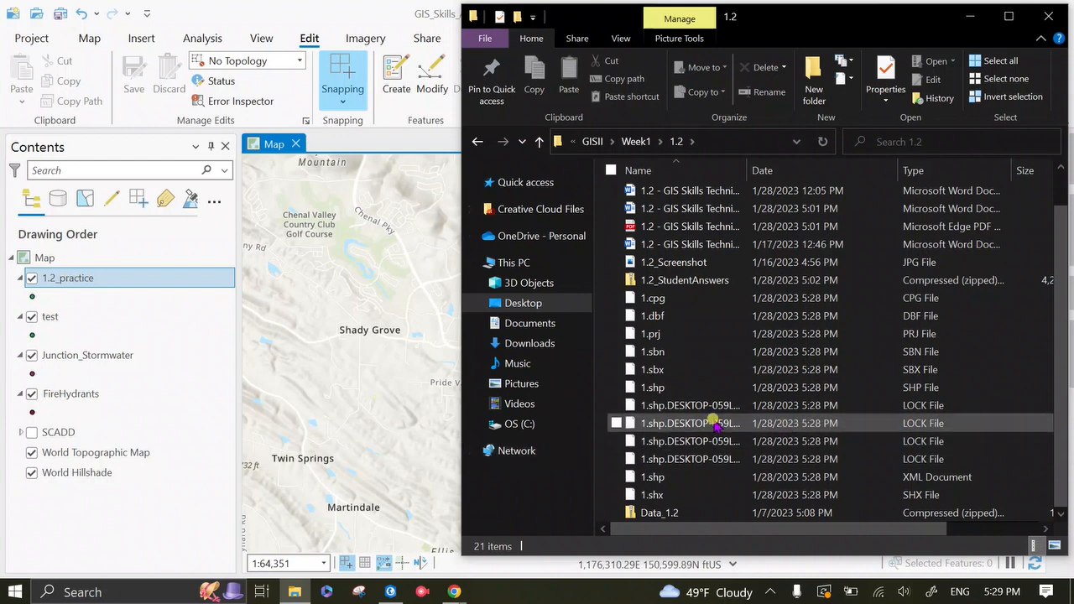
mouse_move(710, 408)
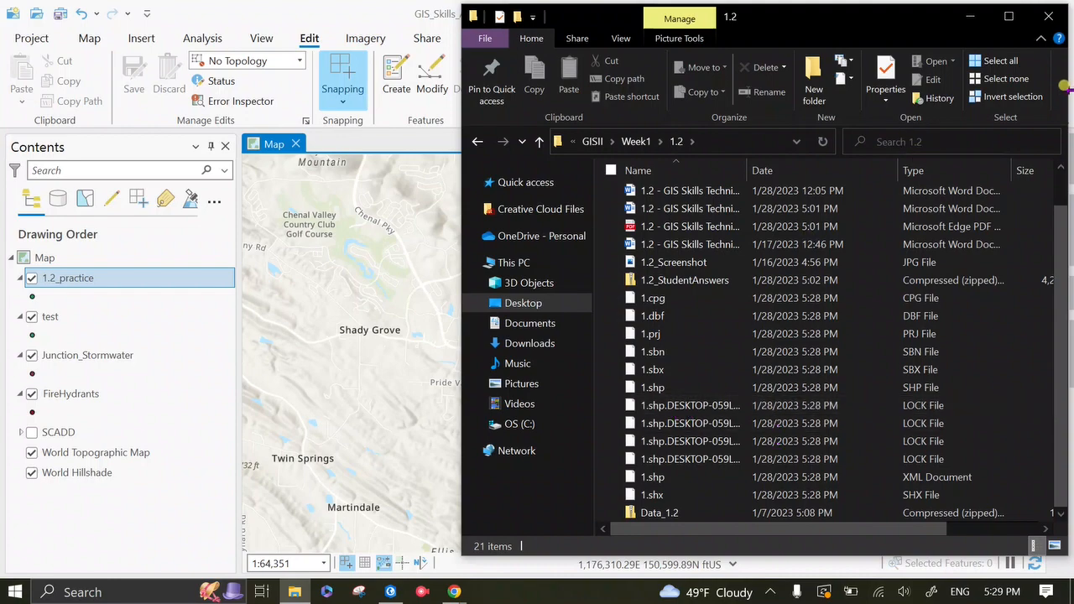
left_click(1048, 18)
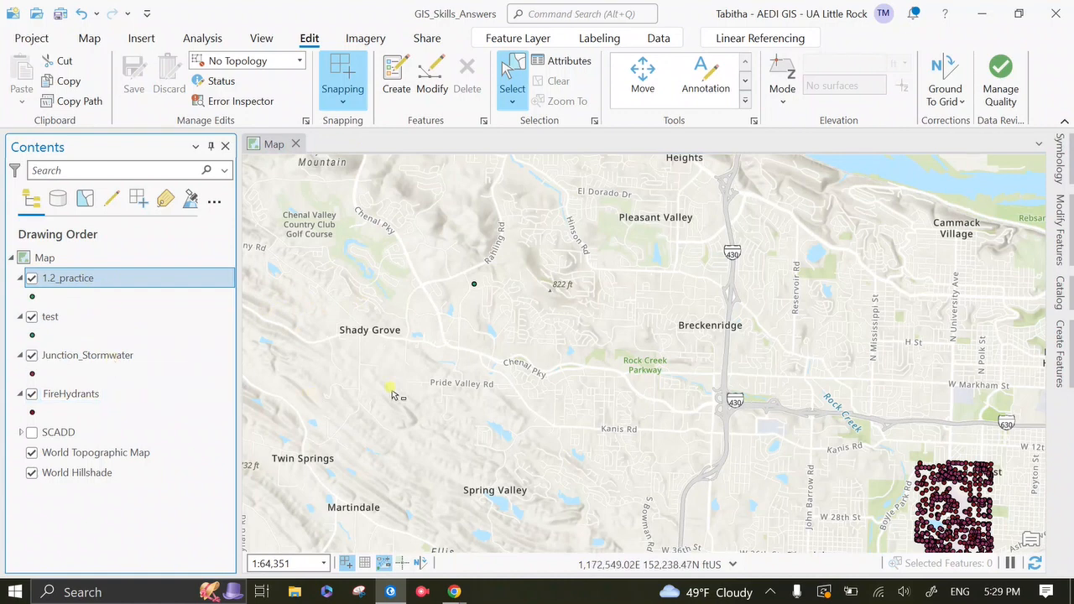
Start a Feature Class To Shapefile export for the test feature class in 1.2_answer.gdb from the Catalog
left_click(1067, 293)
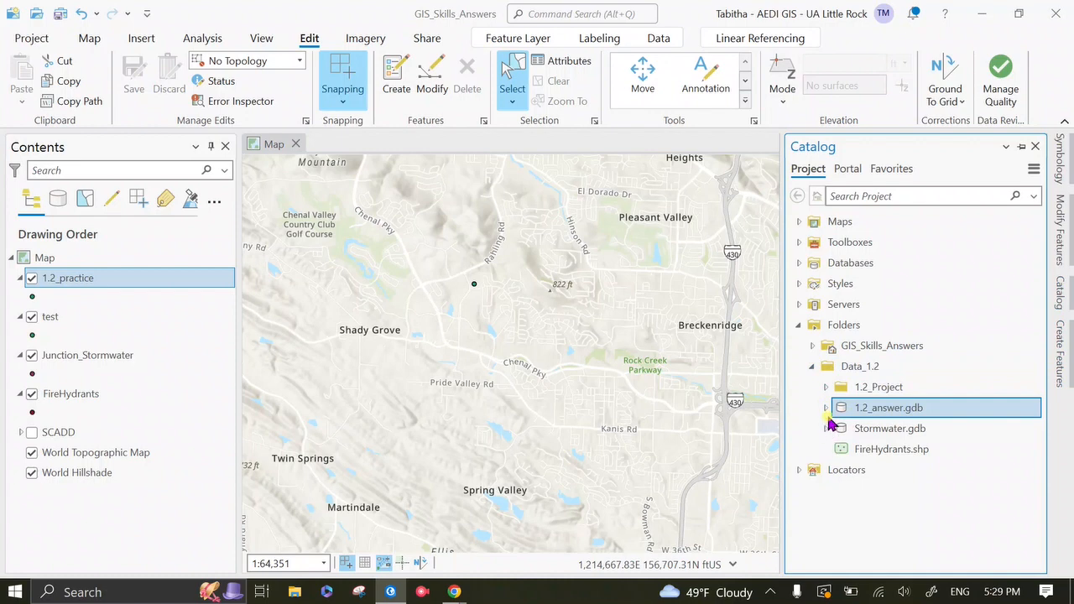
left_click(826, 408)
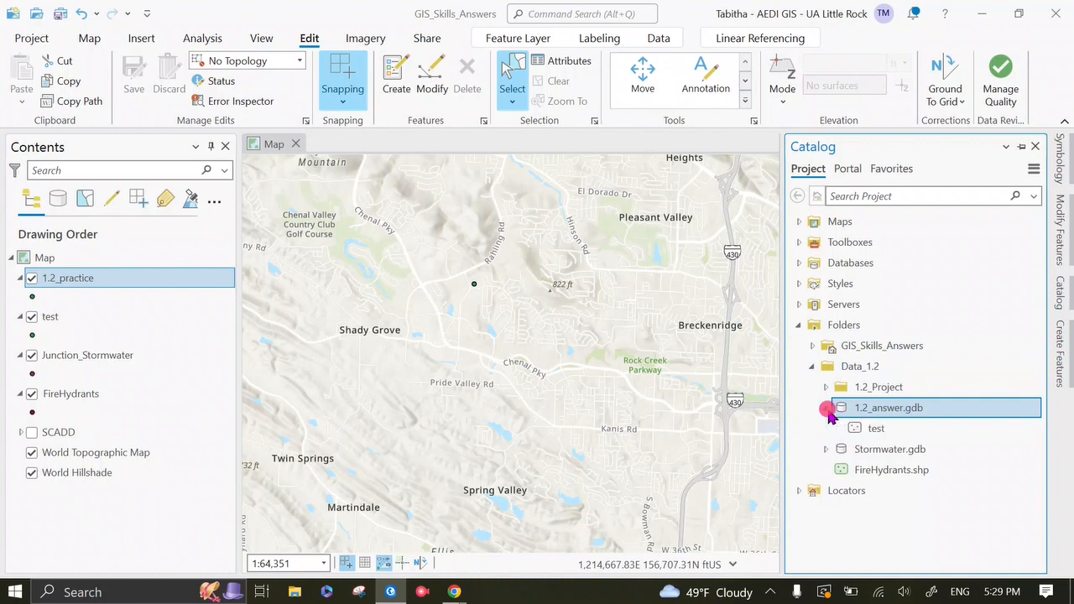
left_click(869, 433)
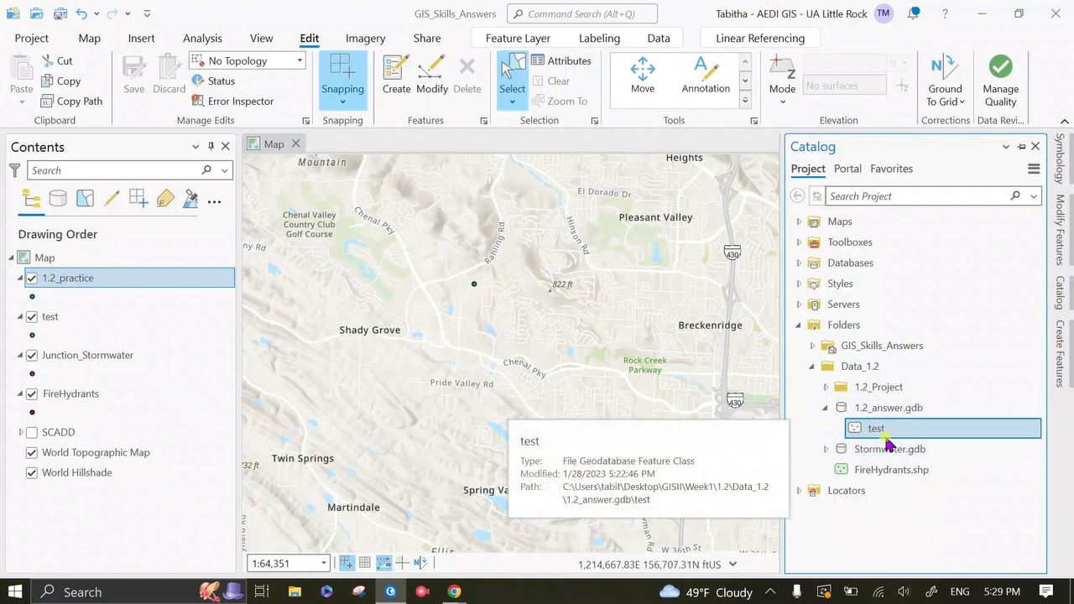
right_click(887, 434)
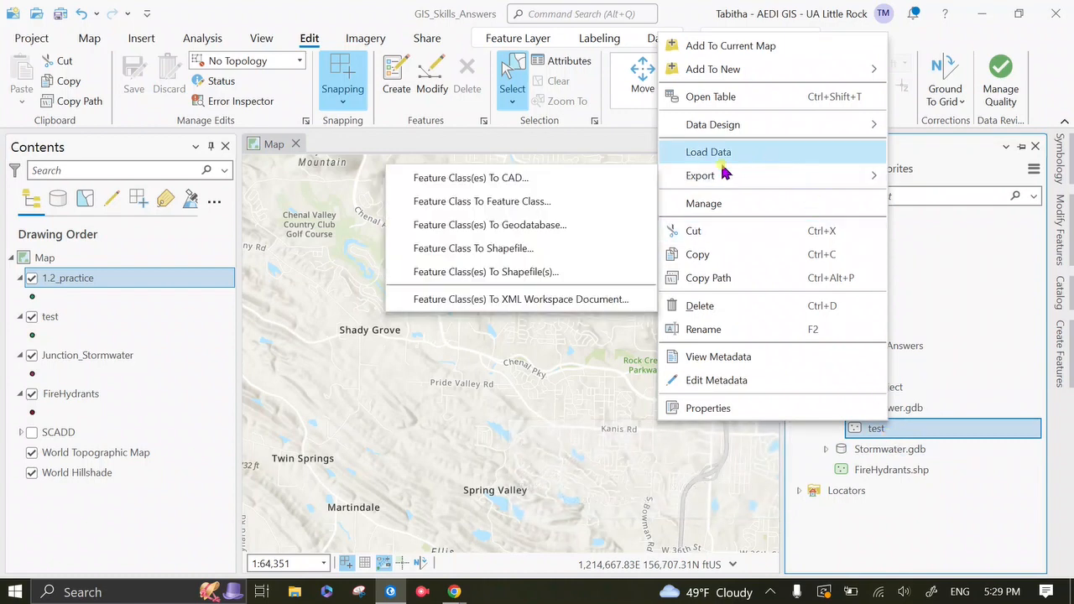
left_click(514, 248)
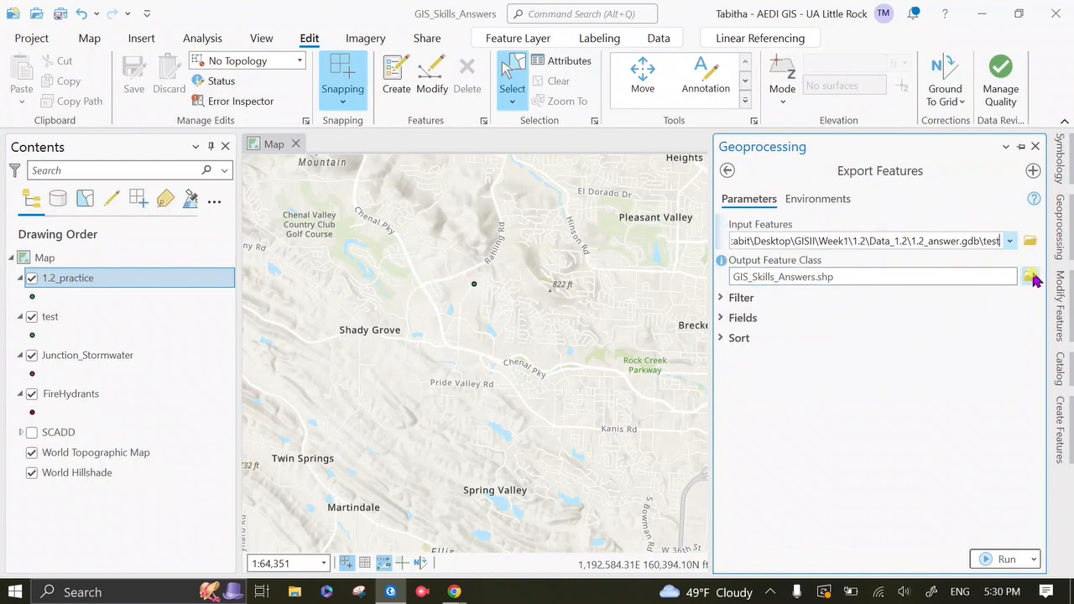
Browse the shapefile export's output location to This PC > Desktop > GISII > Week1 > 1.2
left_click(1031, 277)
scroll(346, 344, "down", 3)
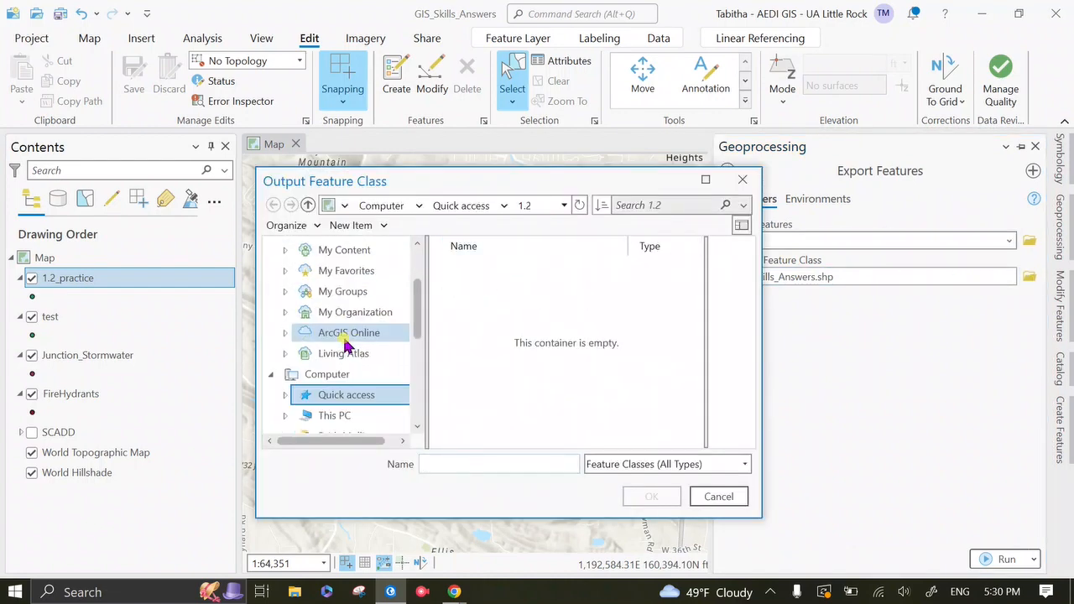
scroll(346, 344, "down", 2)
left_click(351, 296)
left_click(518, 290)
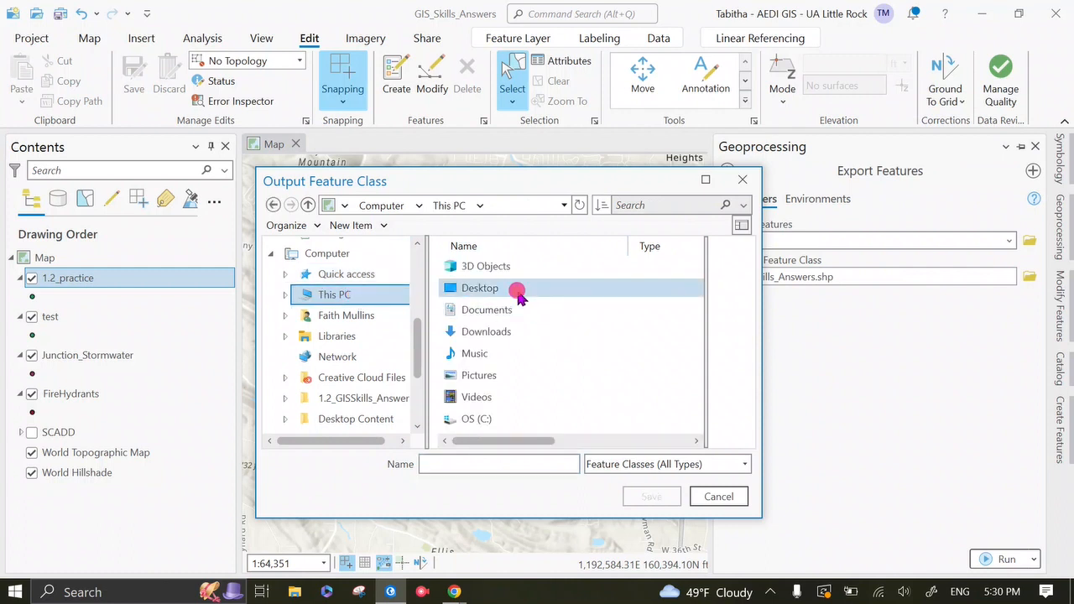
double_click(518, 290)
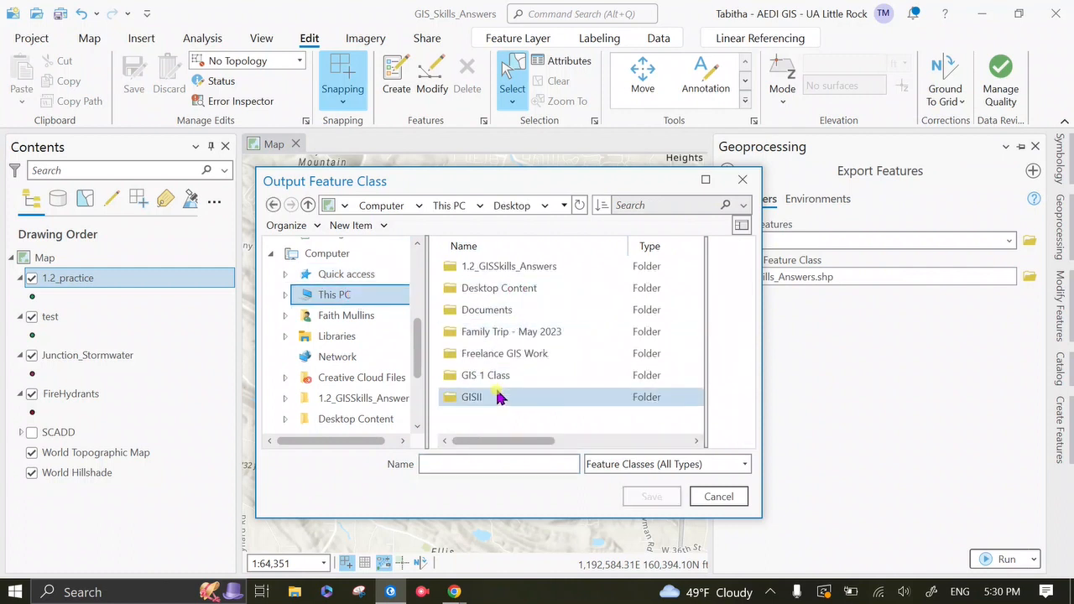
double_click(499, 397)
double_click(507, 284)
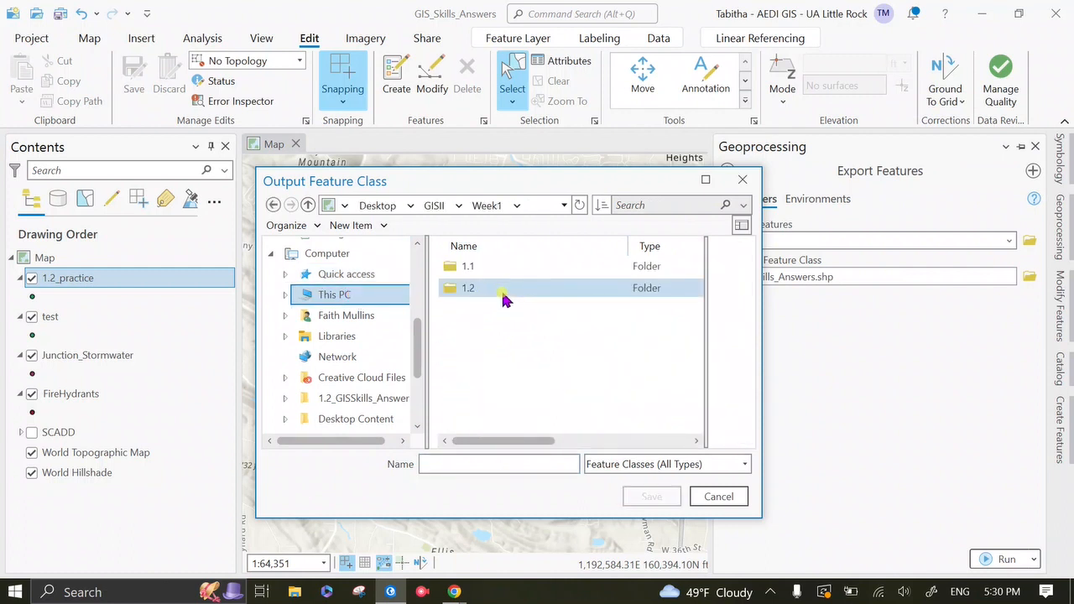
double_click(503, 292)
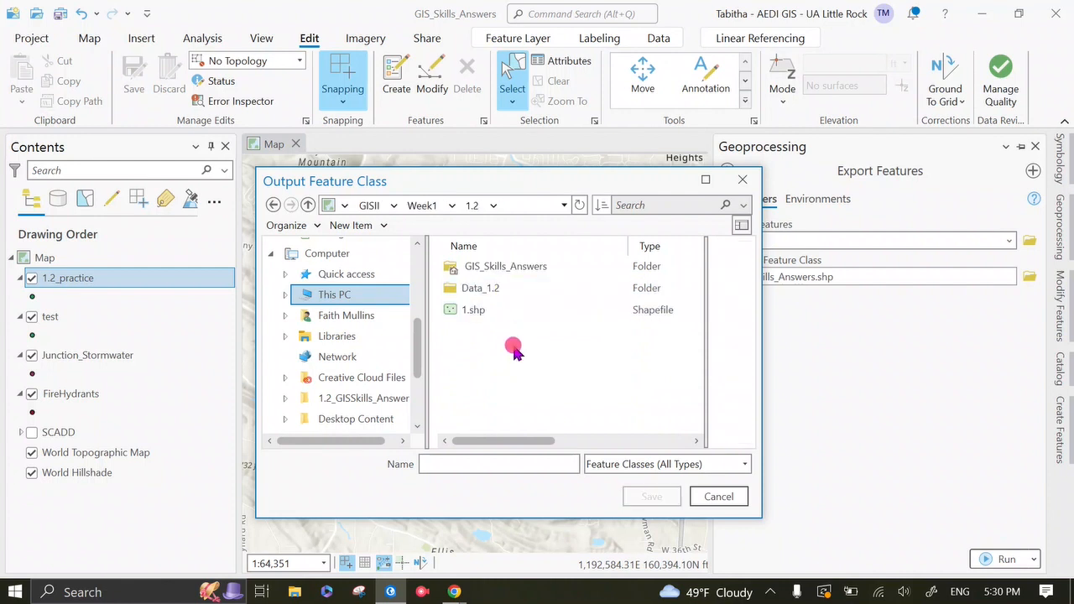
Name the shapefile output 1_2_answer_shapefile in the 1.2 folder, run the export and close the Export Features tool
left_click(472, 462)
type("1.2.")
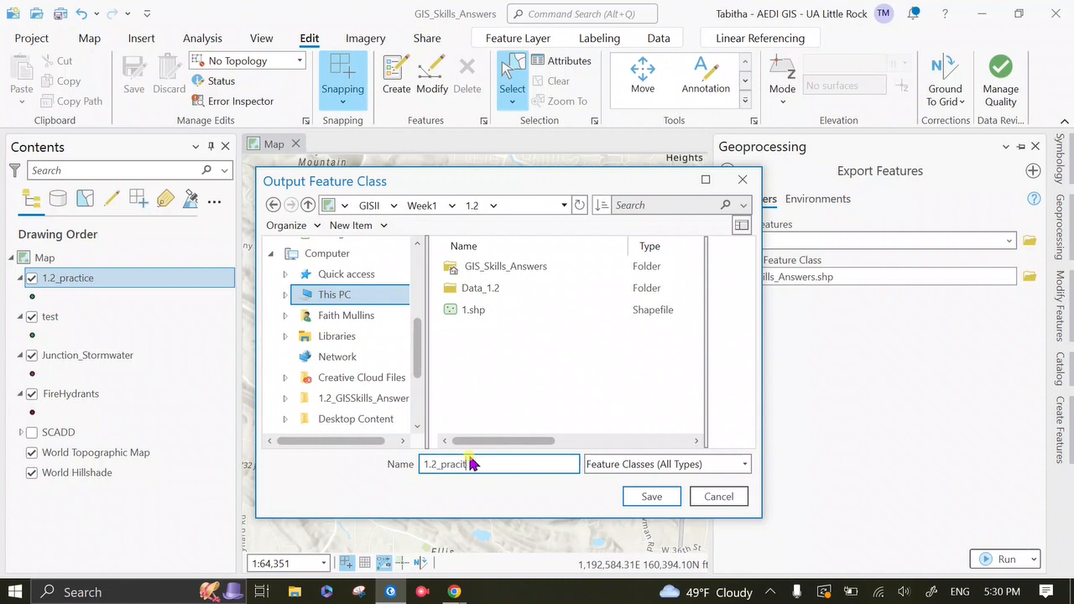
type("answer_shapefile")
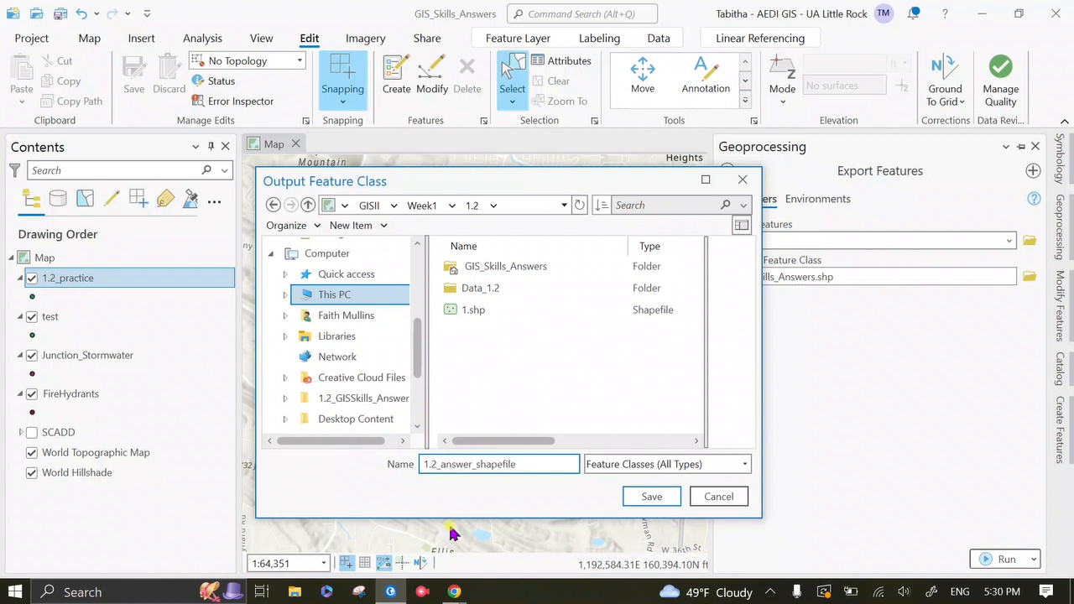
left_click(424, 464)
key("BackSpace")
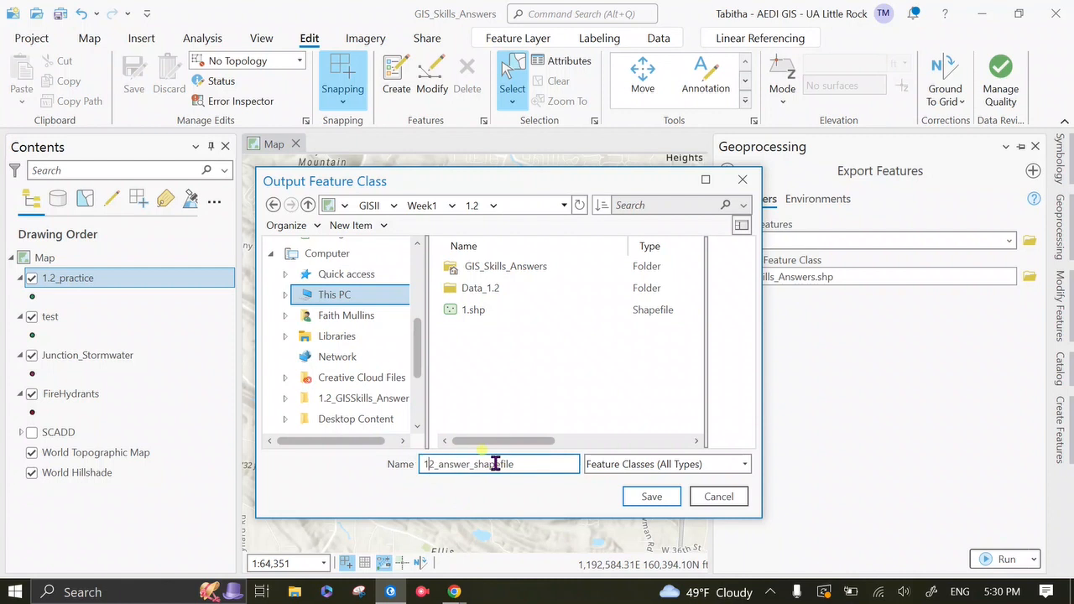
type("_")
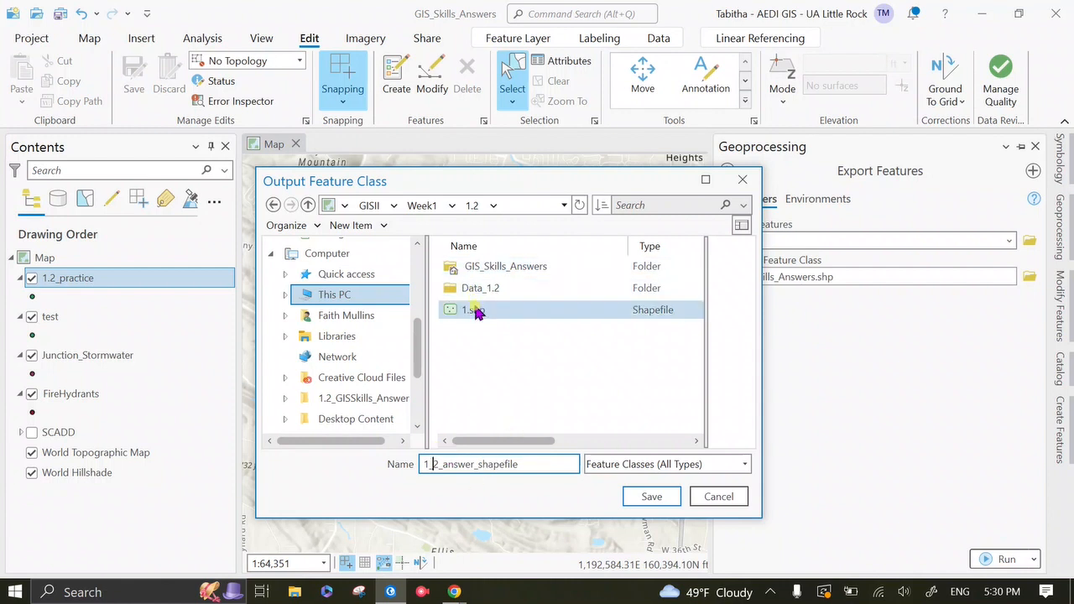
left_click(629, 498)
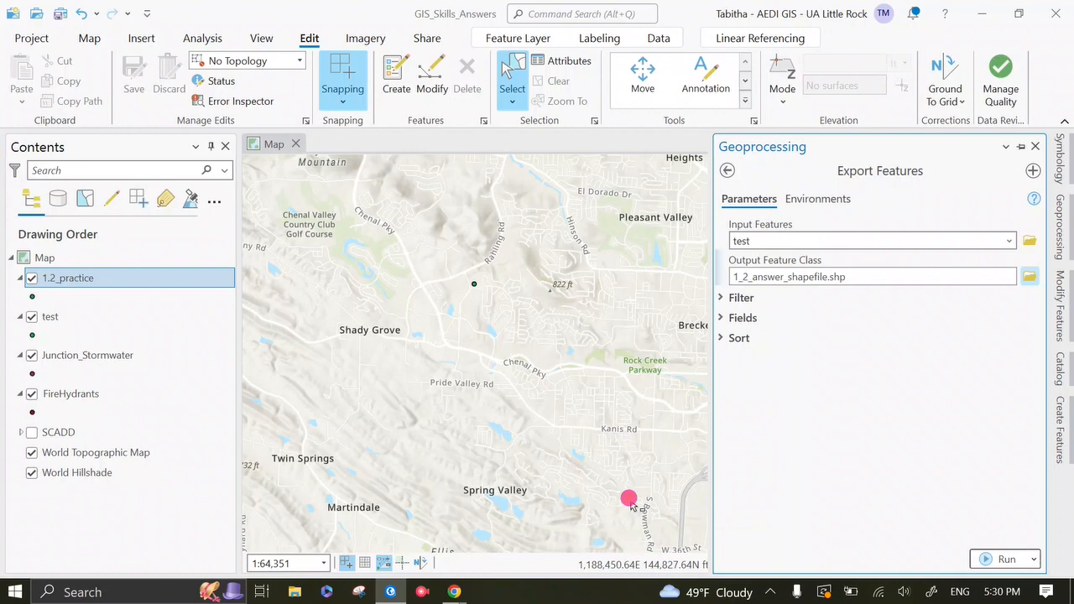
left_click(1010, 559)
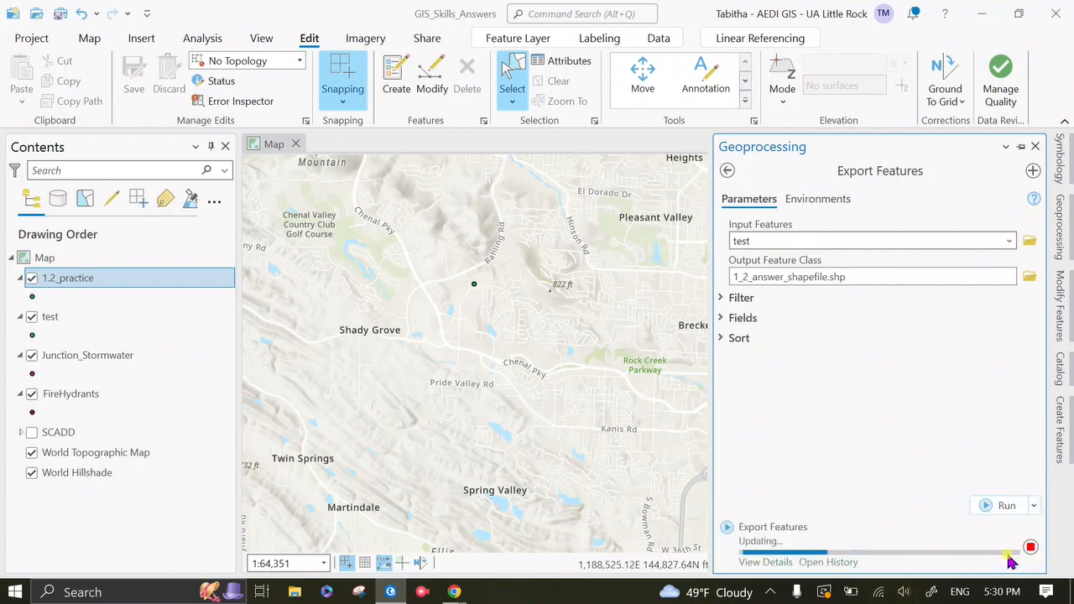
mouse_move(1010, 559)
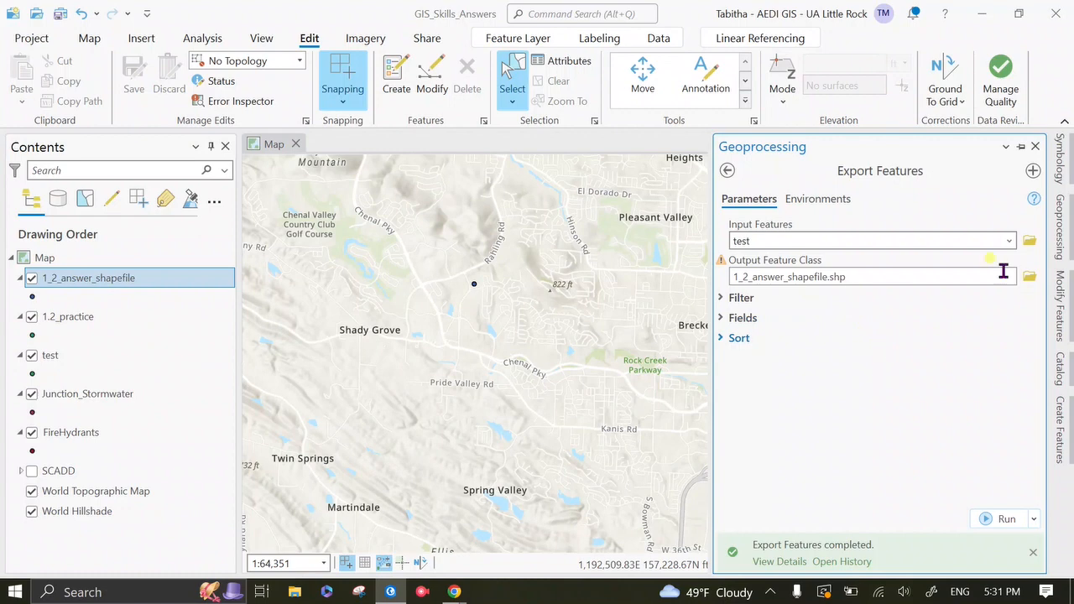
left_click(1035, 146)
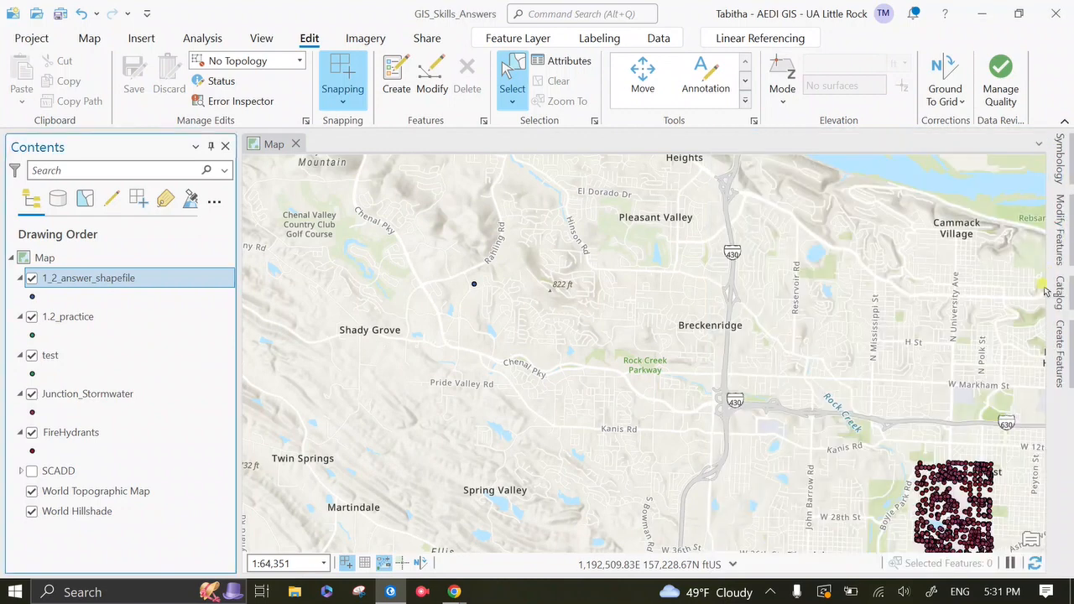
Start a Feature Class To Feature Class export for the test feature class in 1.2_answer.gdb from the Catalog
left_click(1064, 293)
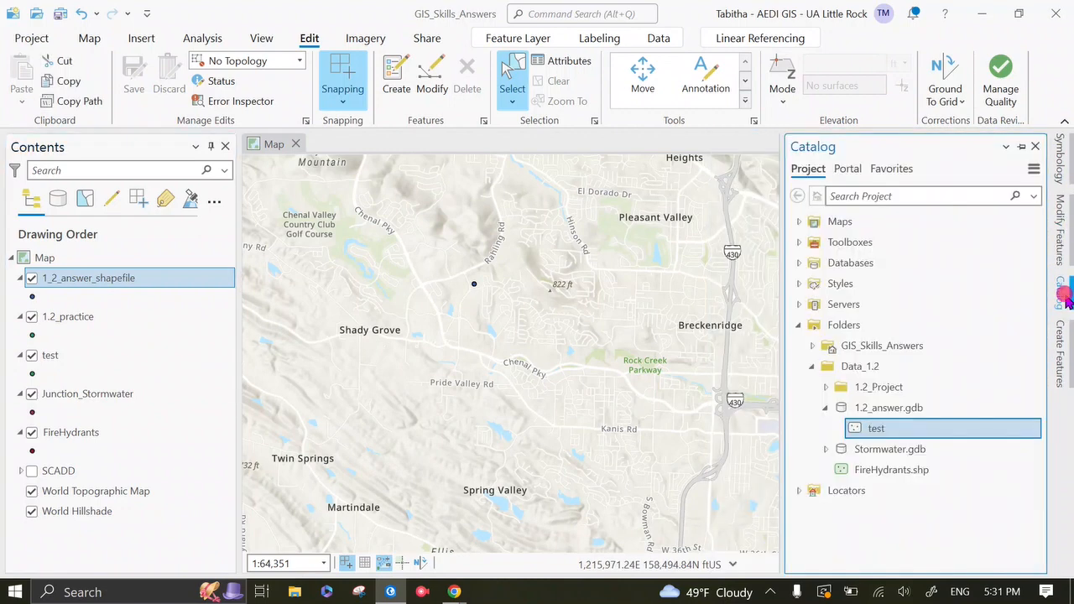
right_click(959, 429)
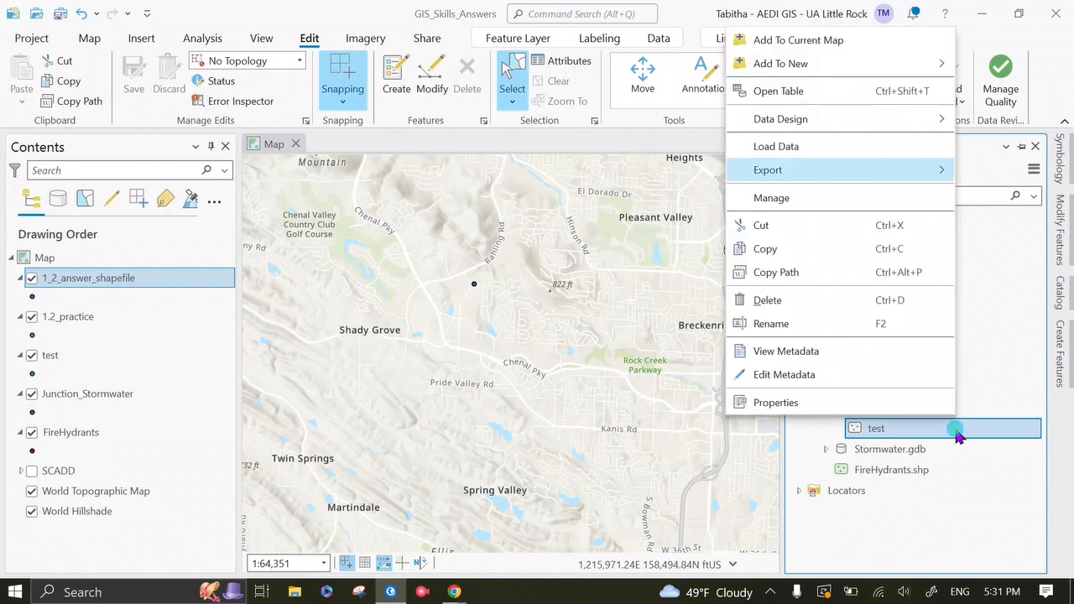
left_click(962, 513)
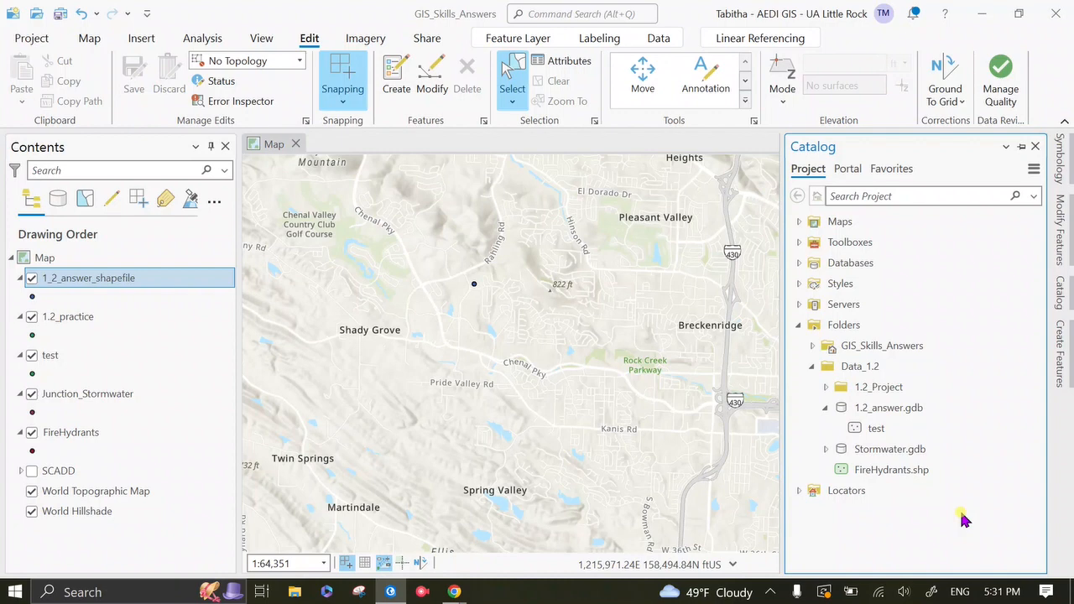
right_click(869, 428)
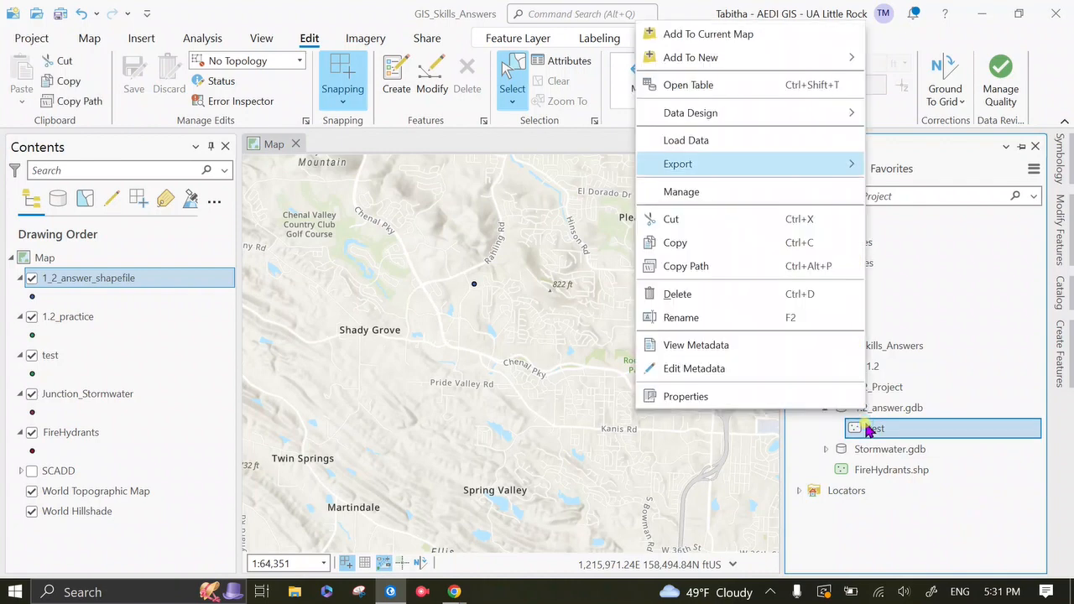
left_click(808, 170)
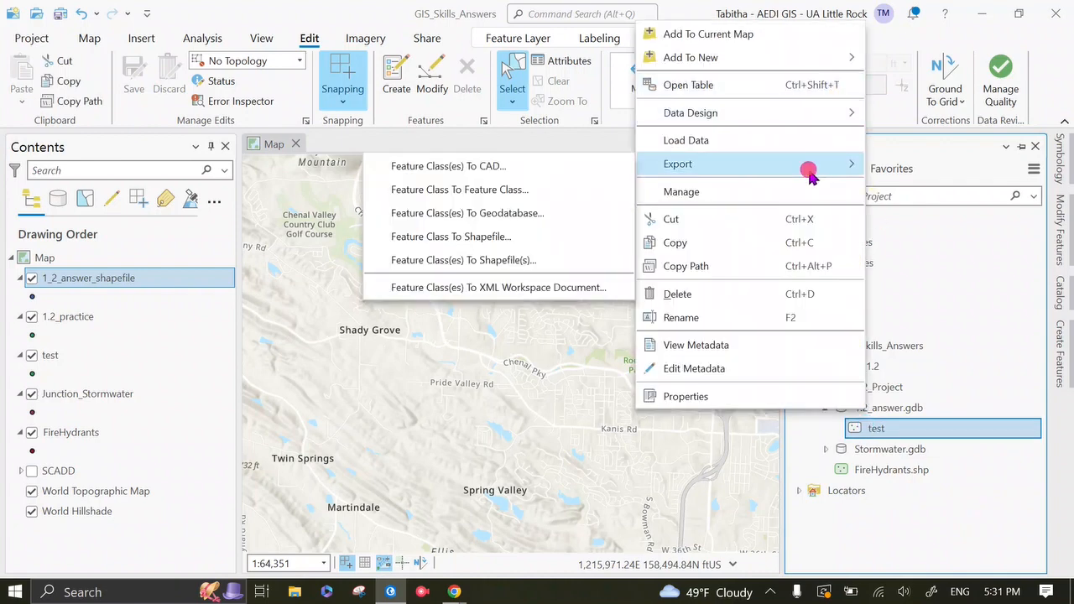
left_click(557, 191)
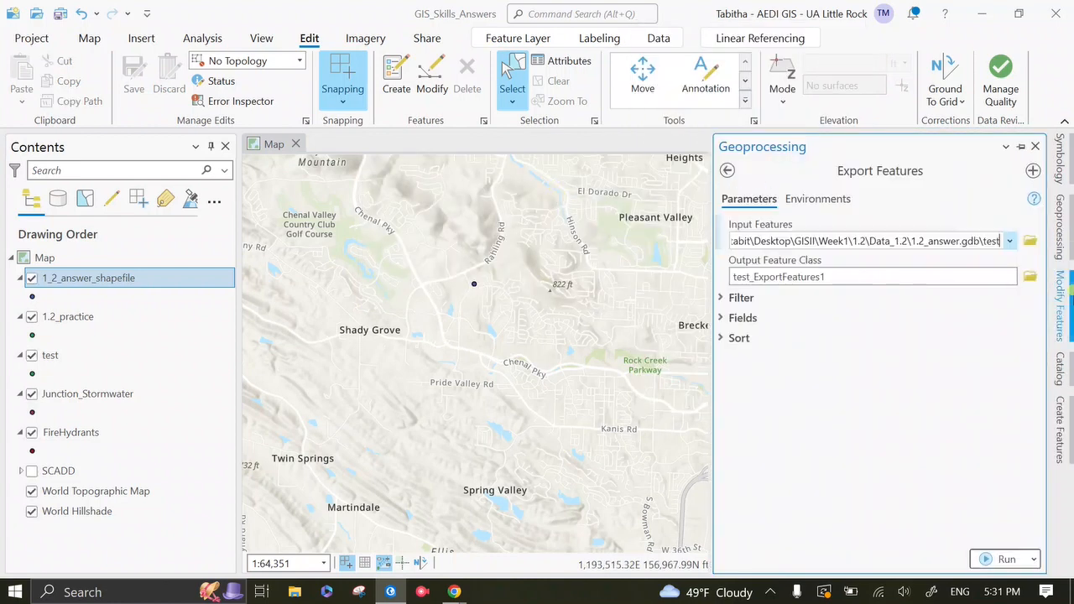
Browse the feature class export's output location to This PC > Desktop > GISII > Week1 > 1.2
left_click(1030, 276)
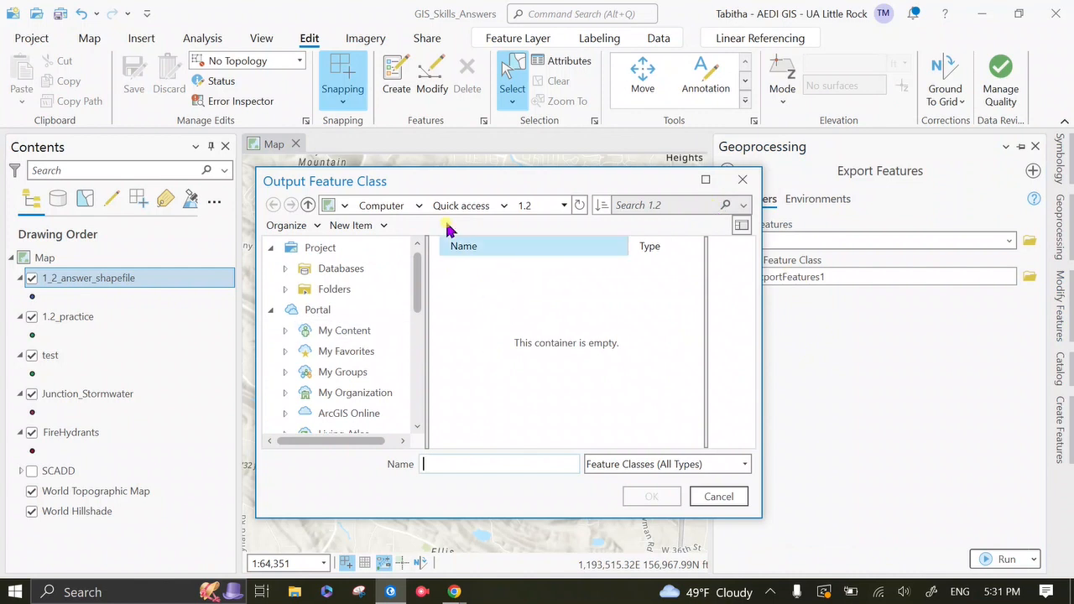
scroll(352, 289, "down", 3)
left_click(333, 336)
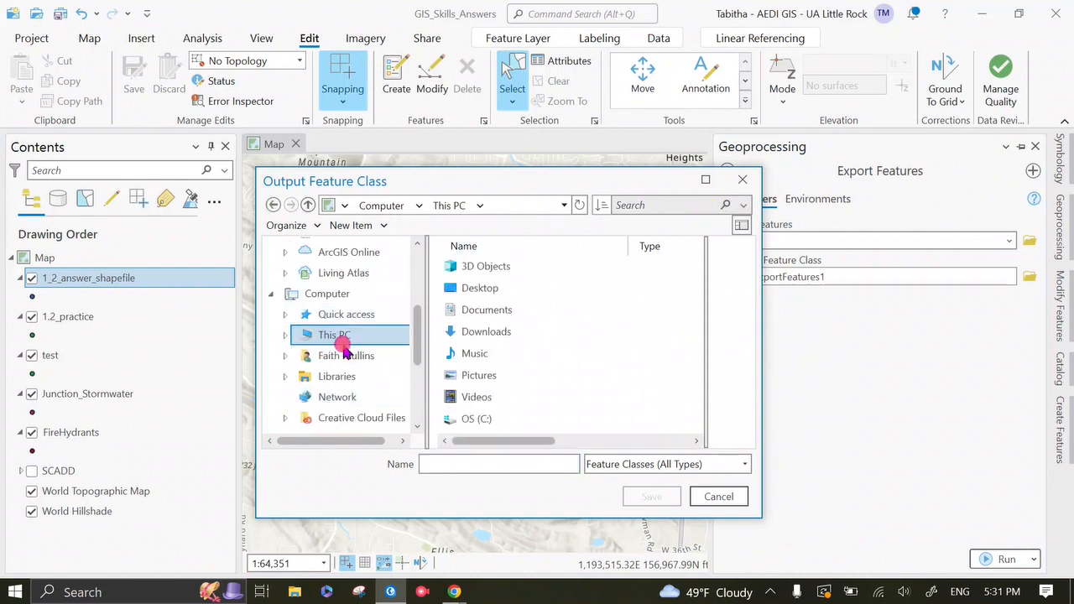
double_click(483, 288)
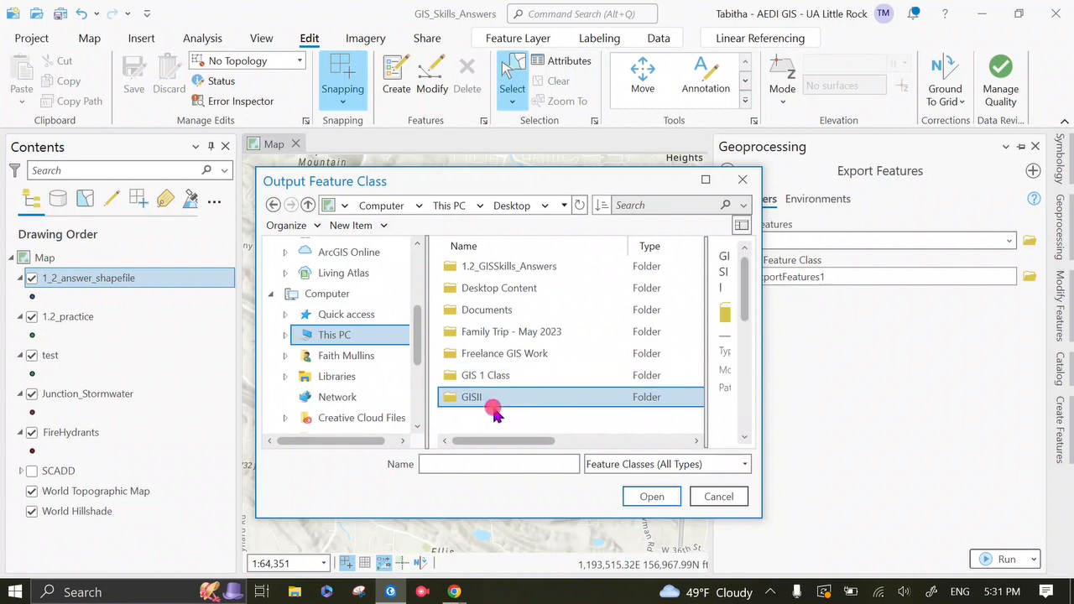
double_click(495, 397)
double_click(503, 290)
double_click(503, 291)
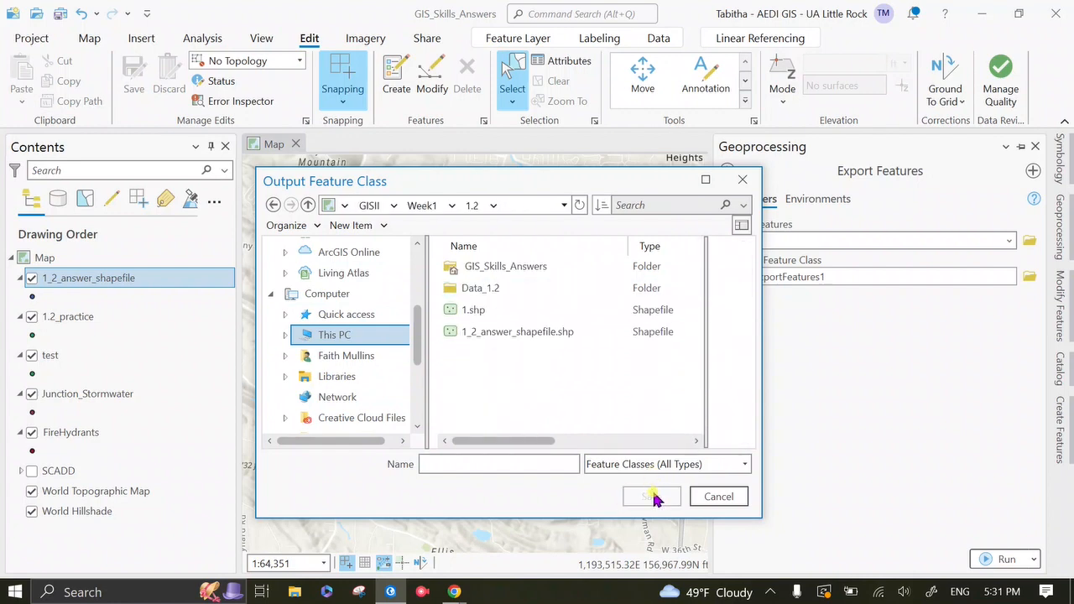
Enter sdfaf as the output name, browse into Data_1.2 > 1.2_answer.gdb, and cancel the feature class export
left_click(550, 462)
type("sdfaf")
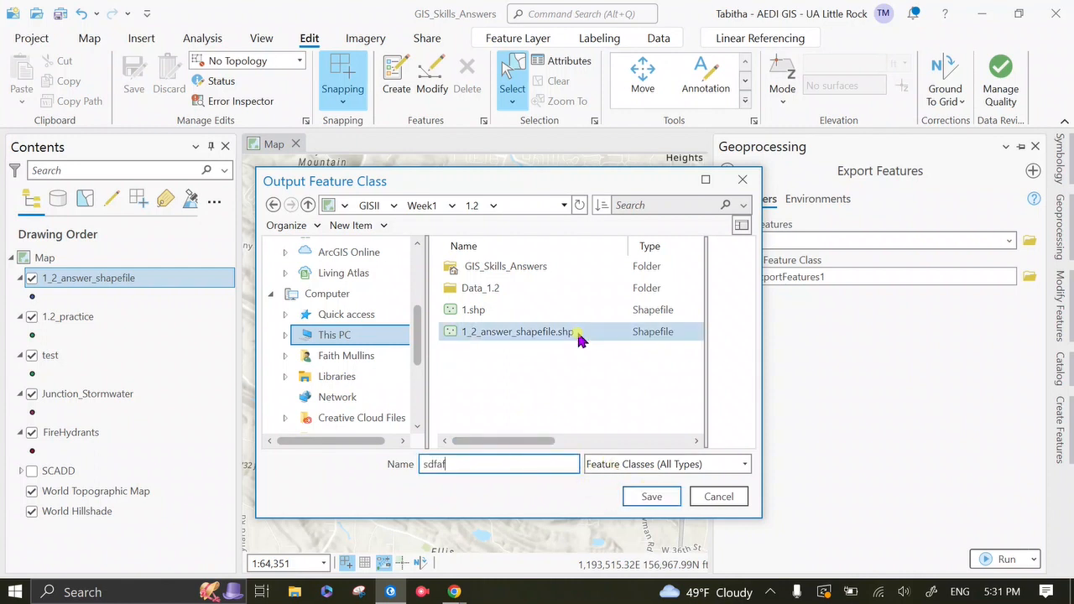
double_click(532, 287)
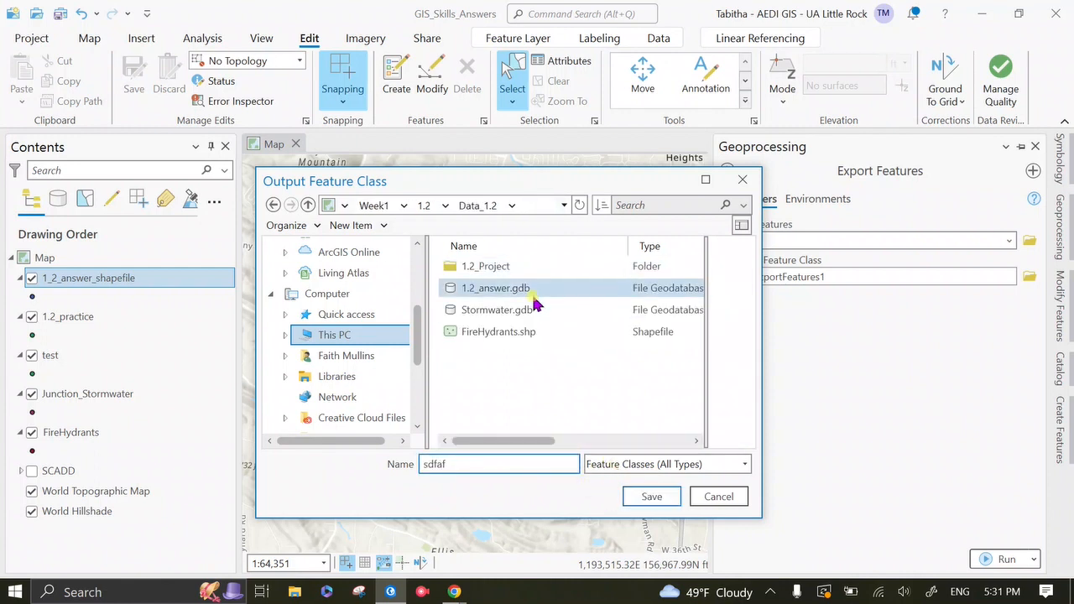
left_click(529, 290)
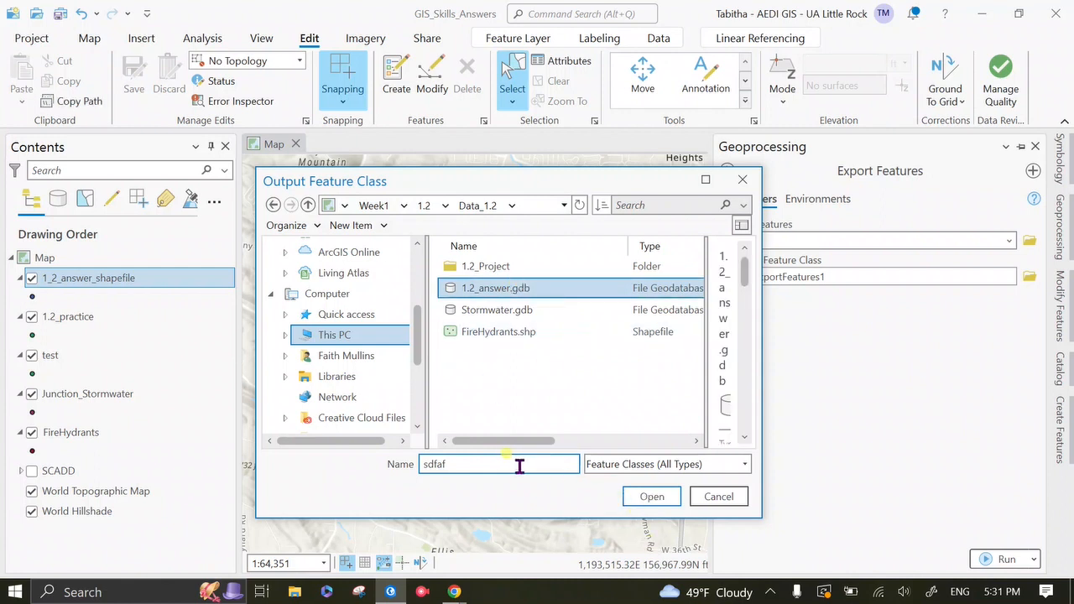
left_click(636, 497)
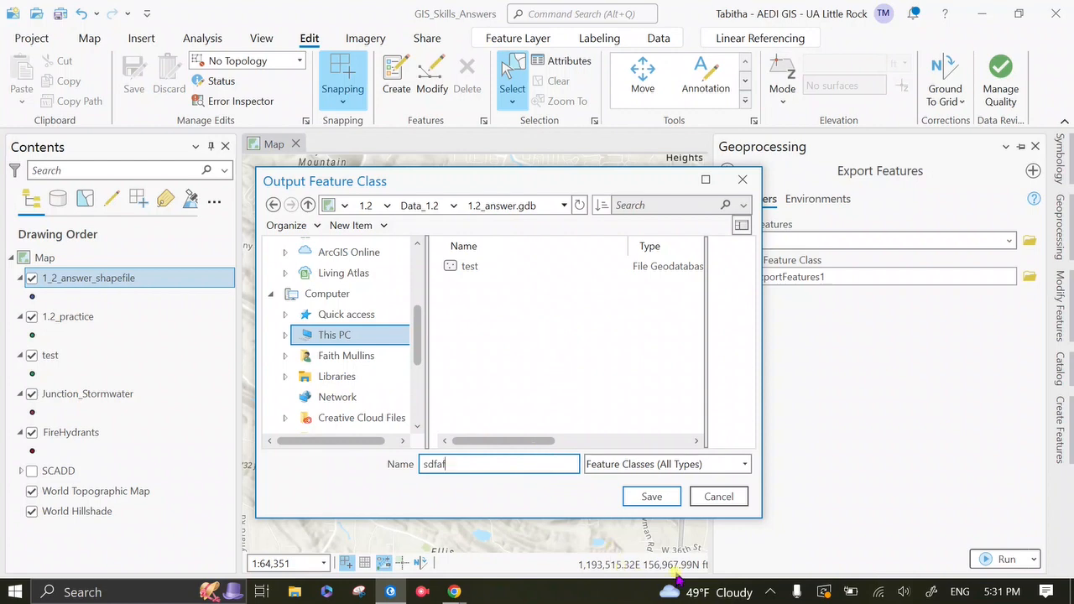
left_click(699, 496)
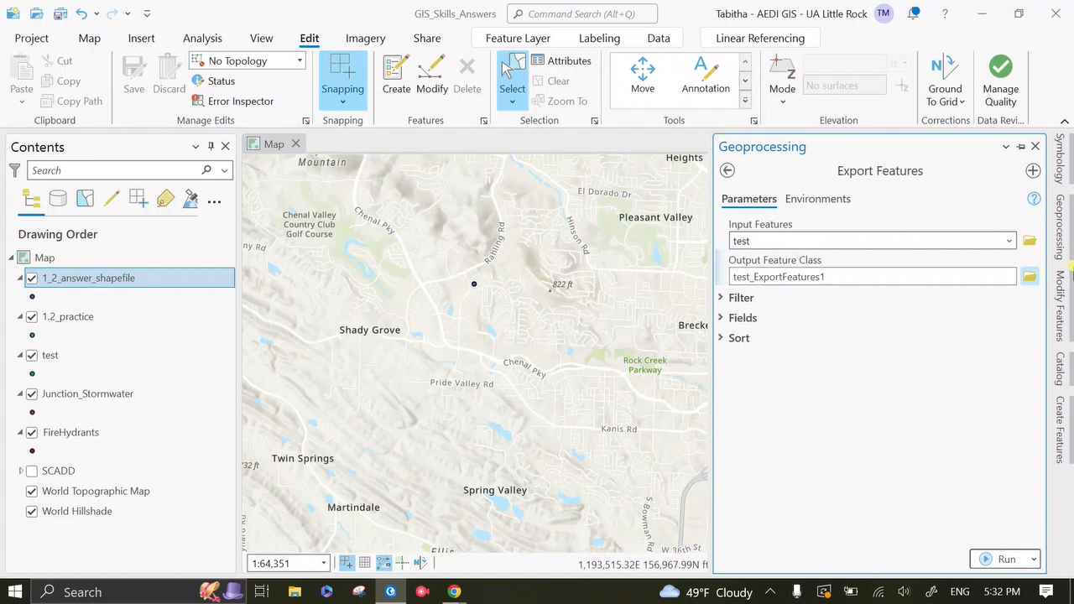
left_click(1036, 146)
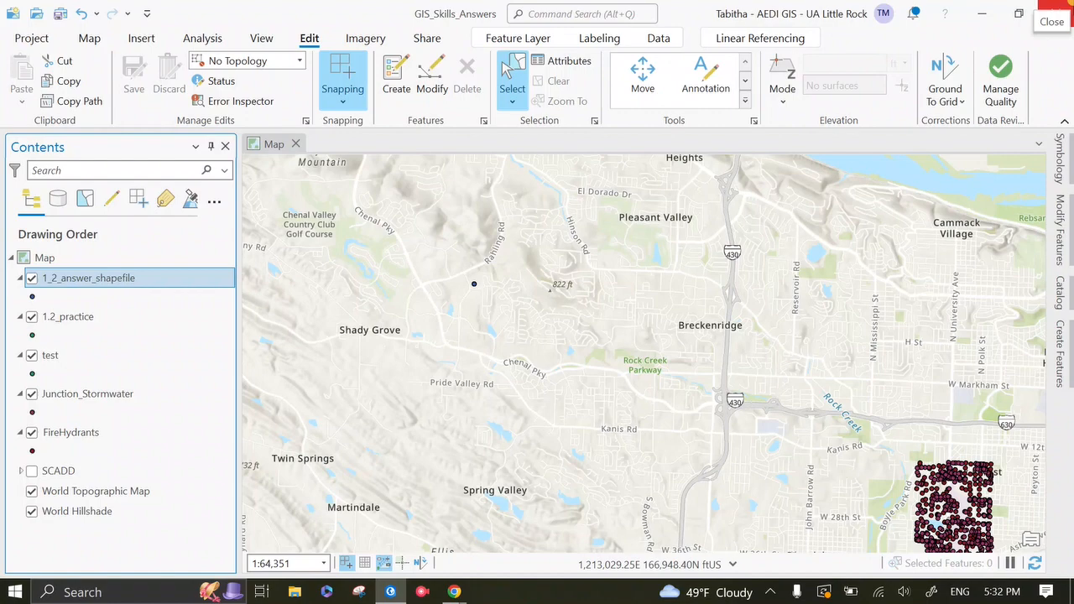
Switch to File Explorer and examine Stormwater.gdb and the other data in Desktop > GISII > Week1 > 1.2 > Data_1.2, closing the window when done
left_click(283, 592)
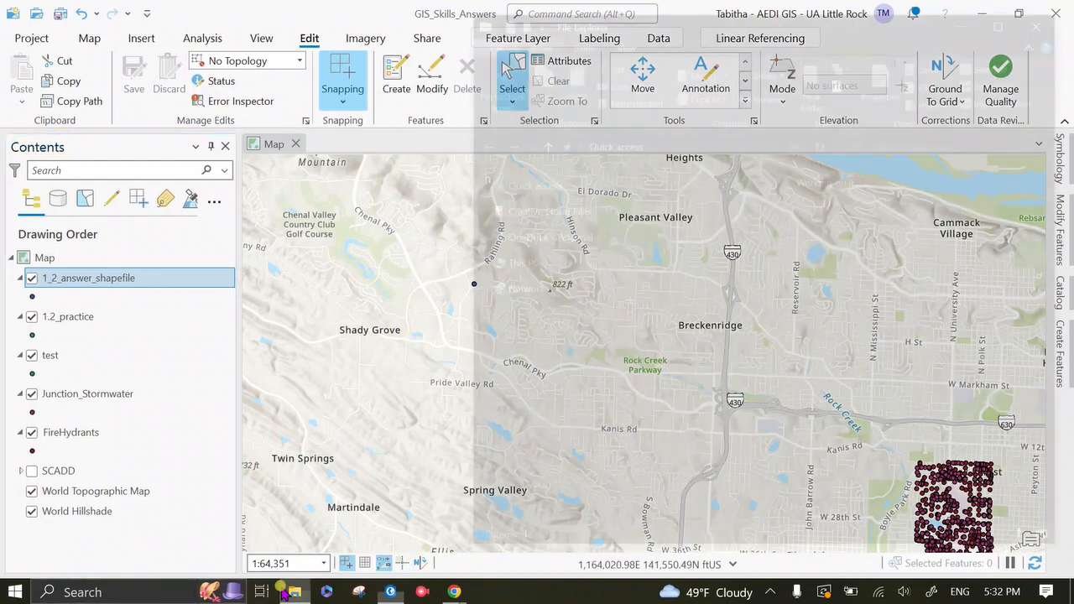
left_click(502, 304)
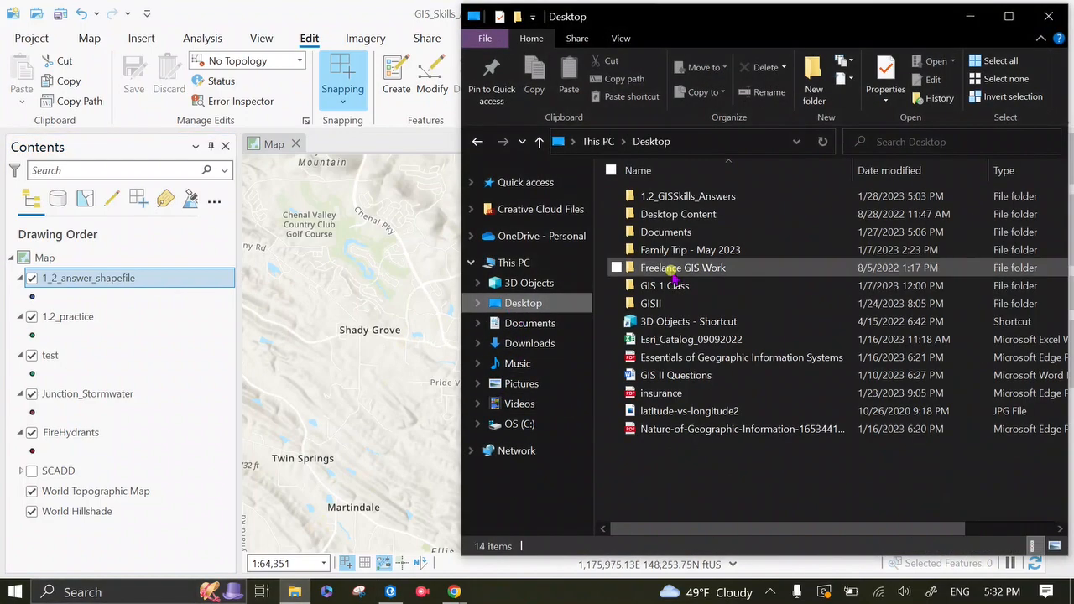
double_click(676, 304)
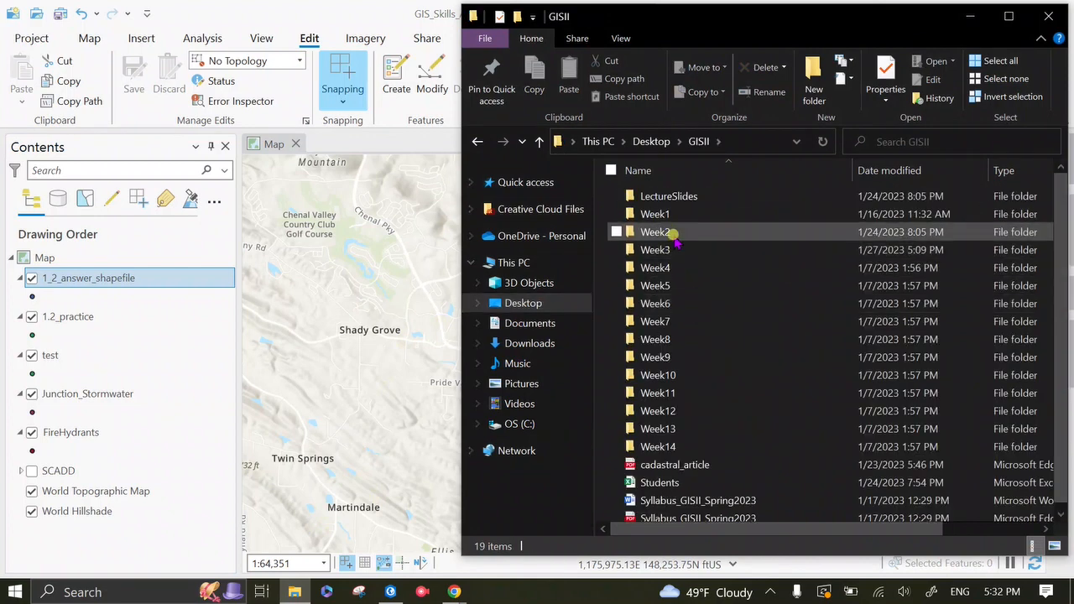
double_click(678, 215)
double_click(677, 213)
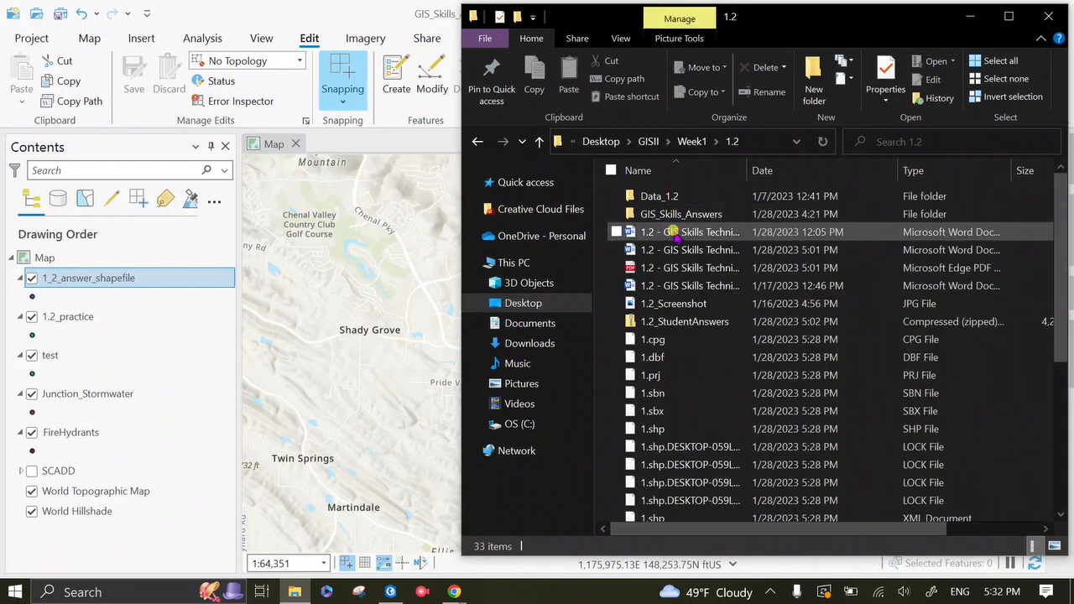
double_click(679, 197)
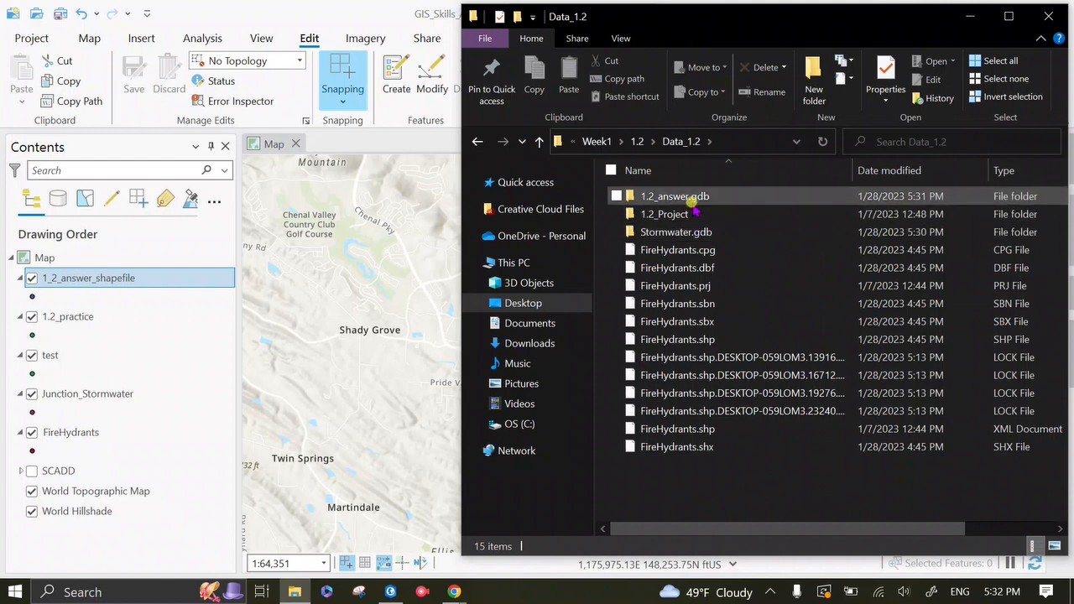
left_click(699, 232)
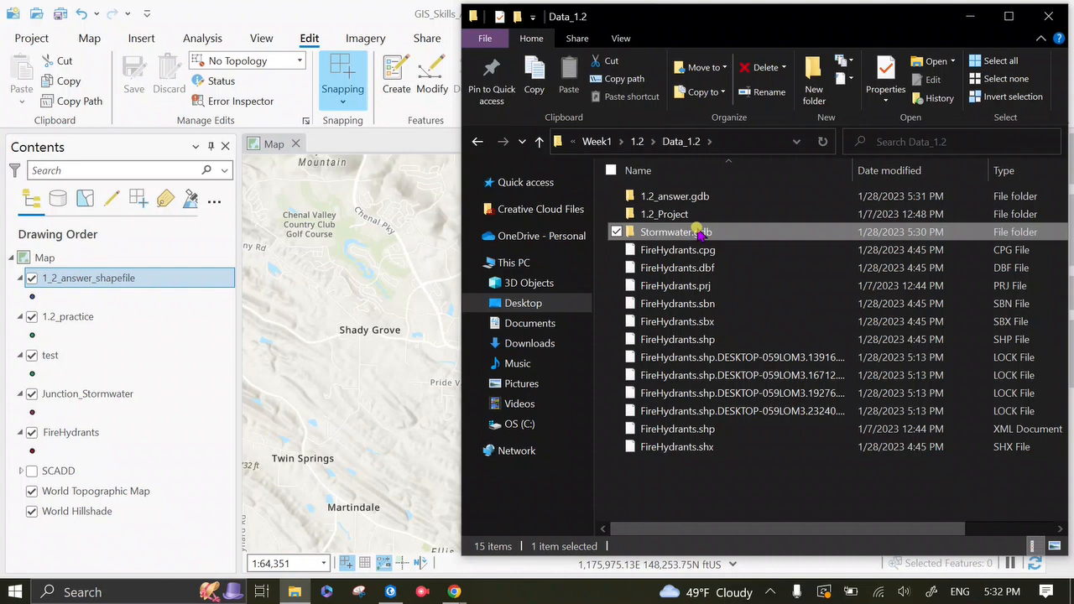
right_click(699, 234)
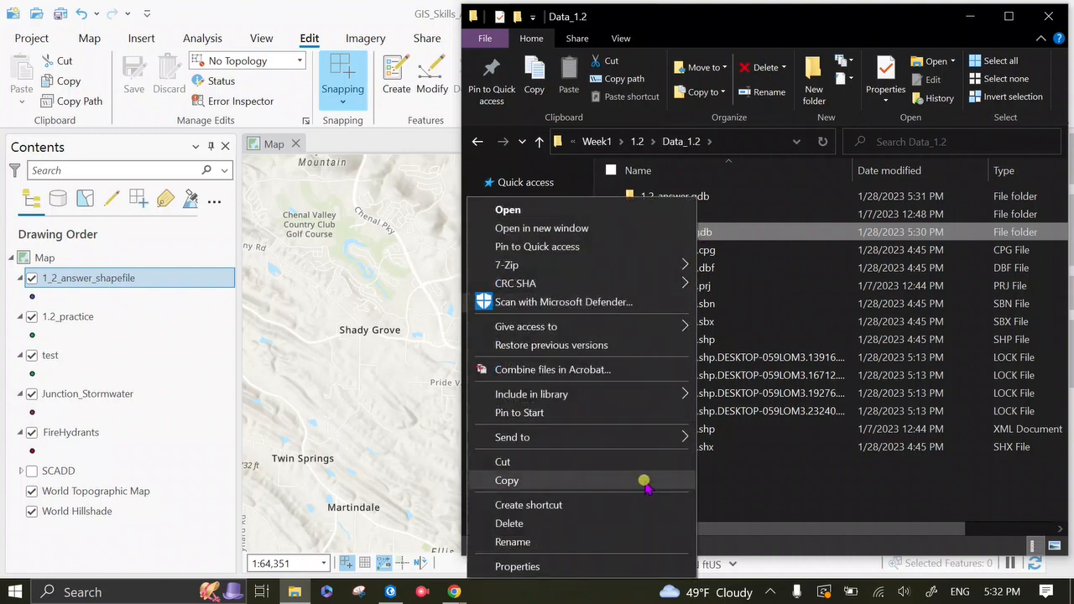
left_click(738, 472)
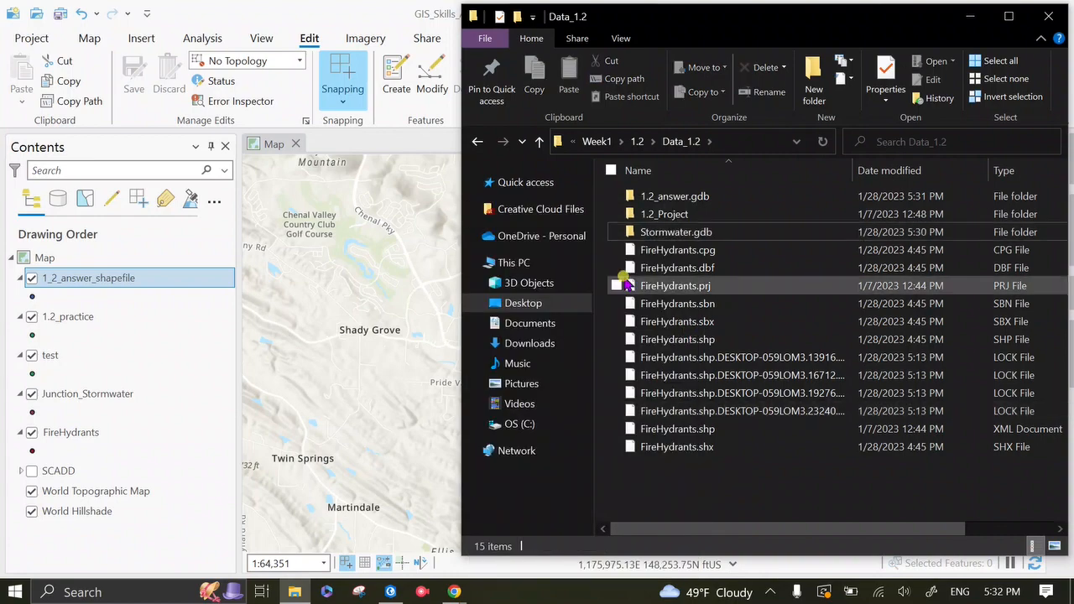
left_click(1049, 17)
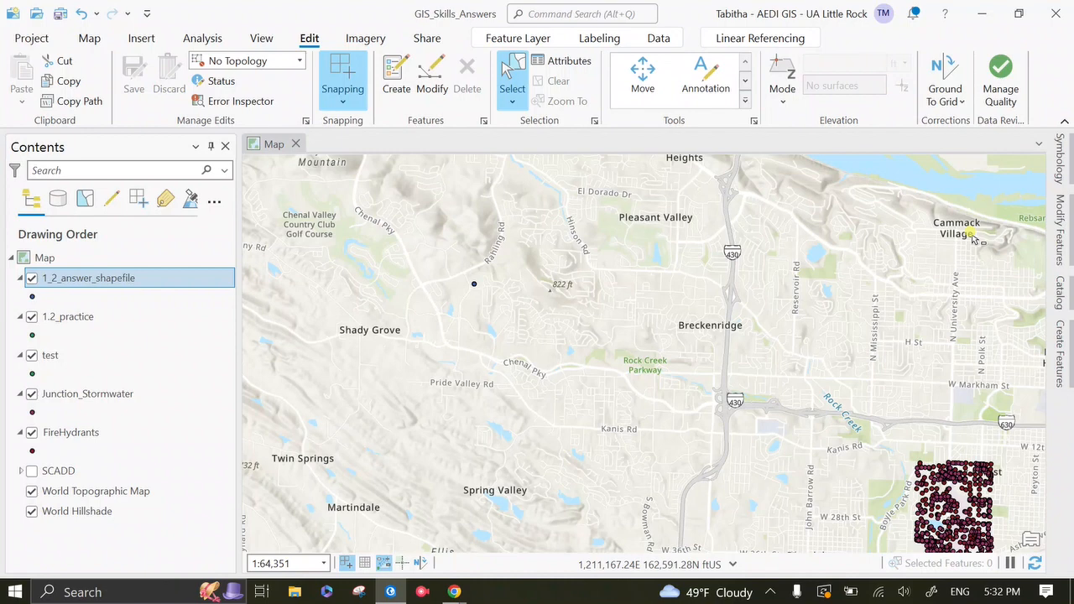
Start packaging the GIS_Skills_Answers project and choose to save the package to a file
left_click(419, 42)
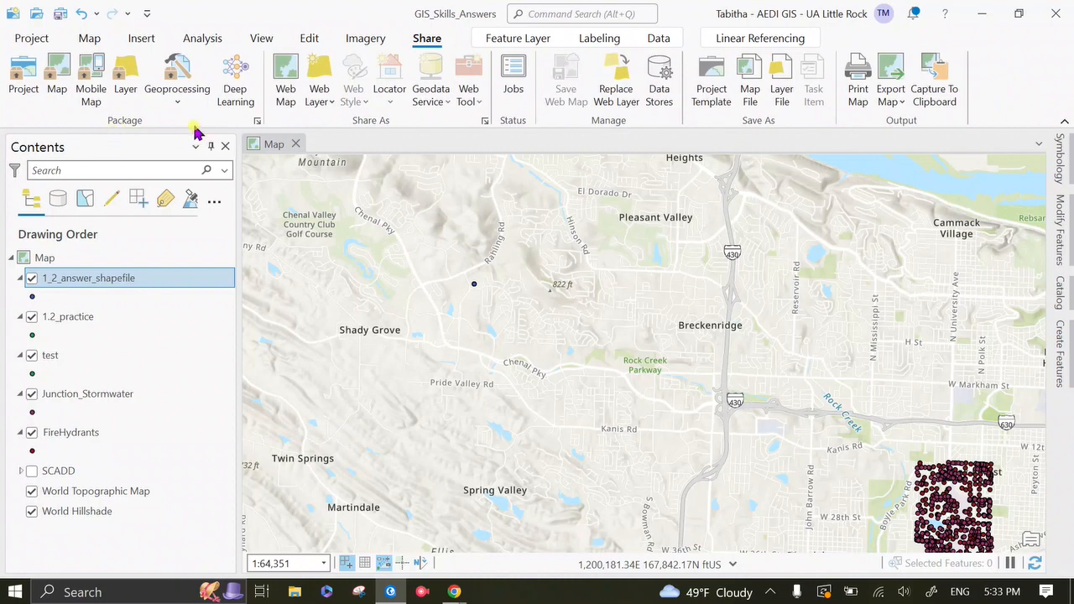
left_click(23, 78)
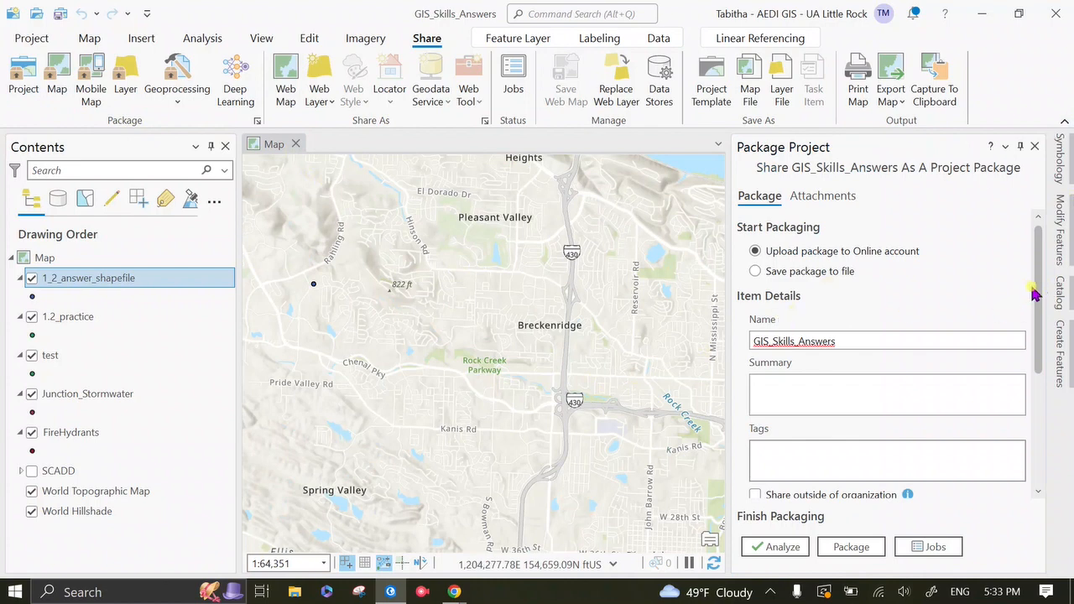
scroll(1035, 297, "down", 1)
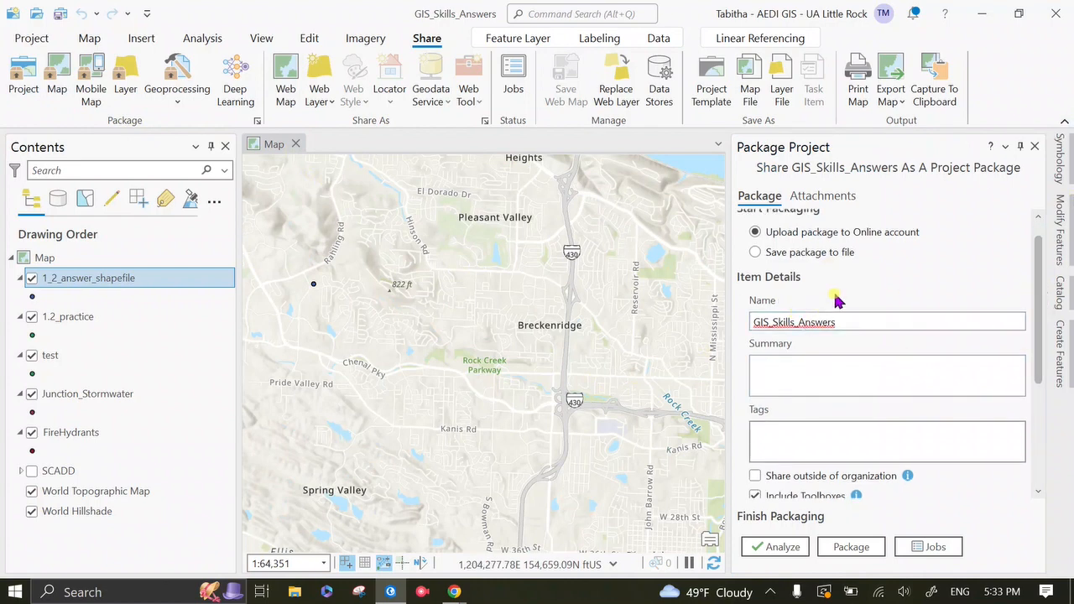
mouse_move(1039, 285)
left_mouse_down()
mouse_move(1036, 299)
mouse_move(1032, 277)
left_mouse_up()
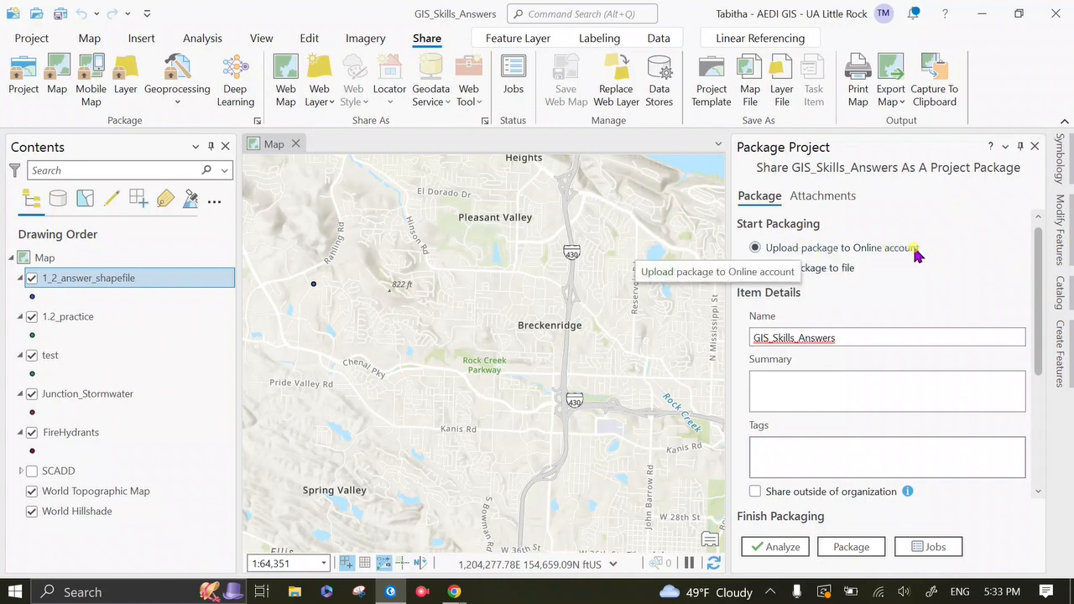
left_click(758, 269)
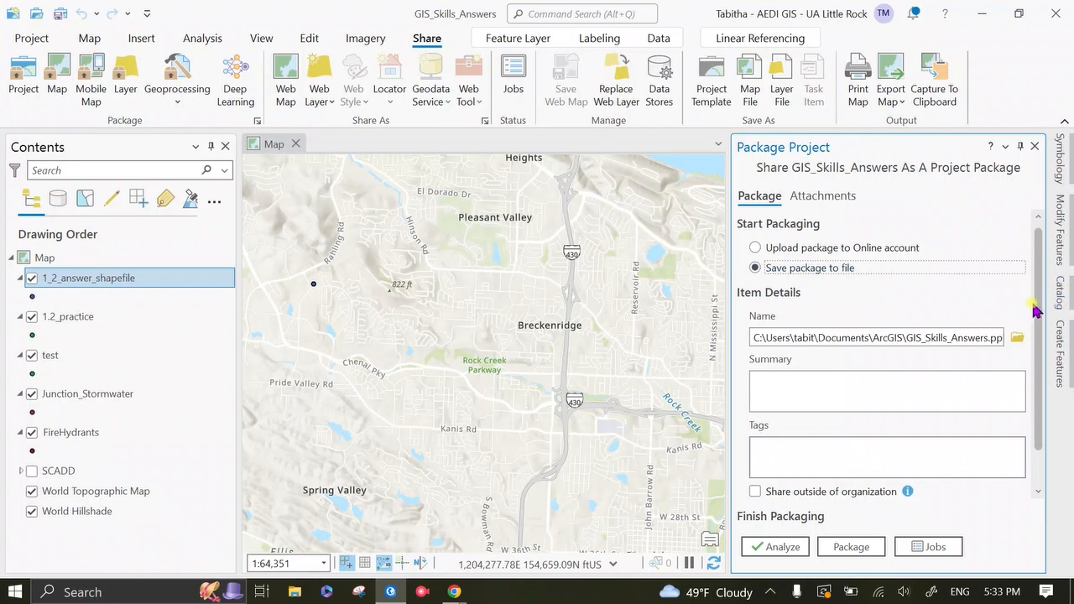
Browse the project package's output location to This PC > Desktop > GISII > Week1 > 1.2
scroll(1039, 312, "down", 1)
left_click(1018, 331)
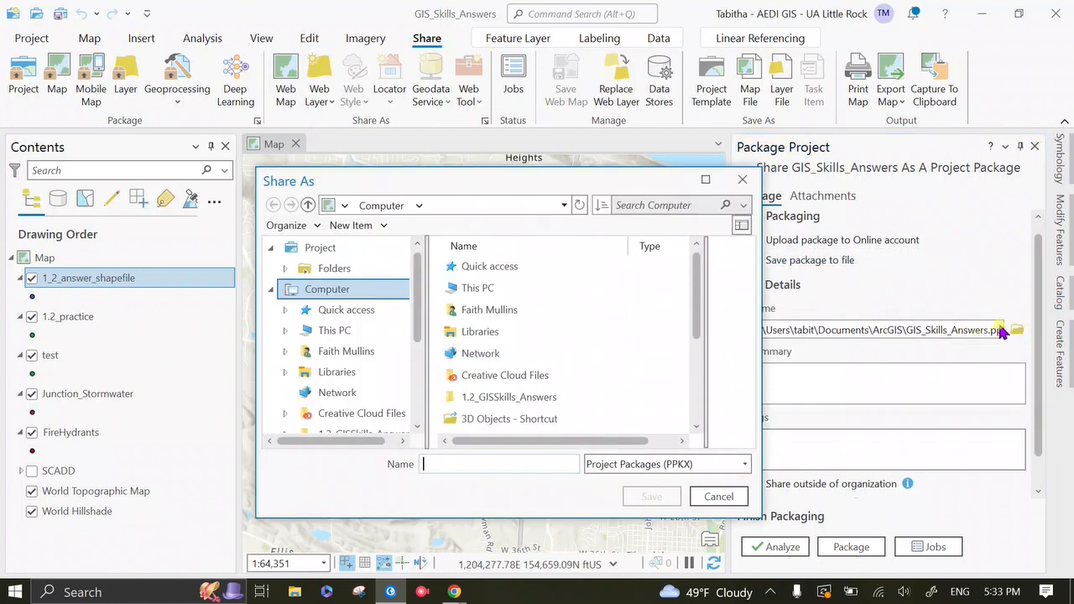
left_click(456, 289)
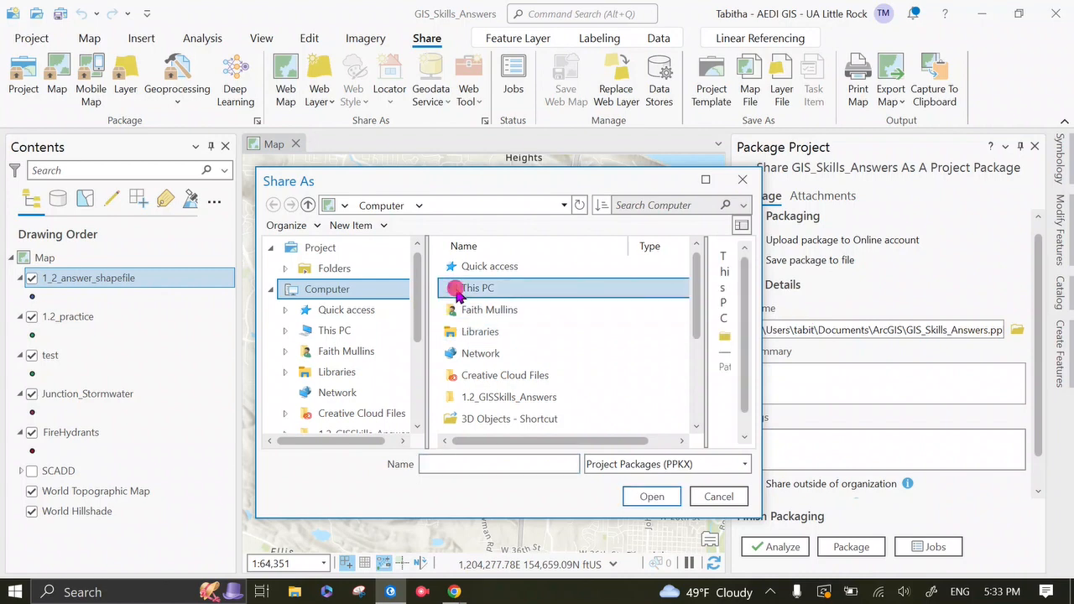
double_click(457, 289)
double_click(469, 293)
left_click(516, 396)
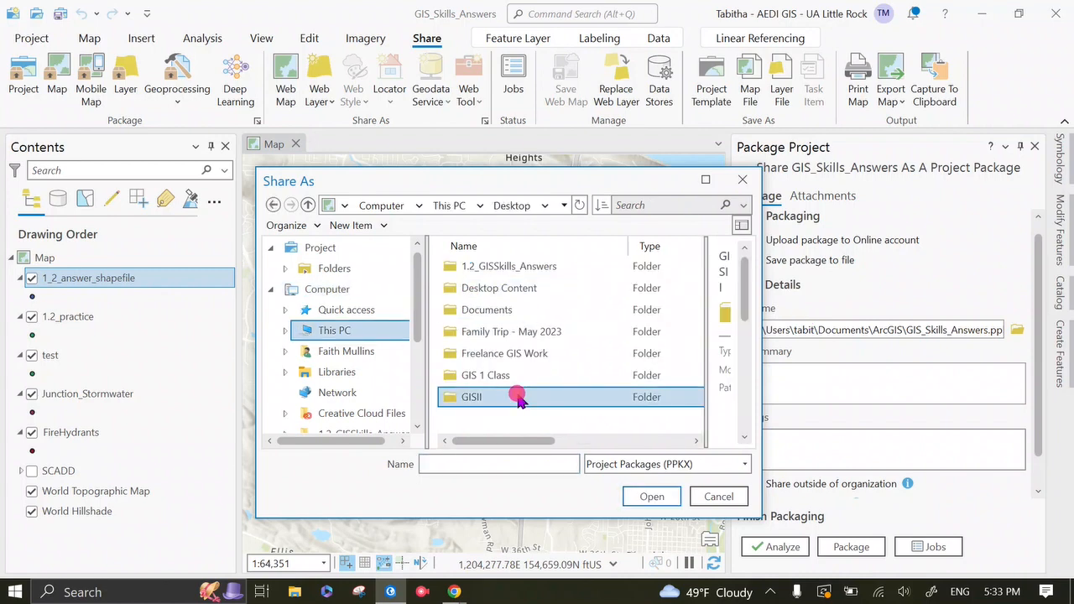
double_click(517, 397)
double_click(542, 290)
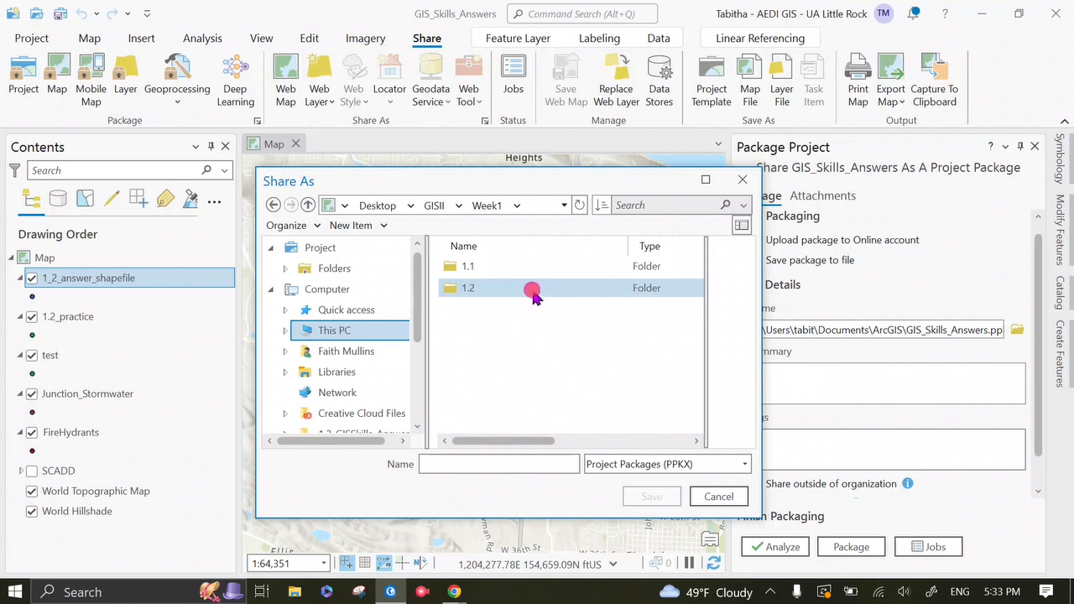
left_click(534, 290)
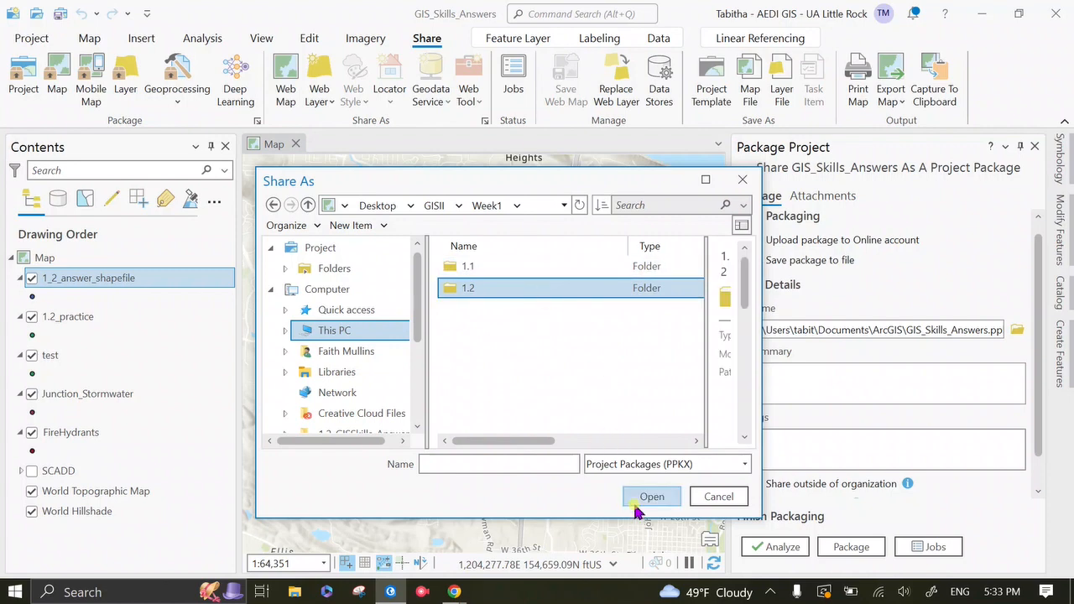
double_click(493, 287)
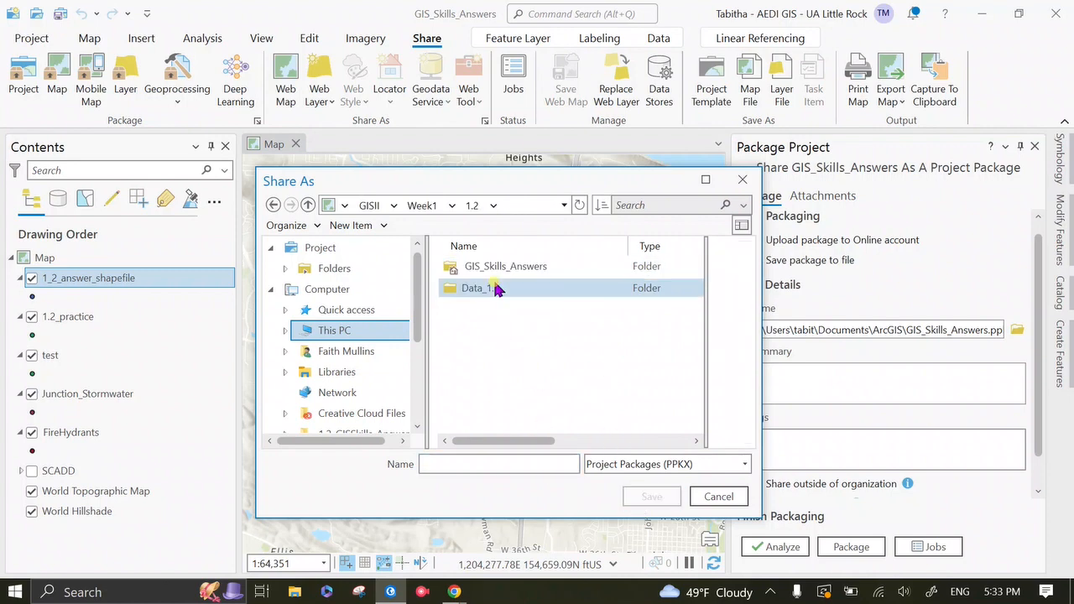
Name the project package 12_answers_package and save that output path
left_click(479, 465)
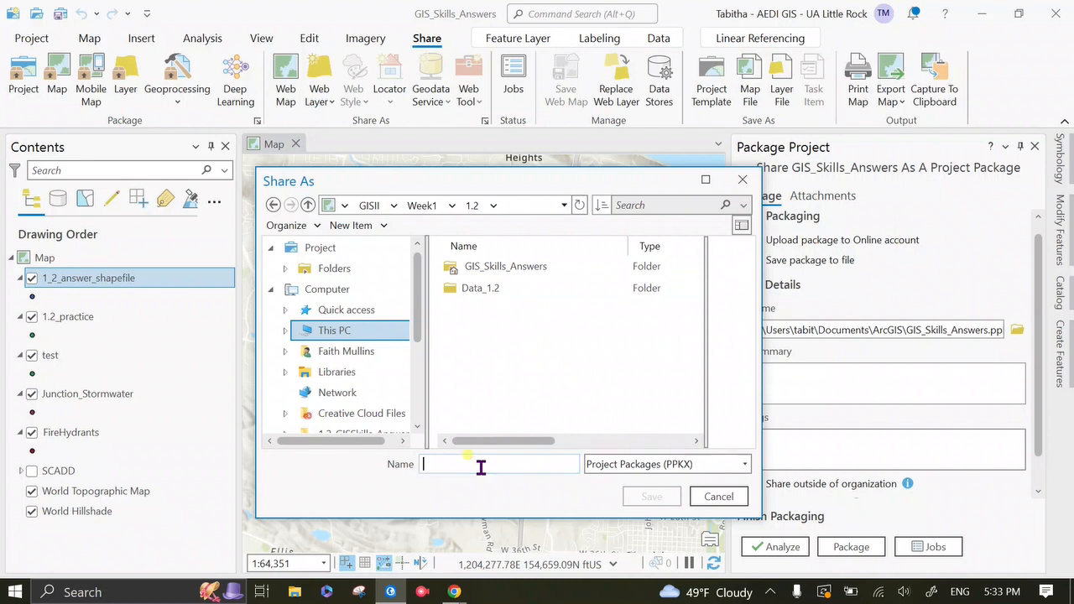
type("12_")
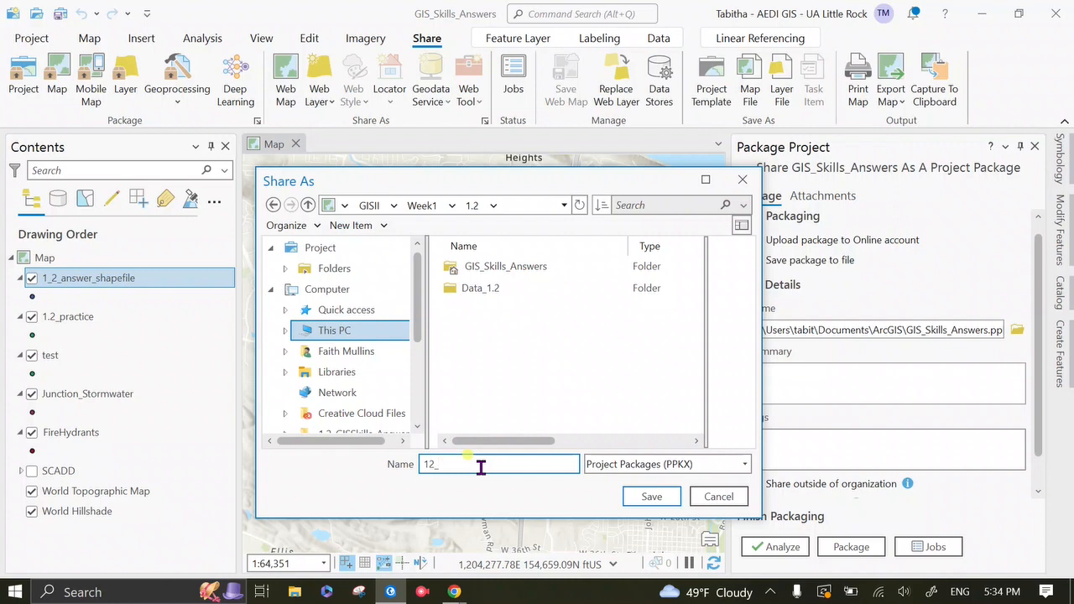
type("answers_package")
left_click(645, 502)
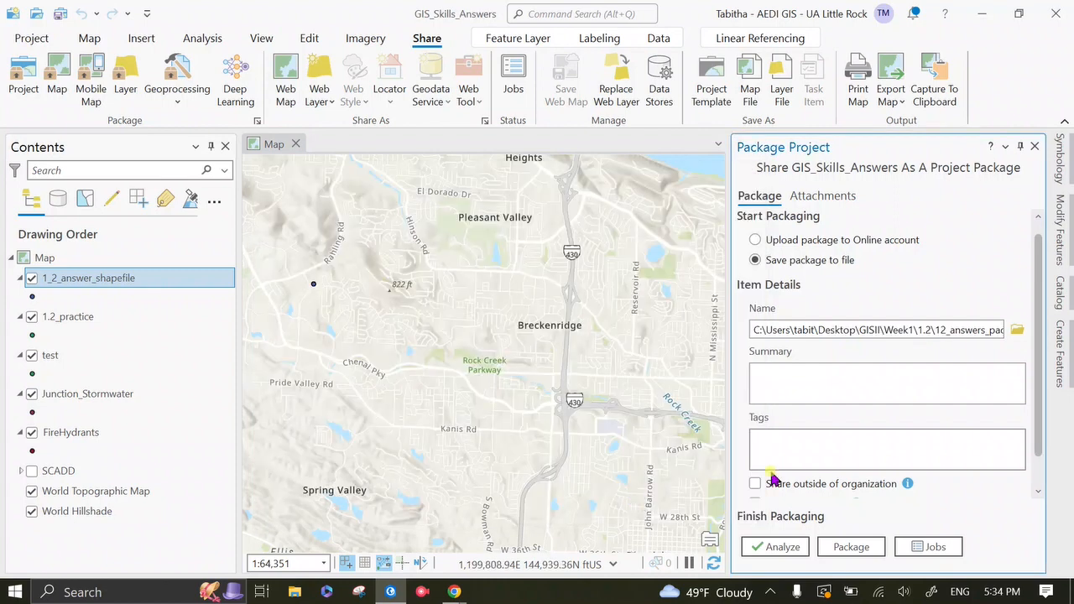
Review the package's item details and options, and analyze the project for packaging errors
left_click(924, 374)
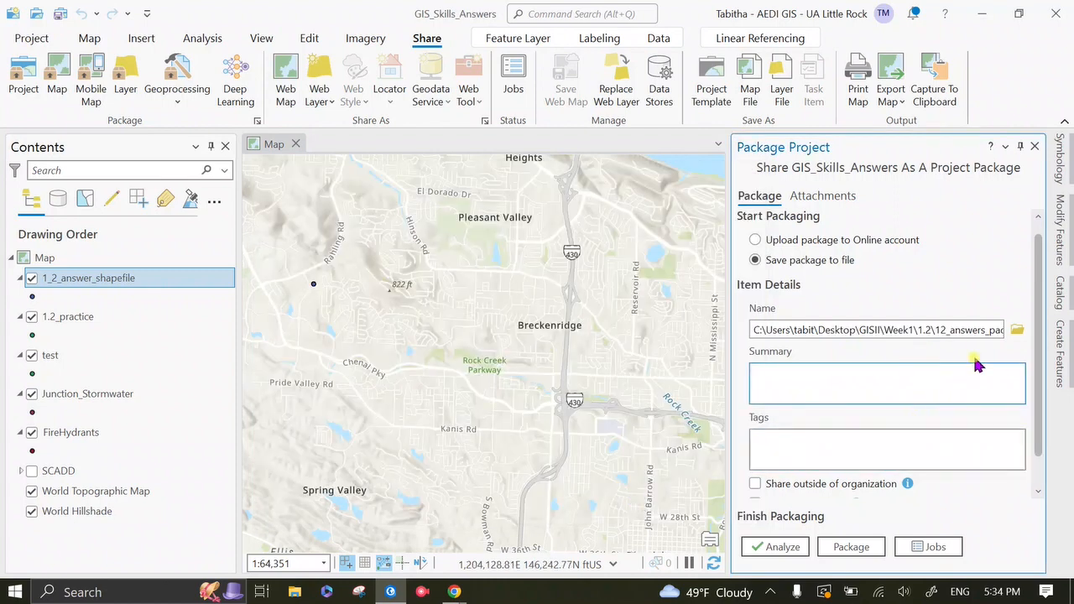
left_click_drag(1040, 327, 1051, 365)
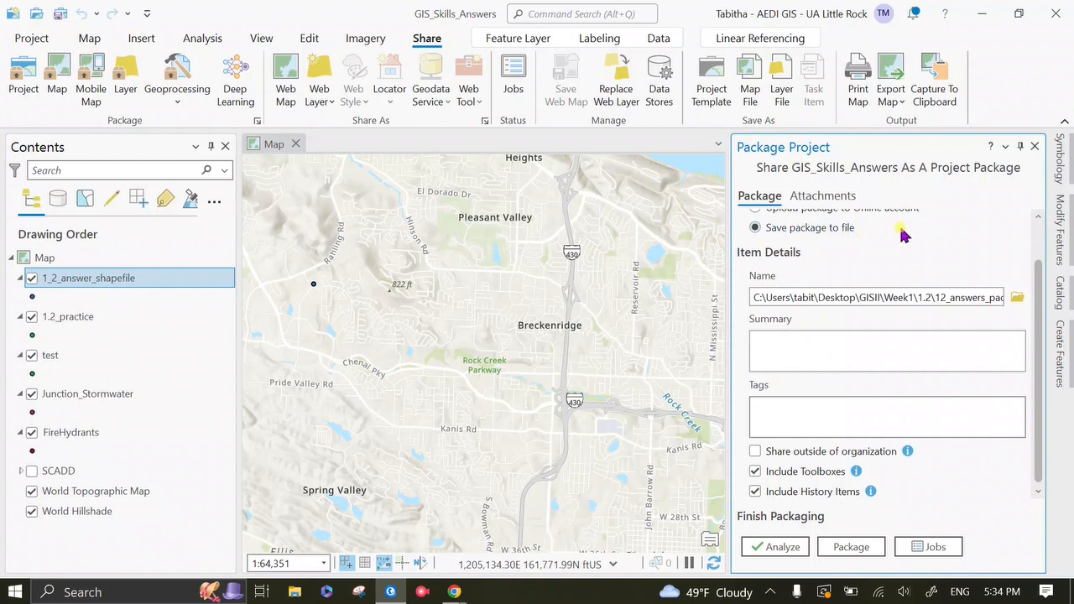
scroll(904, 235, "up", 1)
scroll(952, 299, "down", 1)
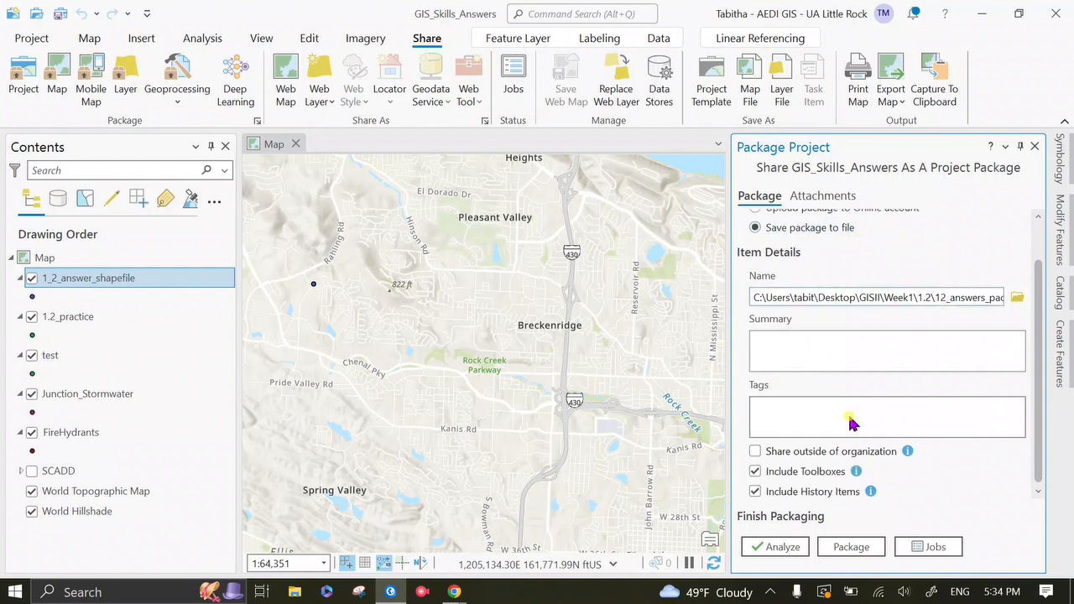
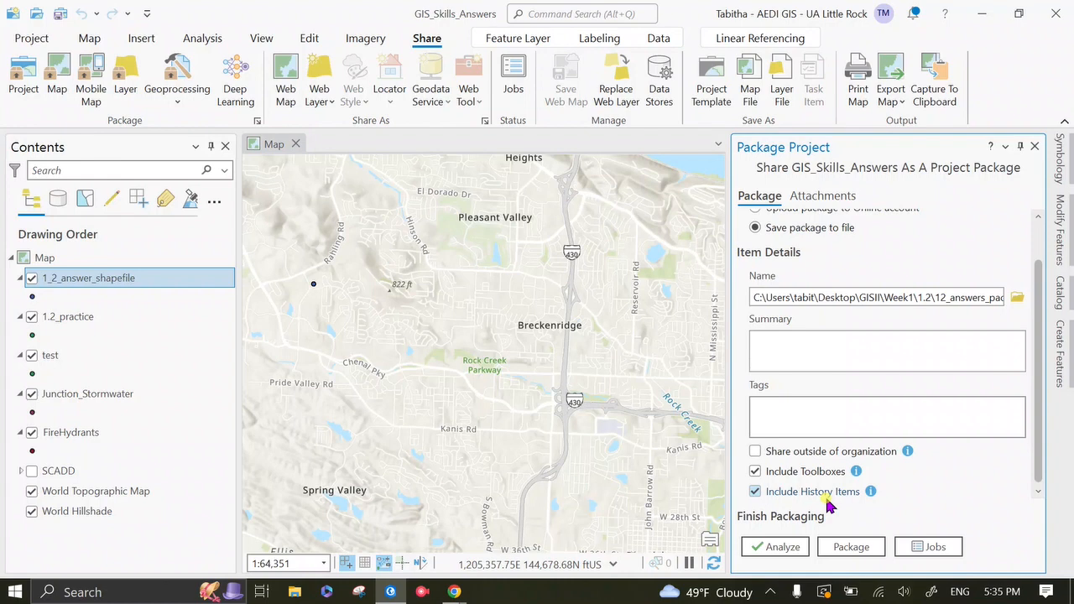
left_click(789, 546)
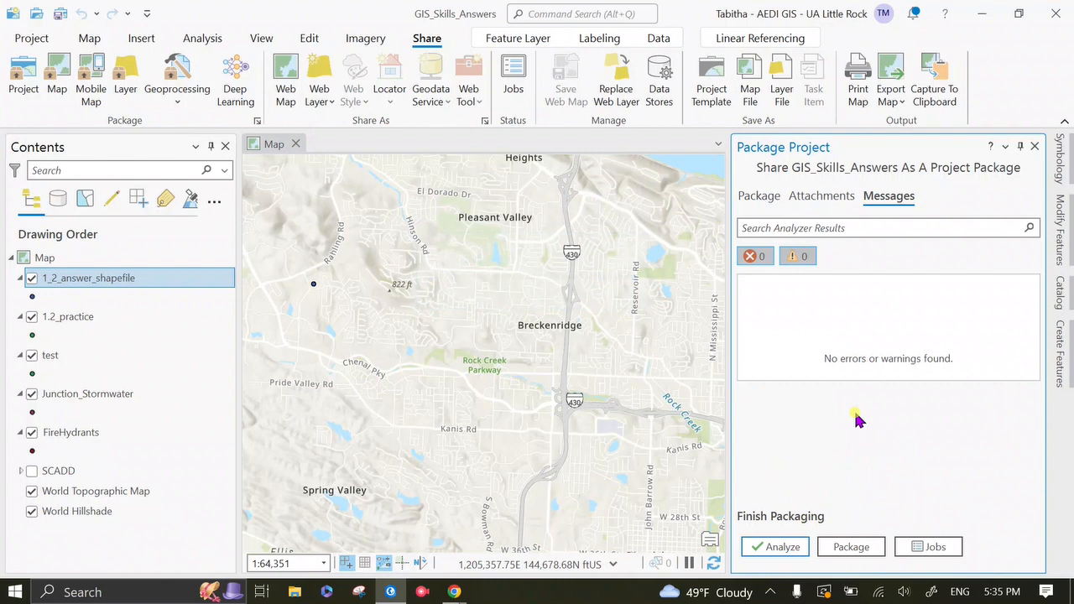
Save the GIS_Skills_Answers project and create the project package
left_click(835, 546)
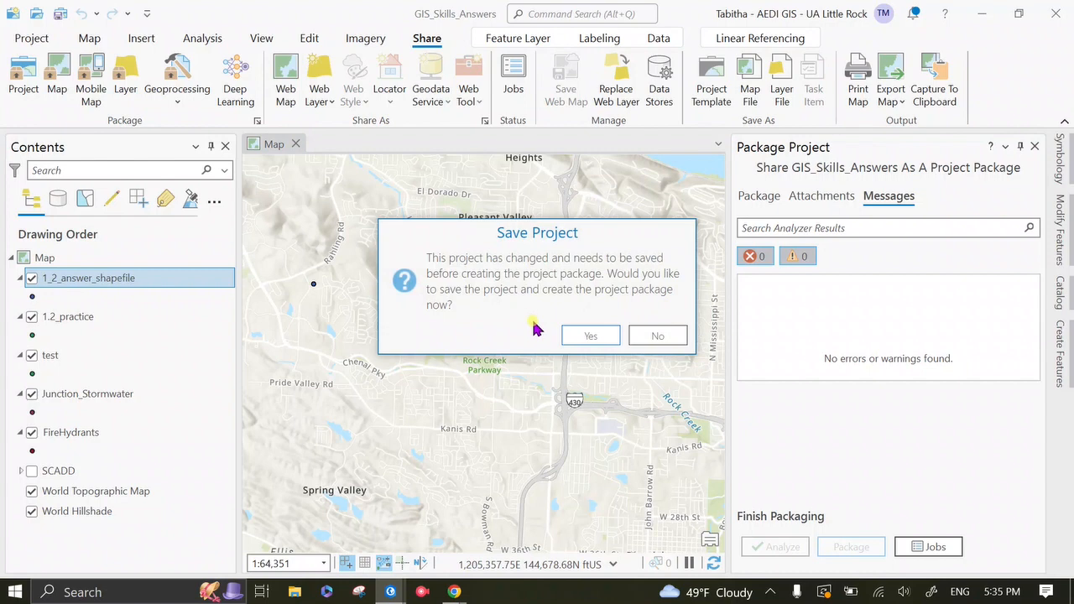
left_click(659, 336)
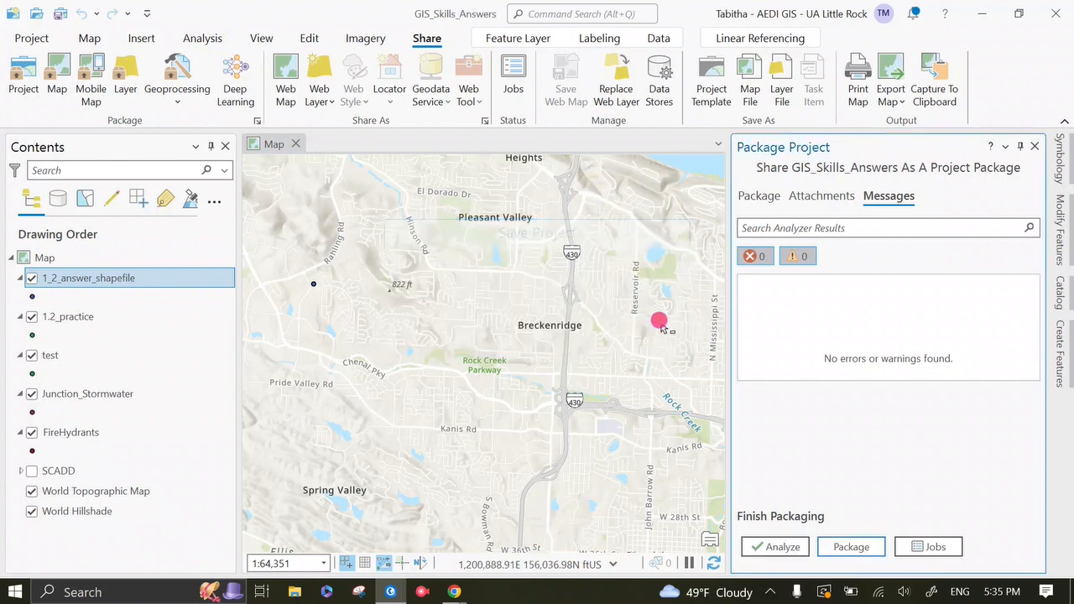
left_click(307, 38)
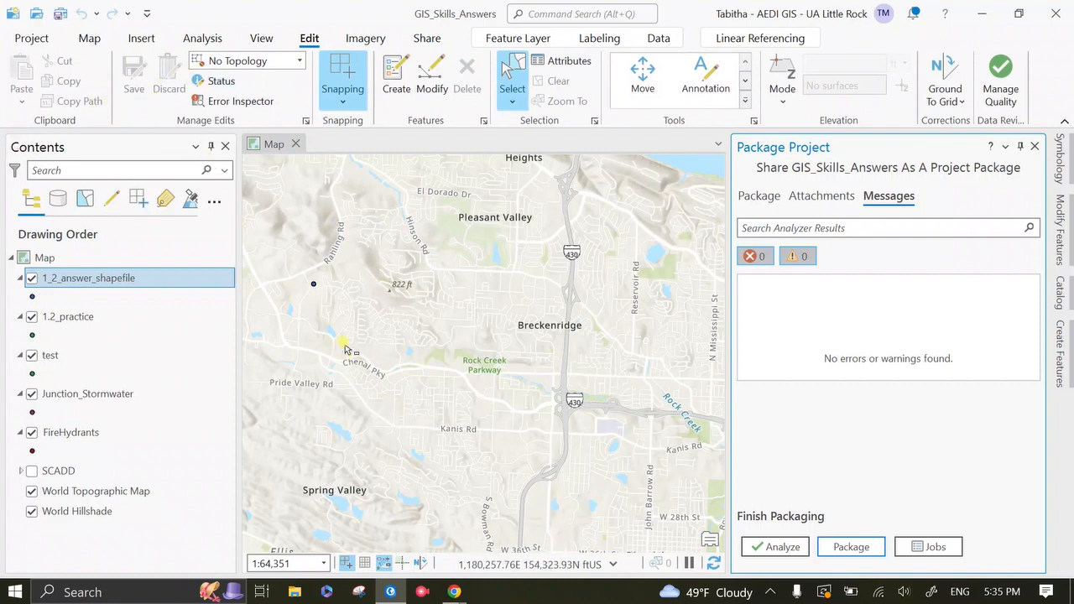
left_click(60, 14)
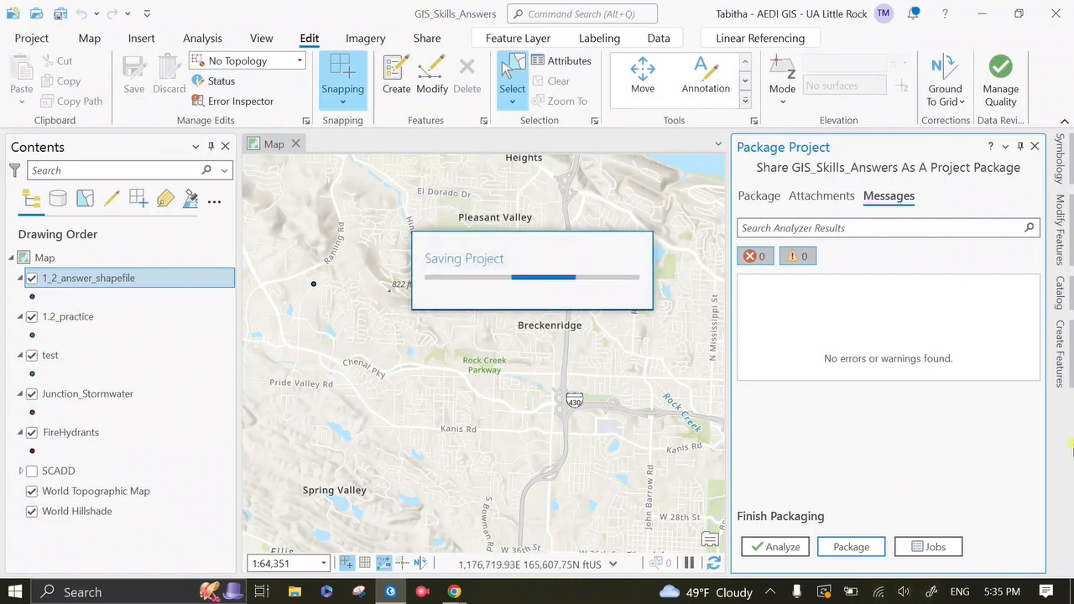
left_click(876, 548)
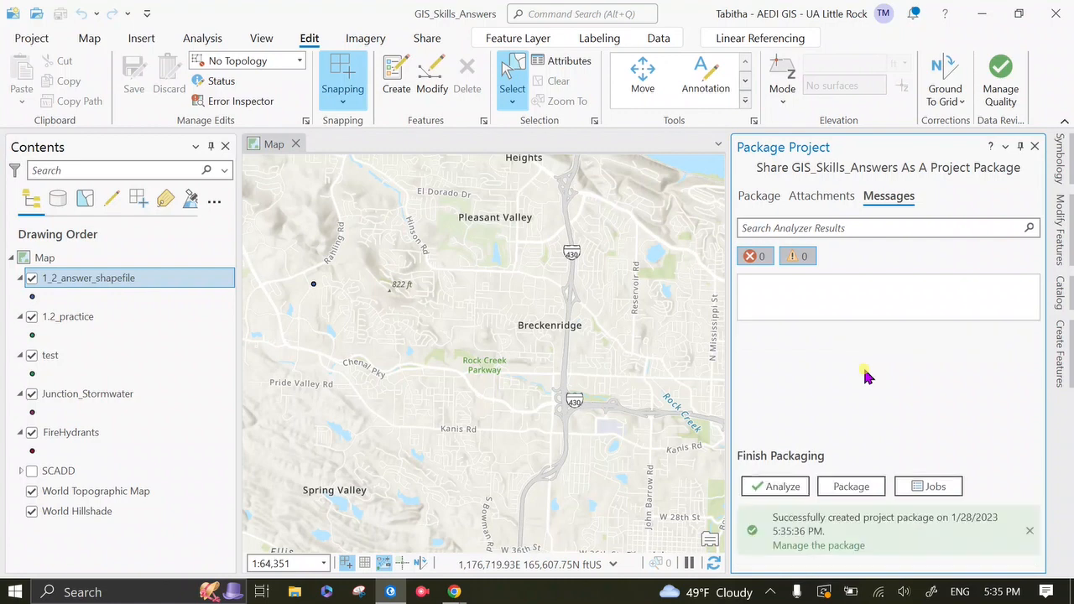
Minimize the open application windows and open Desktop > GISII > Week1 > 1.2 in File Explorer
left_click(979, 14)
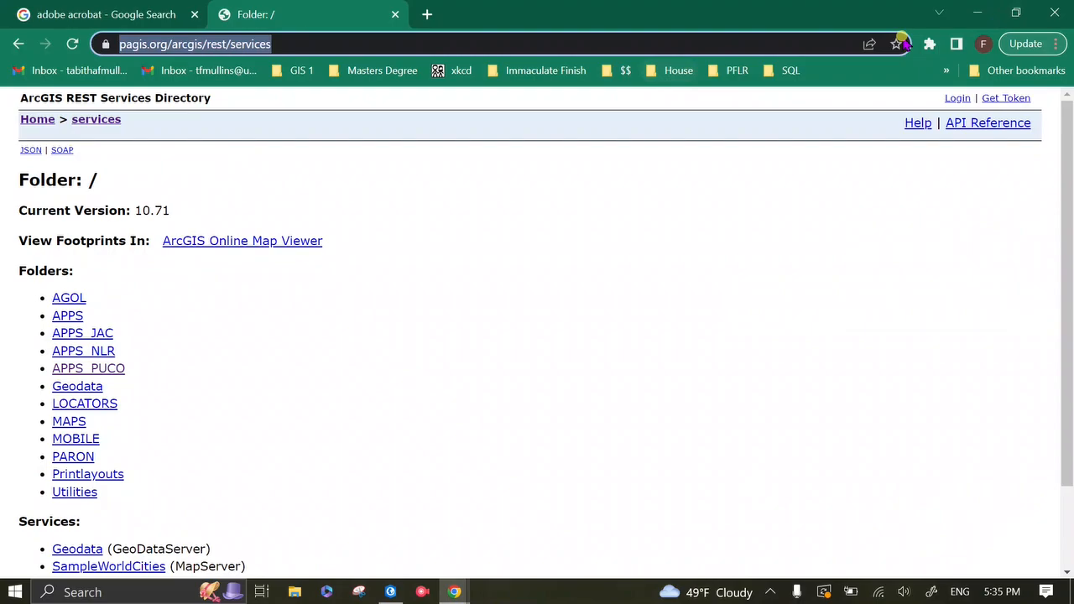
left_click(978, 13)
double_click(282, 34)
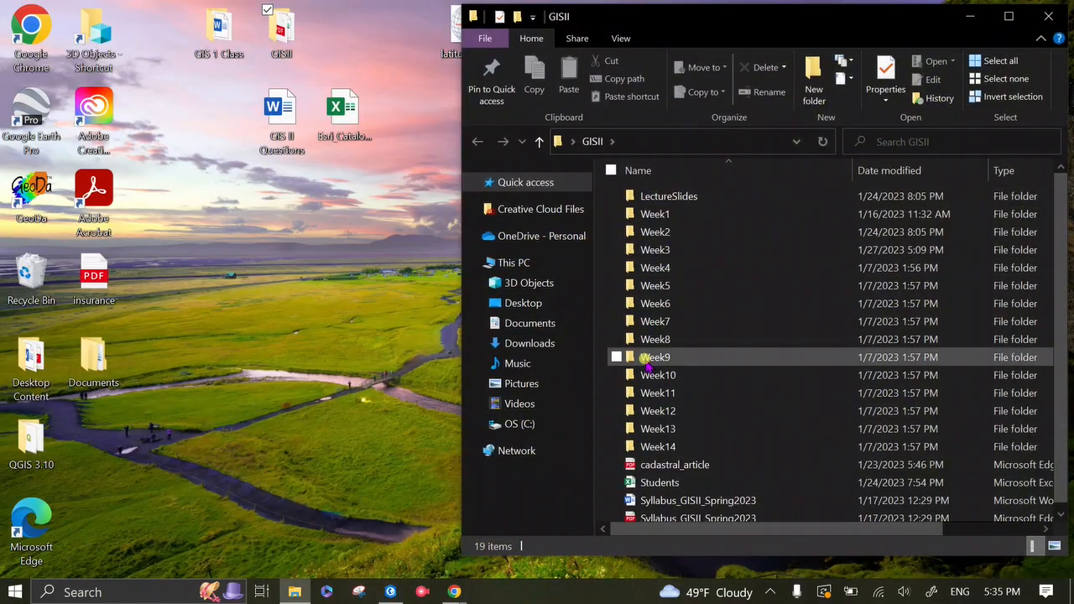
double_click(654, 214)
double_click(655, 220)
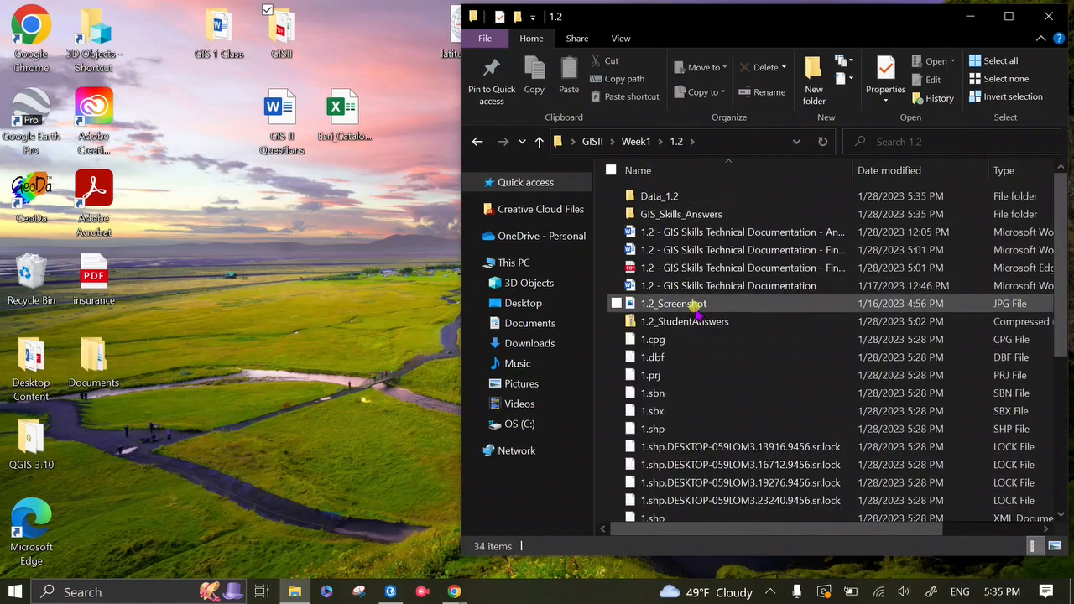
Examine the 1.2 folder's contents, including the GIS_Skills_Answers folder and the 12_answers_package file, closing the window when done
scroll(856, 342, "down", 3)
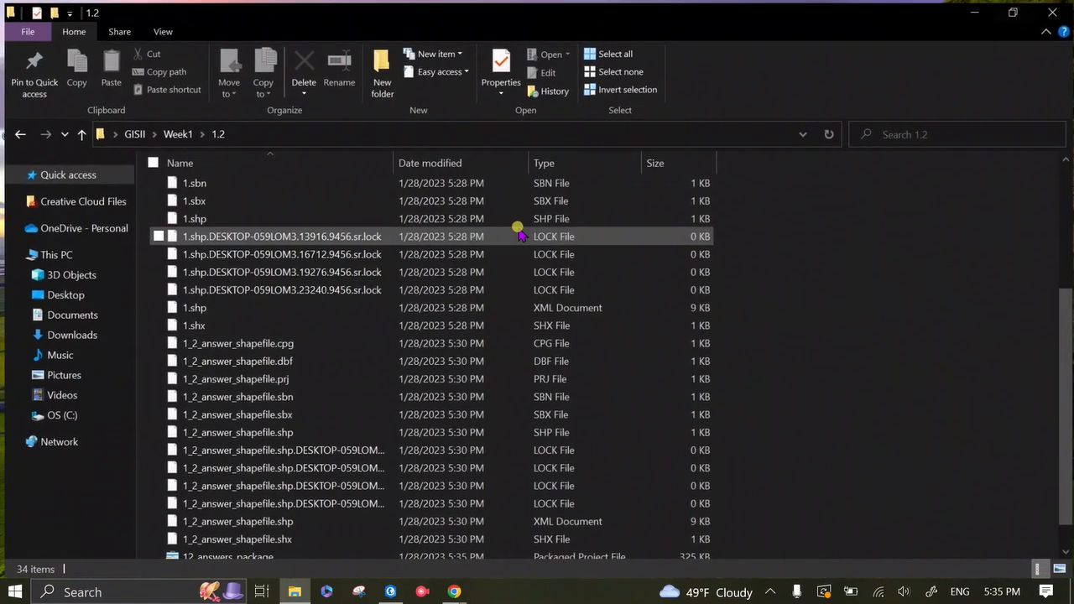
left_click(1009, 16)
scroll(516, 232, "up", 3)
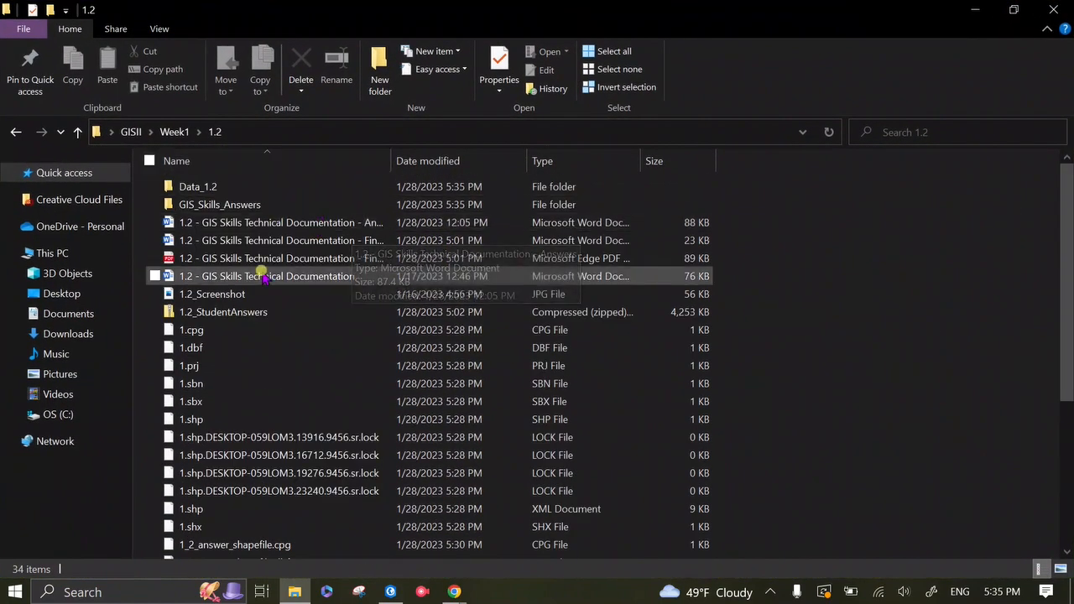
double_click(271, 206)
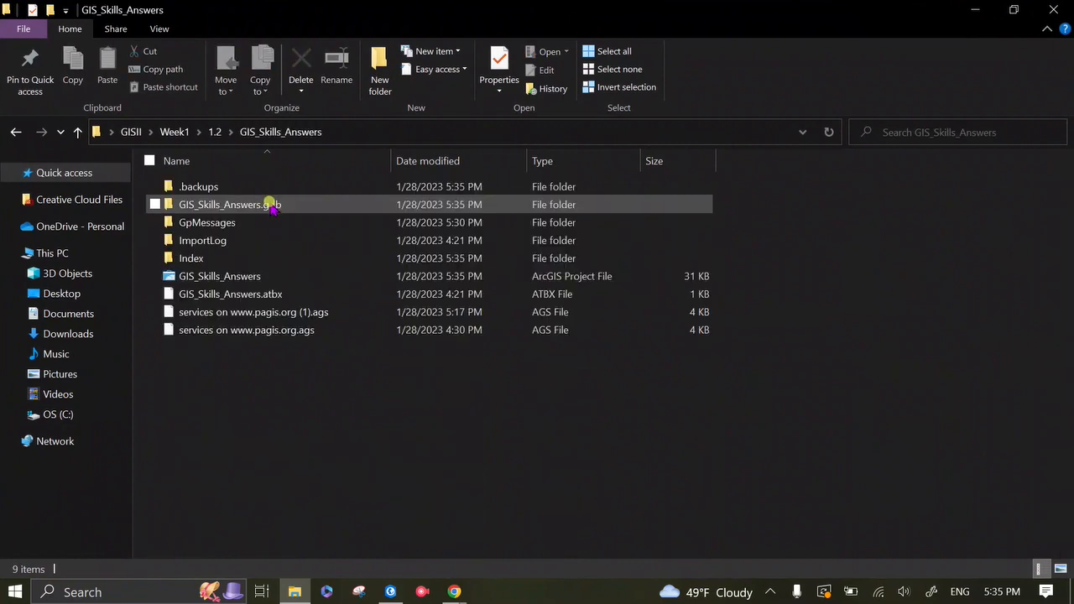
left_click(15, 132)
scroll(264, 223, "down", 4)
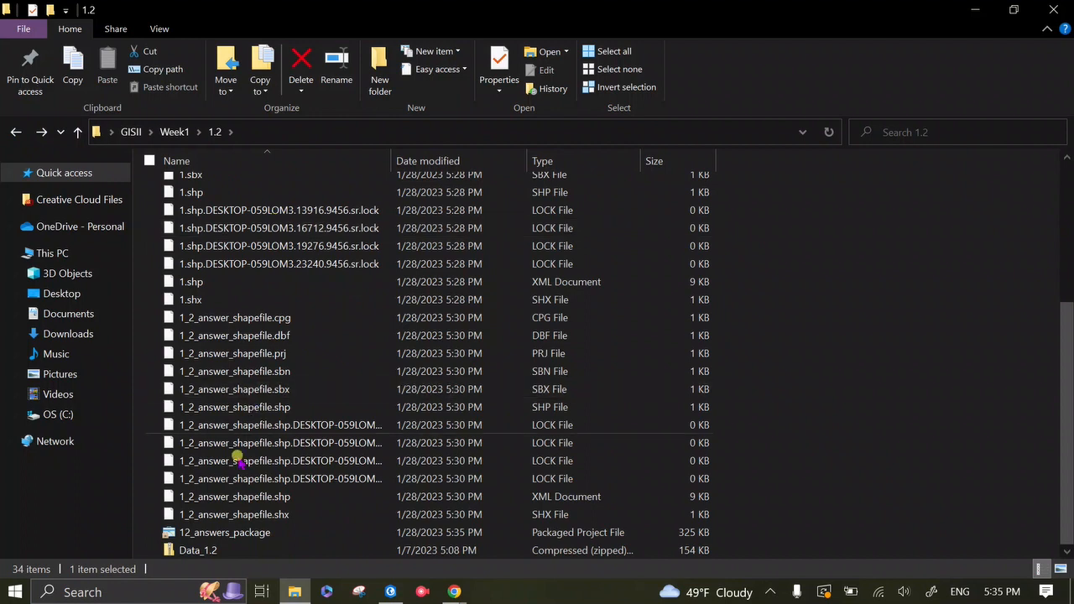
left_click(254, 534)
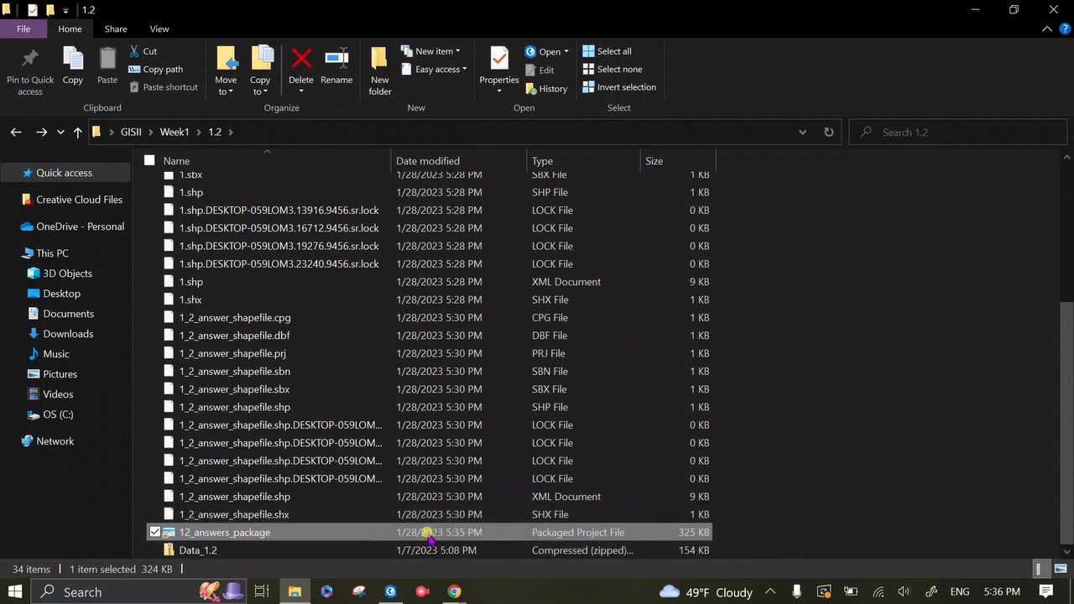
left_click(155, 532)
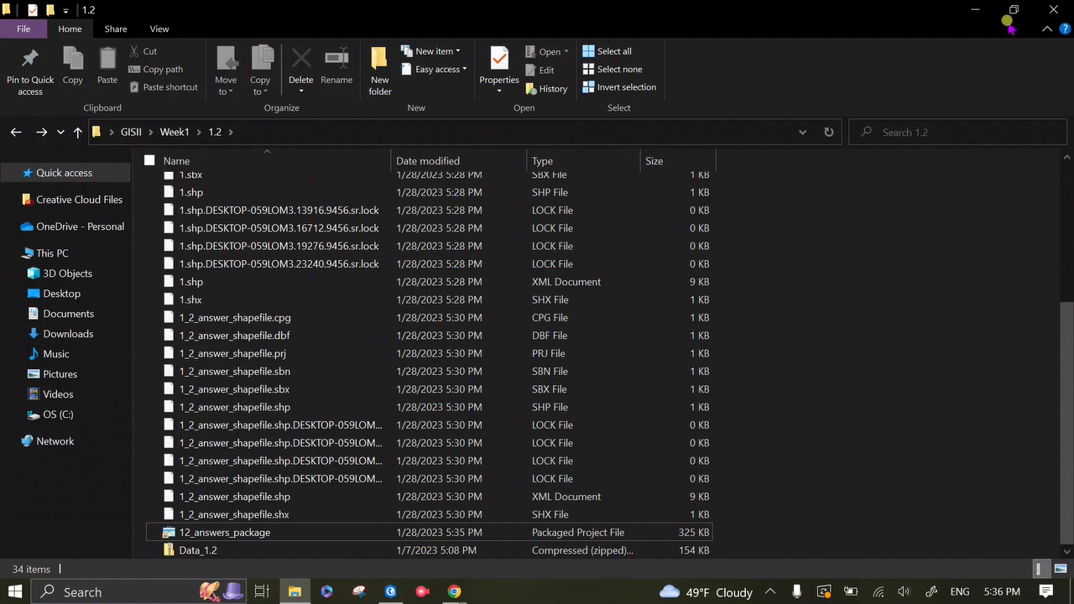
left_click(1053, 9)
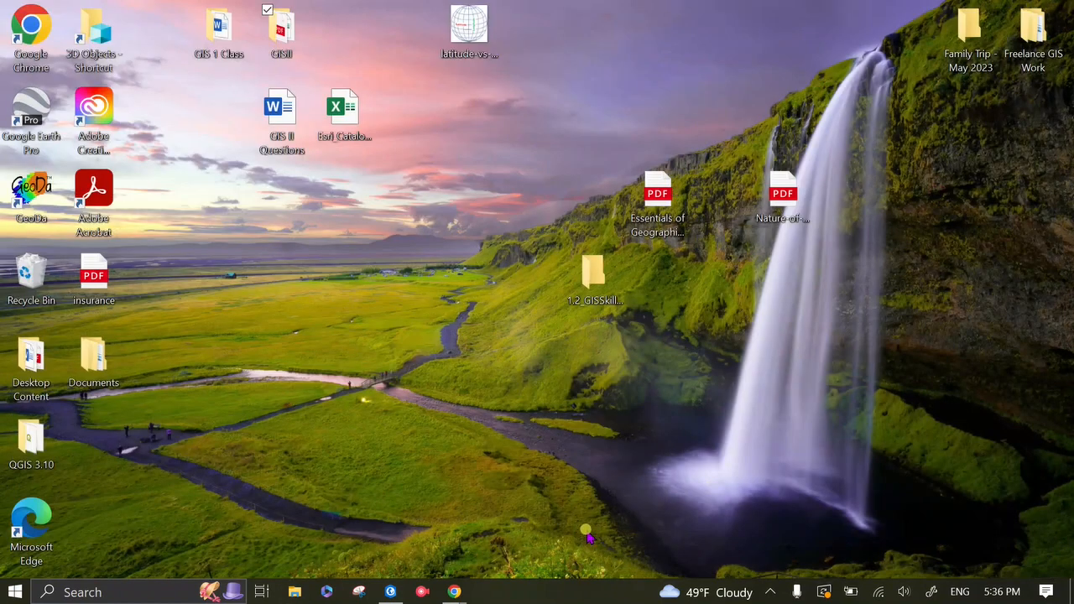
mouse_move(388, 595)
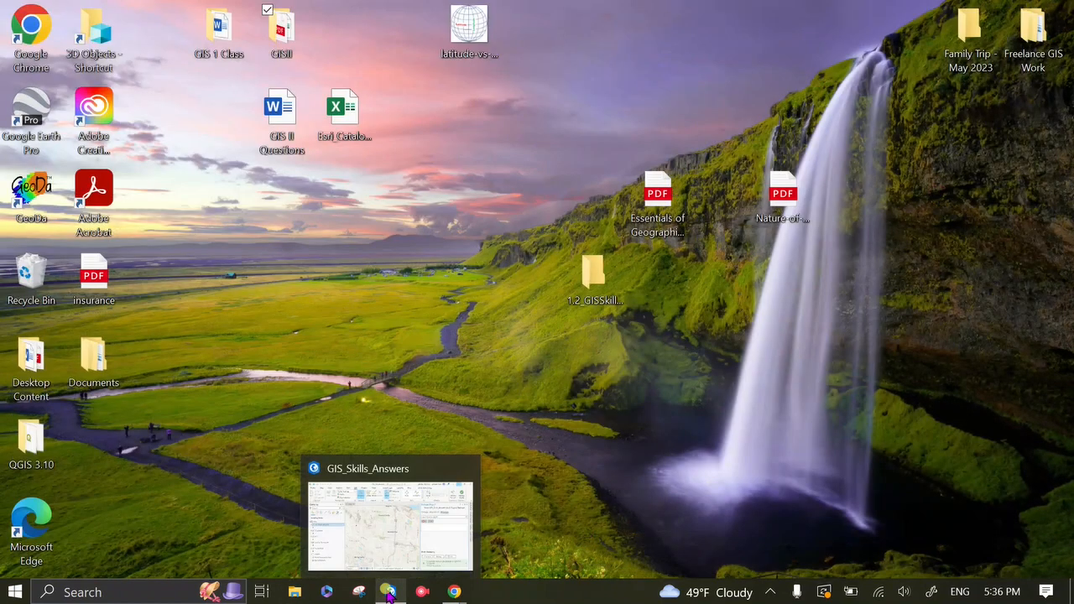
left_click(769, 592)
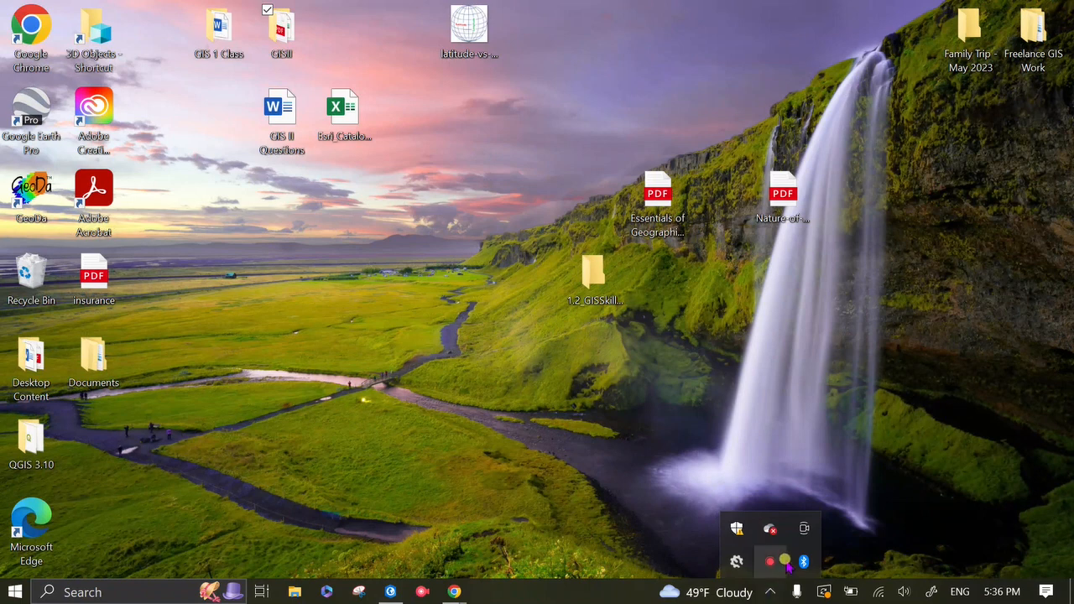
left_click(782, 562)
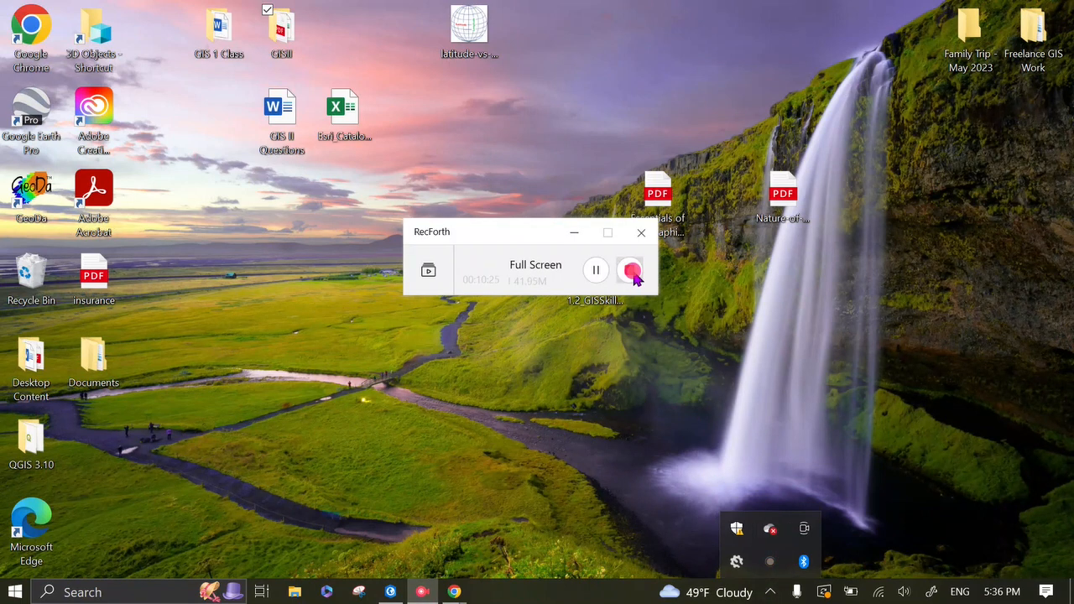